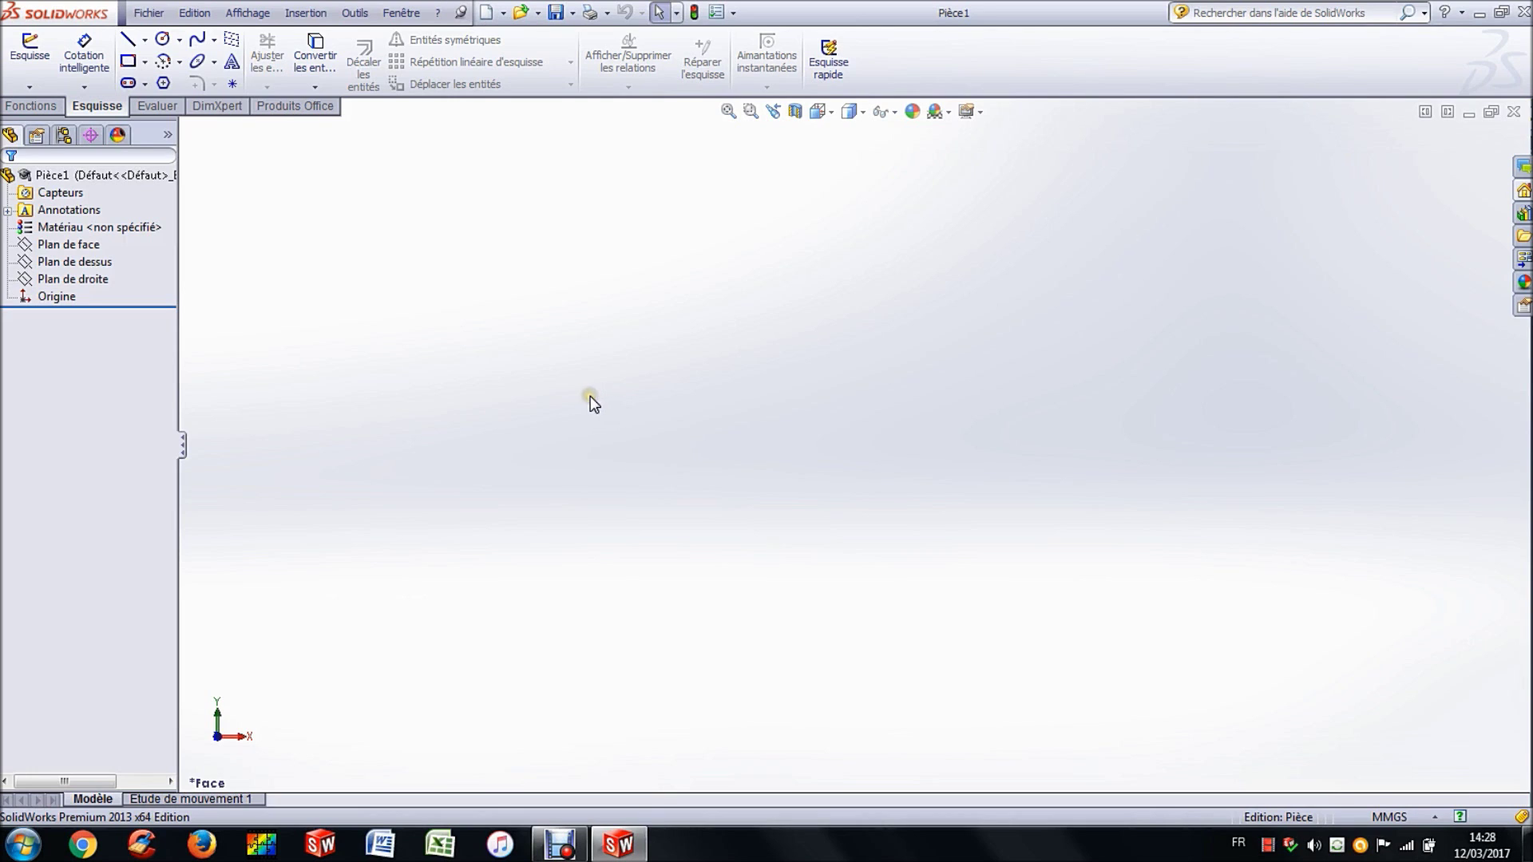
Step: Start a sketch on the front plane and draw a circle of about 64 mm radius centred on the origin
{"action": "left_click", "coordinate": [24, 60]}
{"action": "left_click", "coordinate": [642, 302]}
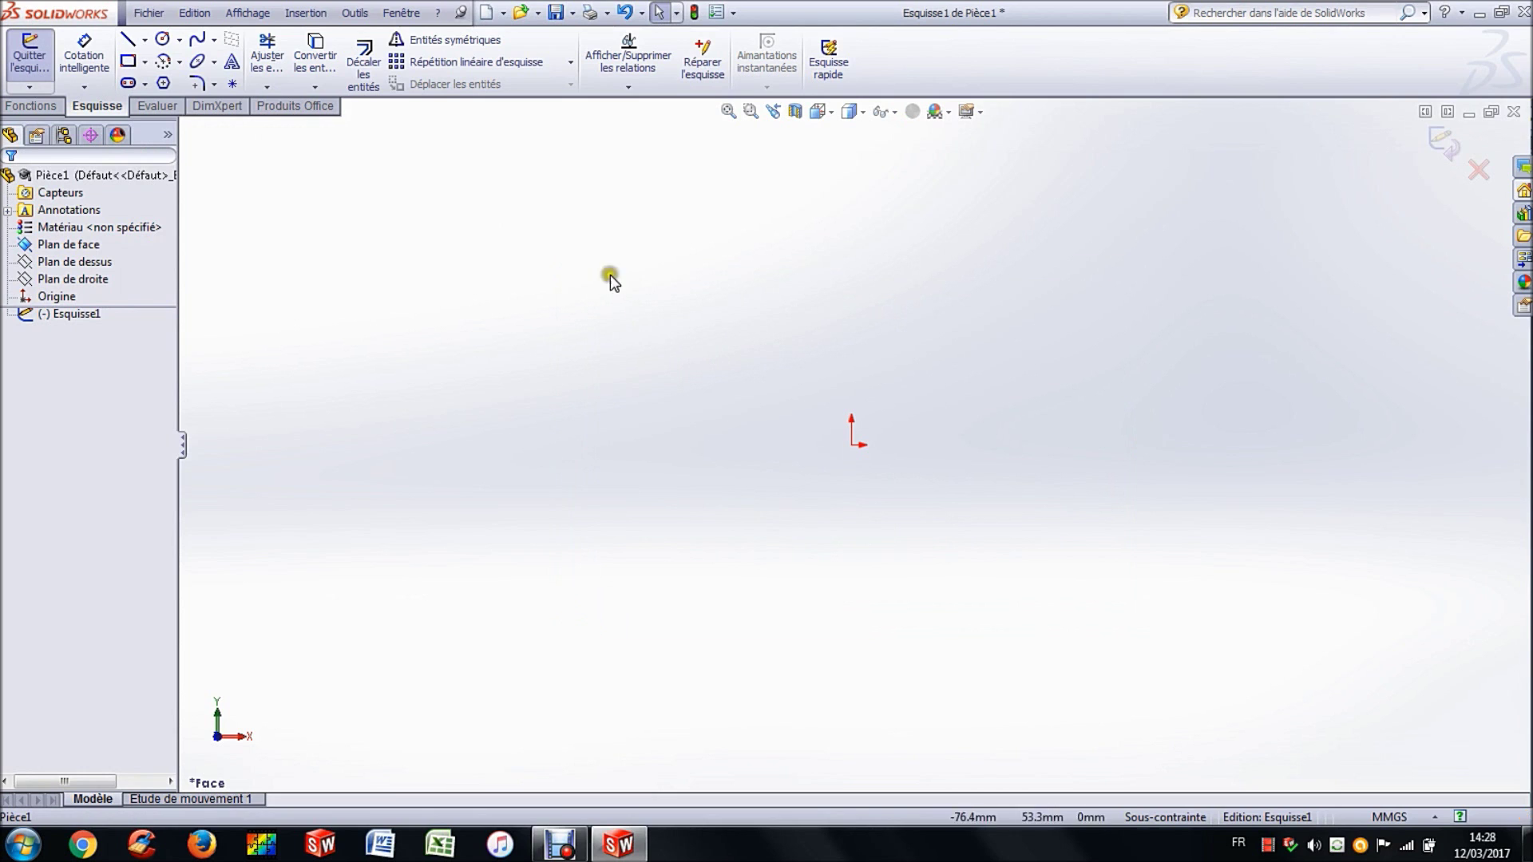
{"action": "left_click", "coordinate": [162, 39]}
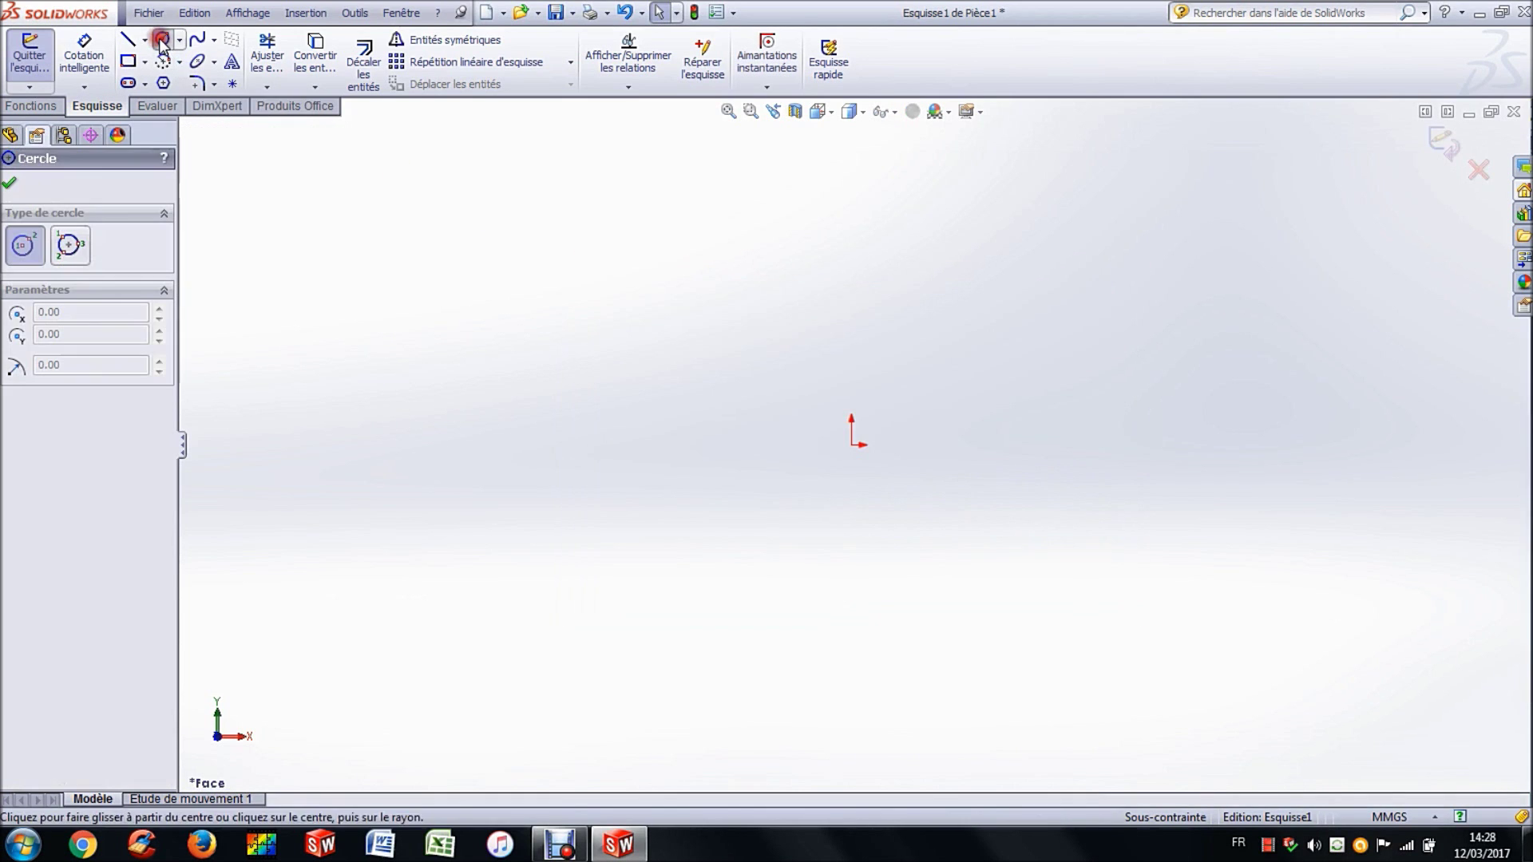
{"action": "left_click", "coordinate": [851, 445]}
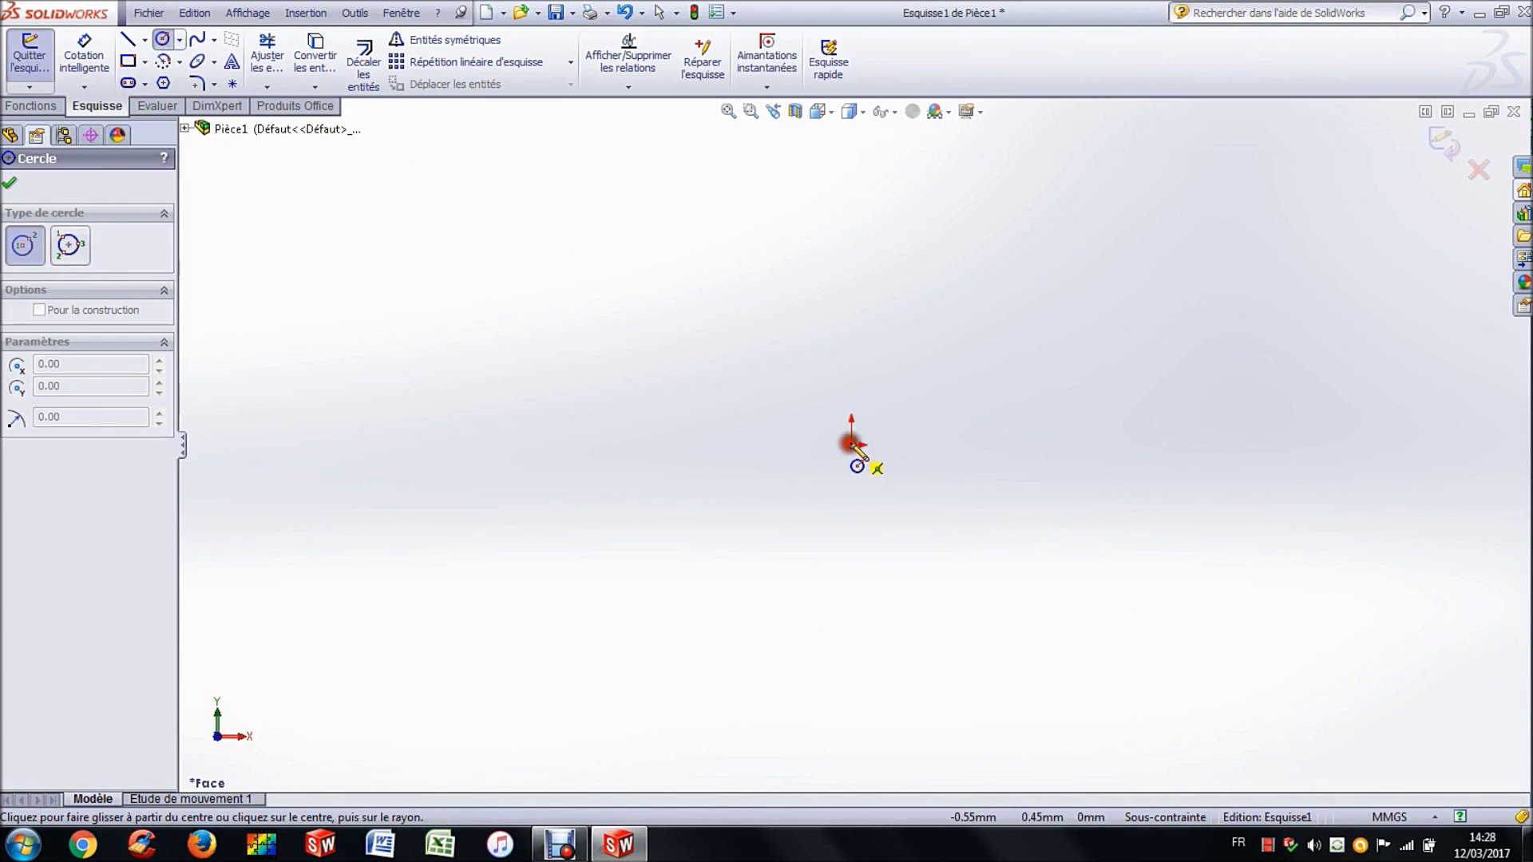
{"action": "left_click", "coordinate": [850, 239]}
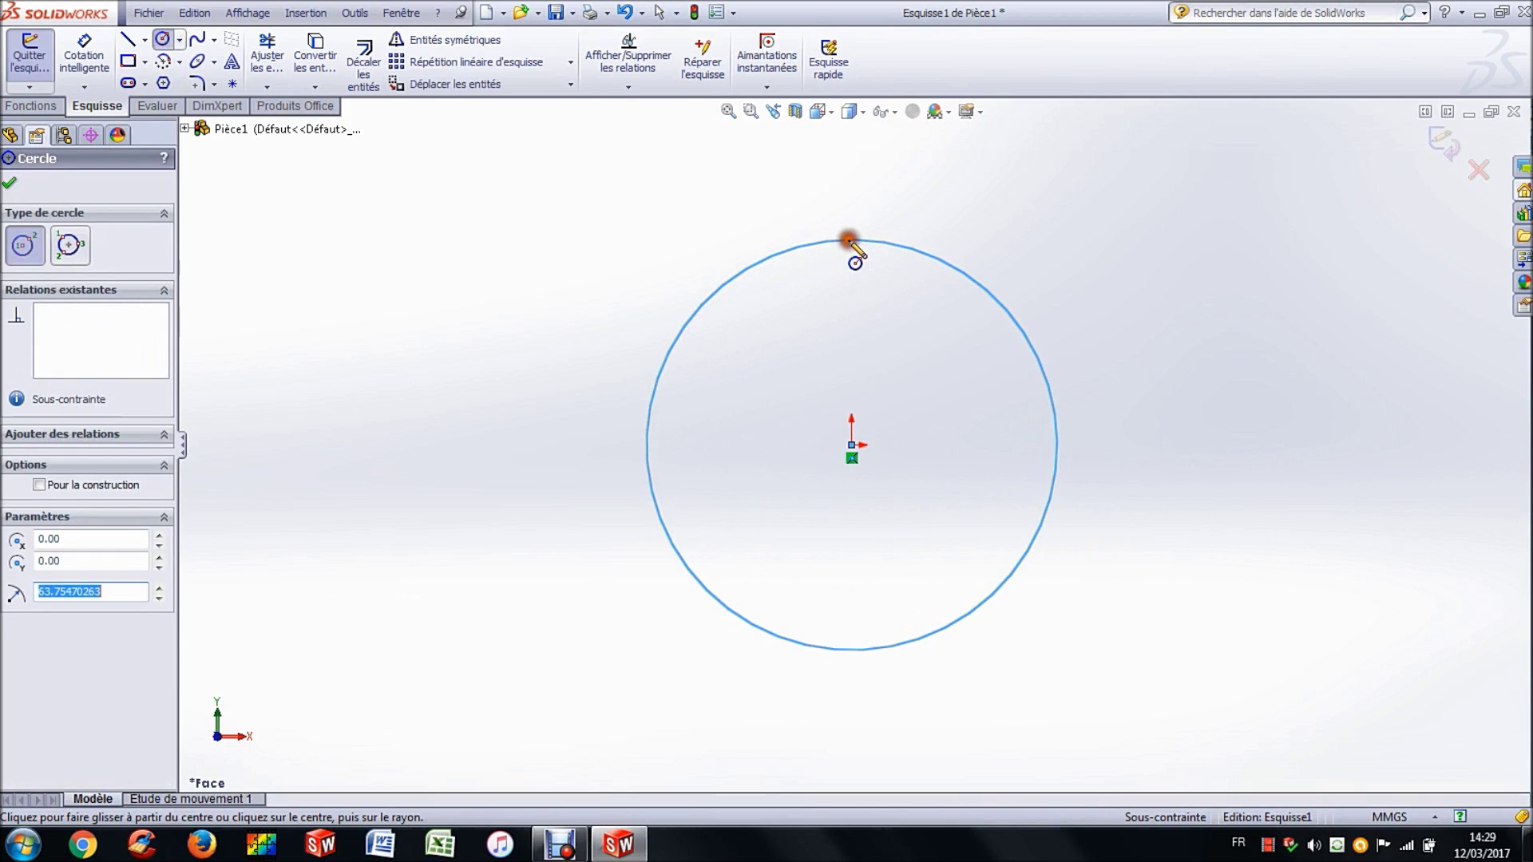
Step: Dimension the circle's diameter at 184 mm
{"action": "left_click", "coordinate": [88, 54]}
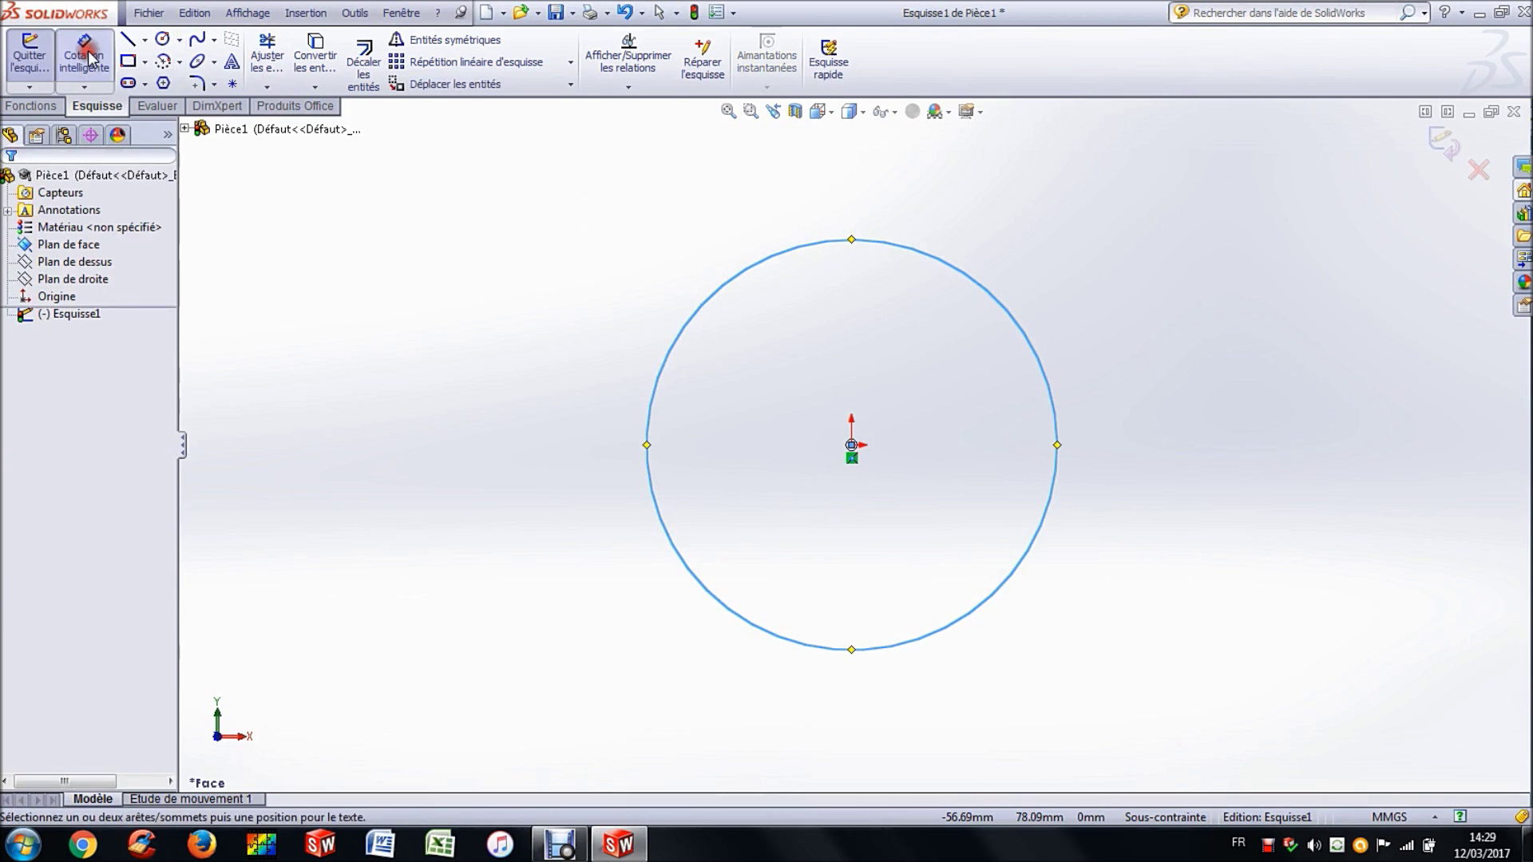
{"action": "left_click", "coordinate": [859, 242]}
{"action": "left_click", "coordinate": [873, 210]}
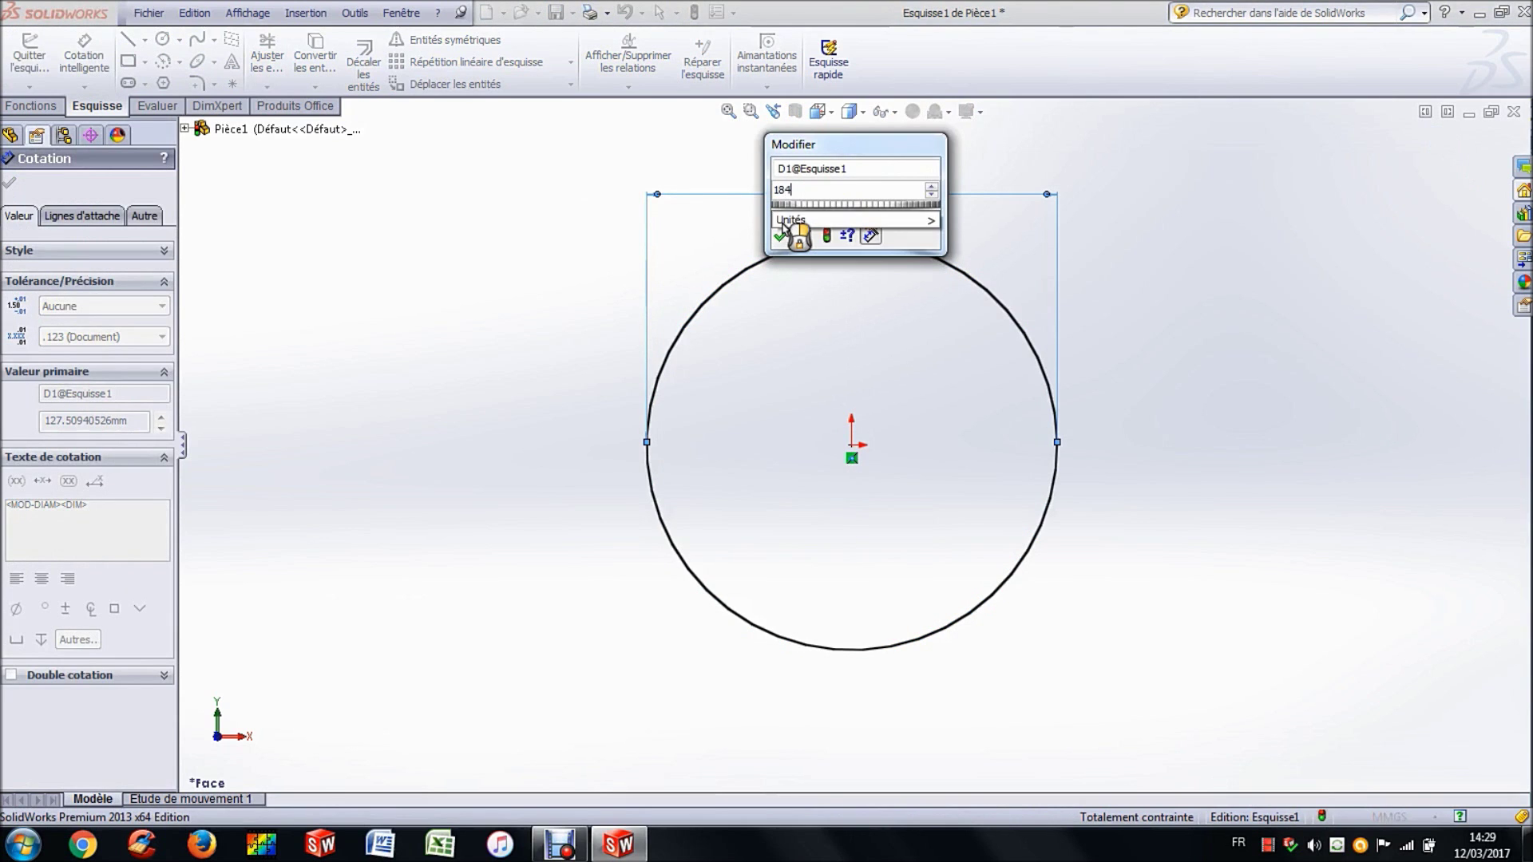
{"action": "left_click", "coordinate": [782, 229]}
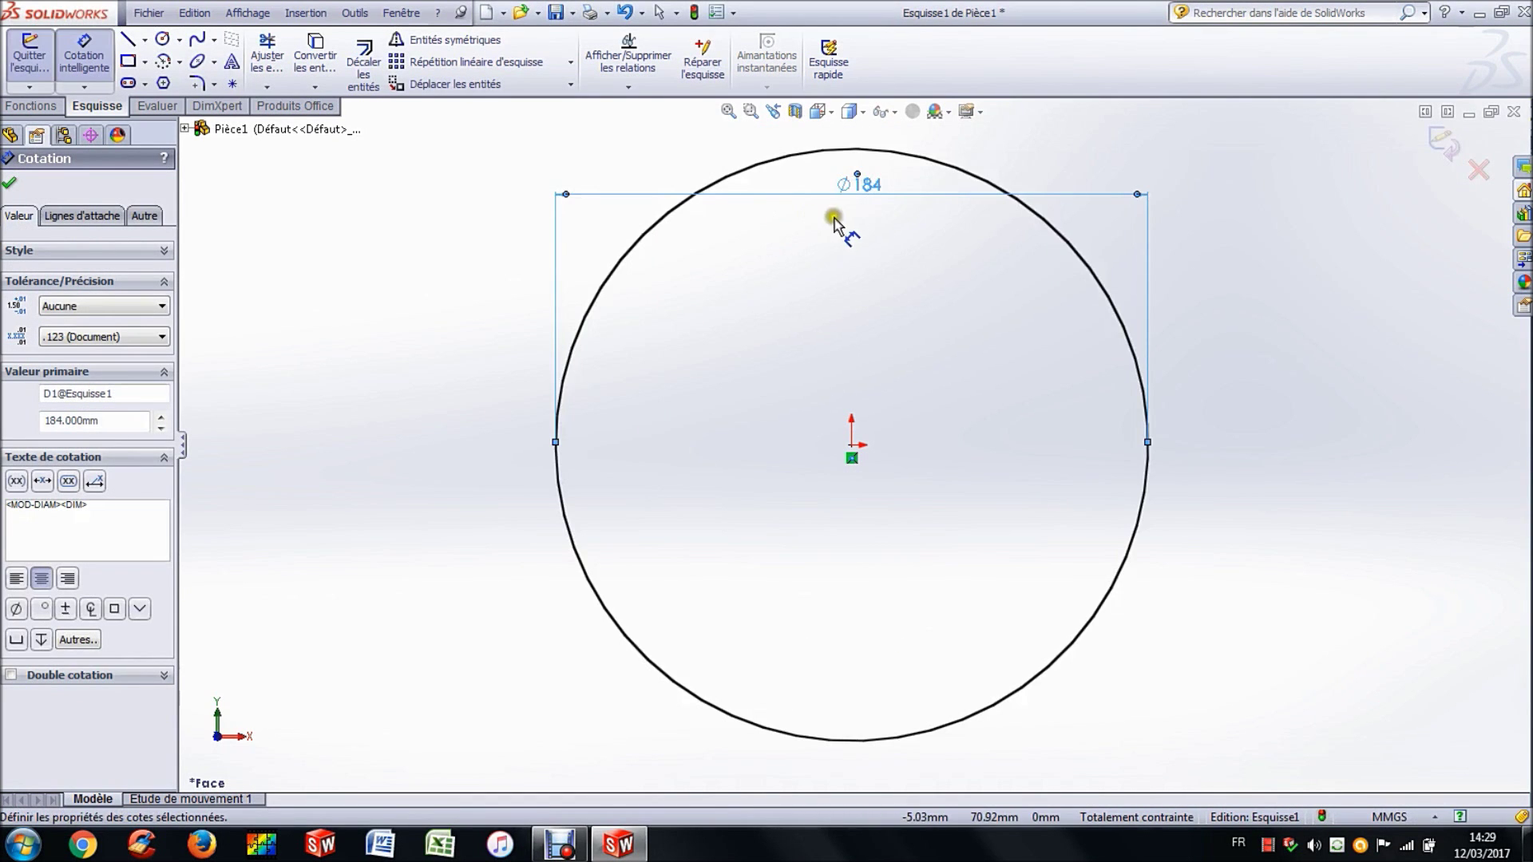
{"action": "left_click_drag", "start_coordinate": [865, 246], "coordinate": [866, 203]}
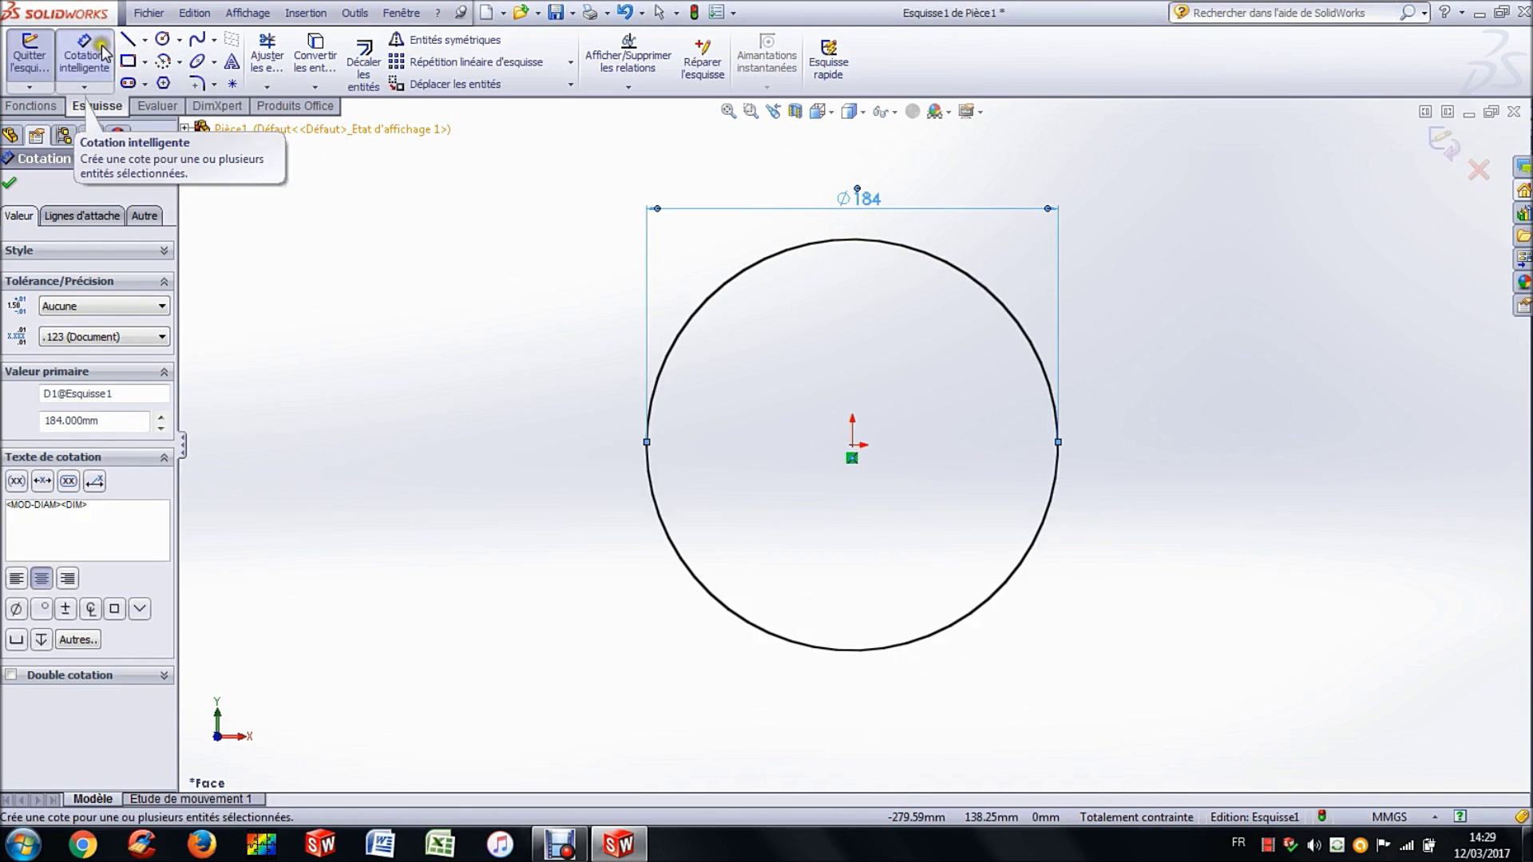
Step: Sketch a U-shaped outline of two vertical lines joined by a horizontal base about 65 mm long, with both open ends on the circle's upper arc
{"action": "left_click", "coordinate": [129, 41]}
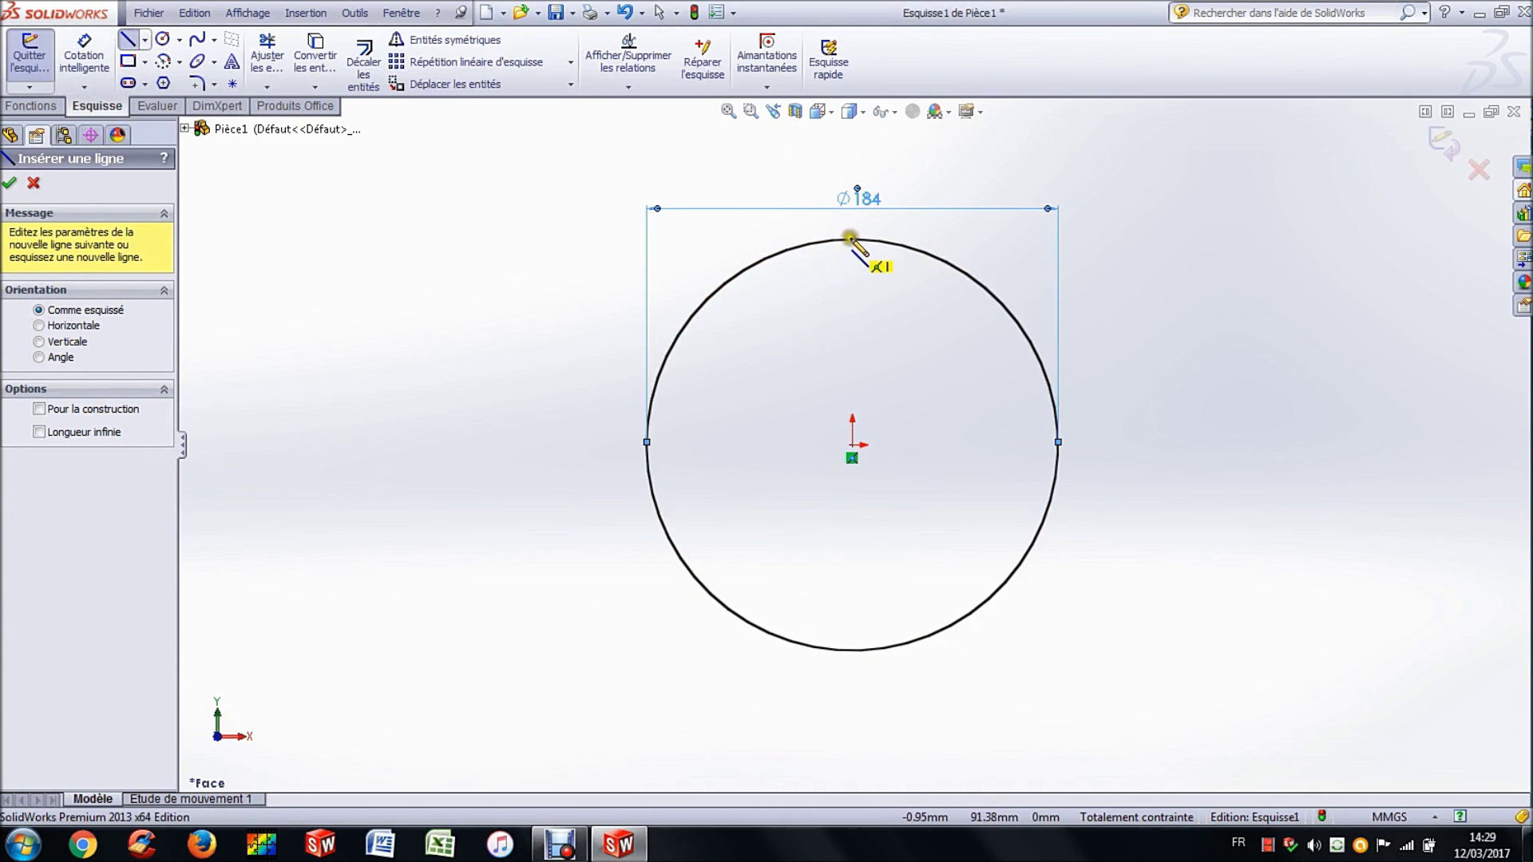
{"action": "left_click", "coordinate": [768, 257]}
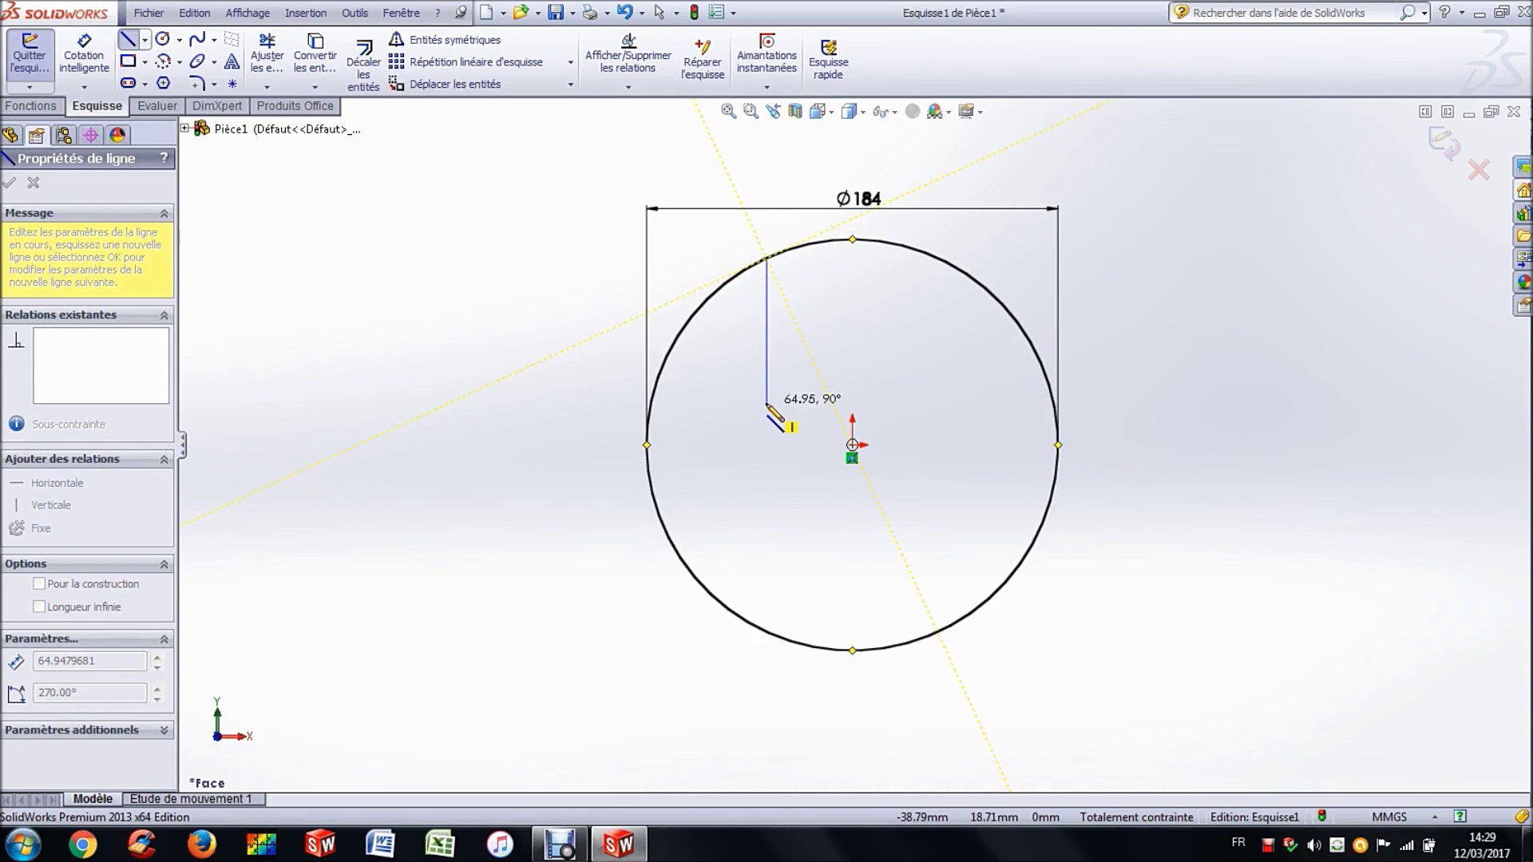
{"action": "left_click", "coordinate": [767, 403]}
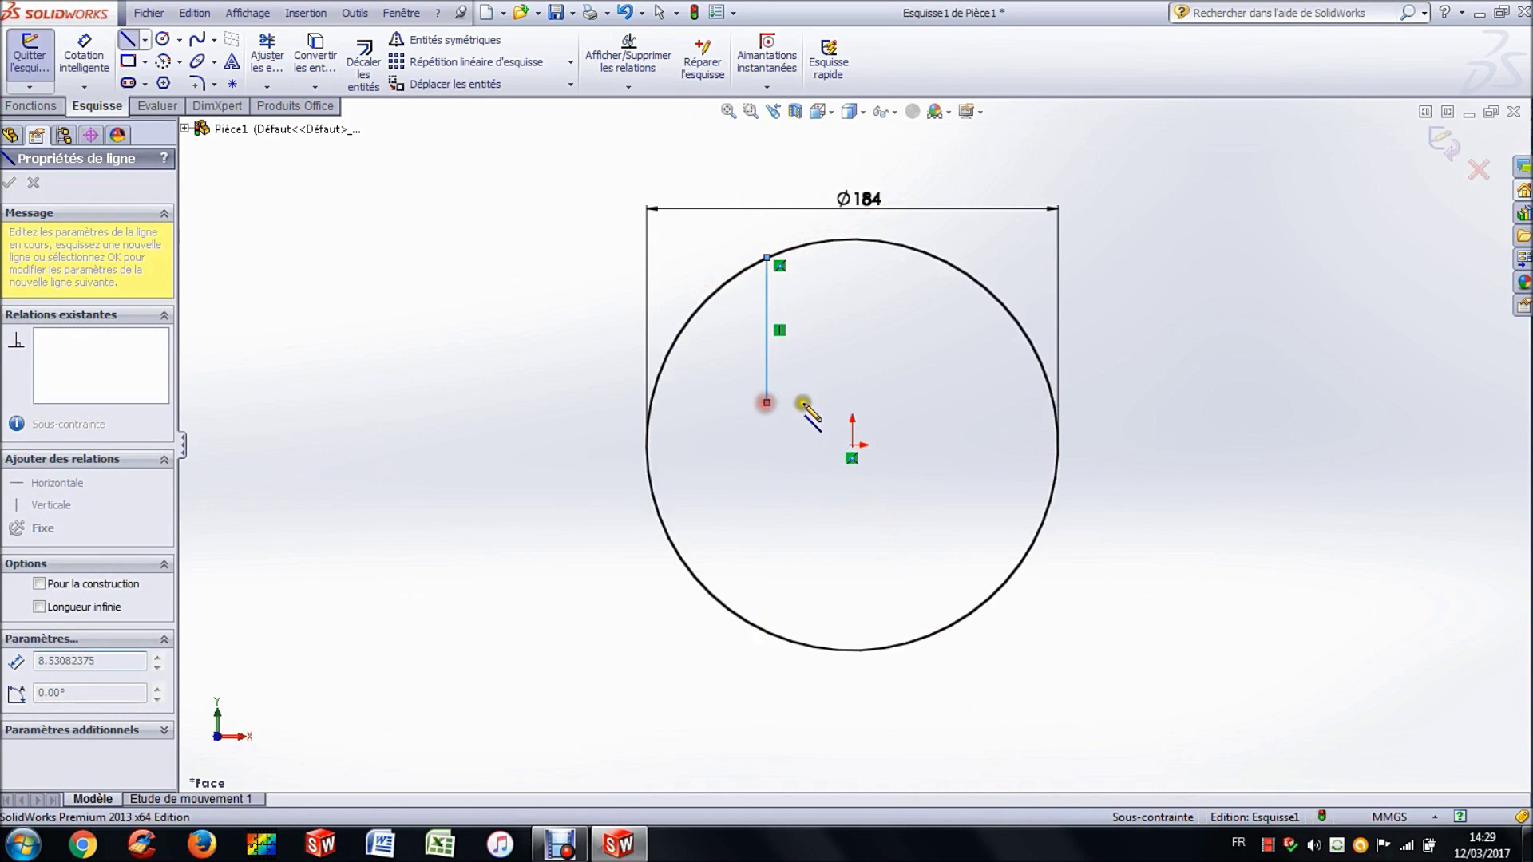
{"action": "left_click", "coordinate": [912, 404]}
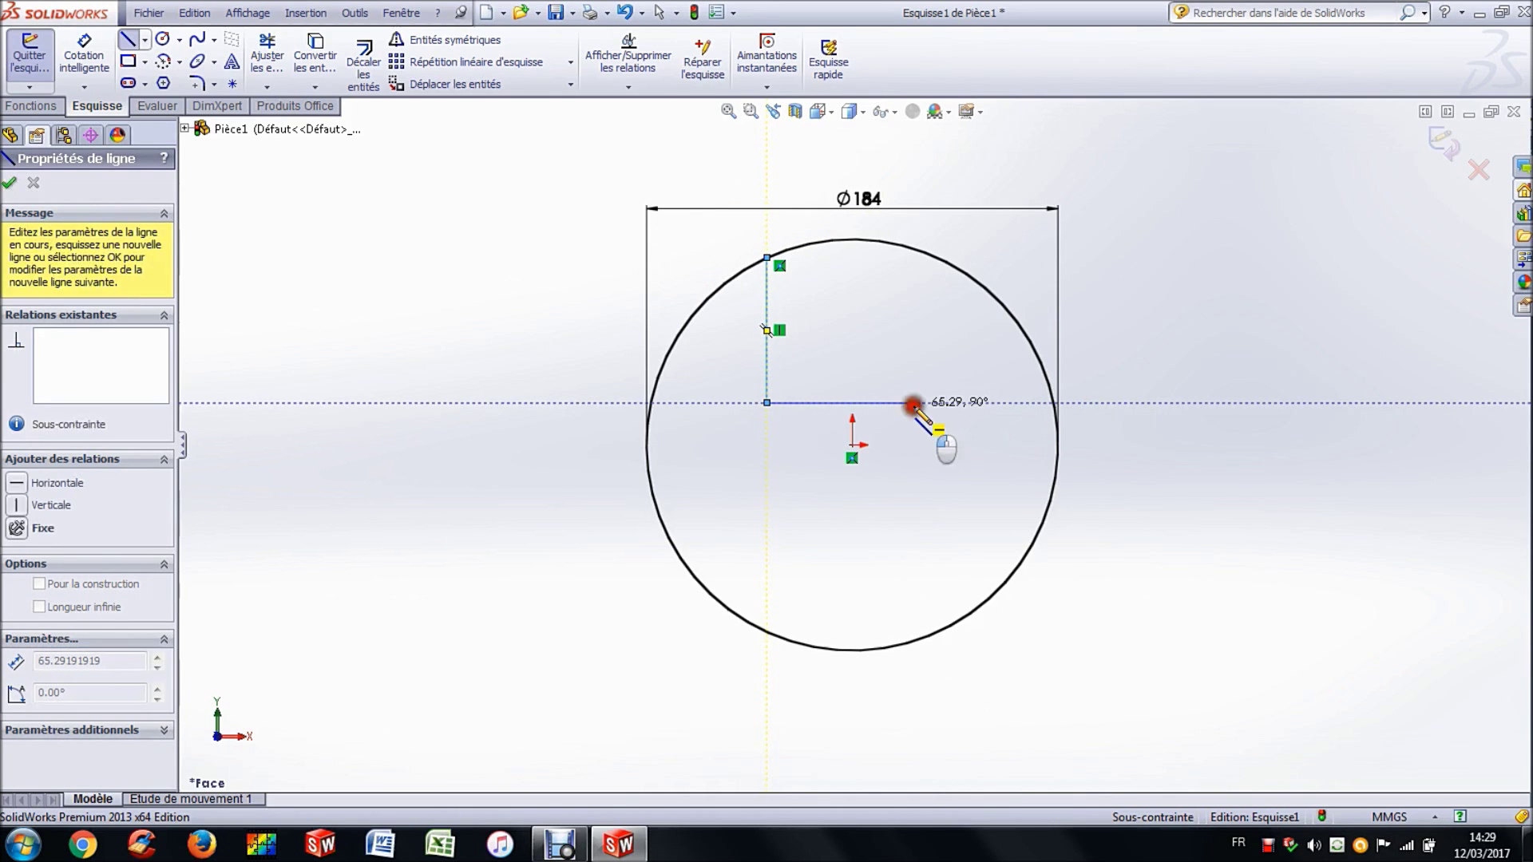
{"action": "left_click", "coordinate": [912, 248]}
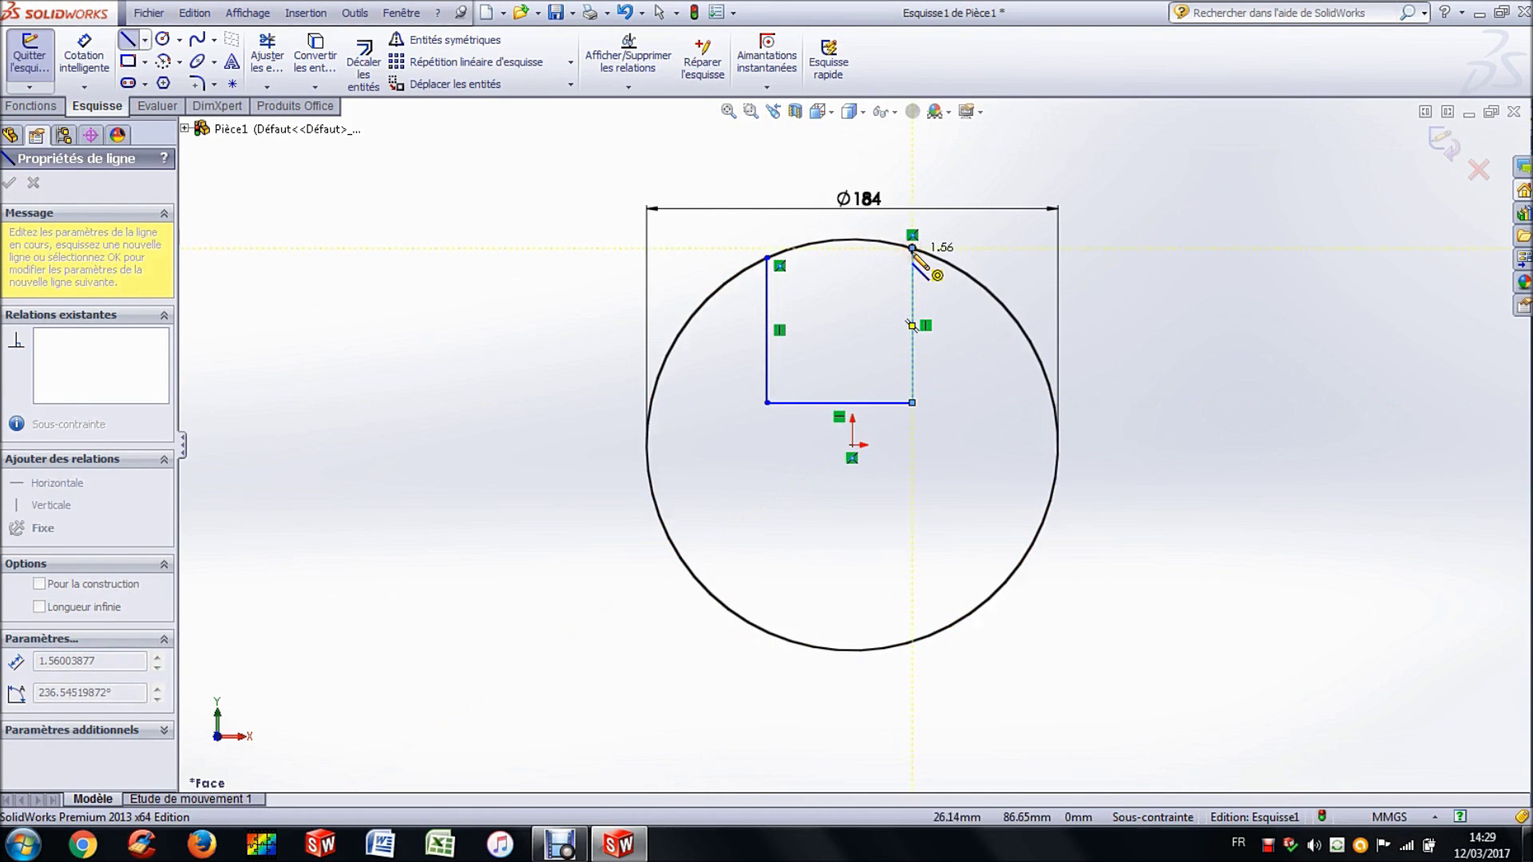
{"action": "key", "text": "Escape"}
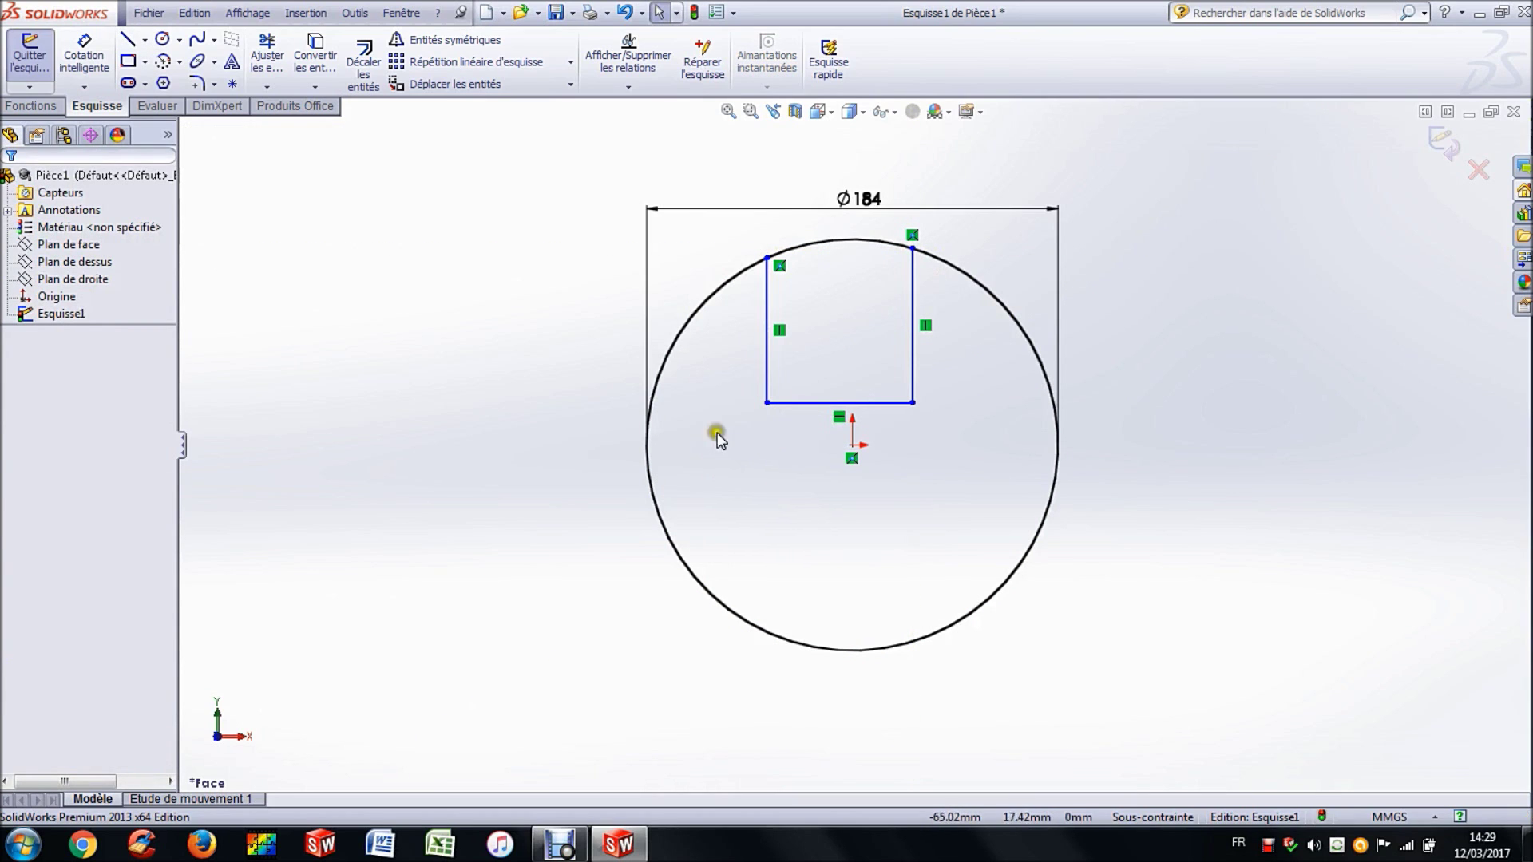
Step: Dimension the U outline's horizontal base line at 20 mm above the origin
{"action": "left_click", "coordinate": [86, 49]}
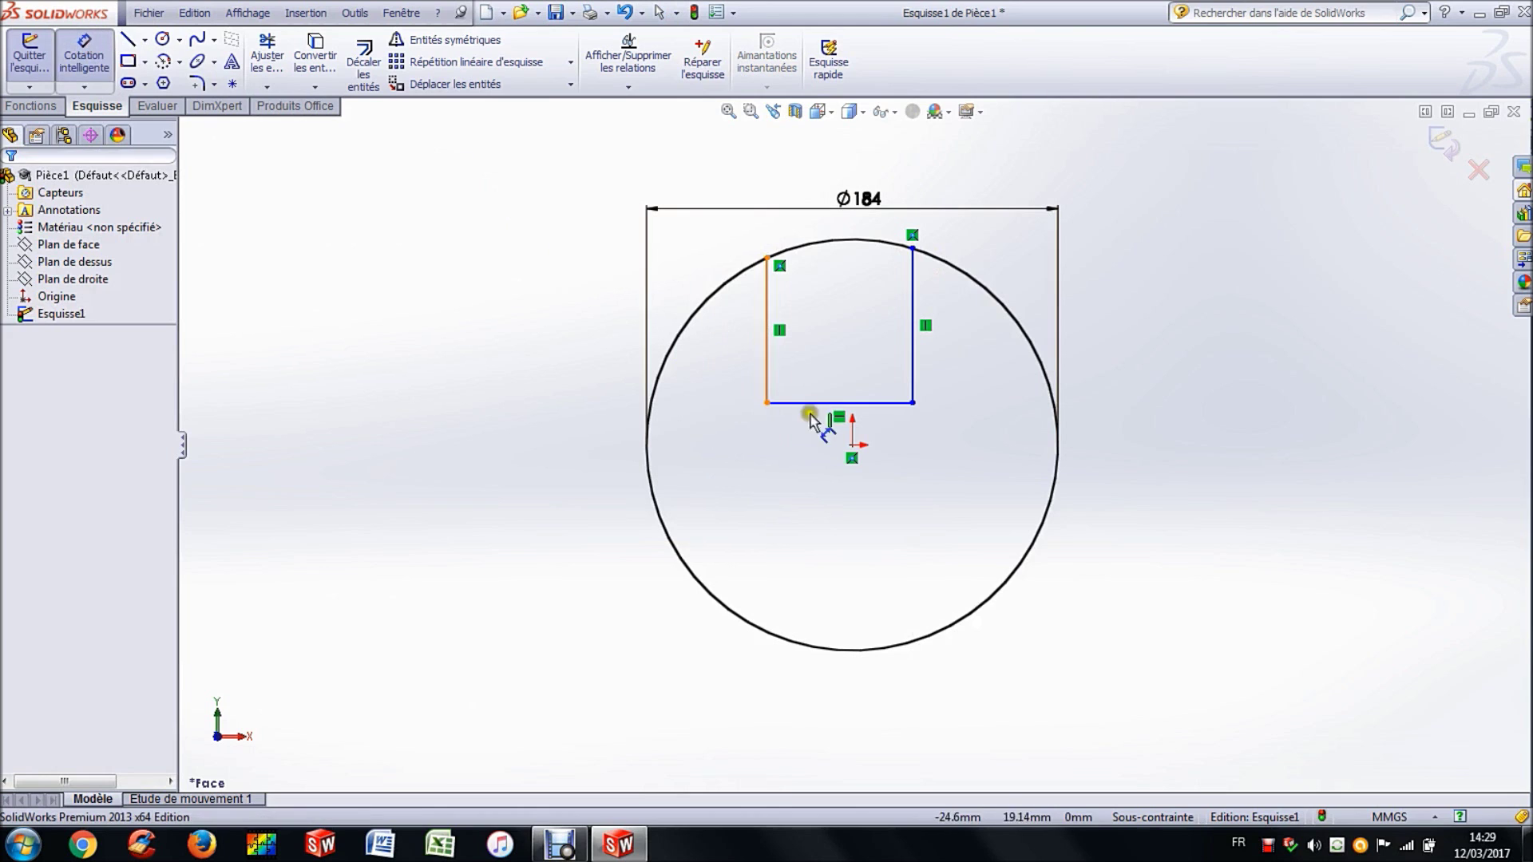
{"action": "left_click", "coordinate": [854, 446]}
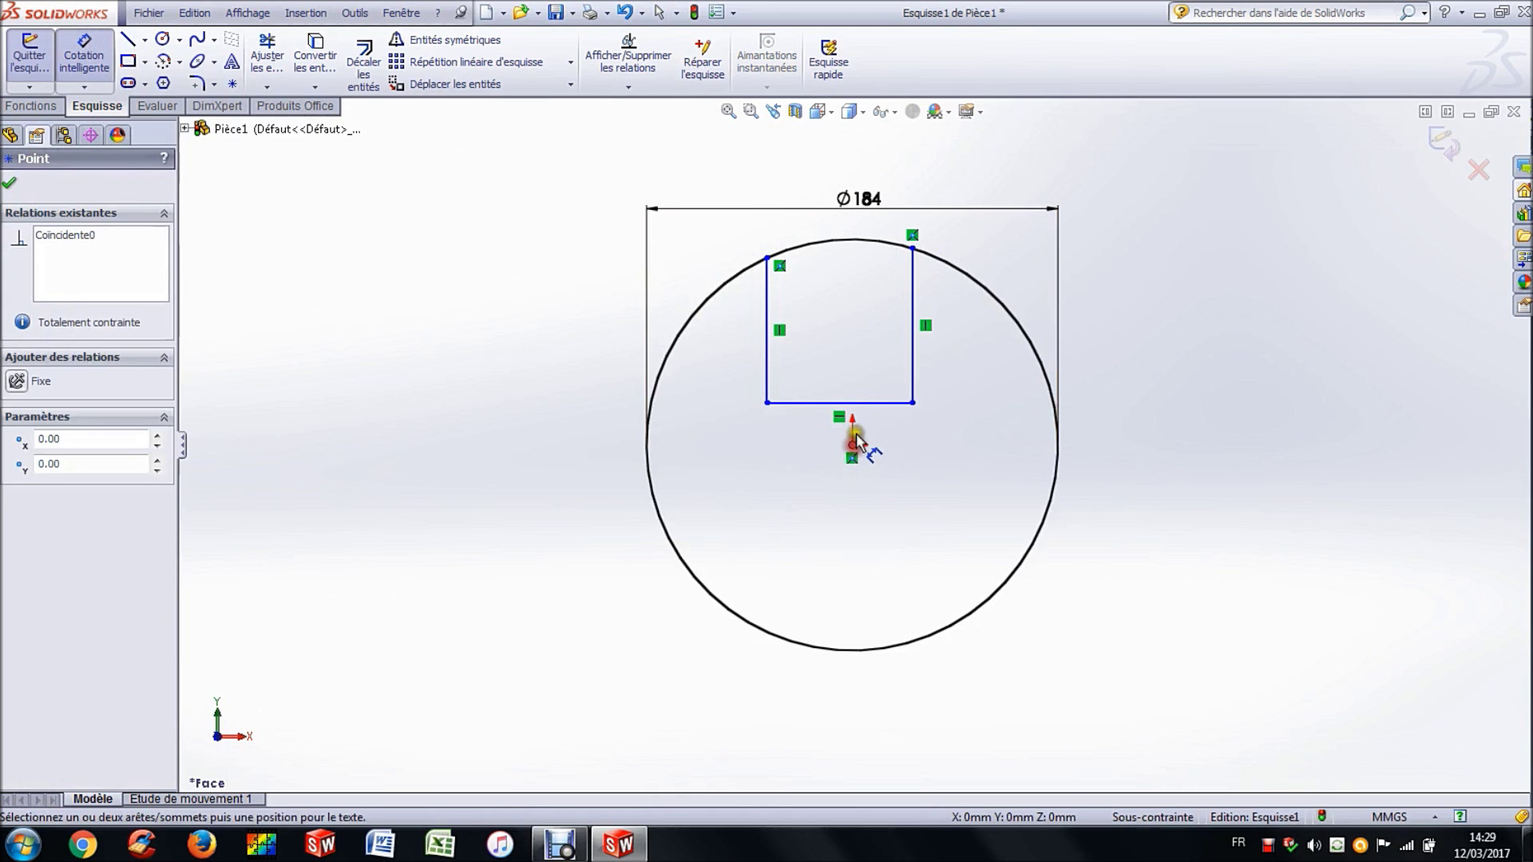
{"action": "left_click", "coordinate": [869, 407]}
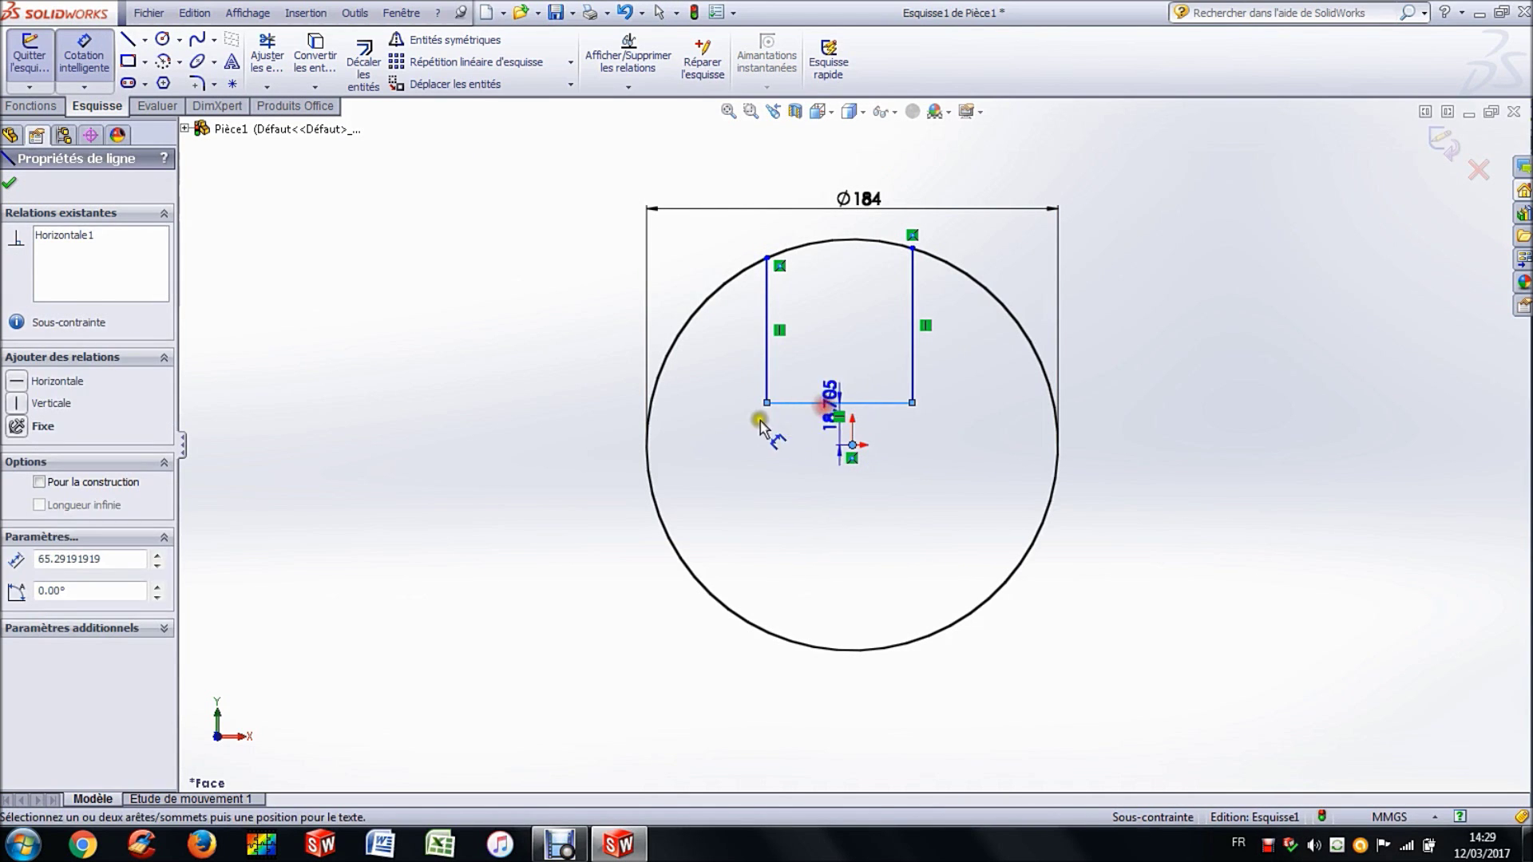
{"action": "left_click", "coordinate": [733, 431]}
{"action": "type", "text": "20"}
{"action": "key", "text": "Return"}
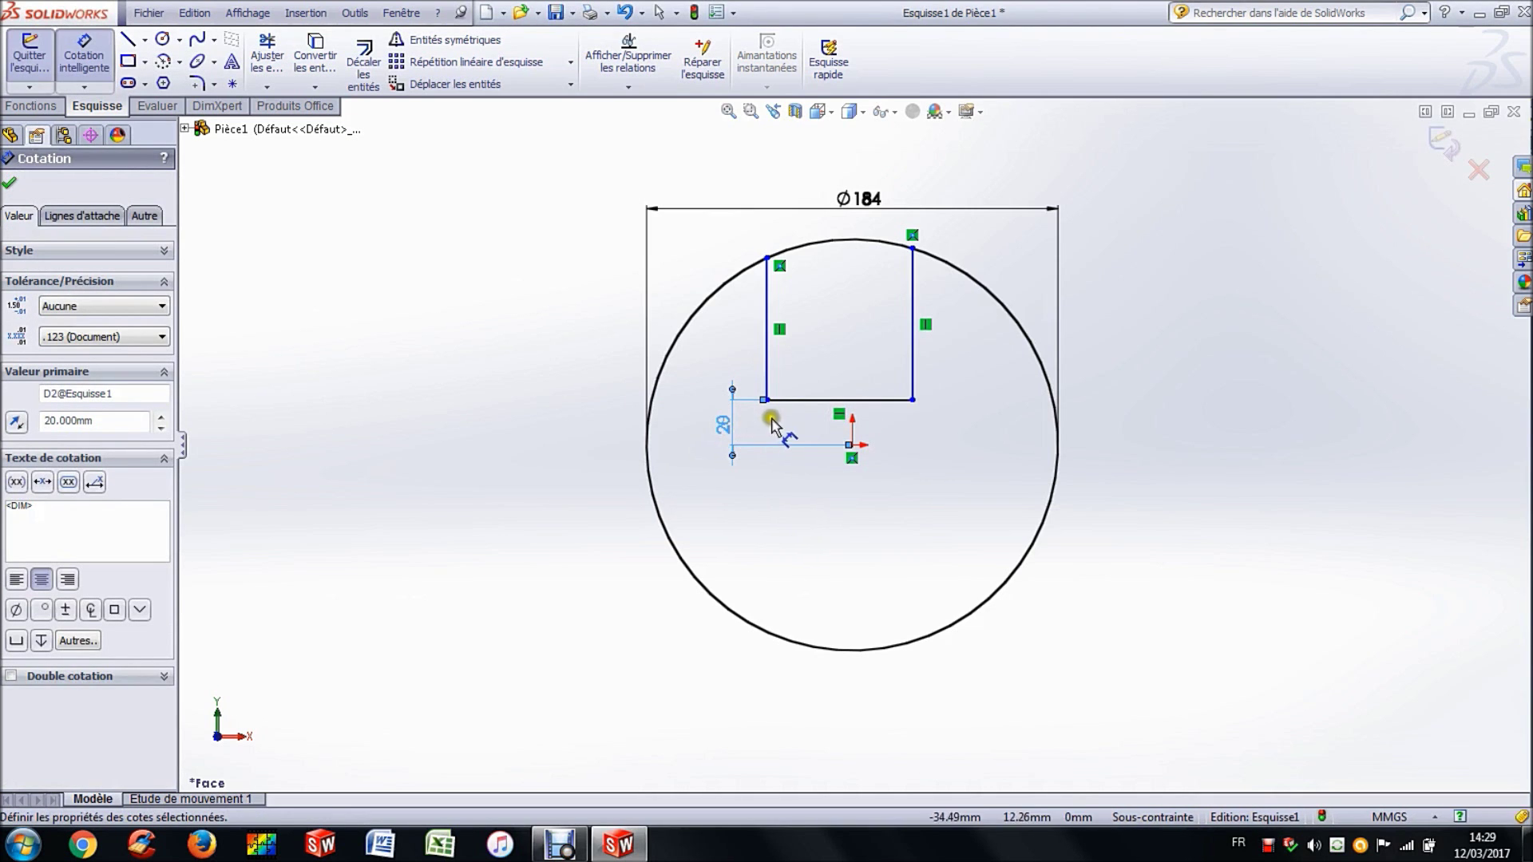
Step: Dimension the horizontal distance from the origin to the outline's lower right corner at 15.5 mm
{"action": "left_click", "coordinate": [913, 400]}
{"action": "left_click", "coordinate": [851, 445]}
{"action": "left_click", "coordinate": [882, 511]}
{"action": "type", "text": "15."}
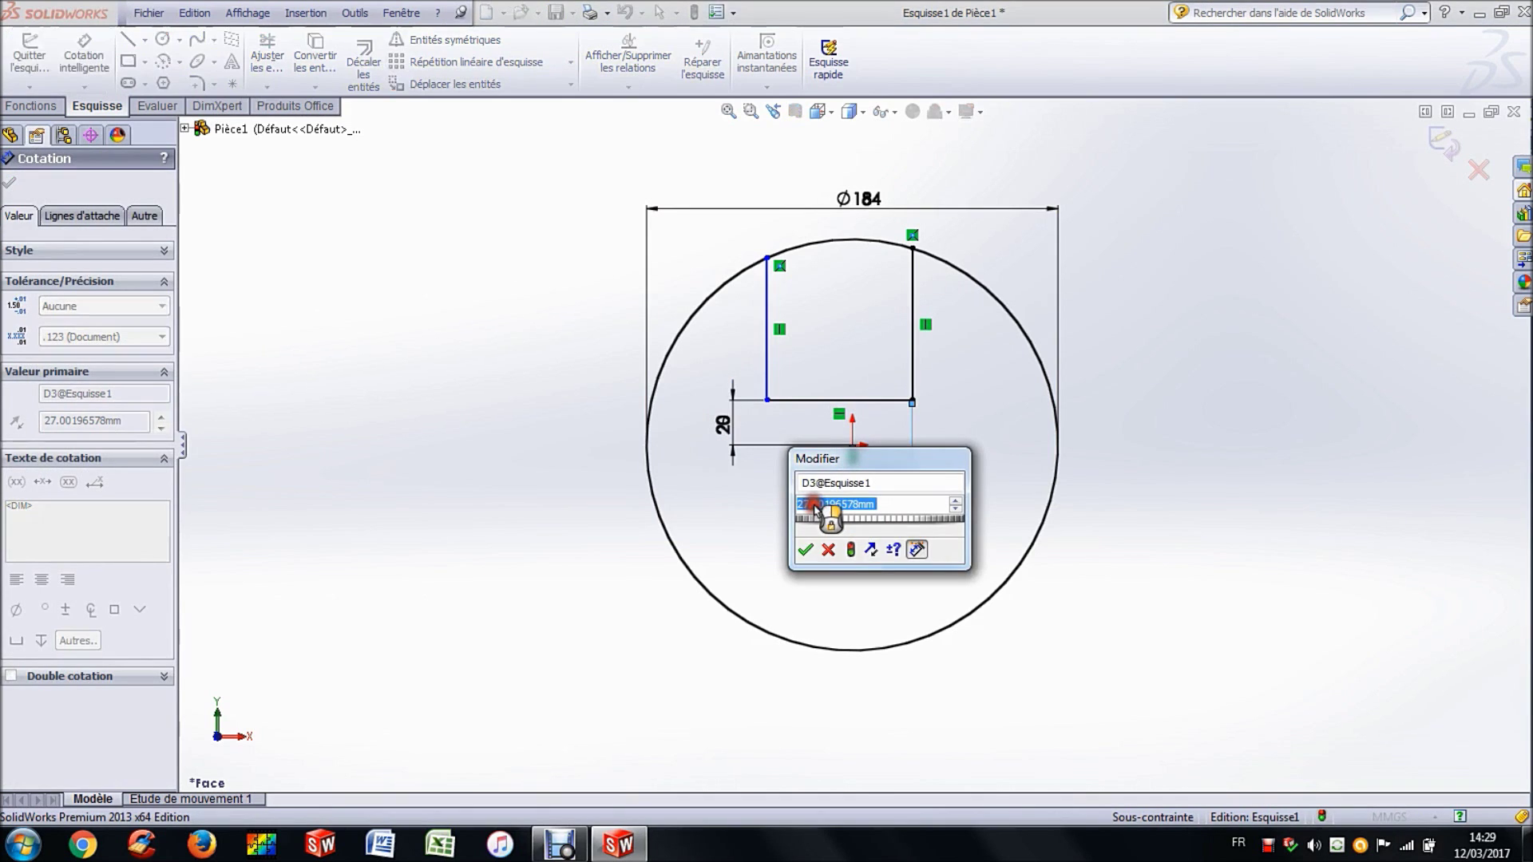
{"action": "type", "text": "5"}
{"action": "key", "text": "Return"}
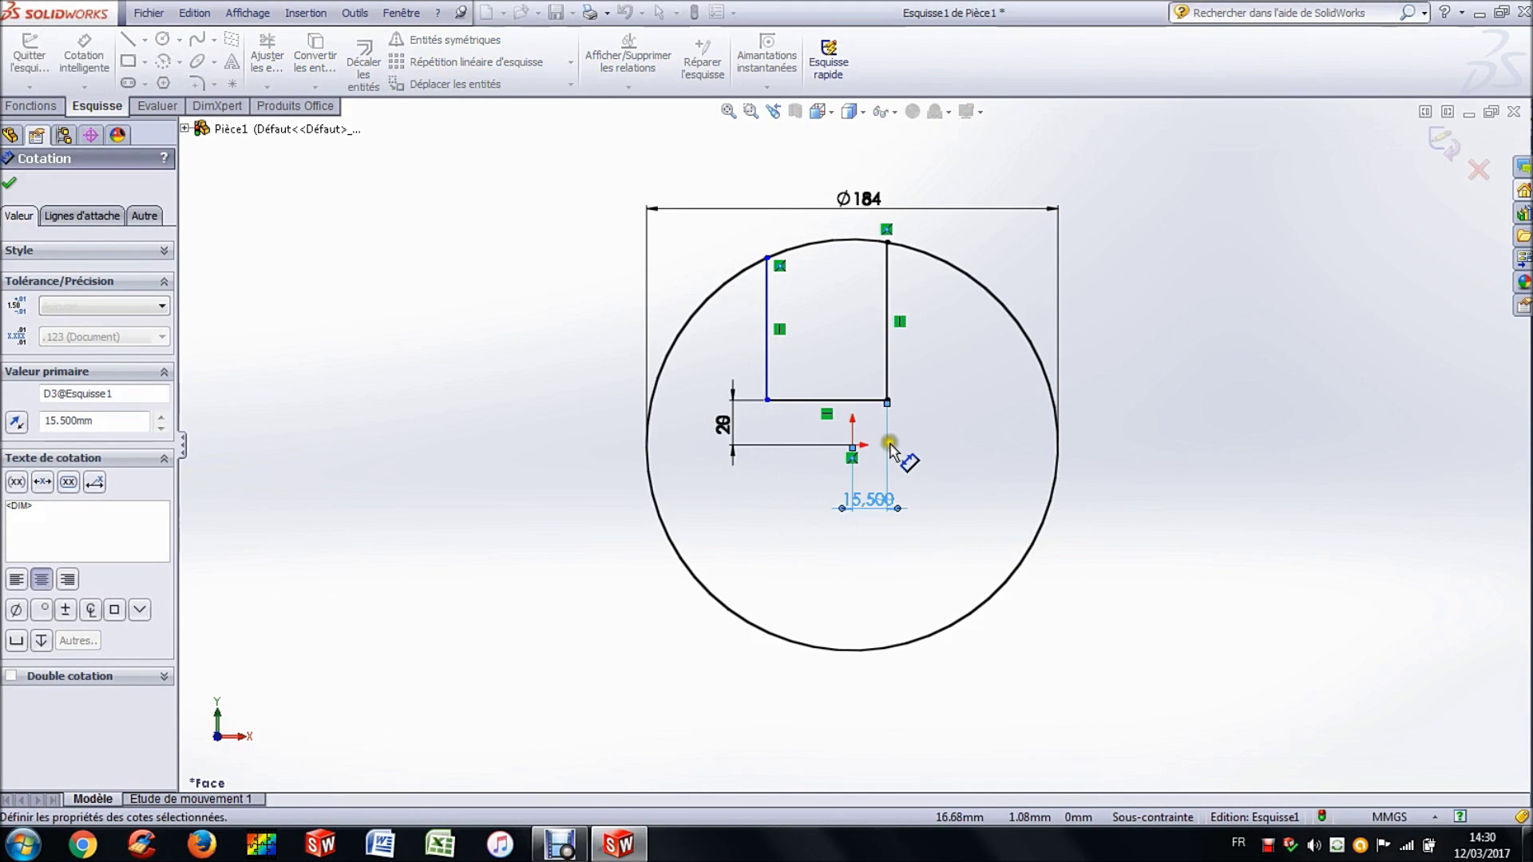
{"action": "left_click", "coordinate": [787, 496]}
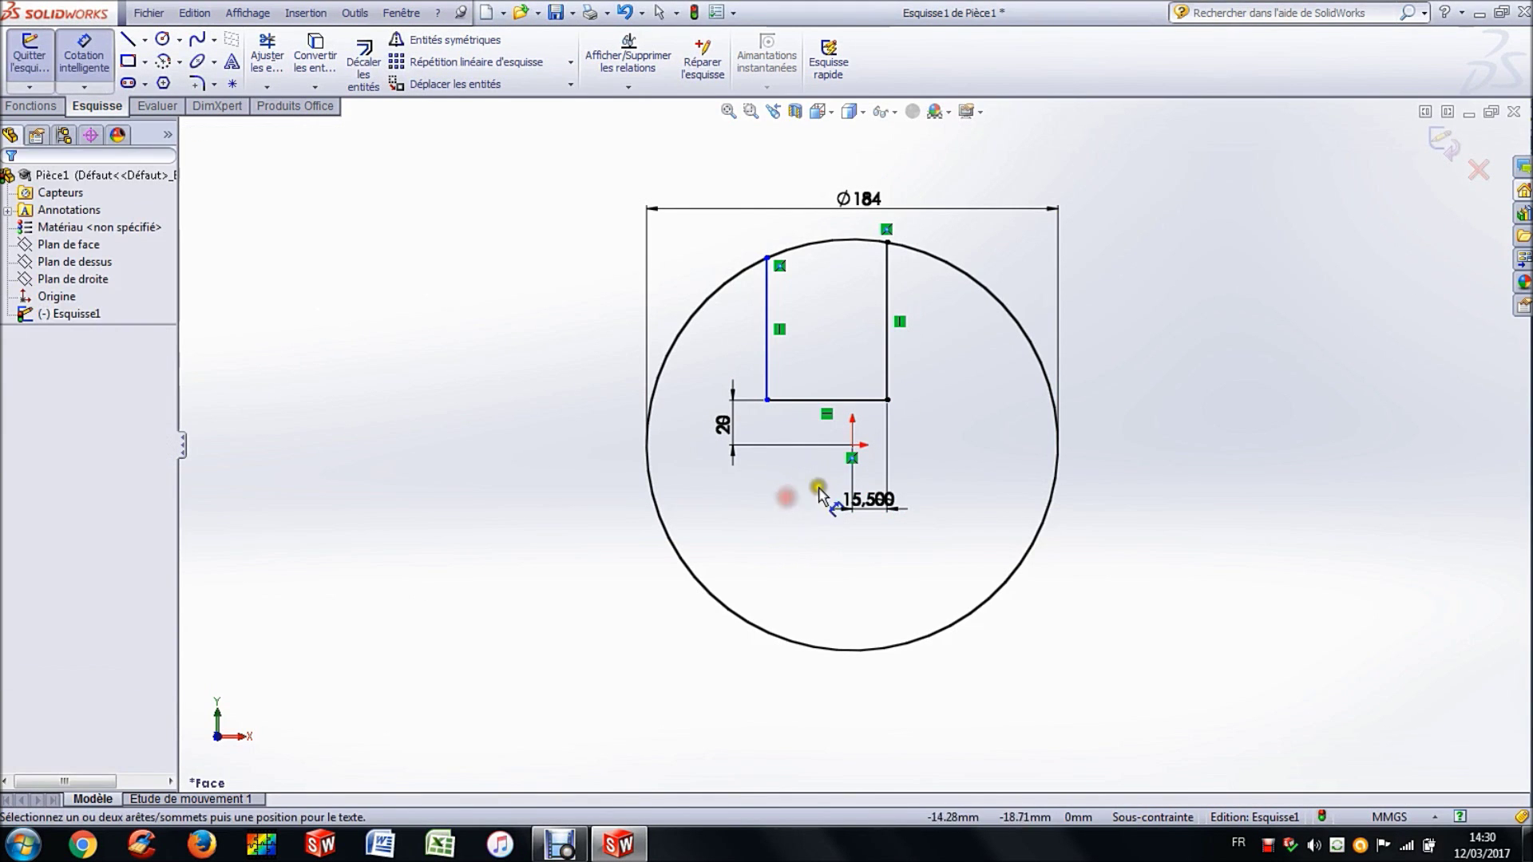
Step: Dimension the horizontal distance from the origin to the outline's lower left corner at 16.5 mm
{"action": "left_click", "coordinate": [852, 446]}
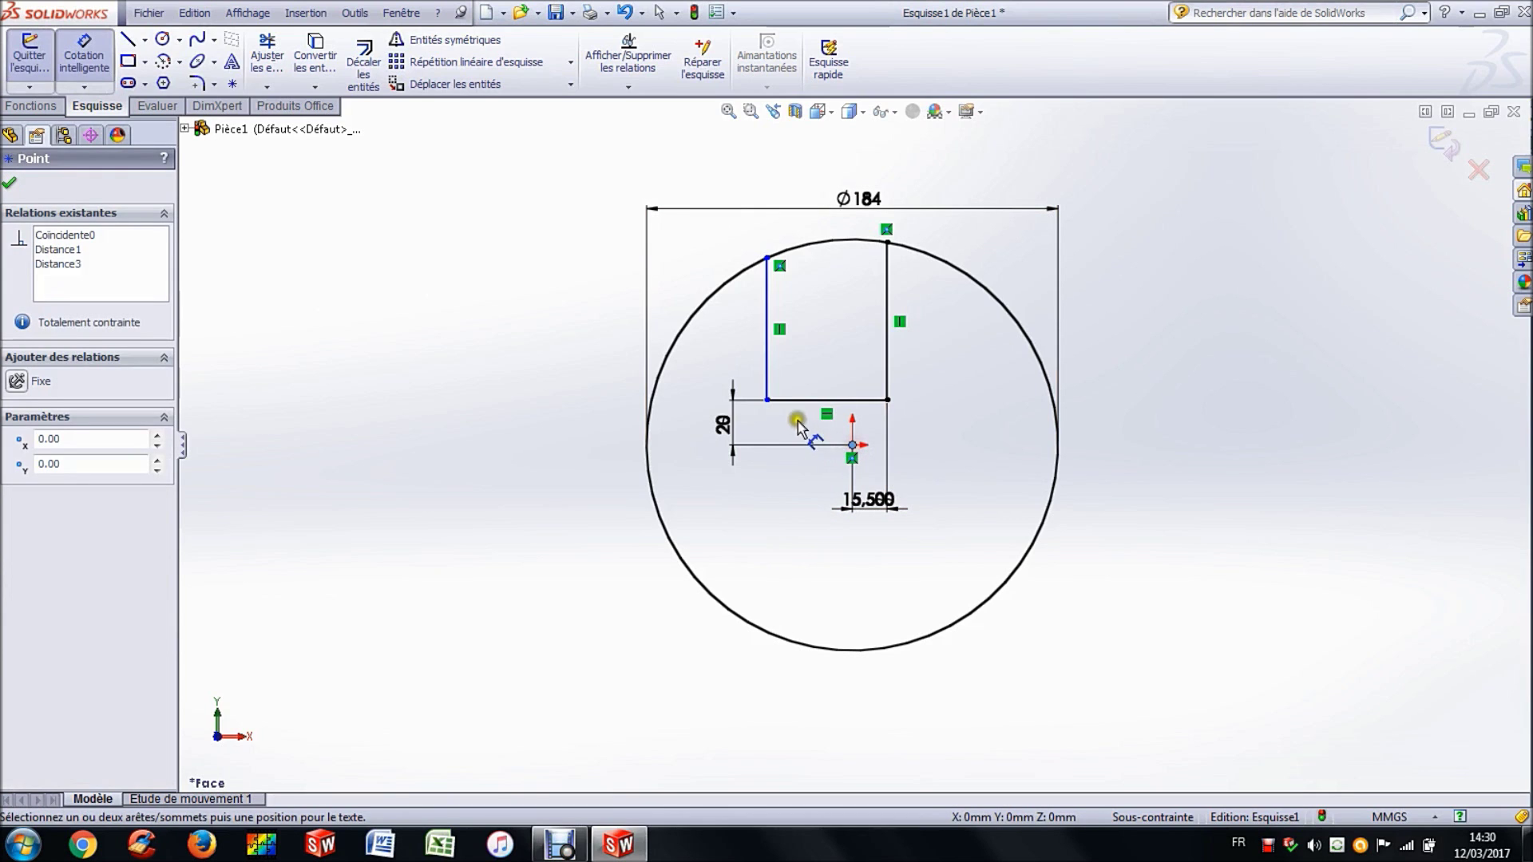
{"action": "left_click", "coordinate": [768, 401]}
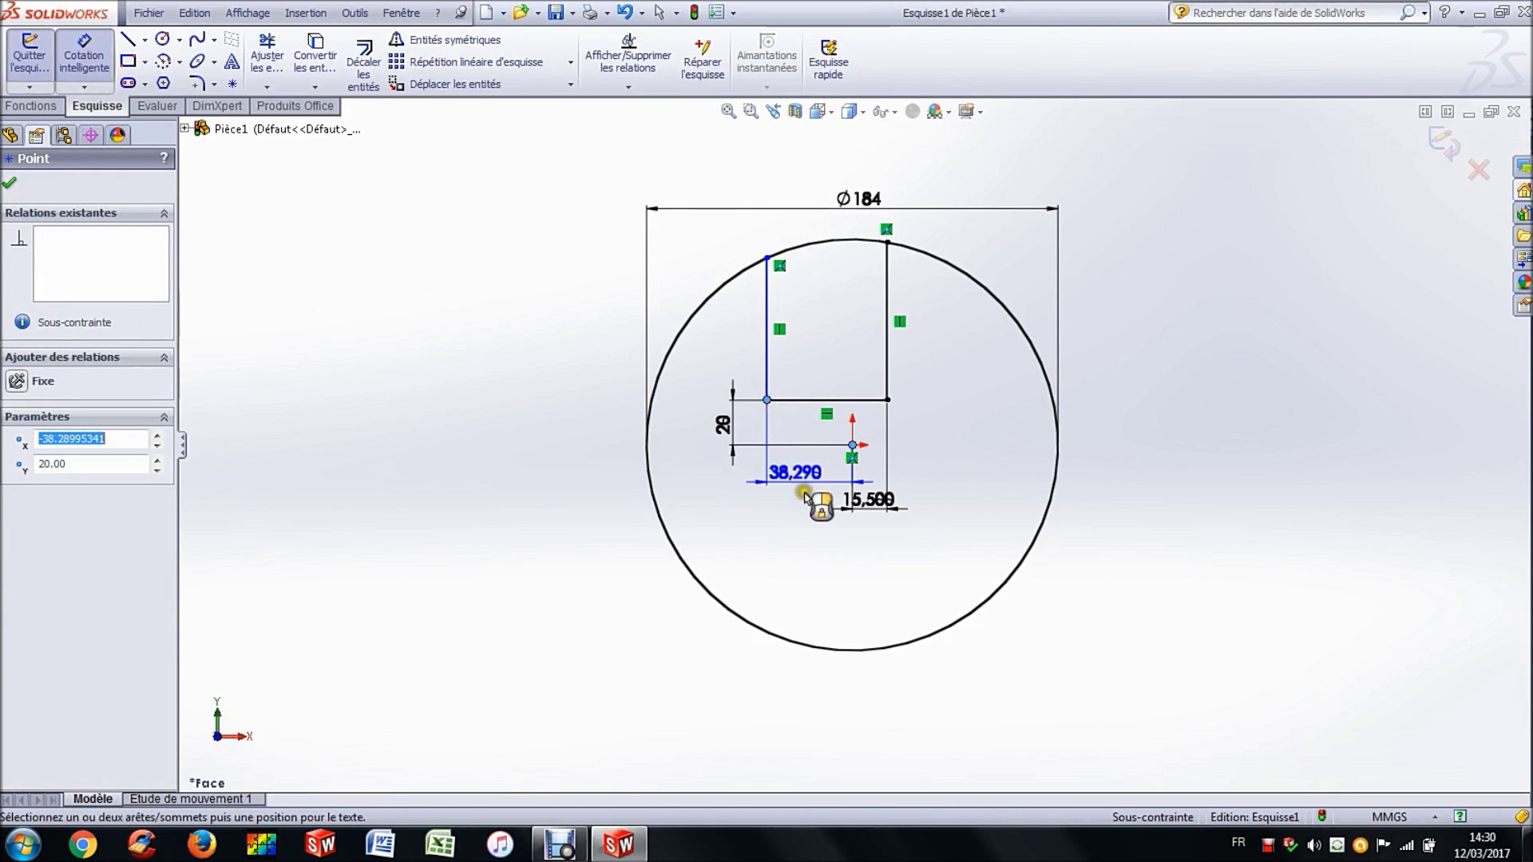
{"action": "left_click", "coordinate": [813, 511]}
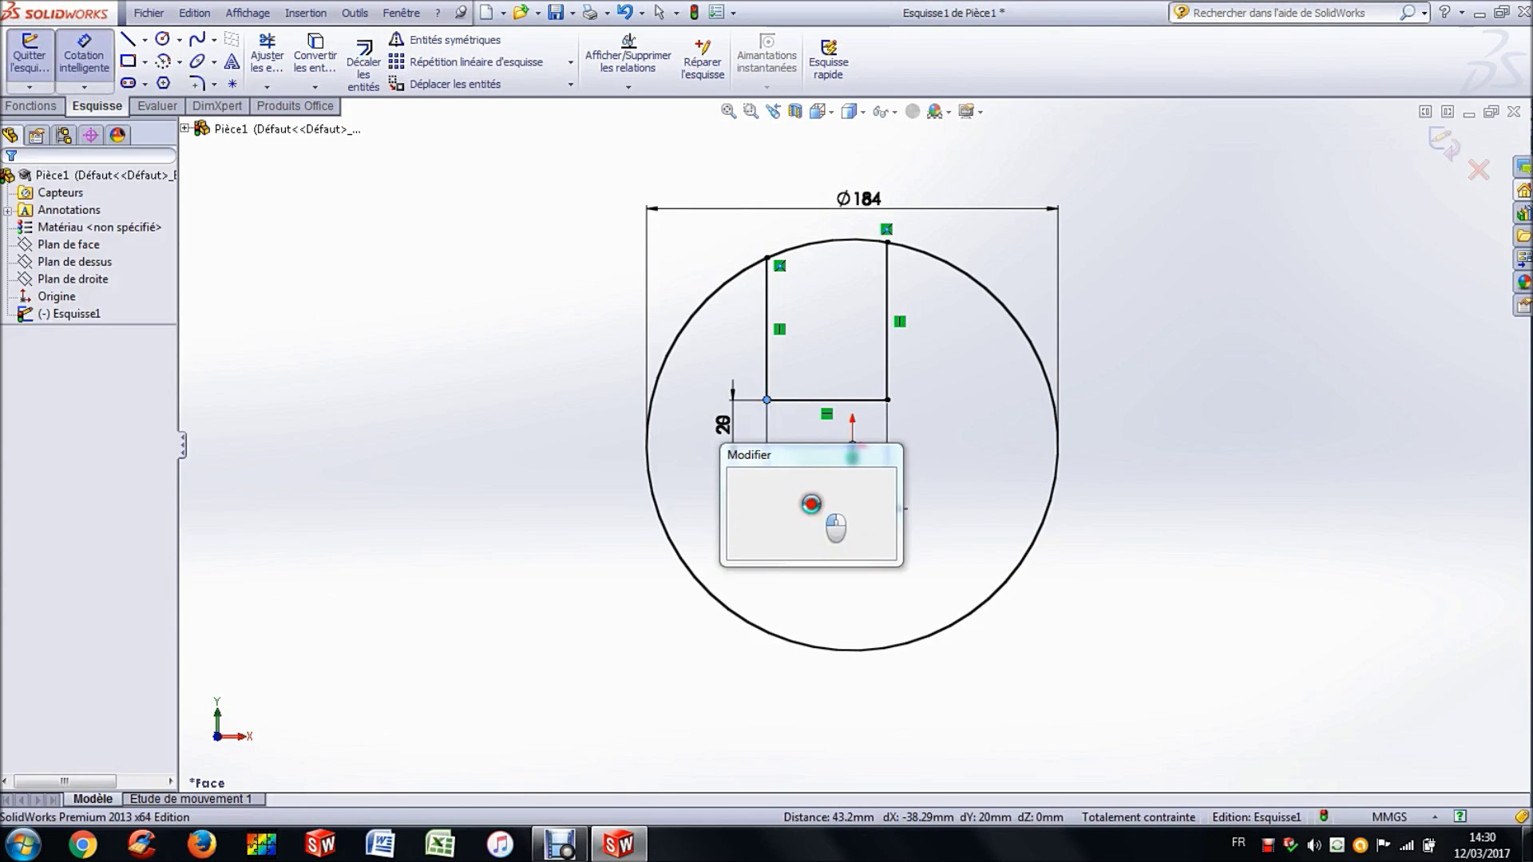
{"action": "type", "text": "16.5"}
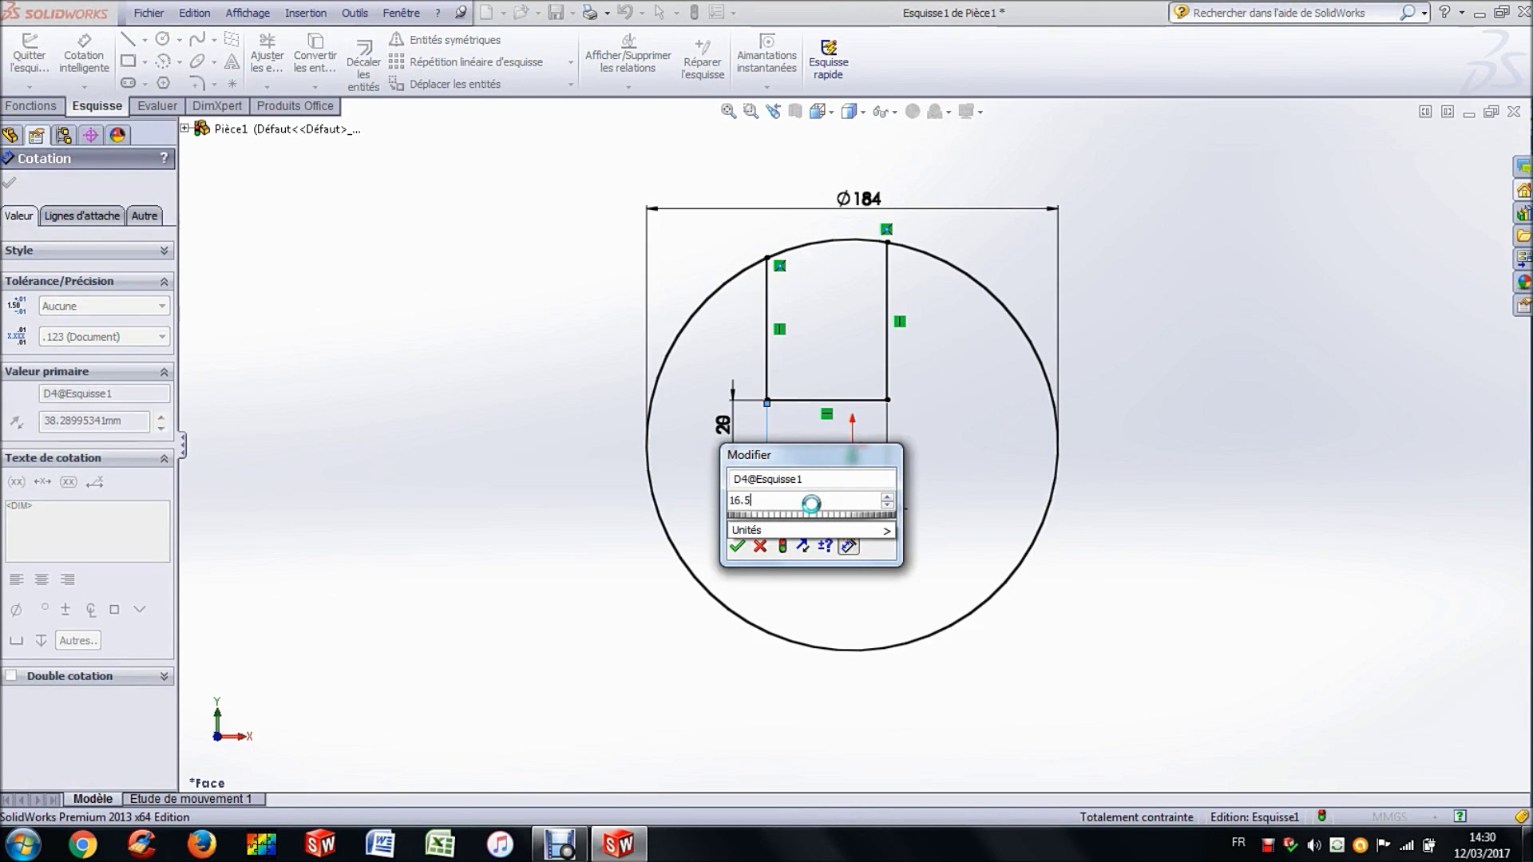
{"action": "key", "text": "Return"}
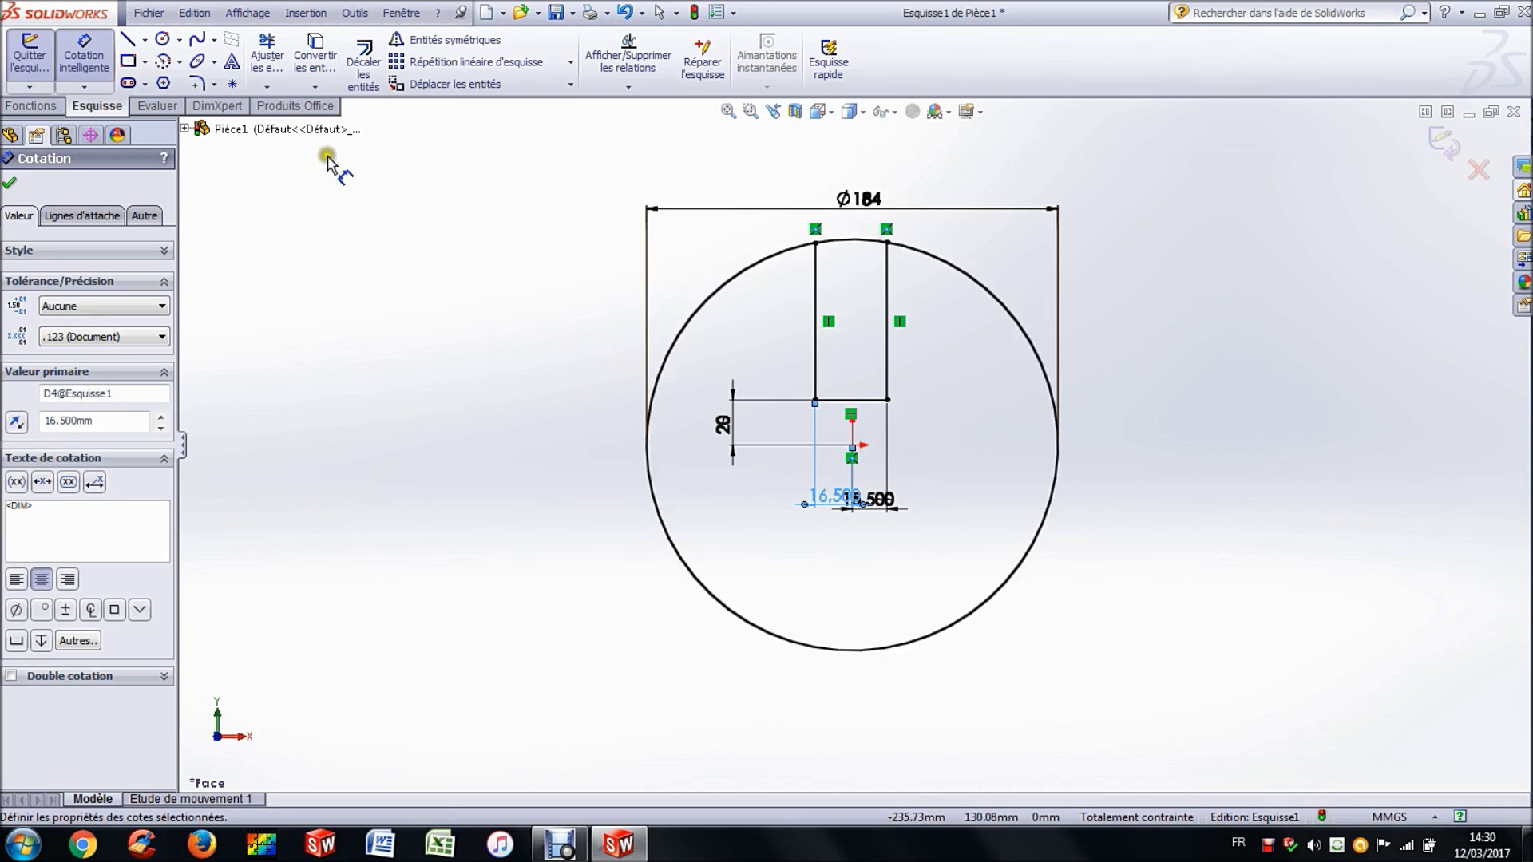
Step: Trim away the large part of the circle outside the two vertical lines, keeping only the short arc that closes the profile
{"action": "left_click", "coordinate": [275, 64]}
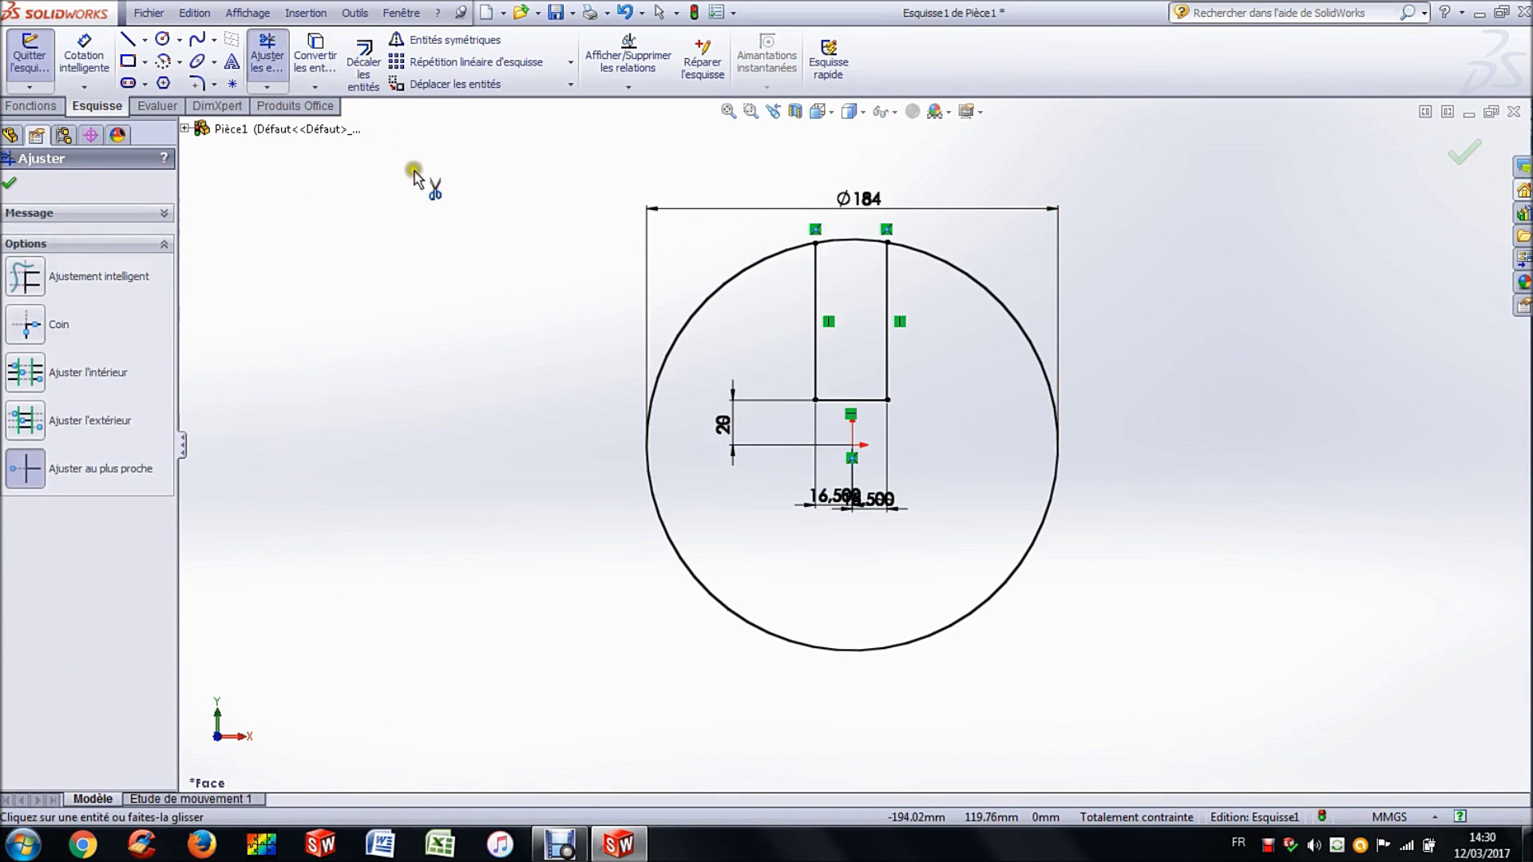
{"action": "left_click", "coordinate": [660, 521]}
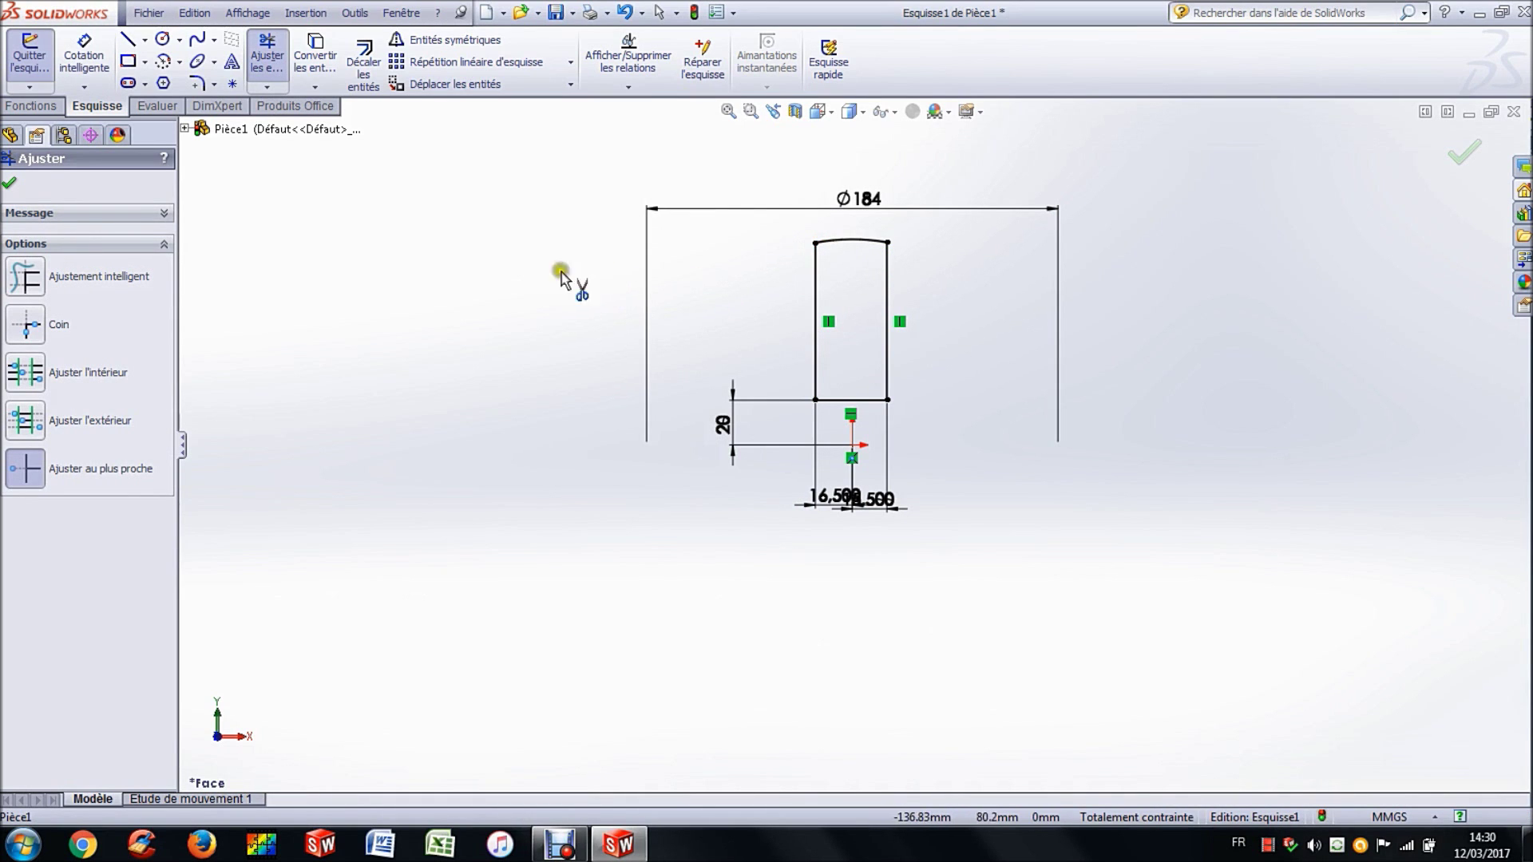
{"action": "left_click", "coordinate": [278, 83]}
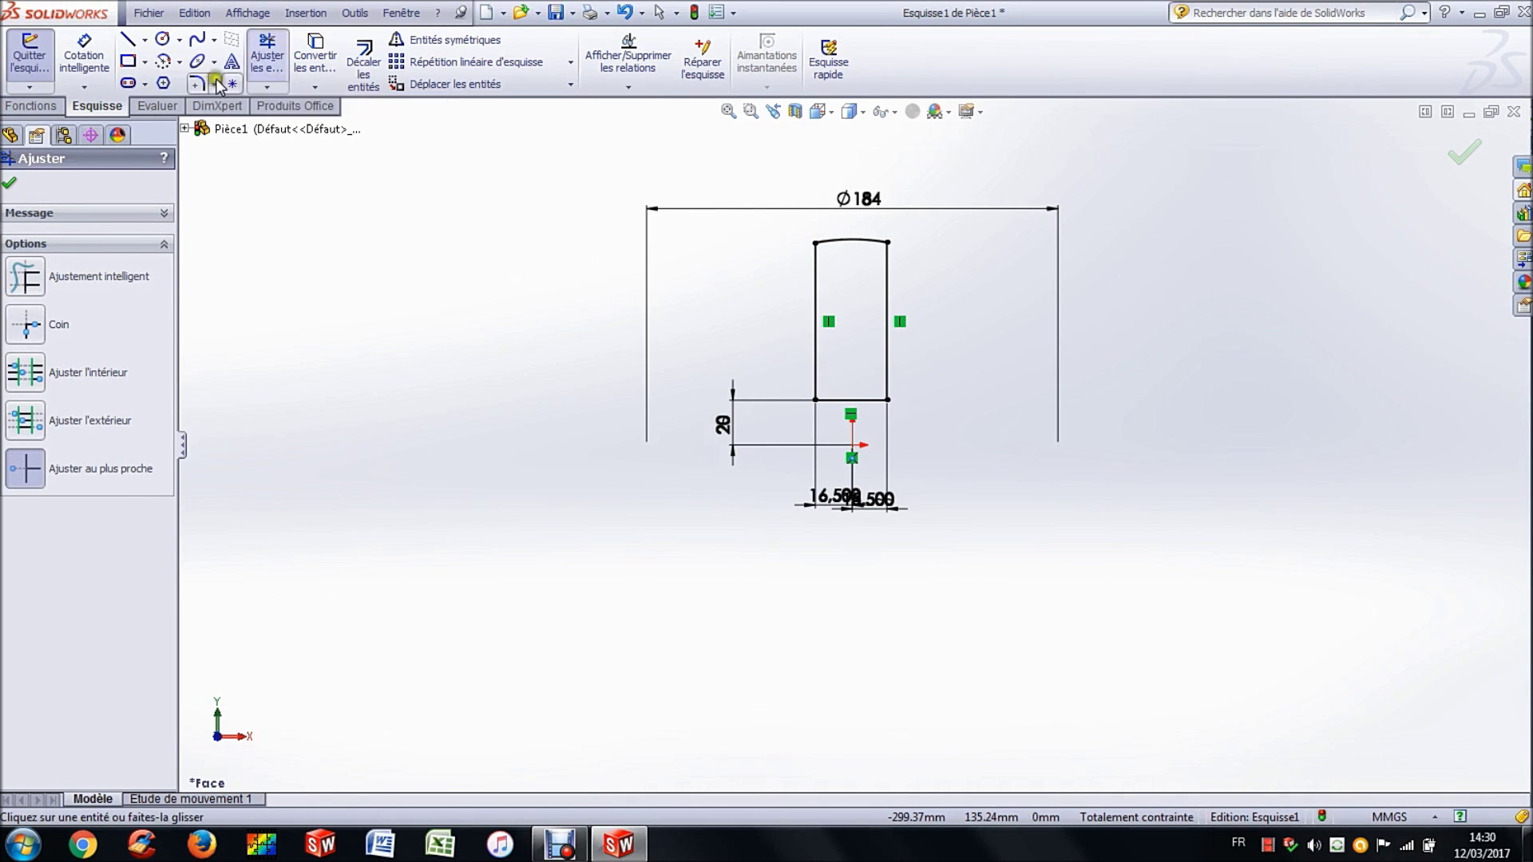
Step: Draw a horizontal construction line about 269 mm long through the origin below the closed profile
{"action": "left_click", "coordinate": [141, 41]}
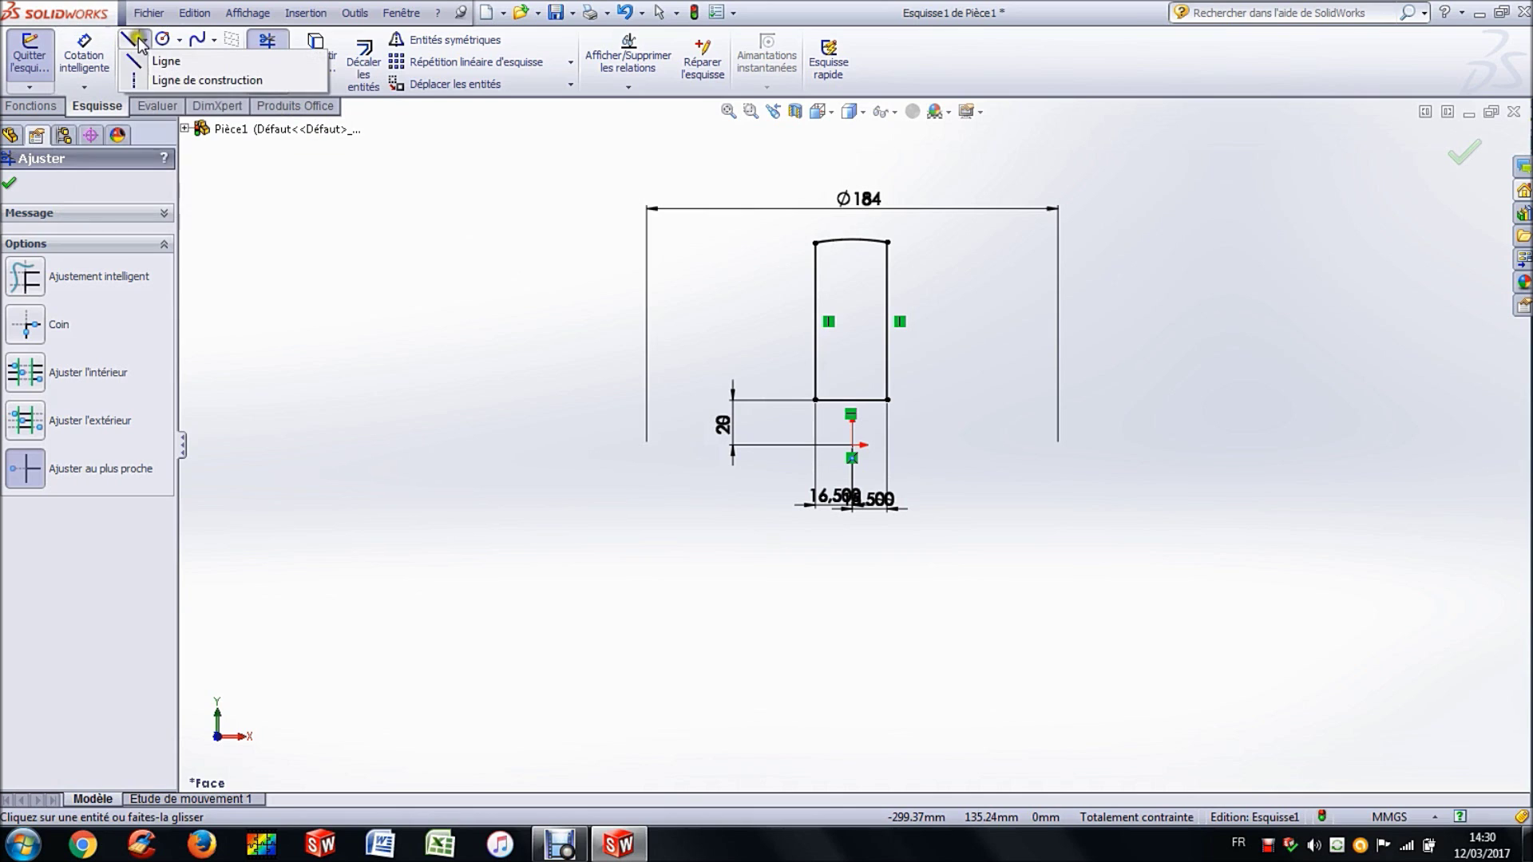
{"action": "left_click", "coordinate": [182, 81]}
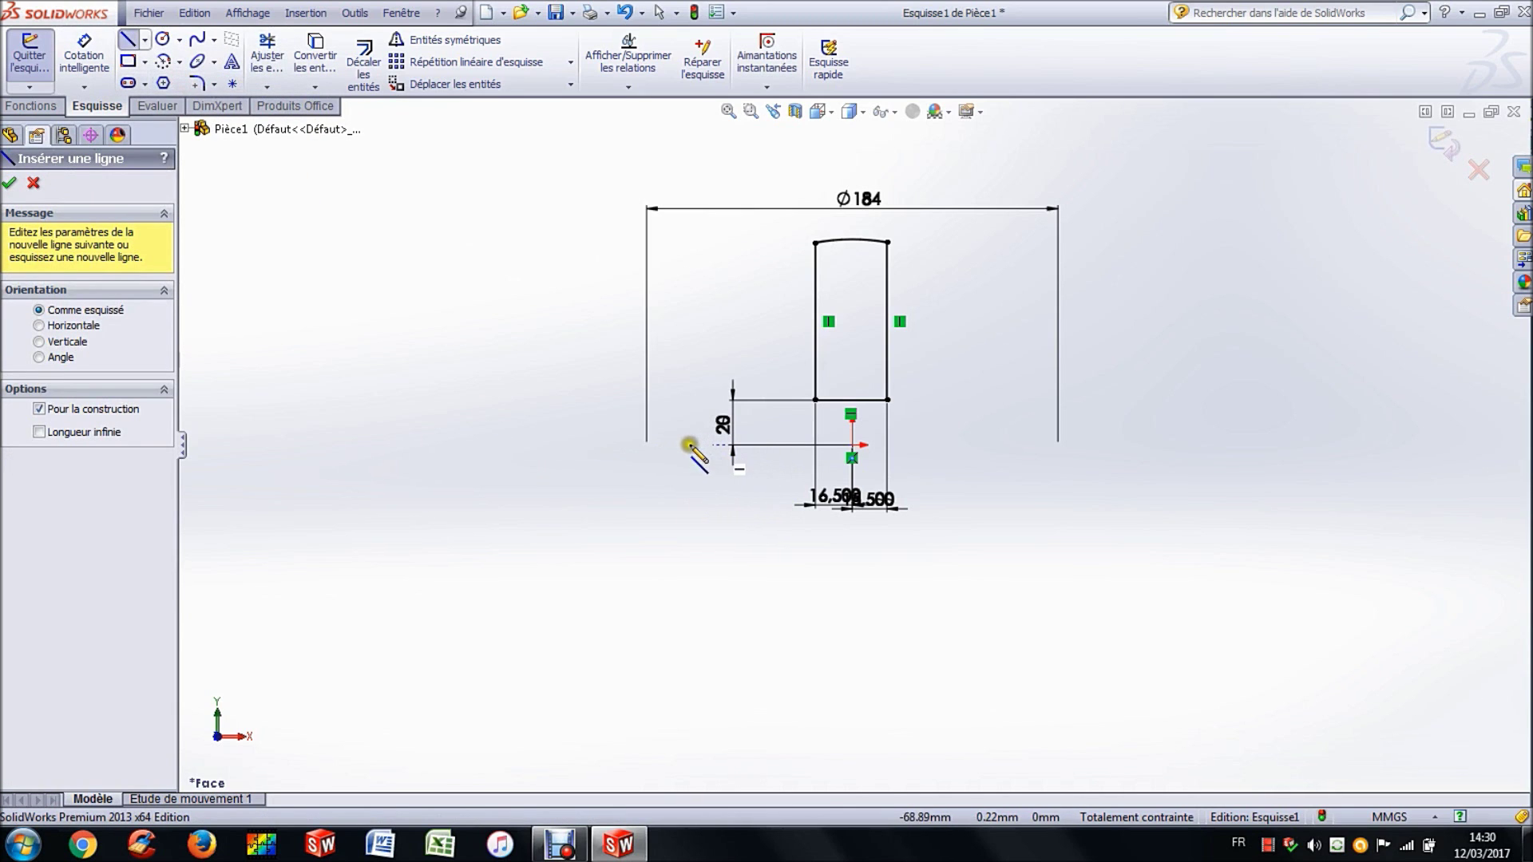
{"action": "left_click", "coordinate": [613, 445]}
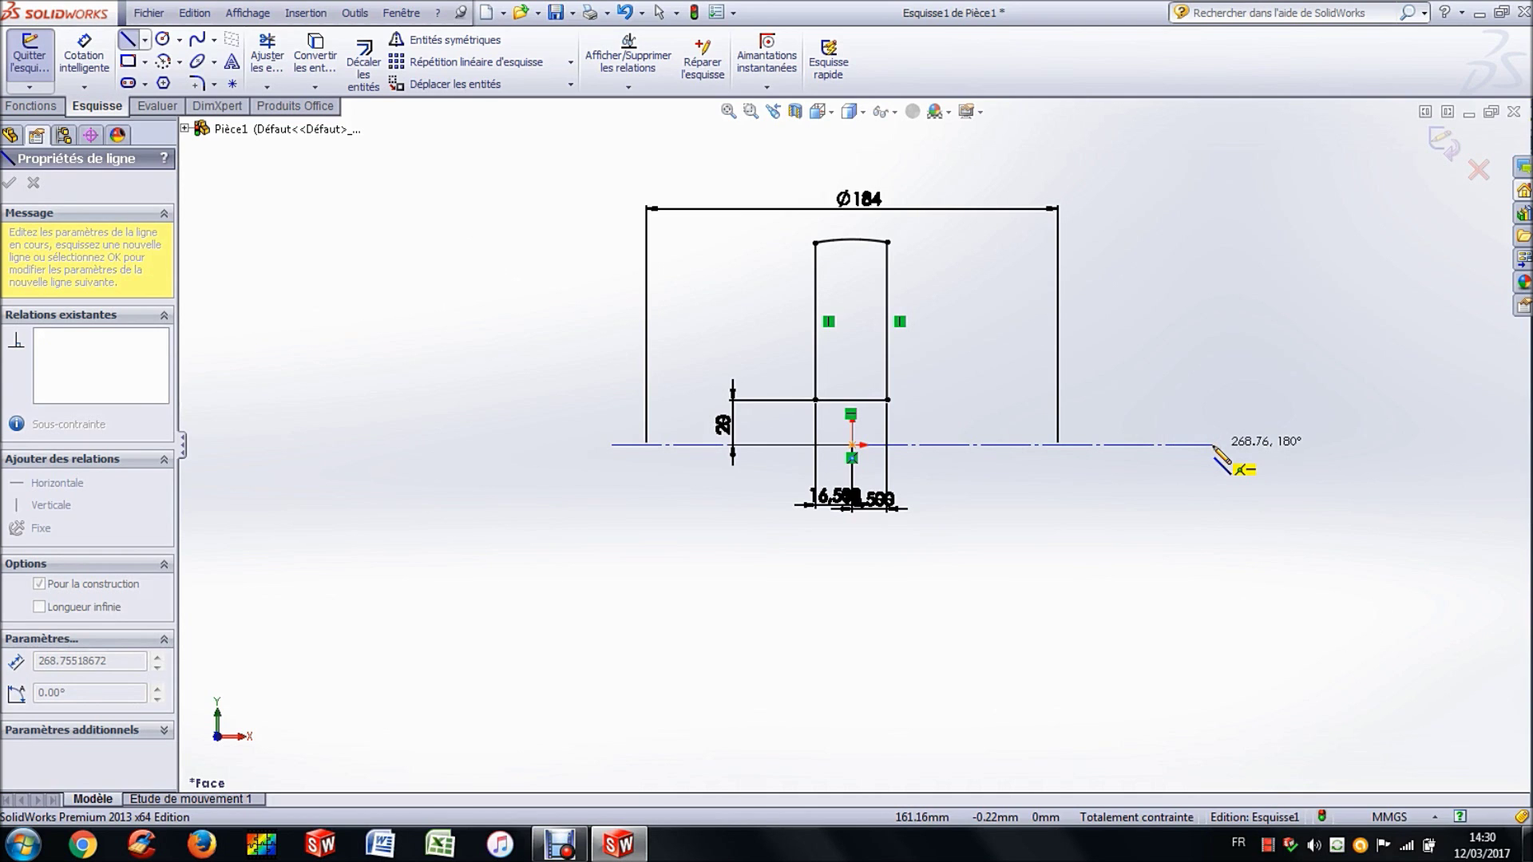
{"action": "left_click", "coordinate": [1213, 445]}
{"action": "key", "text": "Escape"}
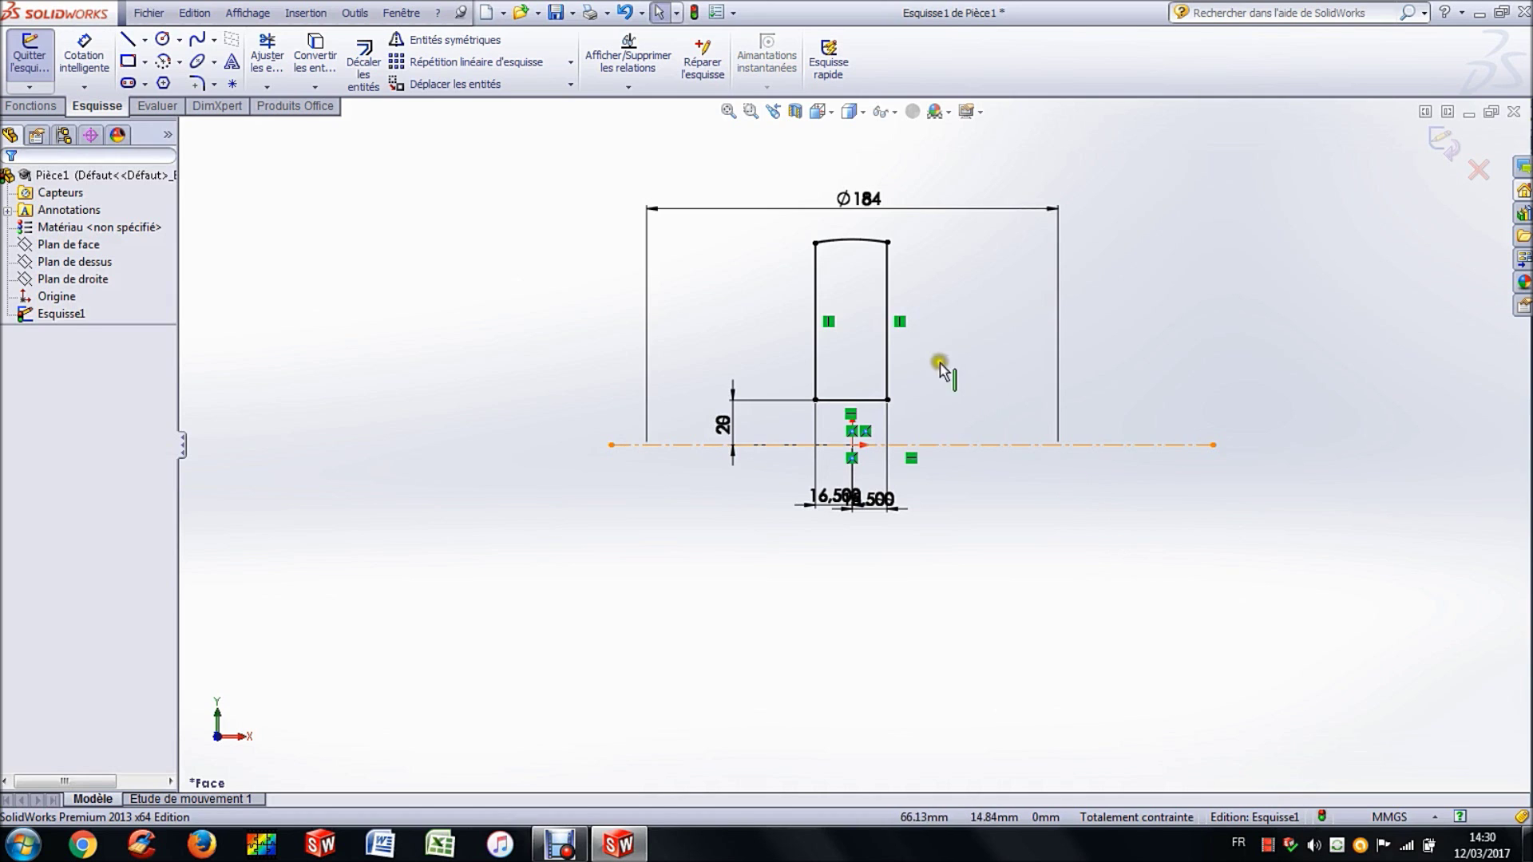
Step: Draw a three-line rectangular notch about 11 mm deep inward from the upper part of the profile's left vertical edge
{"action": "scroll", "coordinate": [851, 330], "scroll_direction": "down", "scroll_amount": 1}
{"action": "scroll", "coordinate": [850, 329], "scroll_direction": "down", "scroll_amount": 4}
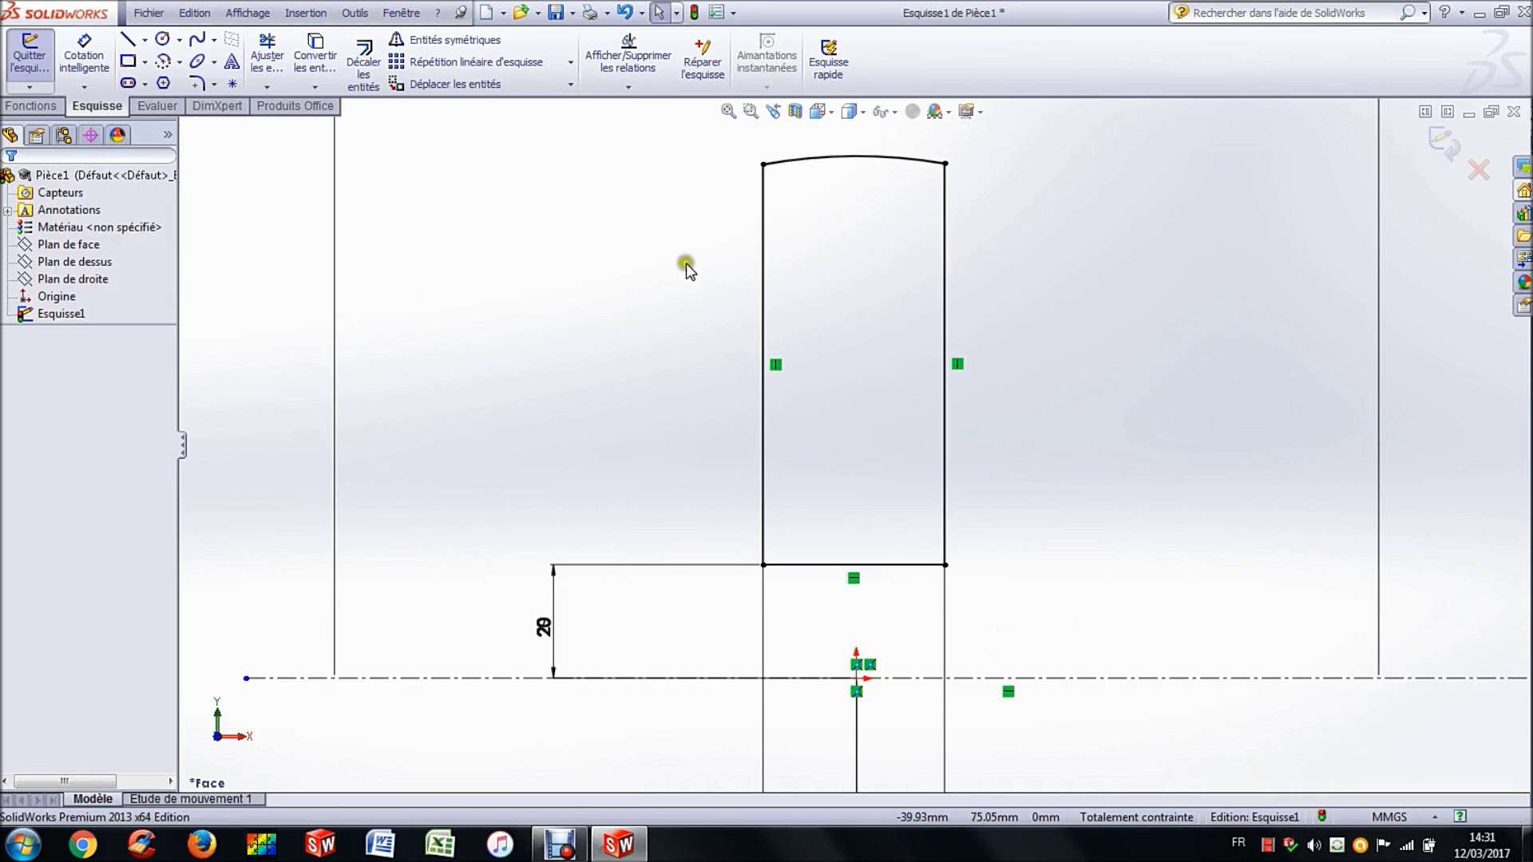
{"action": "left_click", "coordinate": [127, 39]}
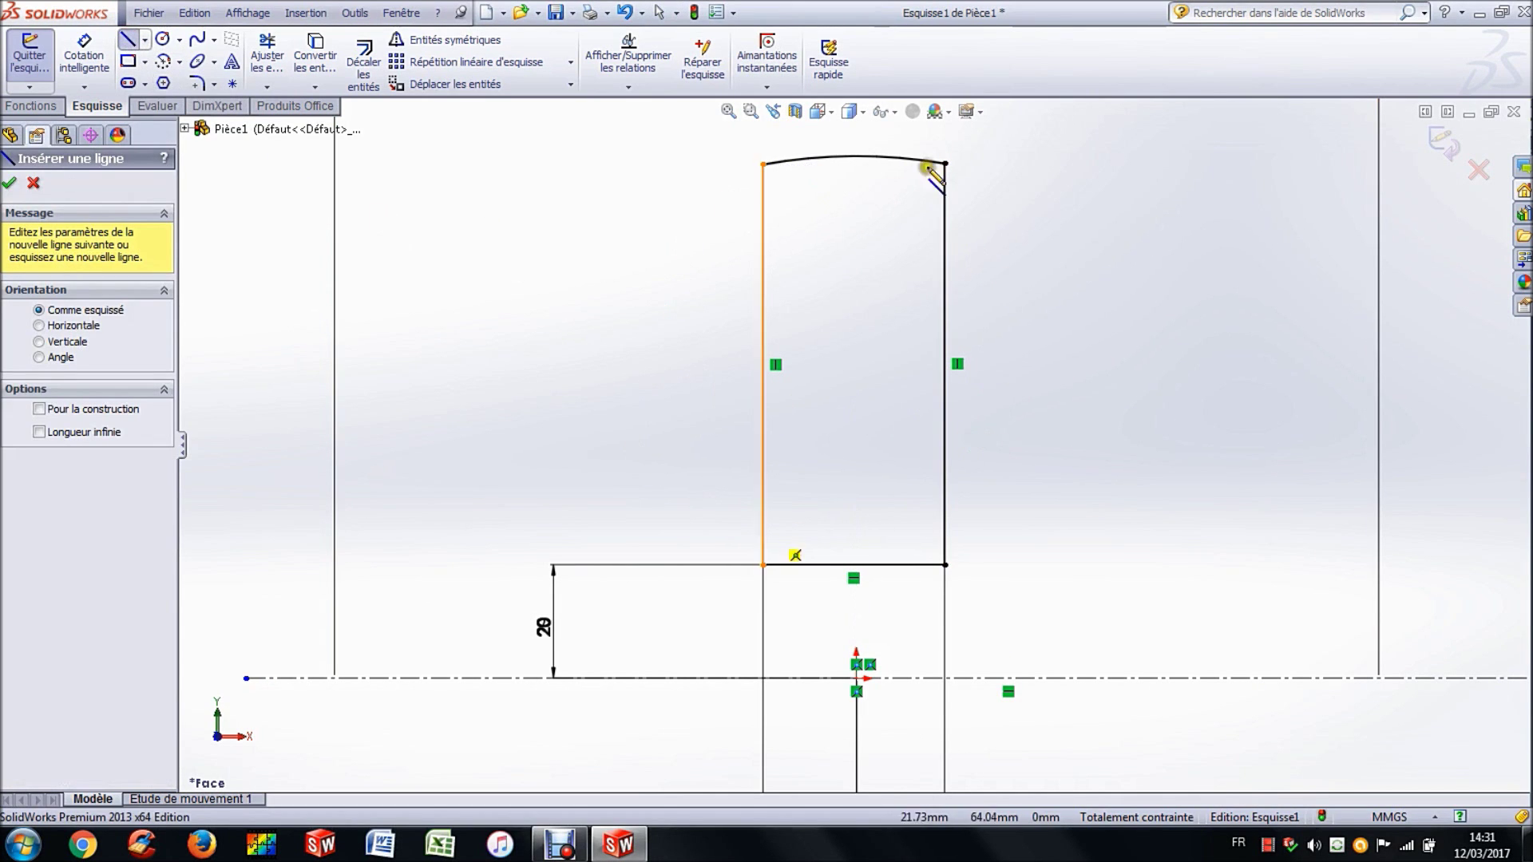
{"action": "left_click", "coordinate": [764, 215]}
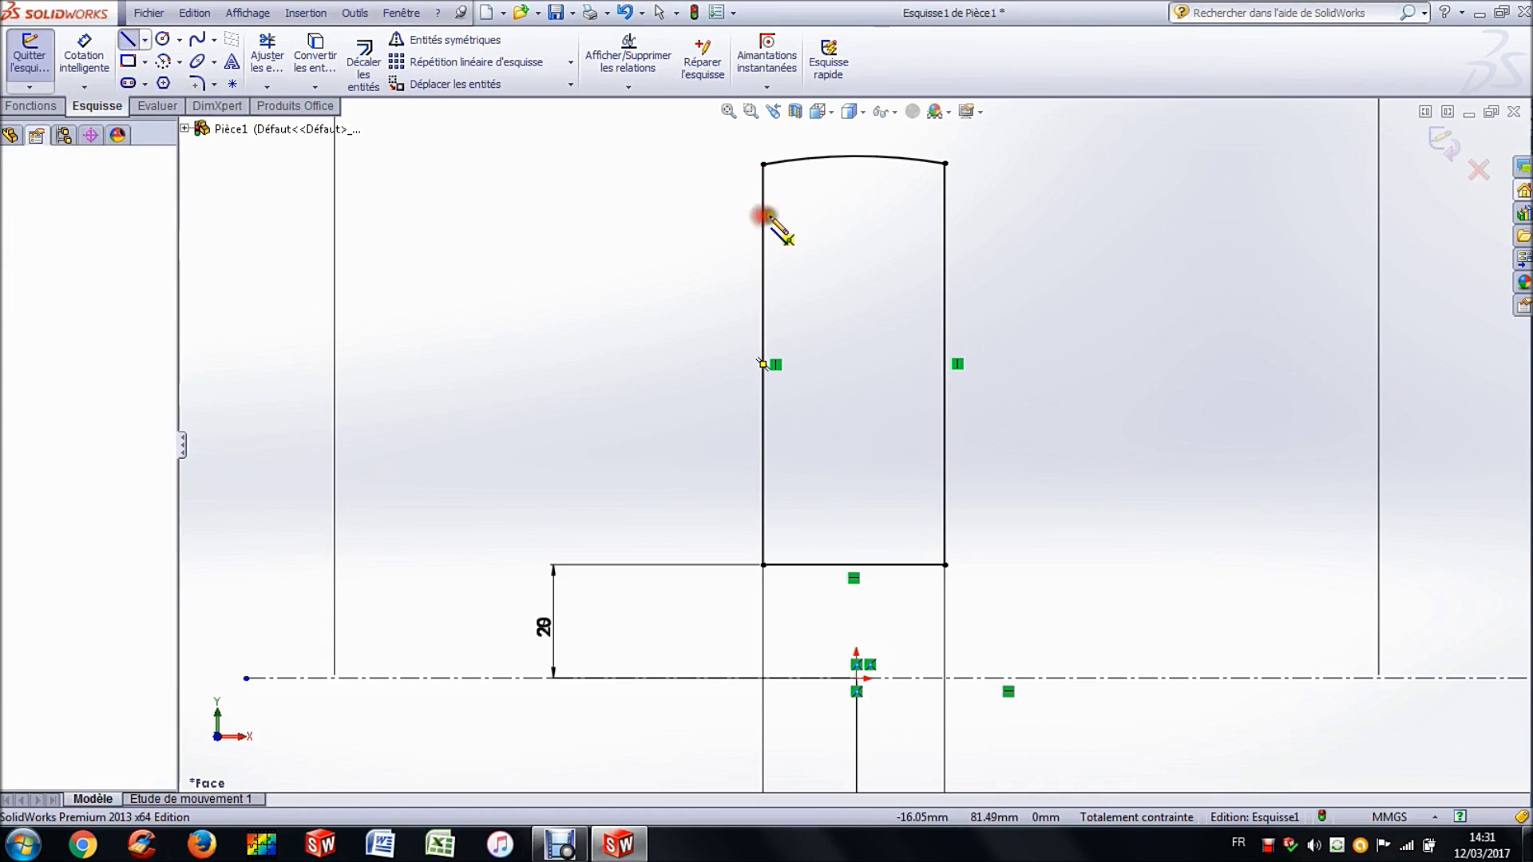
{"action": "left_click", "coordinate": [830, 214]}
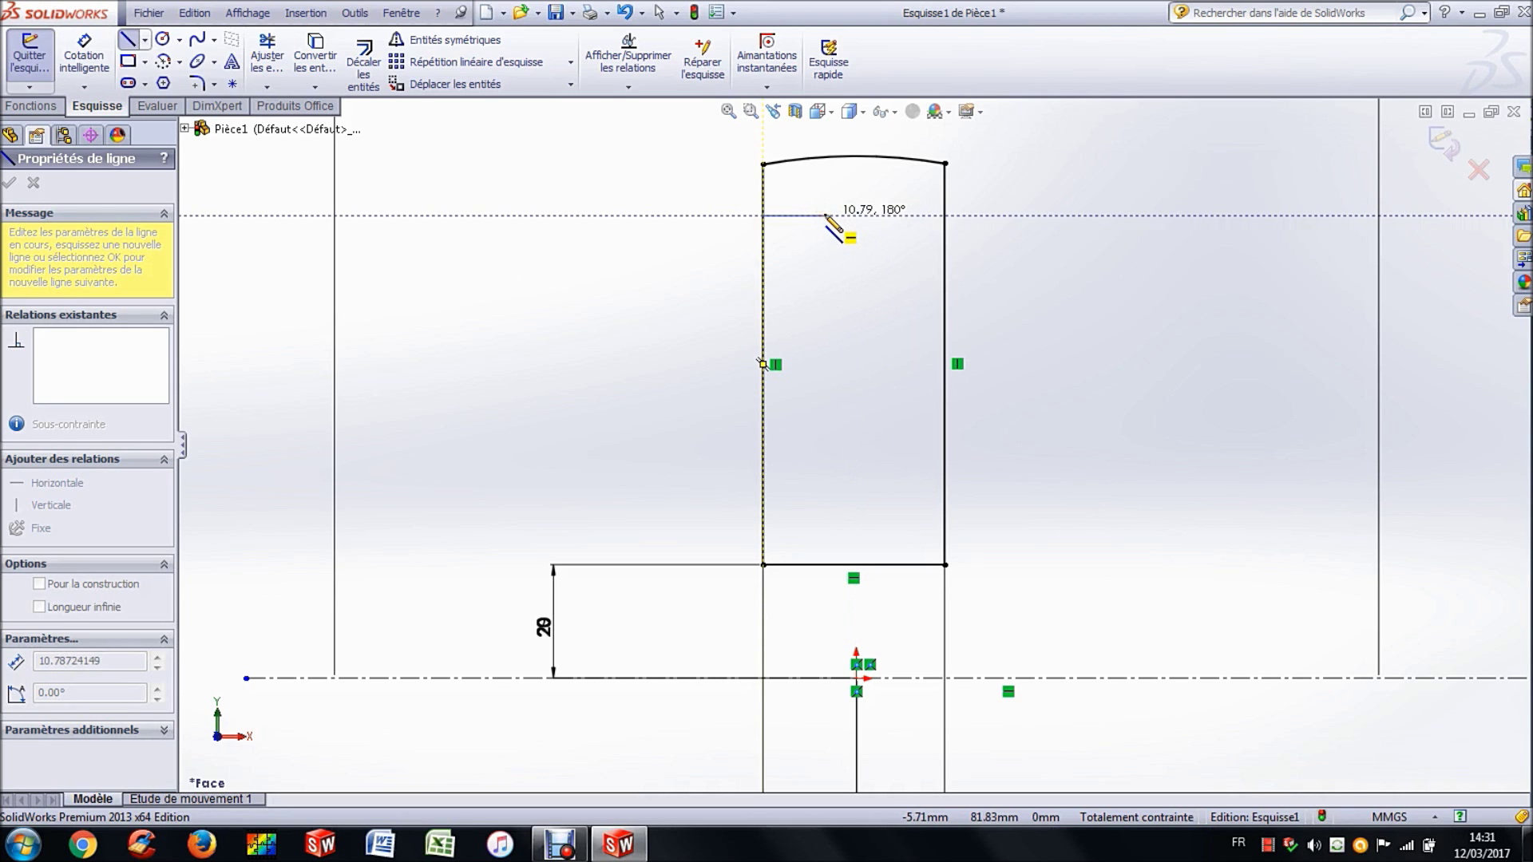
{"action": "left_click", "coordinate": [825, 215]}
{"action": "left_click", "coordinate": [824, 402]}
{"action": "left_click", "coordinate": [764, 402]}
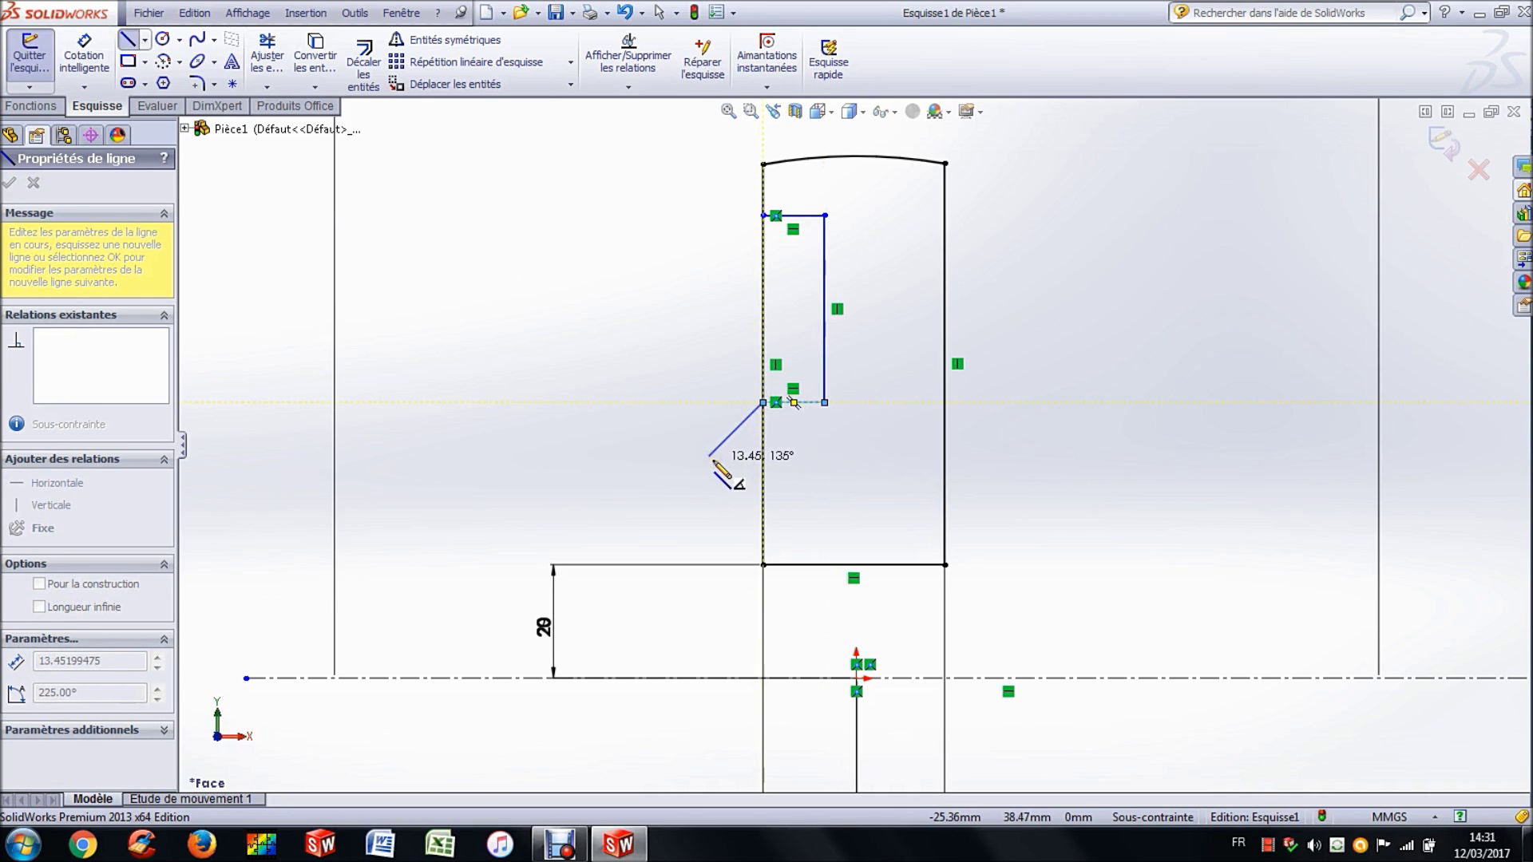
{"action": "key", "text": "Escape"}
Step: Draw a three-line rectangular shoulder about 12 mm wide and 10.5 mm high outward from the profile's lower right corner
{"action": "left_click", "coordinate": [126, 40]}
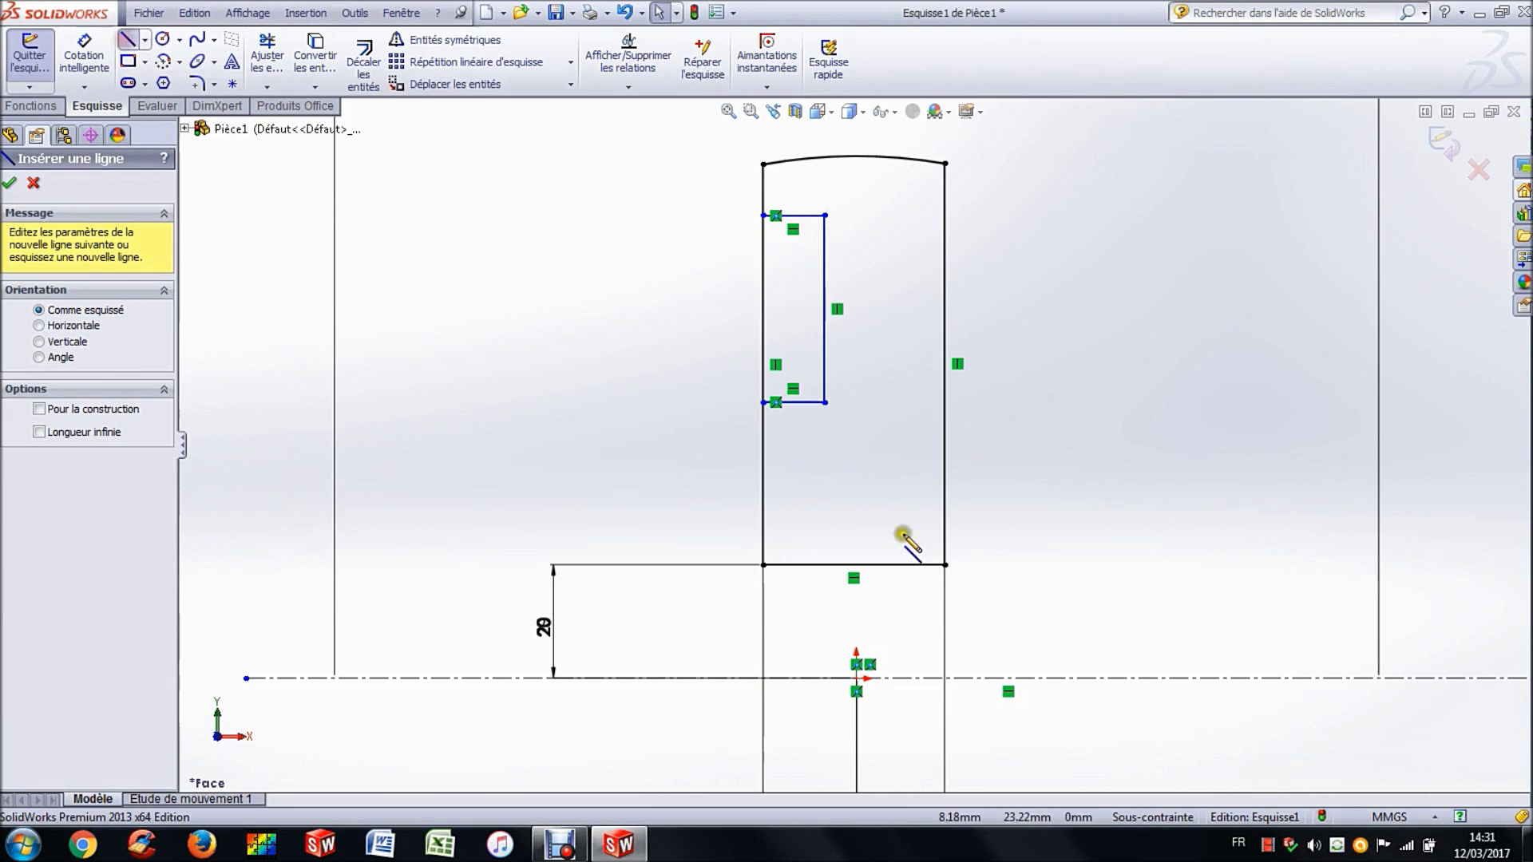
{"action": "left_click", "coordinate": [944, 564]}
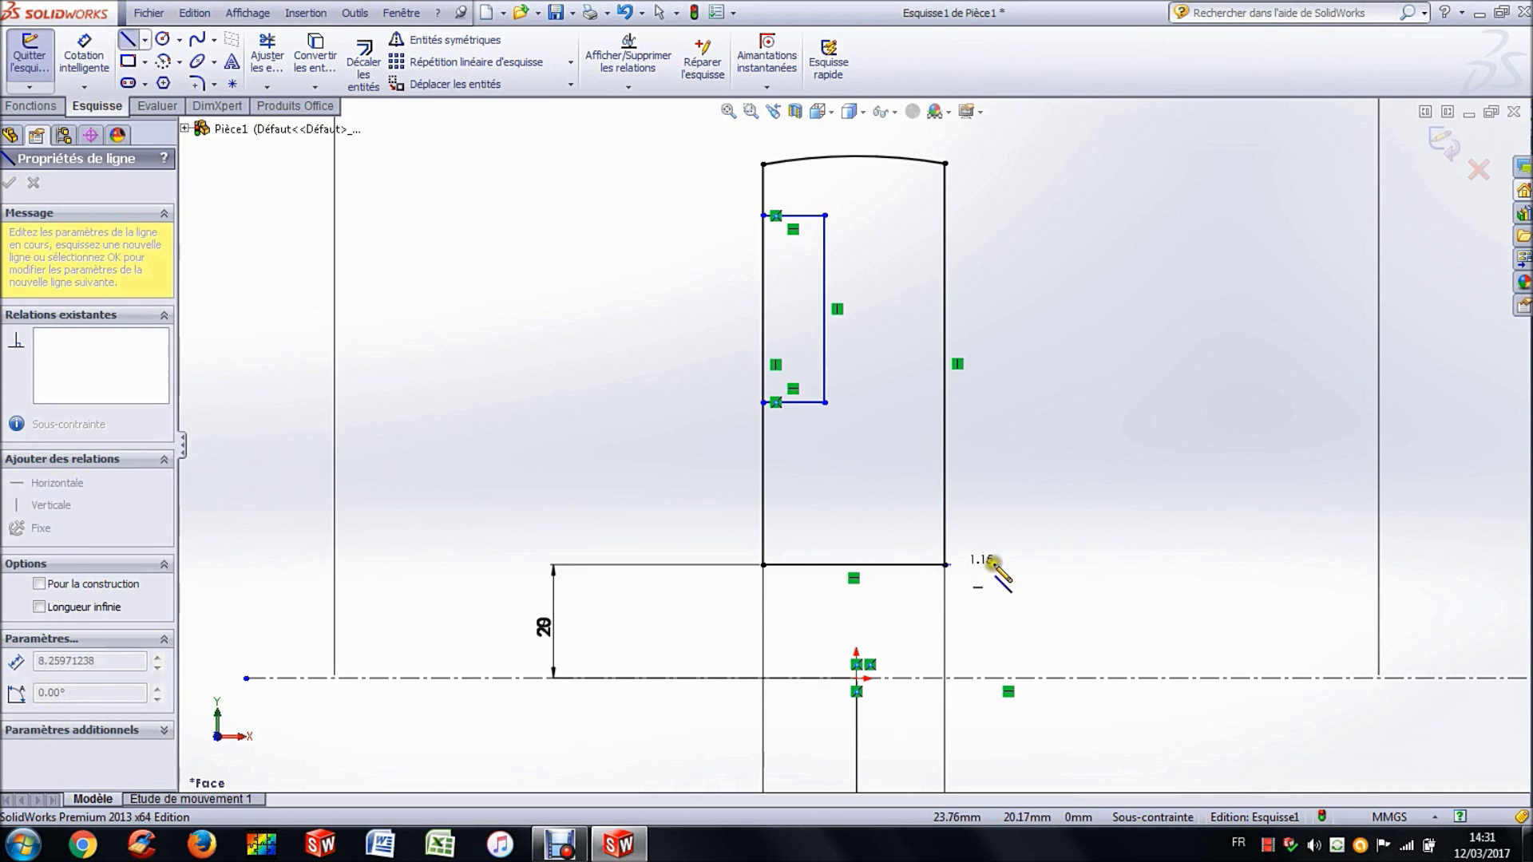
{"action": "left_click", "coordinate": [1012, 564]}
{"action": "left_click", "coordinate": [1012, 505]}
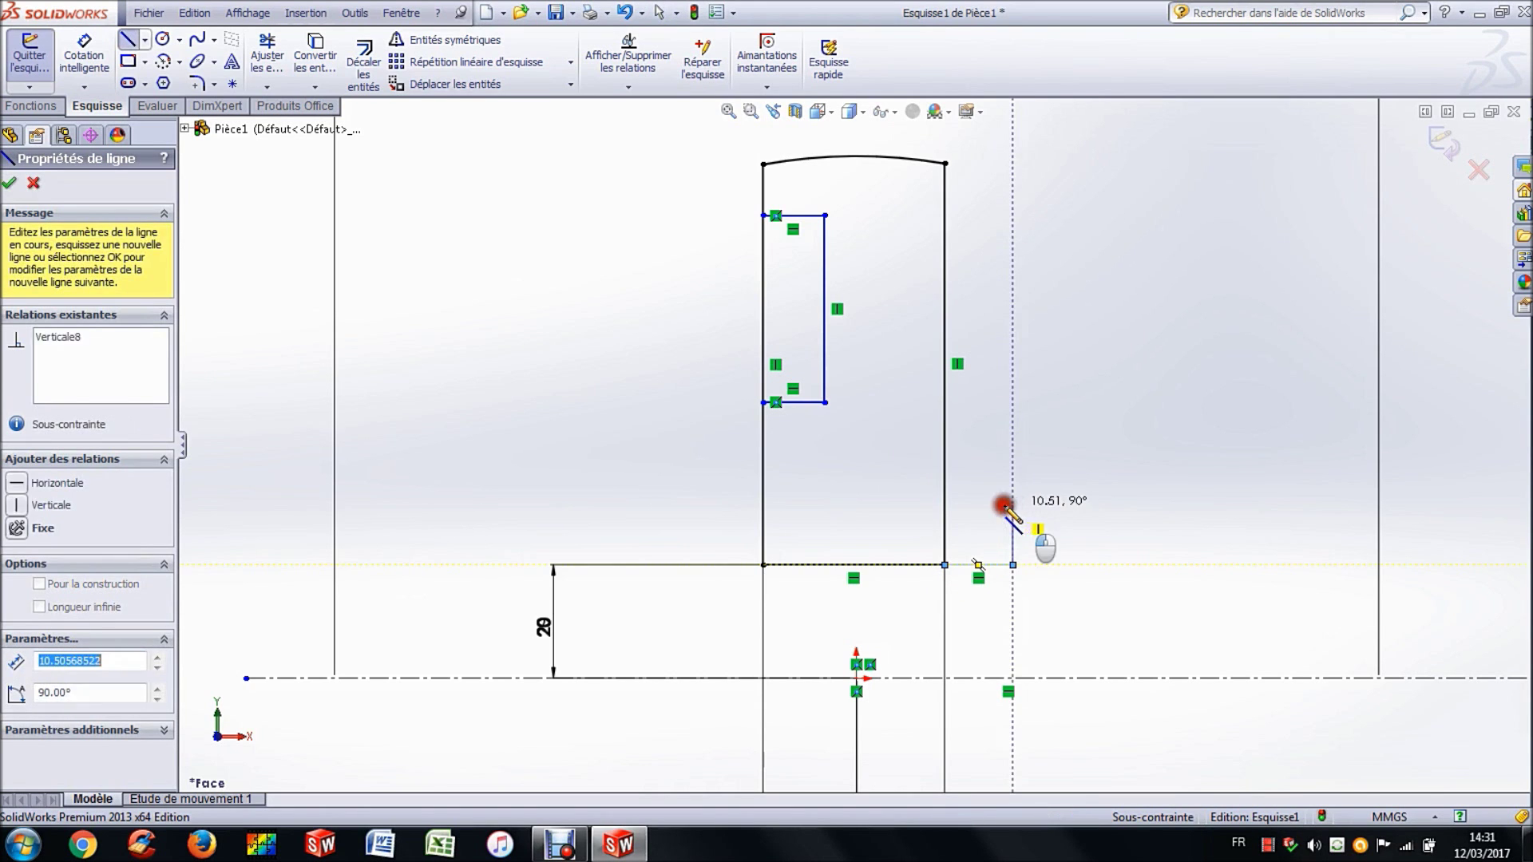
{"action": "left_click", "coordinate": [944, 504]}
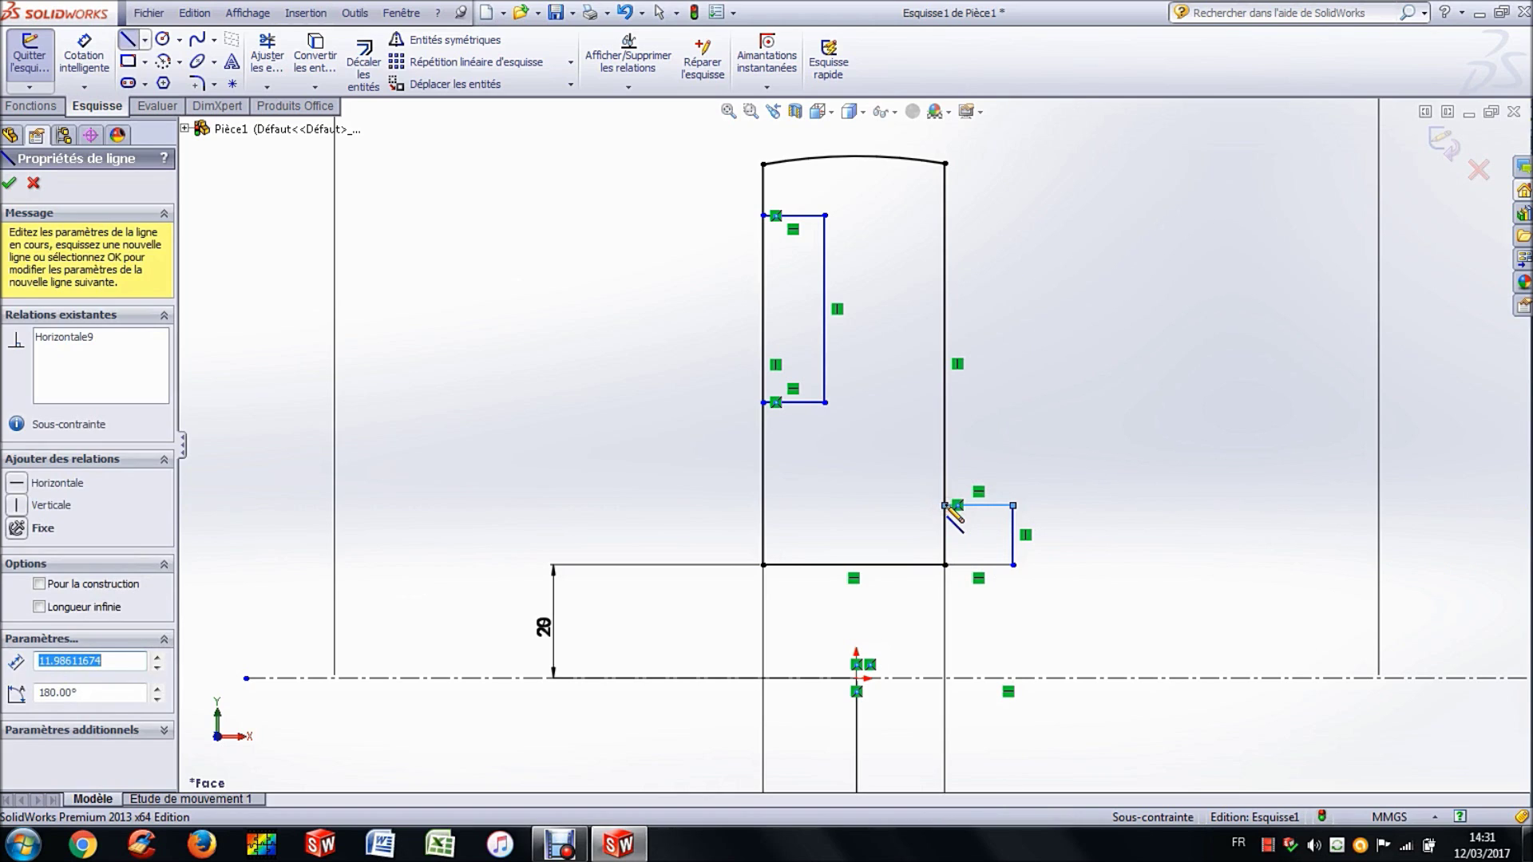
{"action": "key", "text": "Escape"}
{"action": "key", "text": "Escape"}
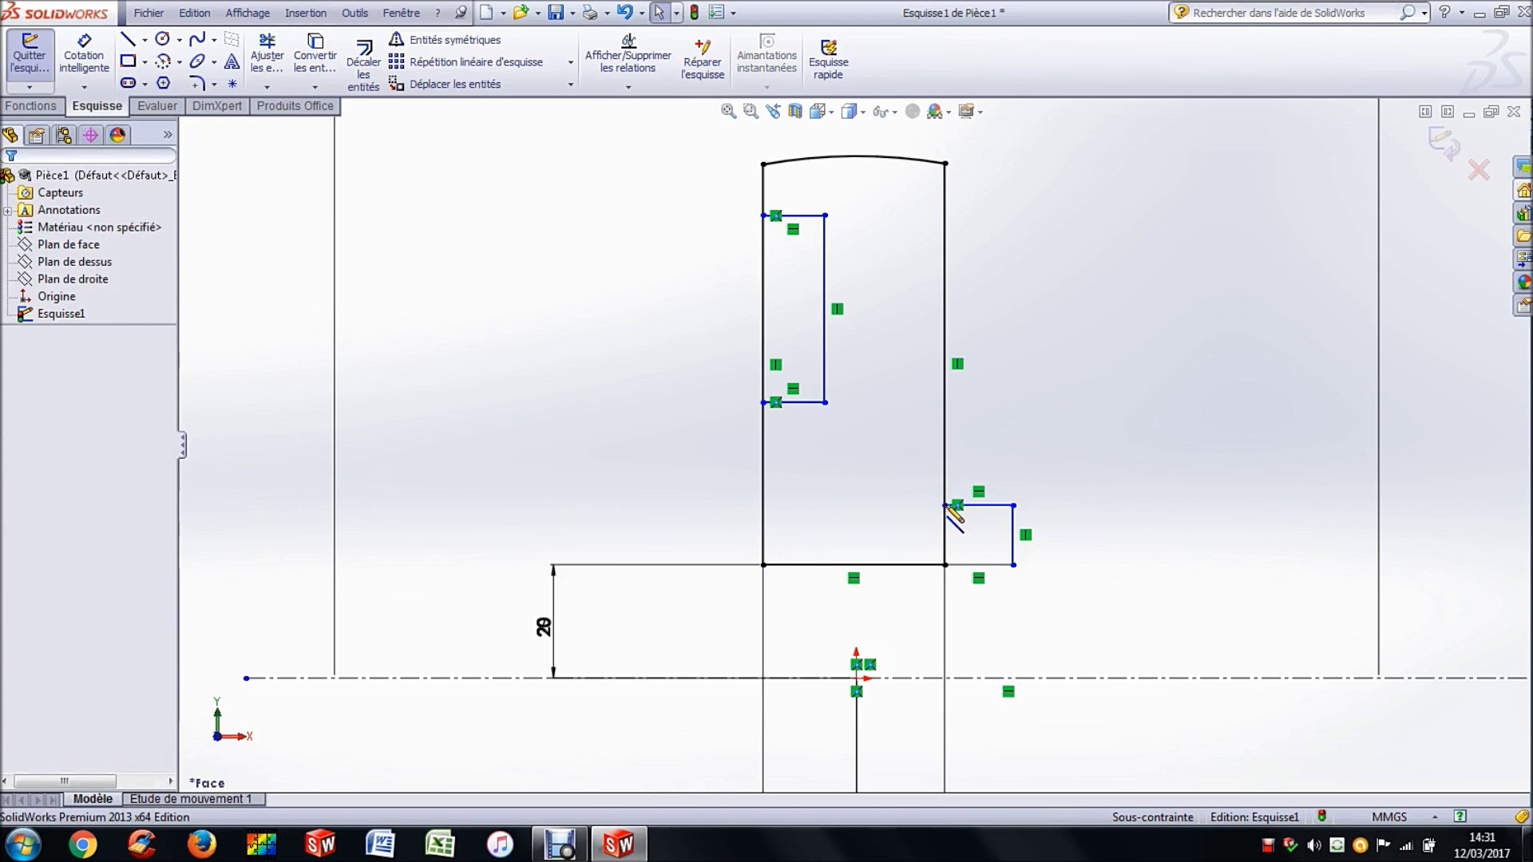
Step: Trim the left edge segment across the notch and the right edge segment inside the shoulder
{"action": "left_click", "coordinate": [265, 56]}
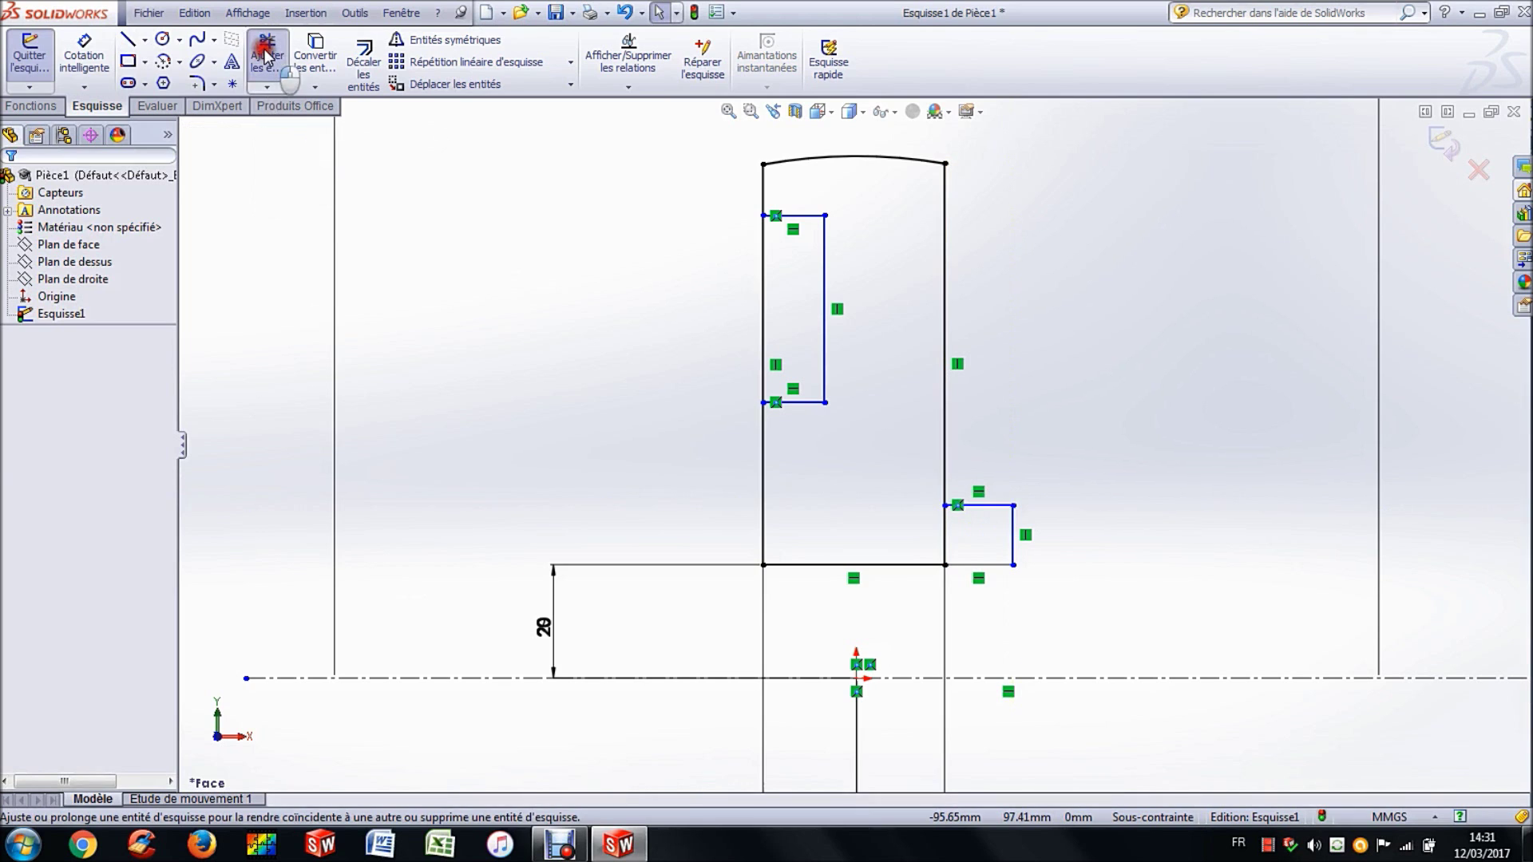
{"action": "left_click", "coordinate": [764, 284]}
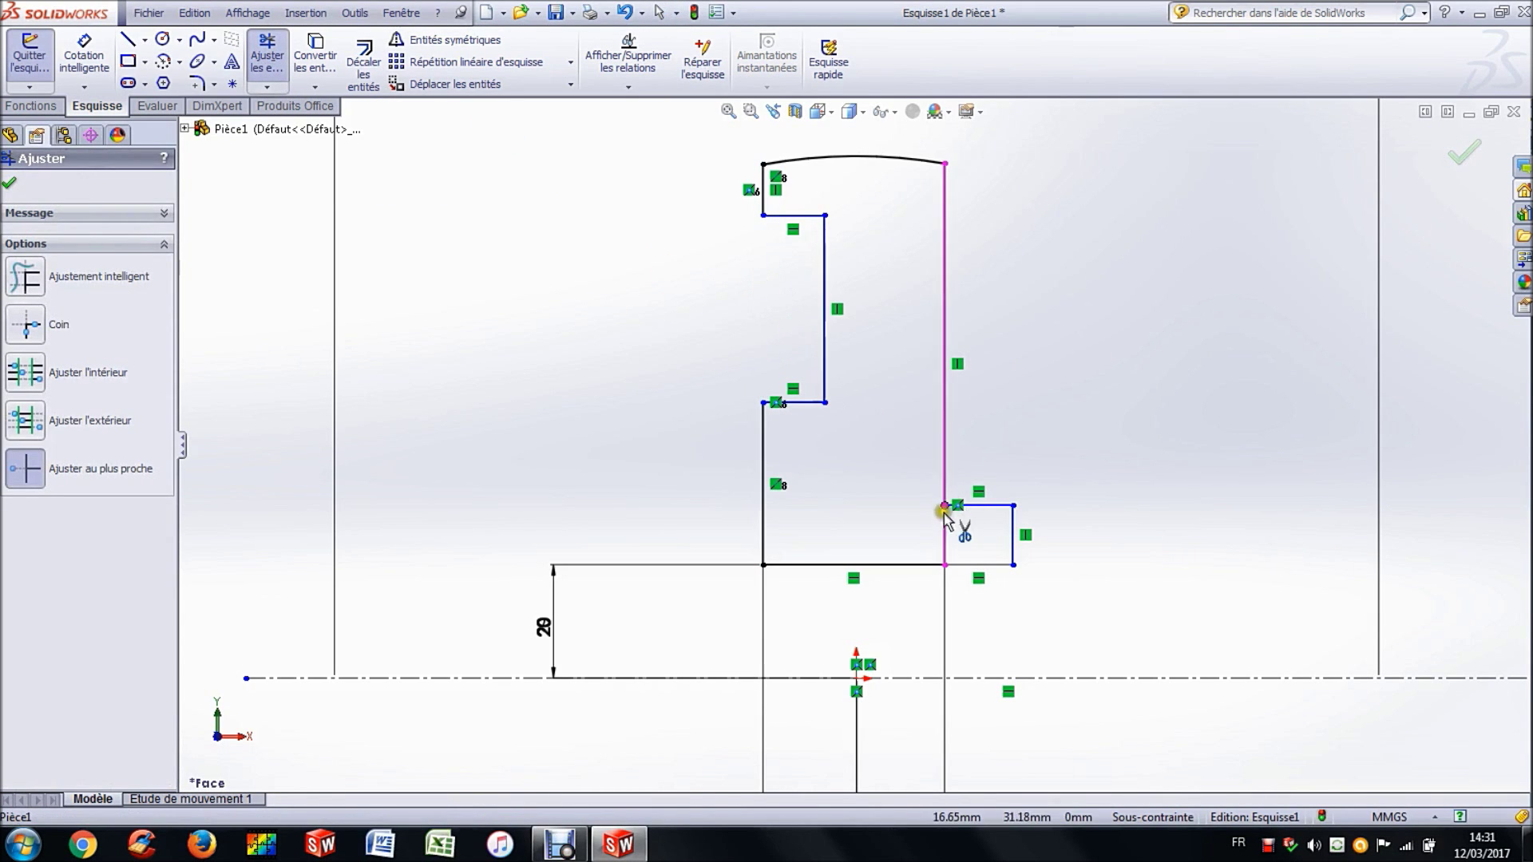
{"action": "left_click", "coordinate": [948, 540]}
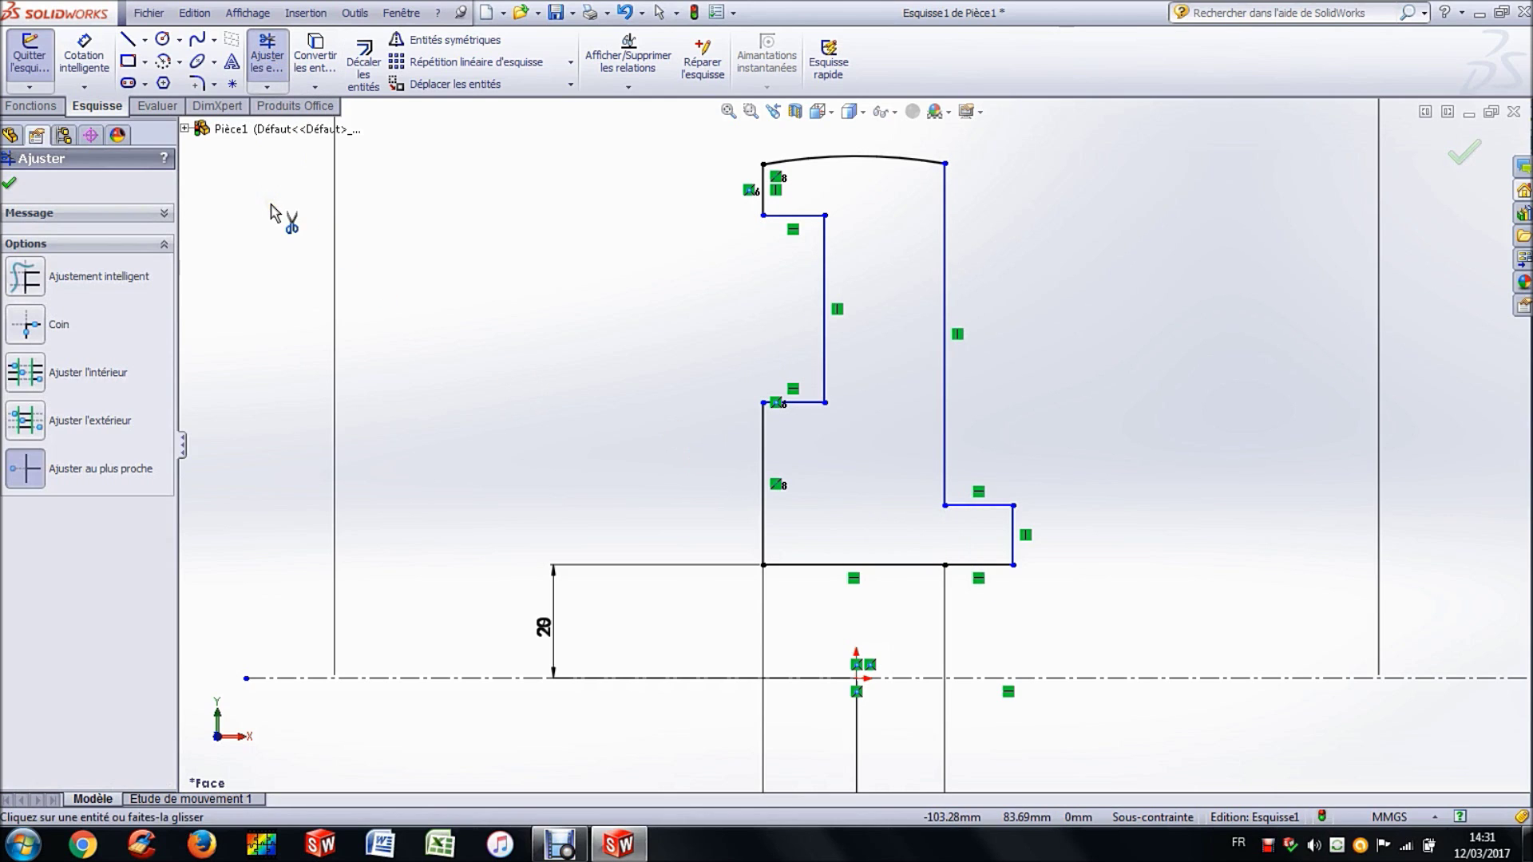
{"action": "key", "text": "Escape"}
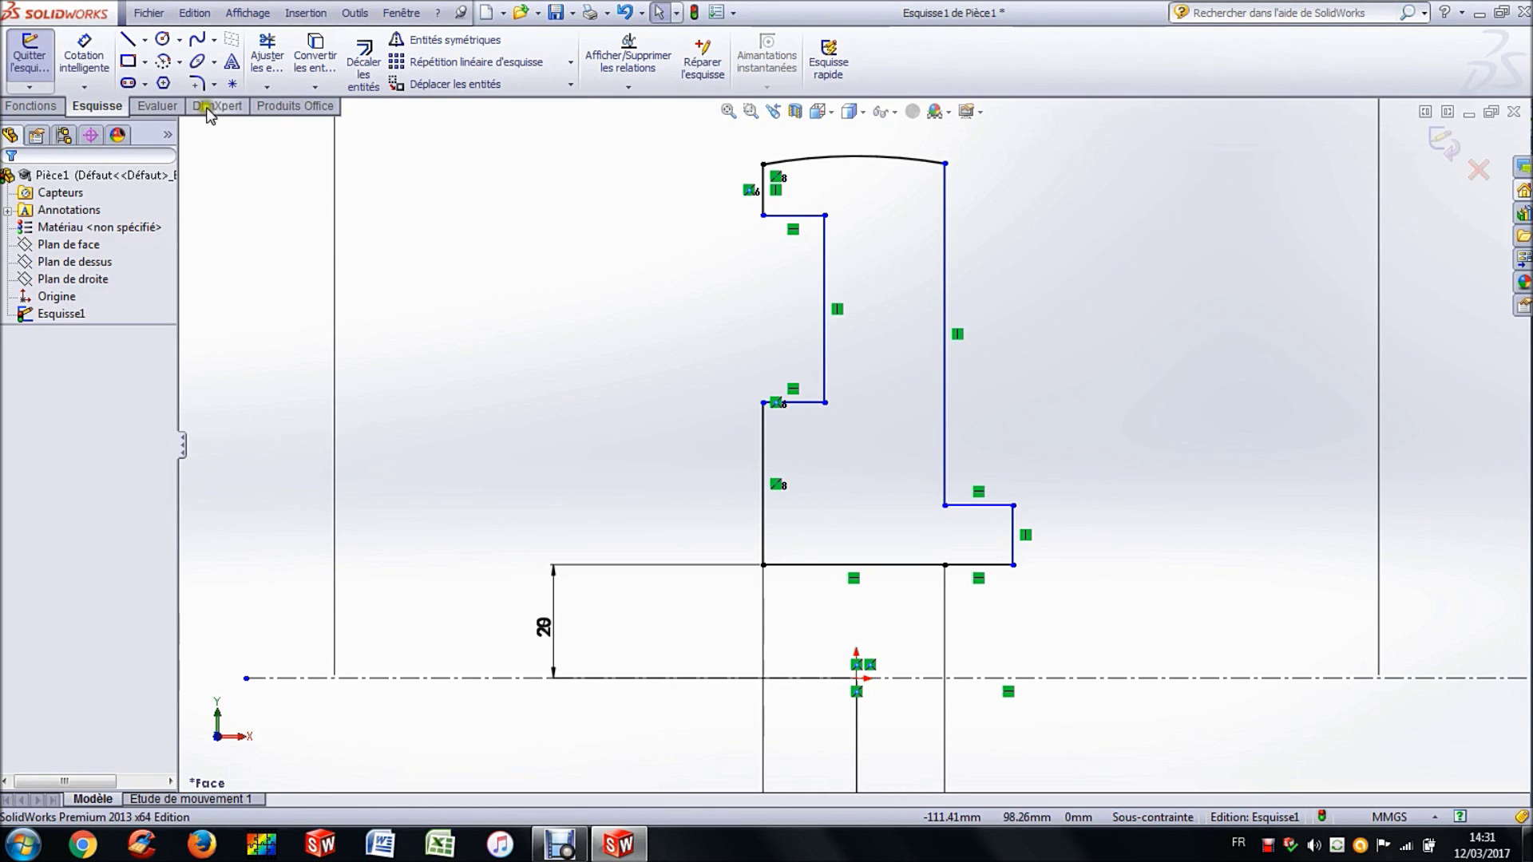
Step: Dimension the height of the lower right shoulder's vertical edge at 8 mm
{"action": "left_click", "coordinate": [84, 56]}
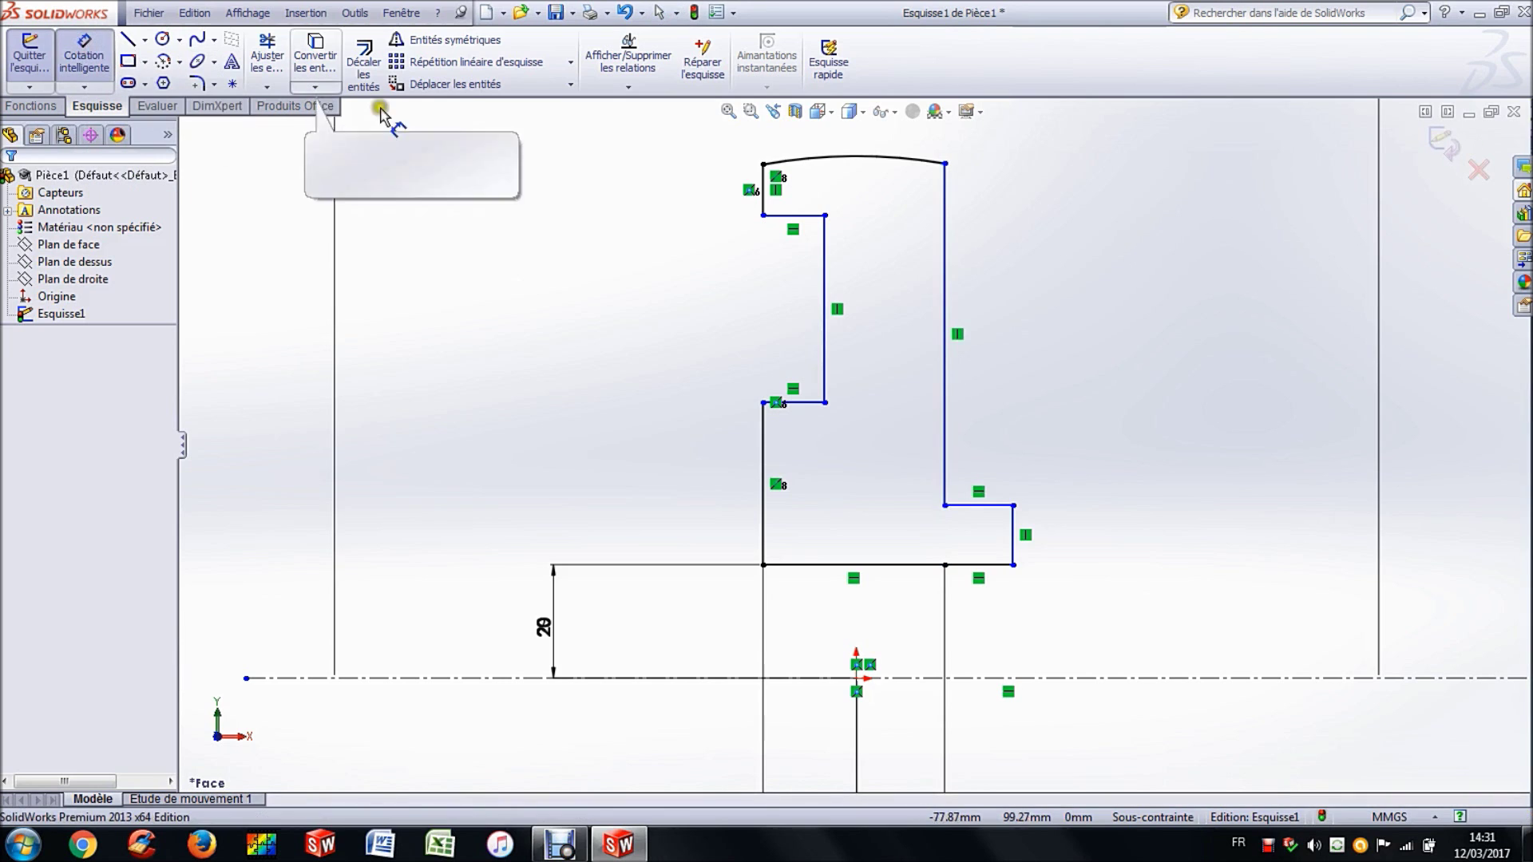
{"action": "left_click", "coordinate": [1015, 531]}
{"action": "left_click", "coordinate": [1074, 537]}
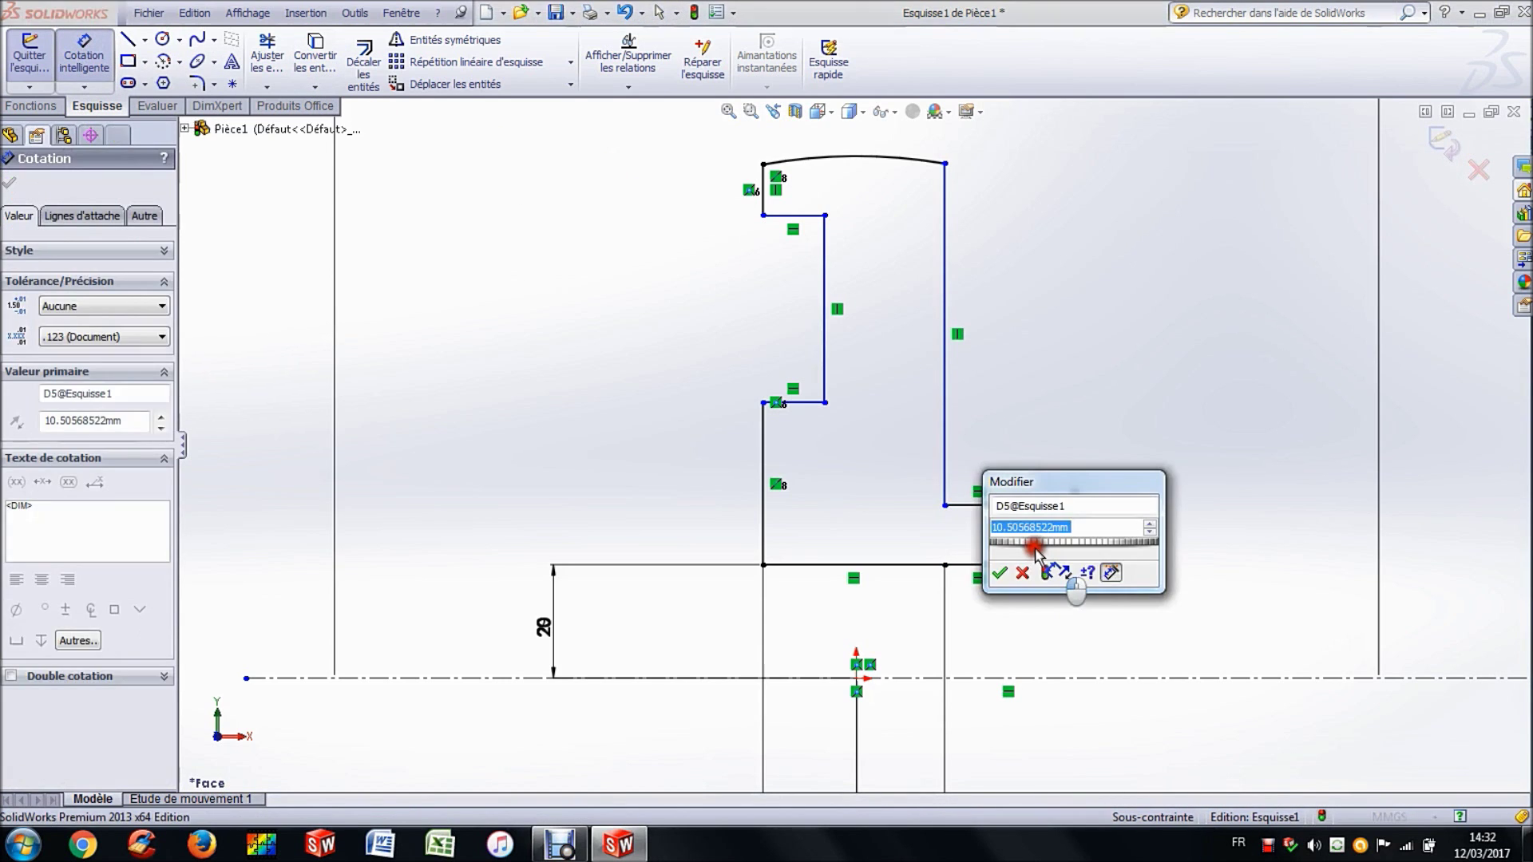
{"action": "type", "text": "8"}
{"action": "key", "text": "Return"}
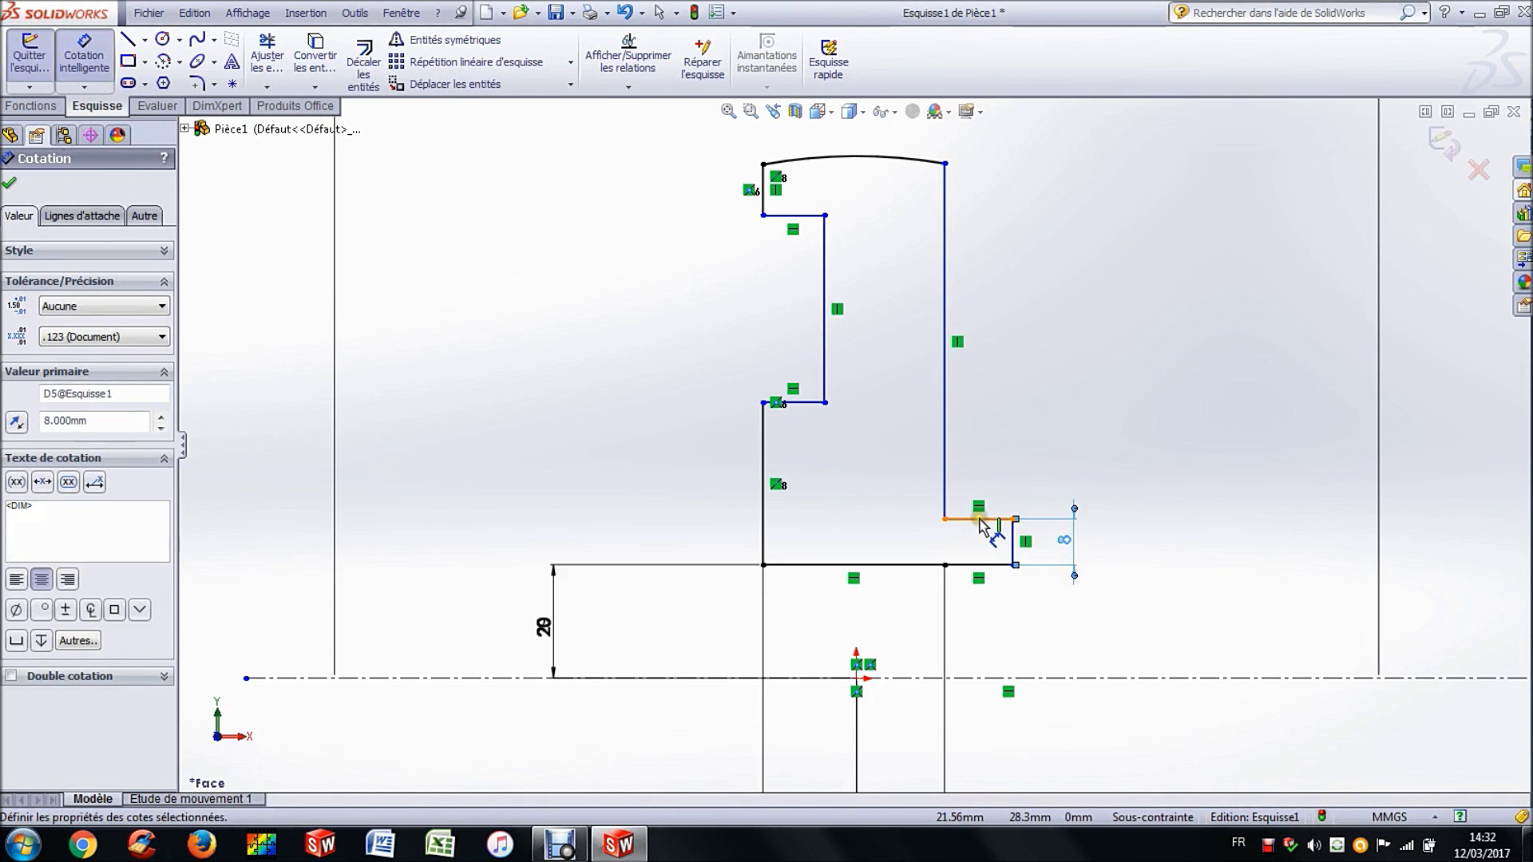
Step: Dimension the length of the lower right shoulder's upper horizontal edge at 8 mm
{"action": "left_click", "coordinate": [984, 520]}
{"action": "left_click", "coordinate": [983, 482]}
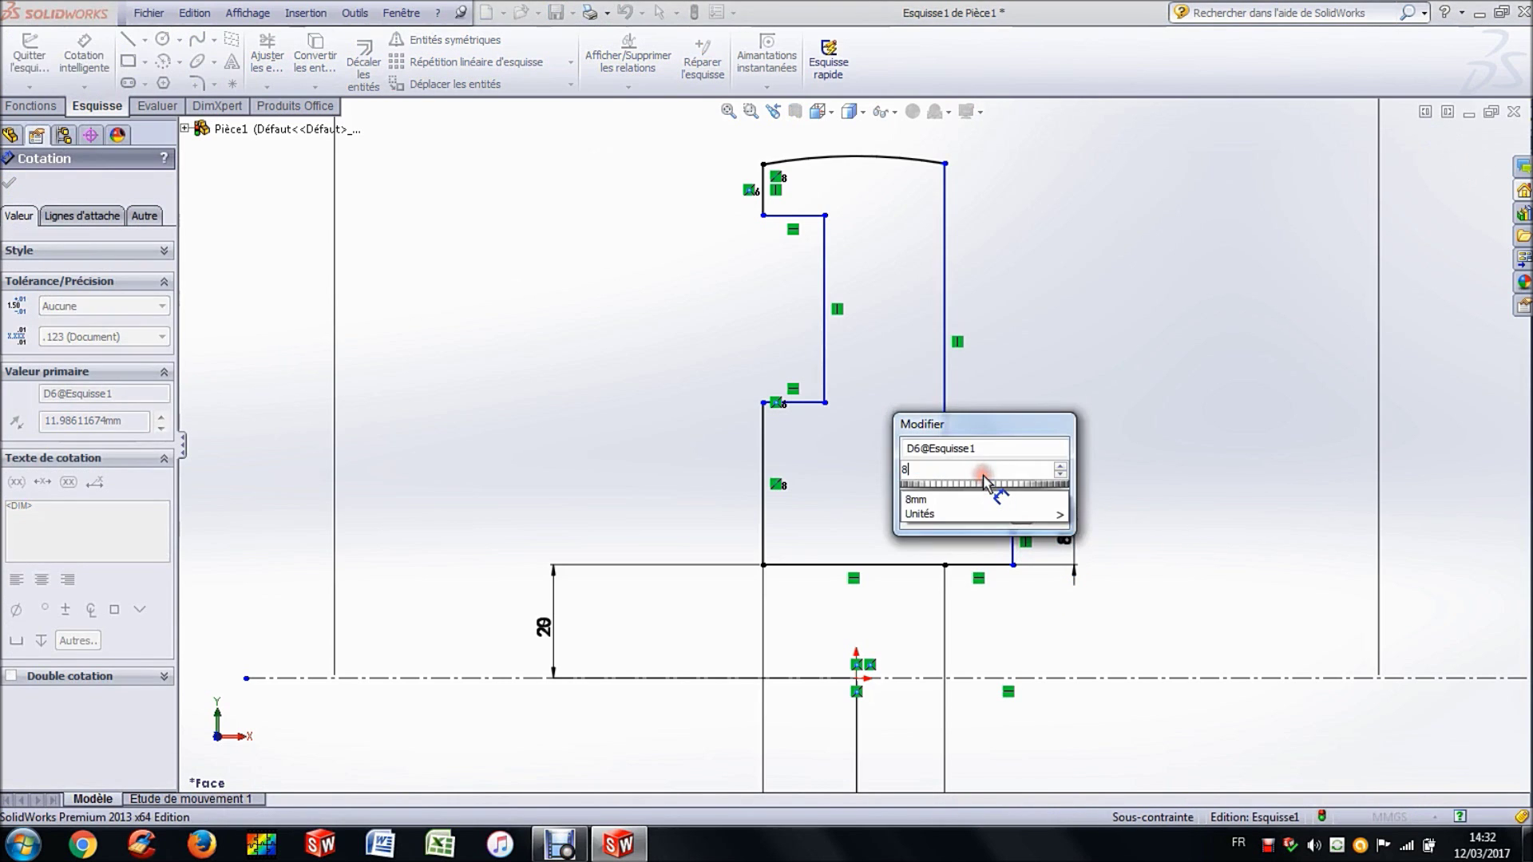
{"action": "type", "text": "8"}
{"action": "key", "text": "Return"}
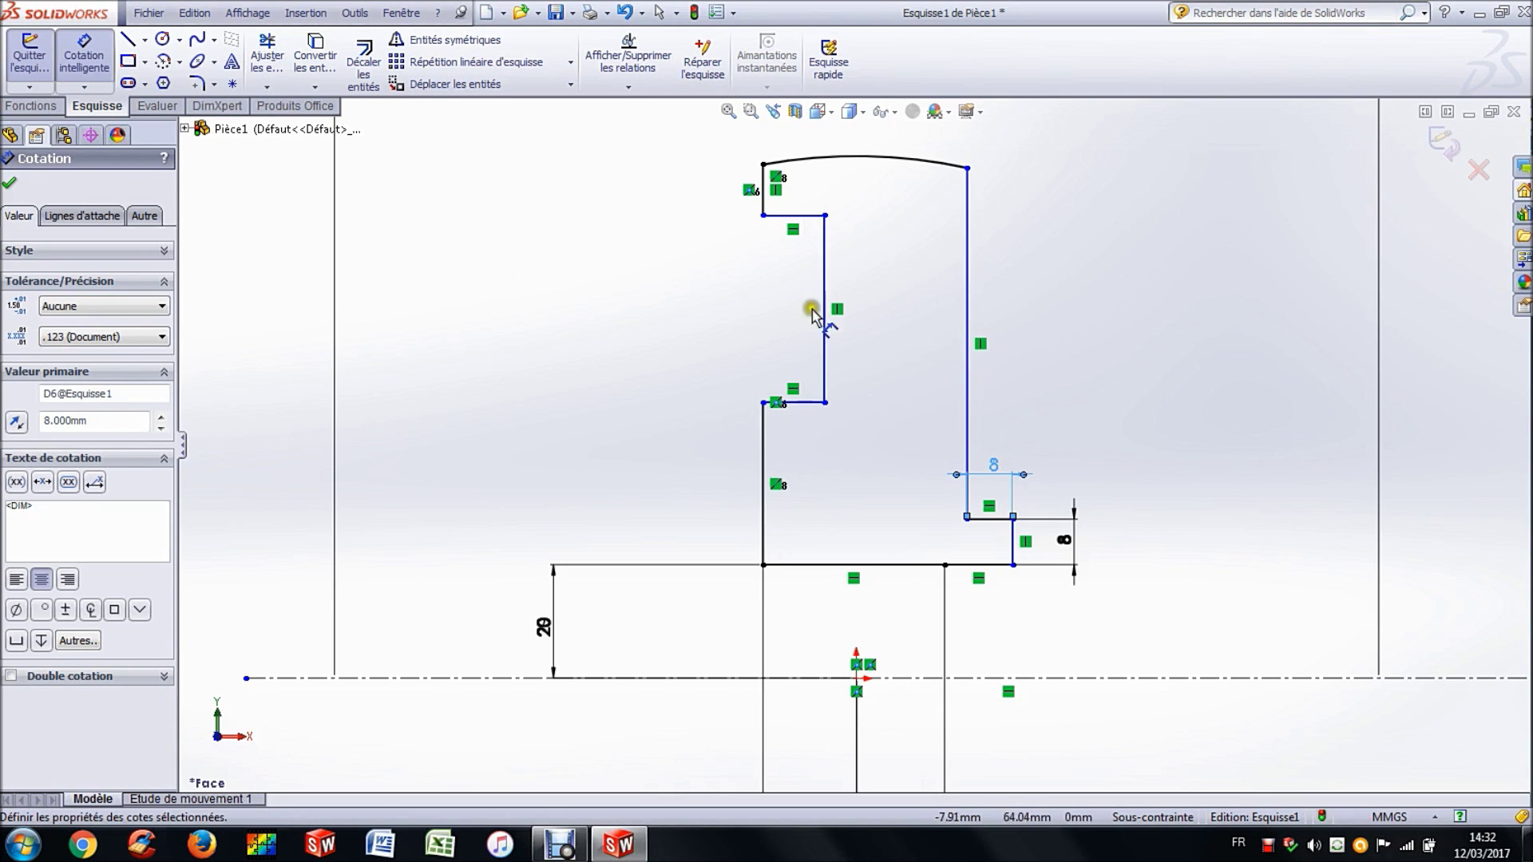
Step: Dimension the length of the notch's lower horizontal edge at 24 mm
{"action": "left_click", "coordinate": [809, 407]}
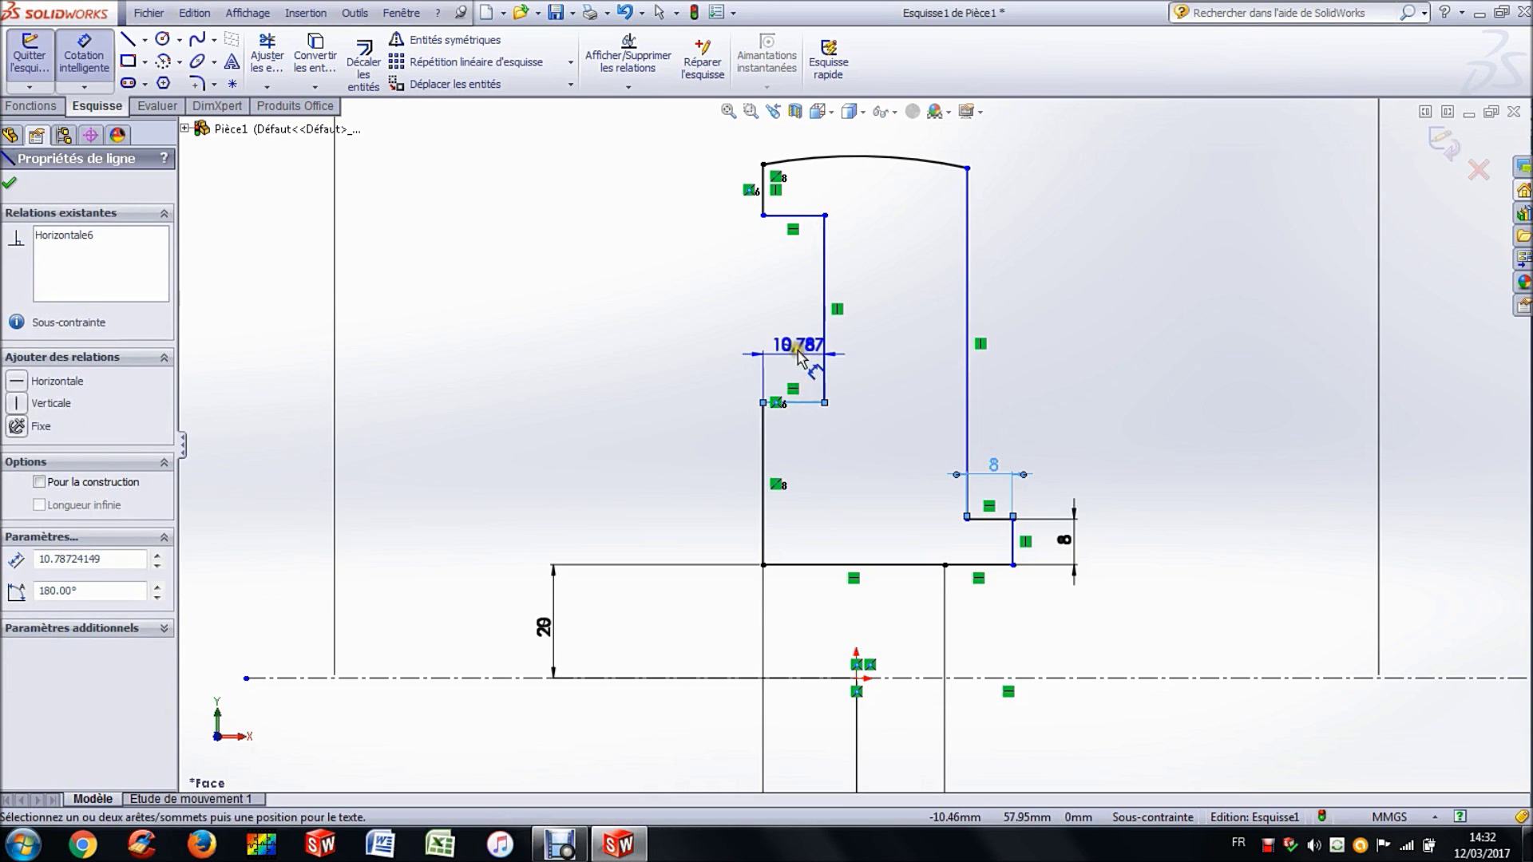
{"action": "left_click", "coordinate": [797, 352]}
{"action": "type", "text": "24"}
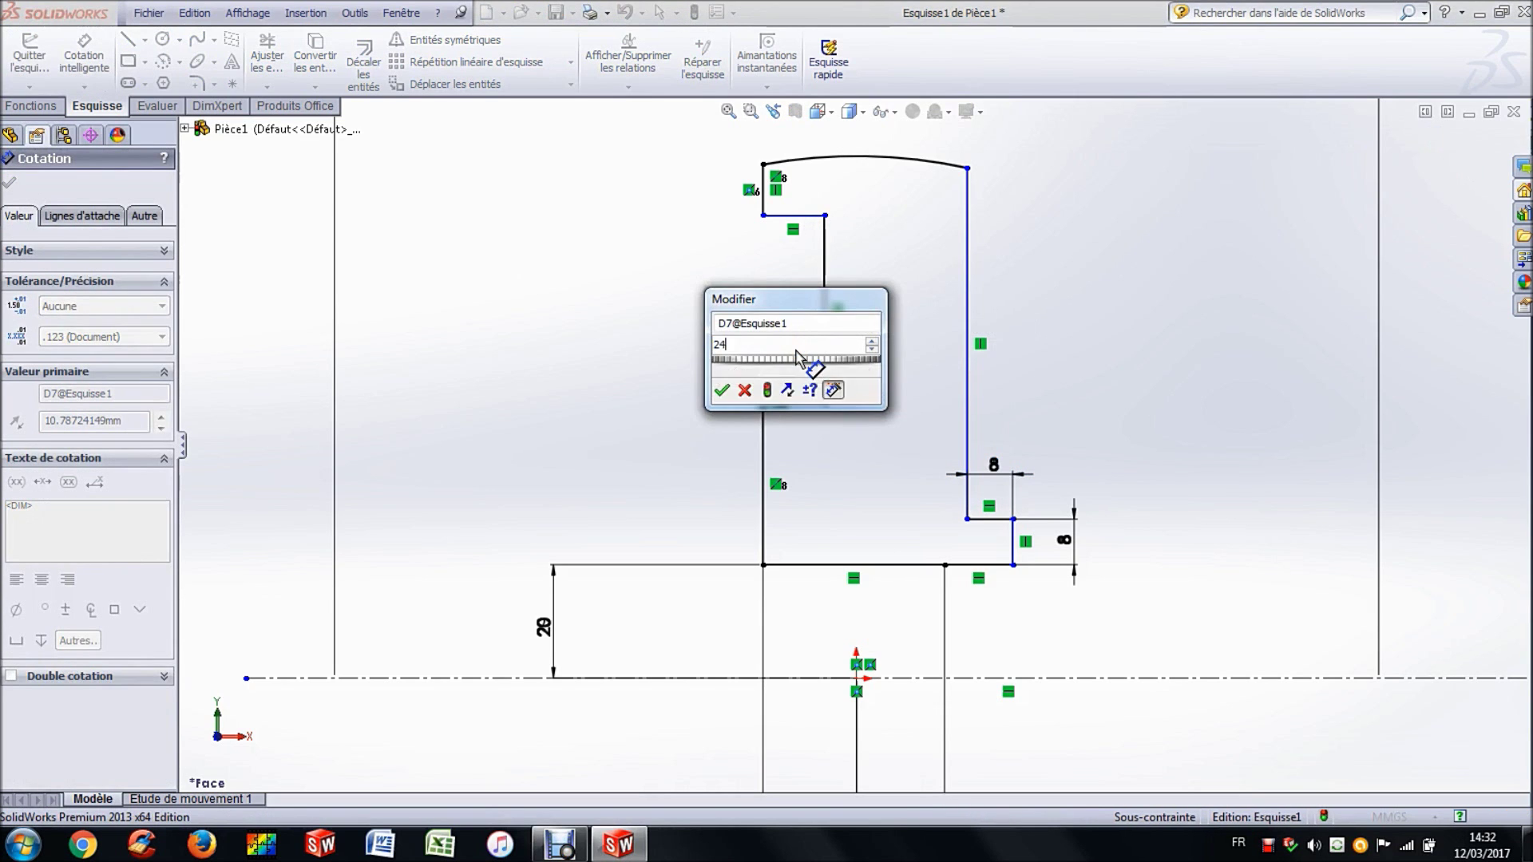
{"action": "key", "text": "Return"}
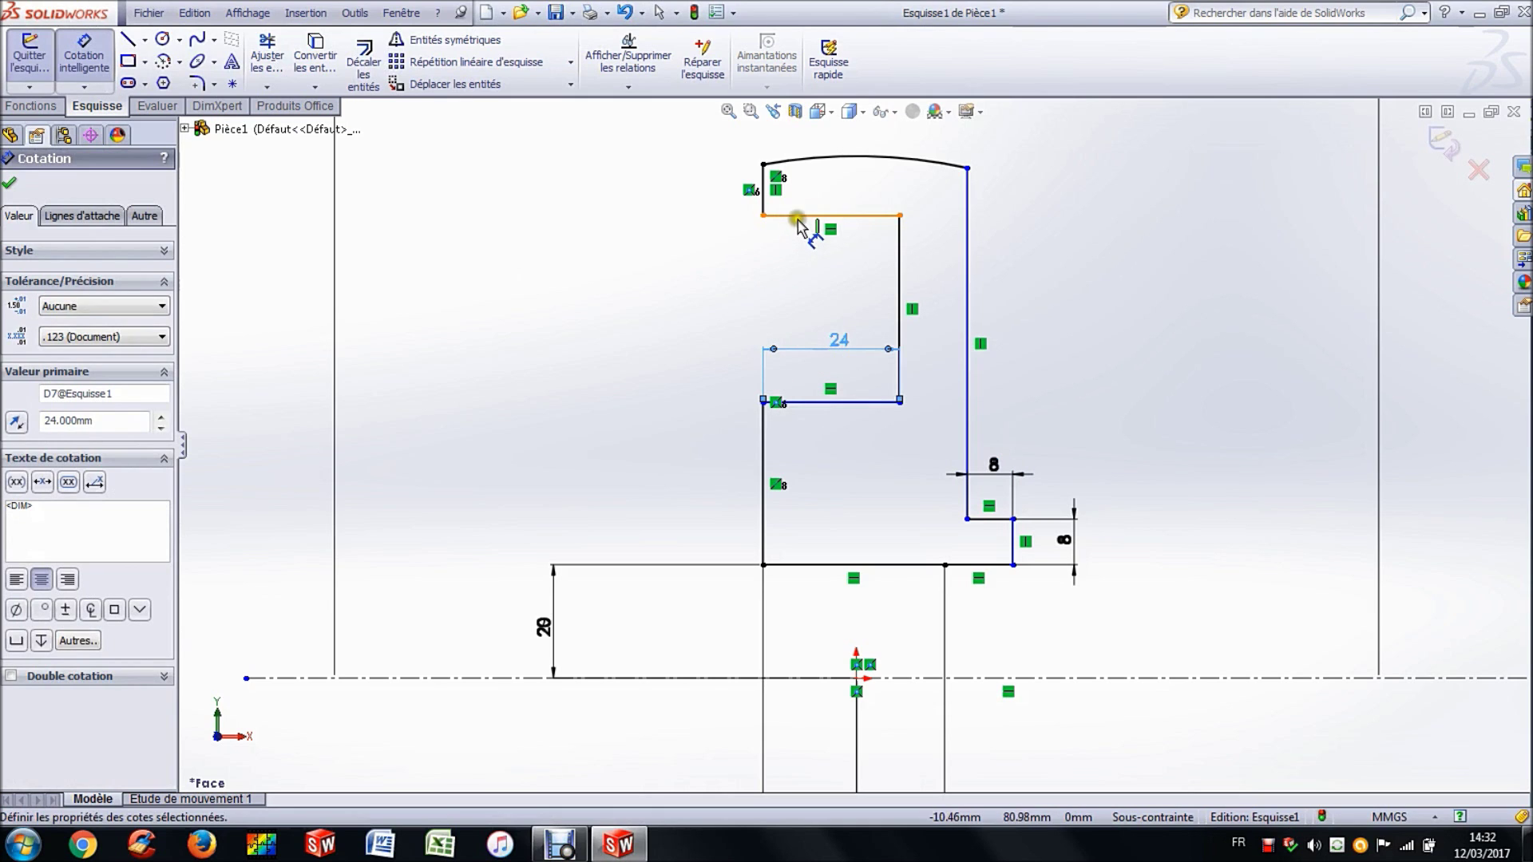
Step: Try to dimension the length of the notch's upper horizontal edge
{"action": "left_click", "coordinate": [801, 222]}
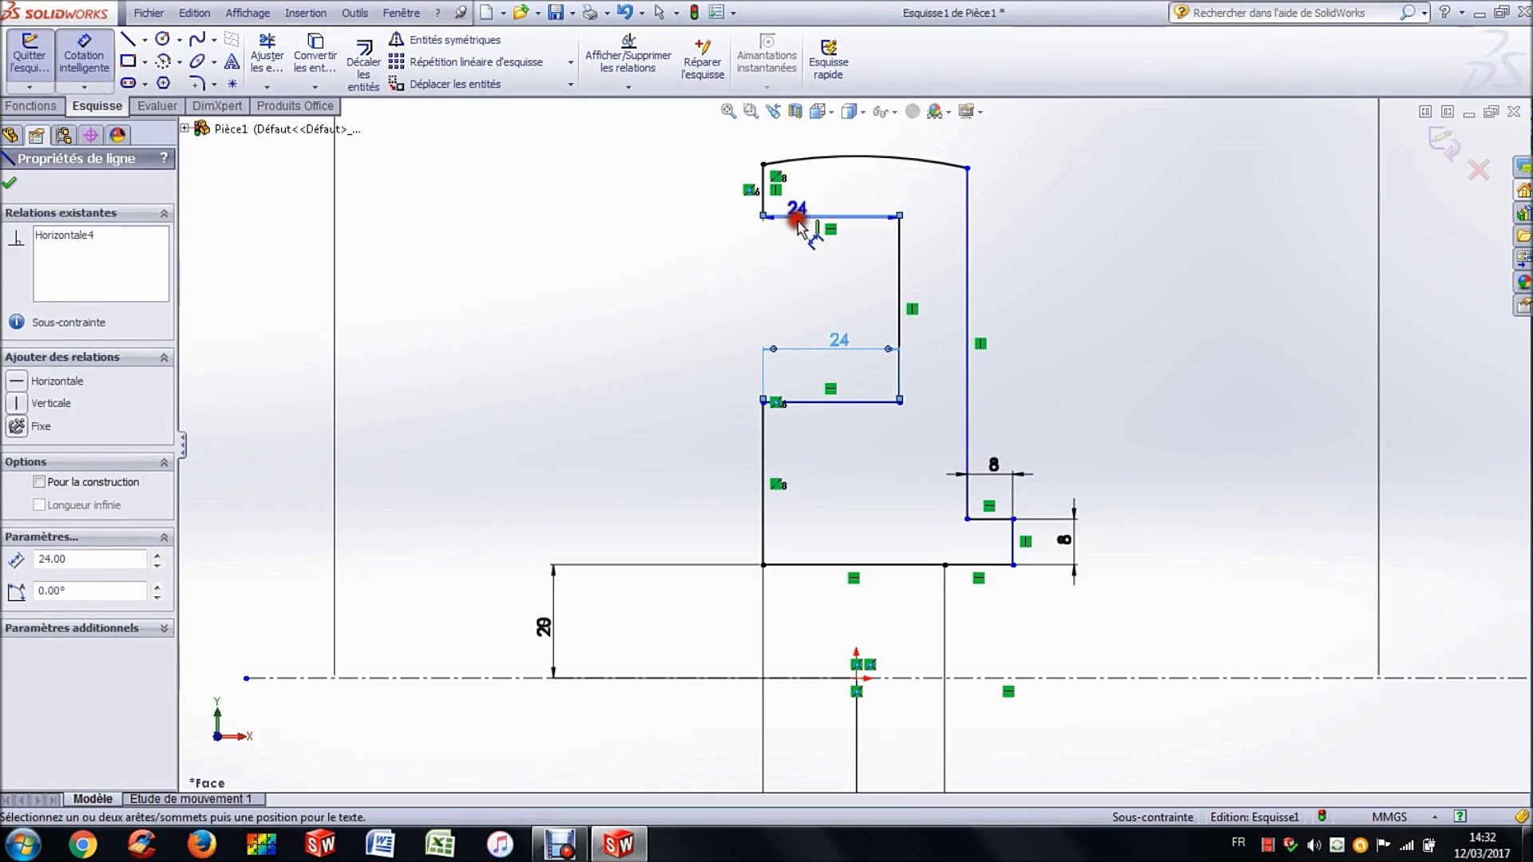
{"action": "left_click", "coordinate": [818, 273]}
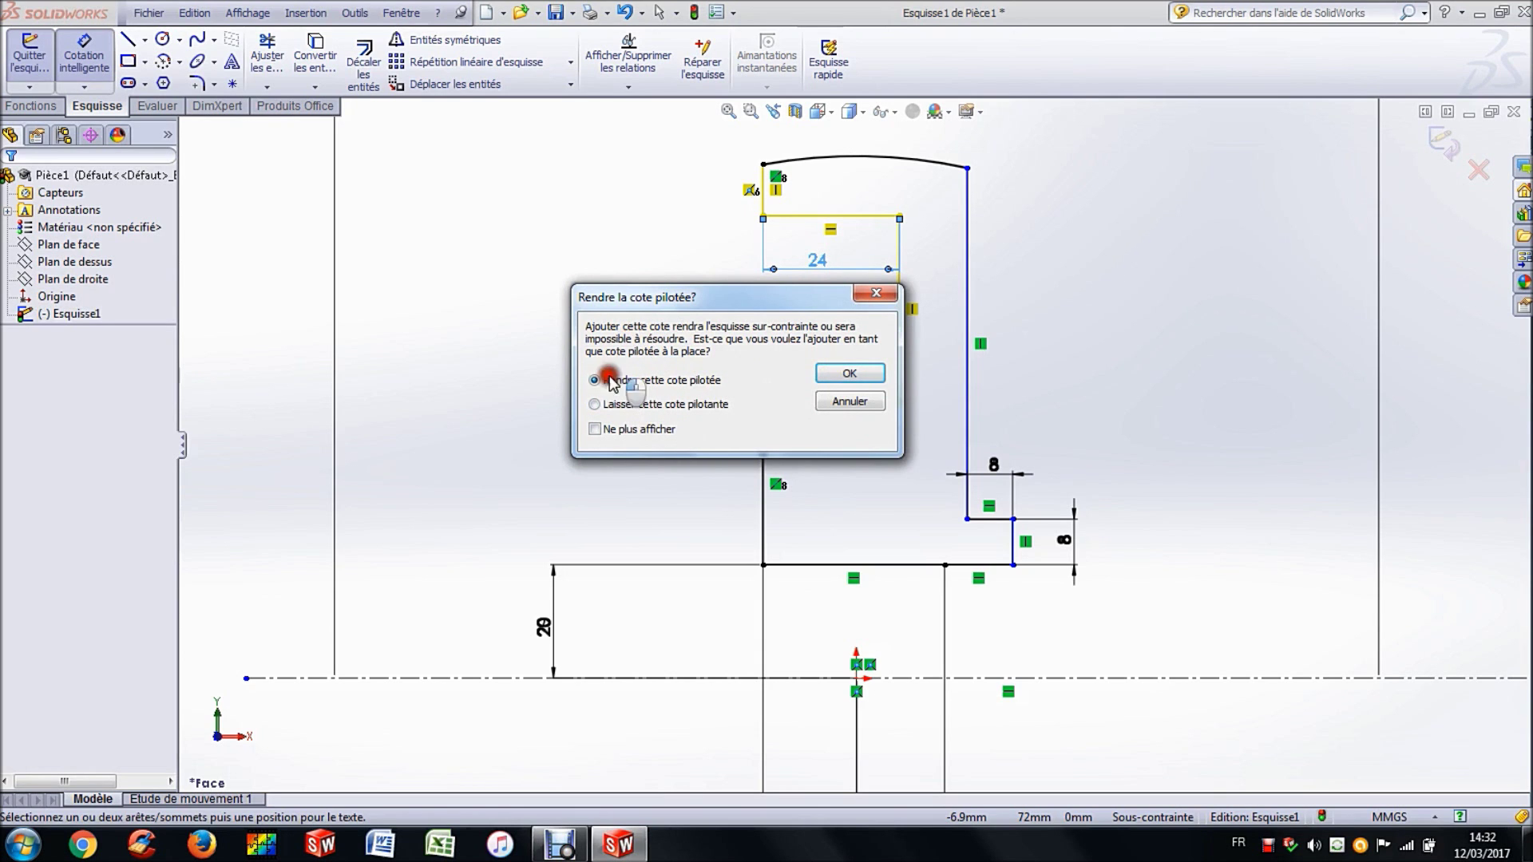
{"action": "left_click", "coordinate": [835, 406]}
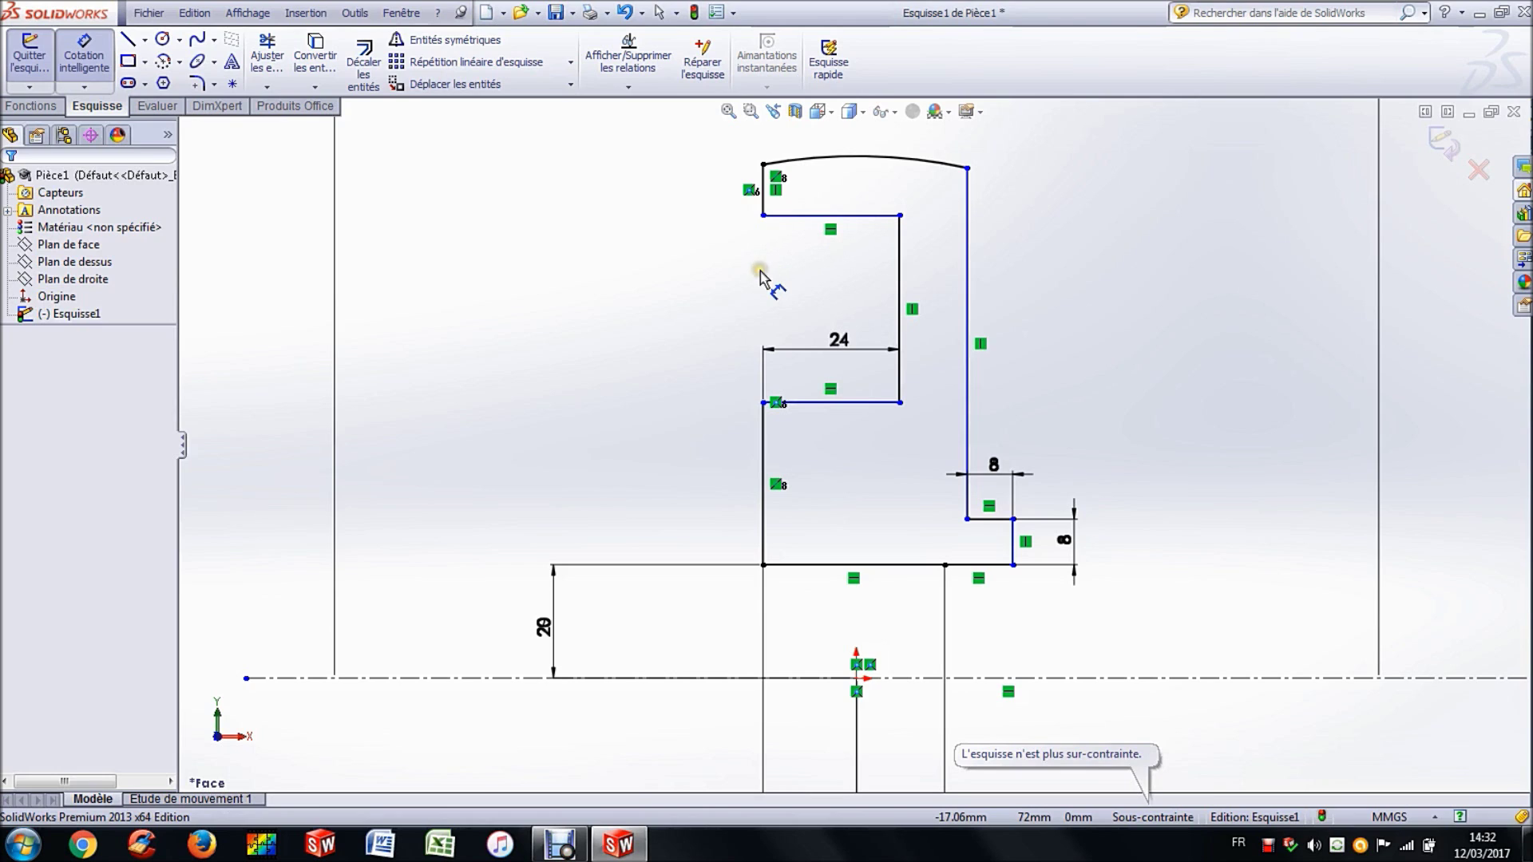
{"action": "key", "text": "Escape"}
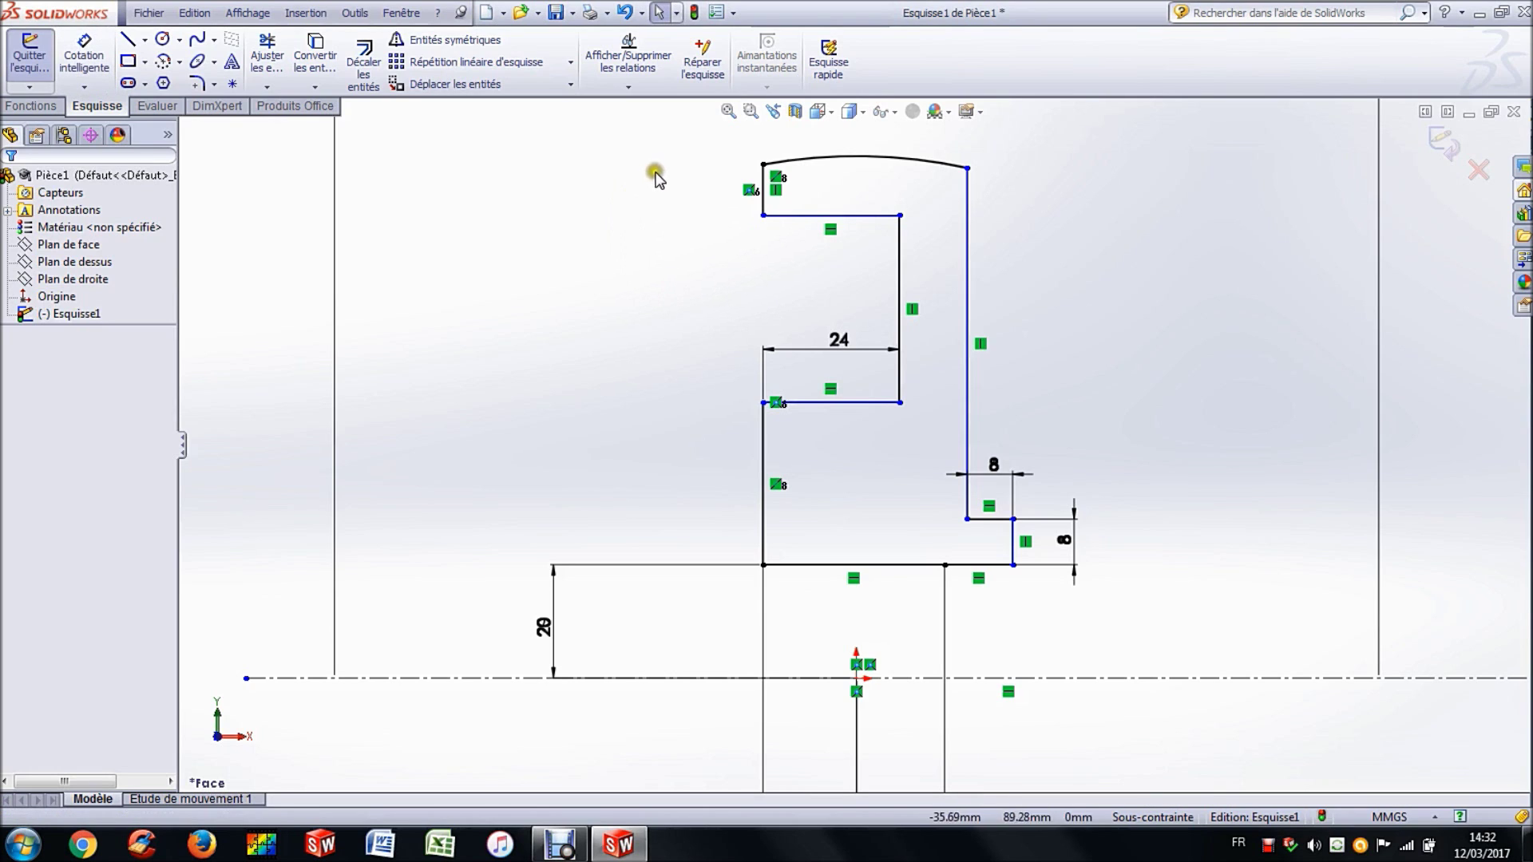
Step: Delete the collinear relation between the two left vertical edges and the coincident relation tying the upper one to the notch's lower corner
{"action": "left_click", "coordinate": [722, 365]}
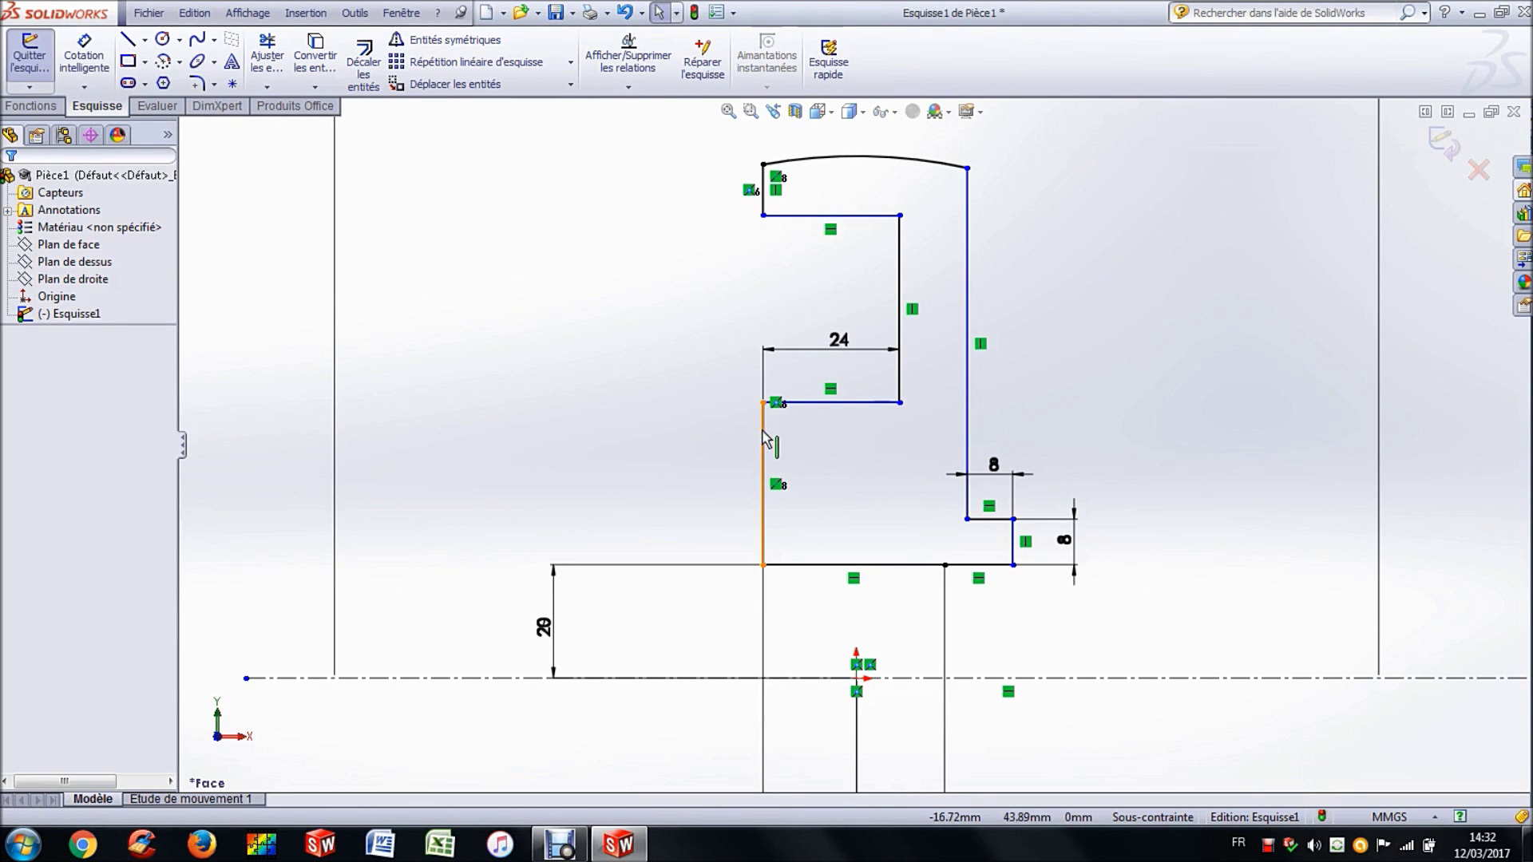
{"action": "left_click", "coordinate": [779, 175]}
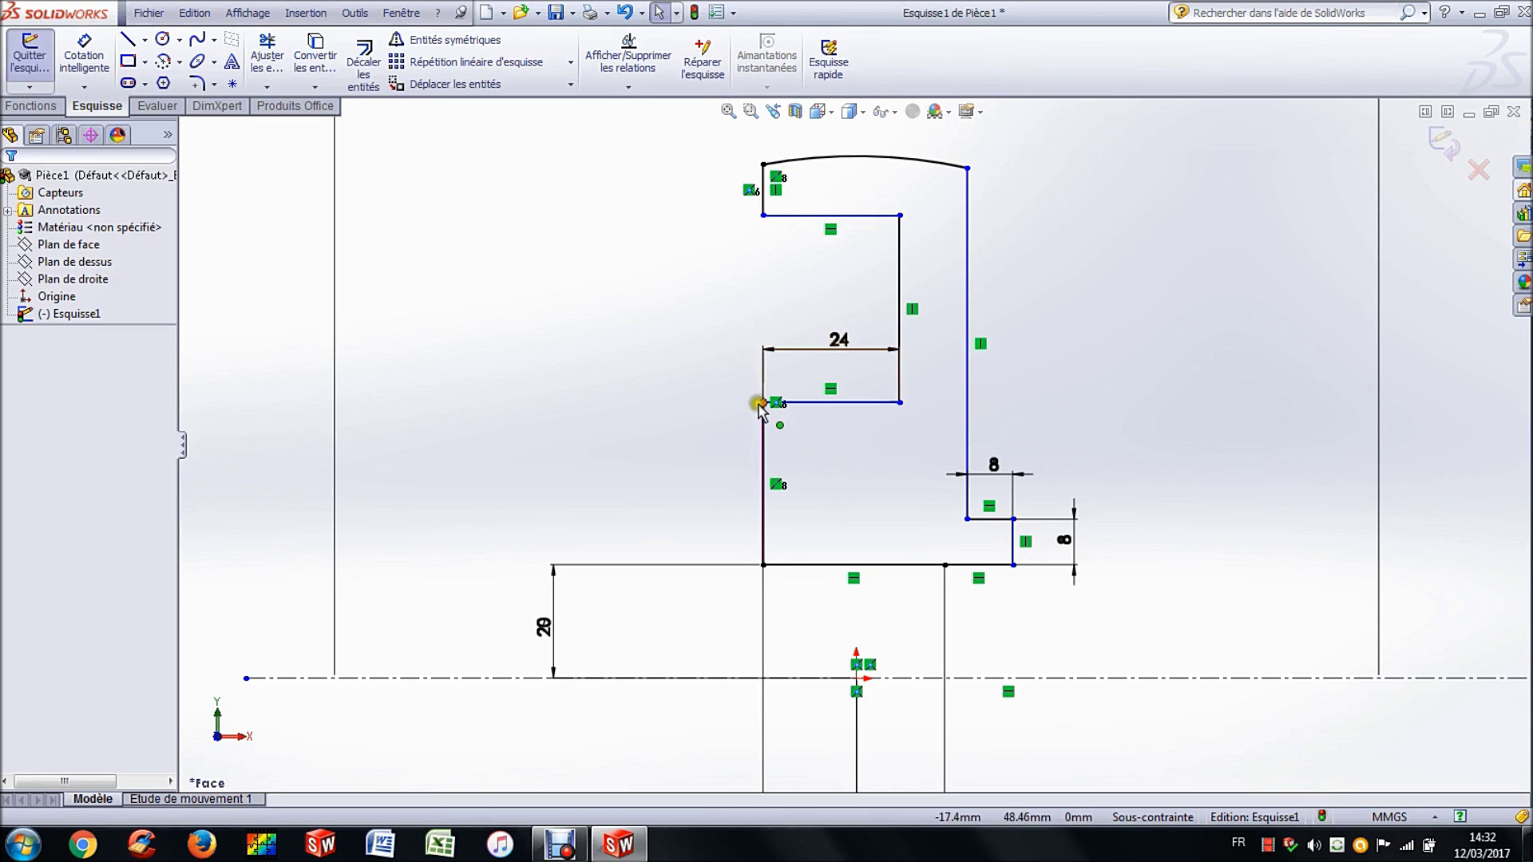
{"action": "left_click", "coordinate": [776, 177]}
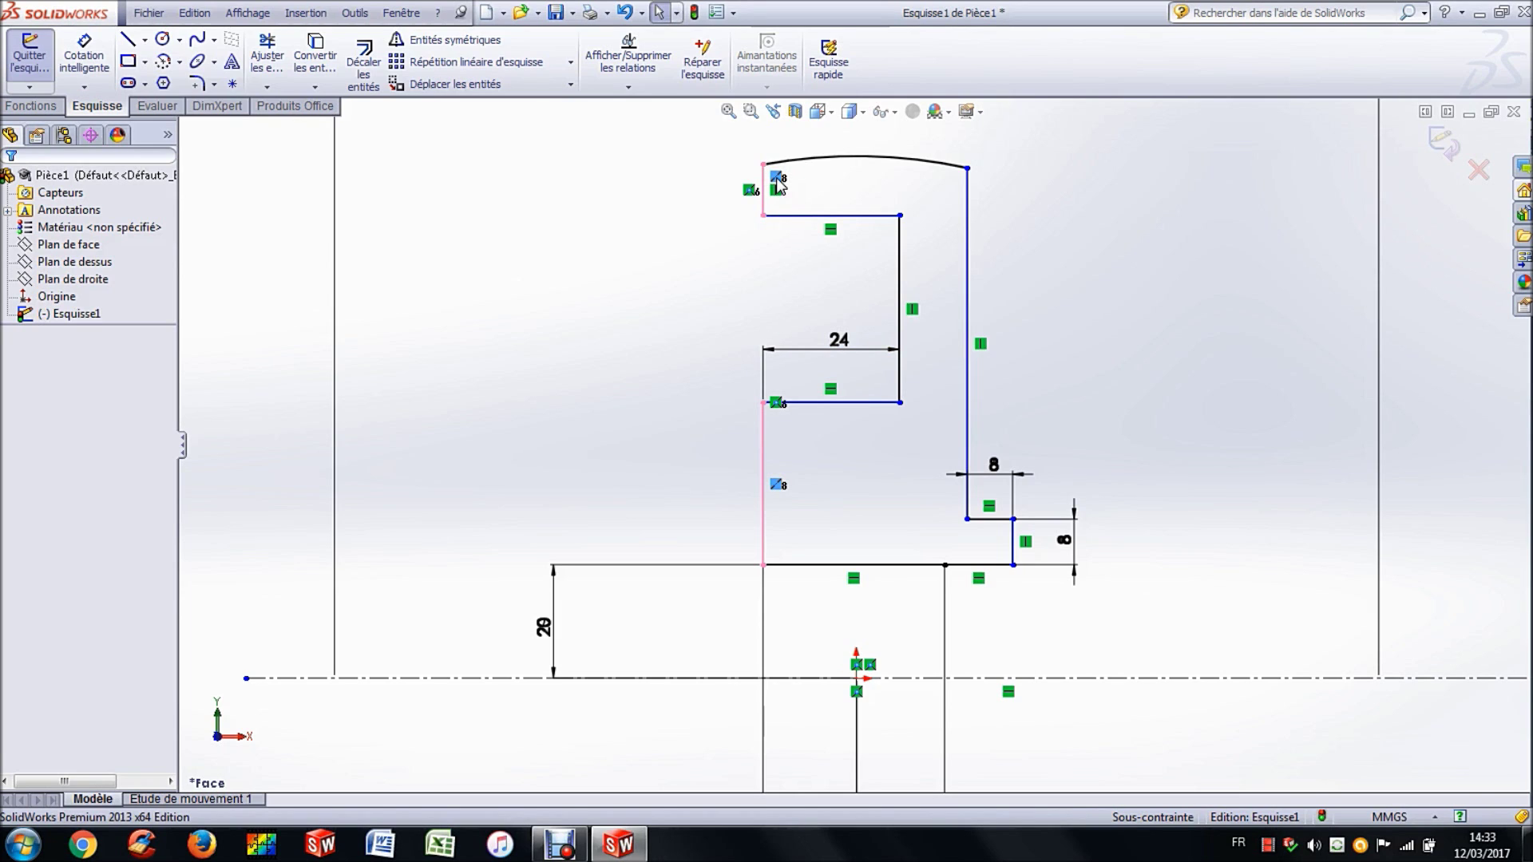
{"action": "key", "text": "Delete"}
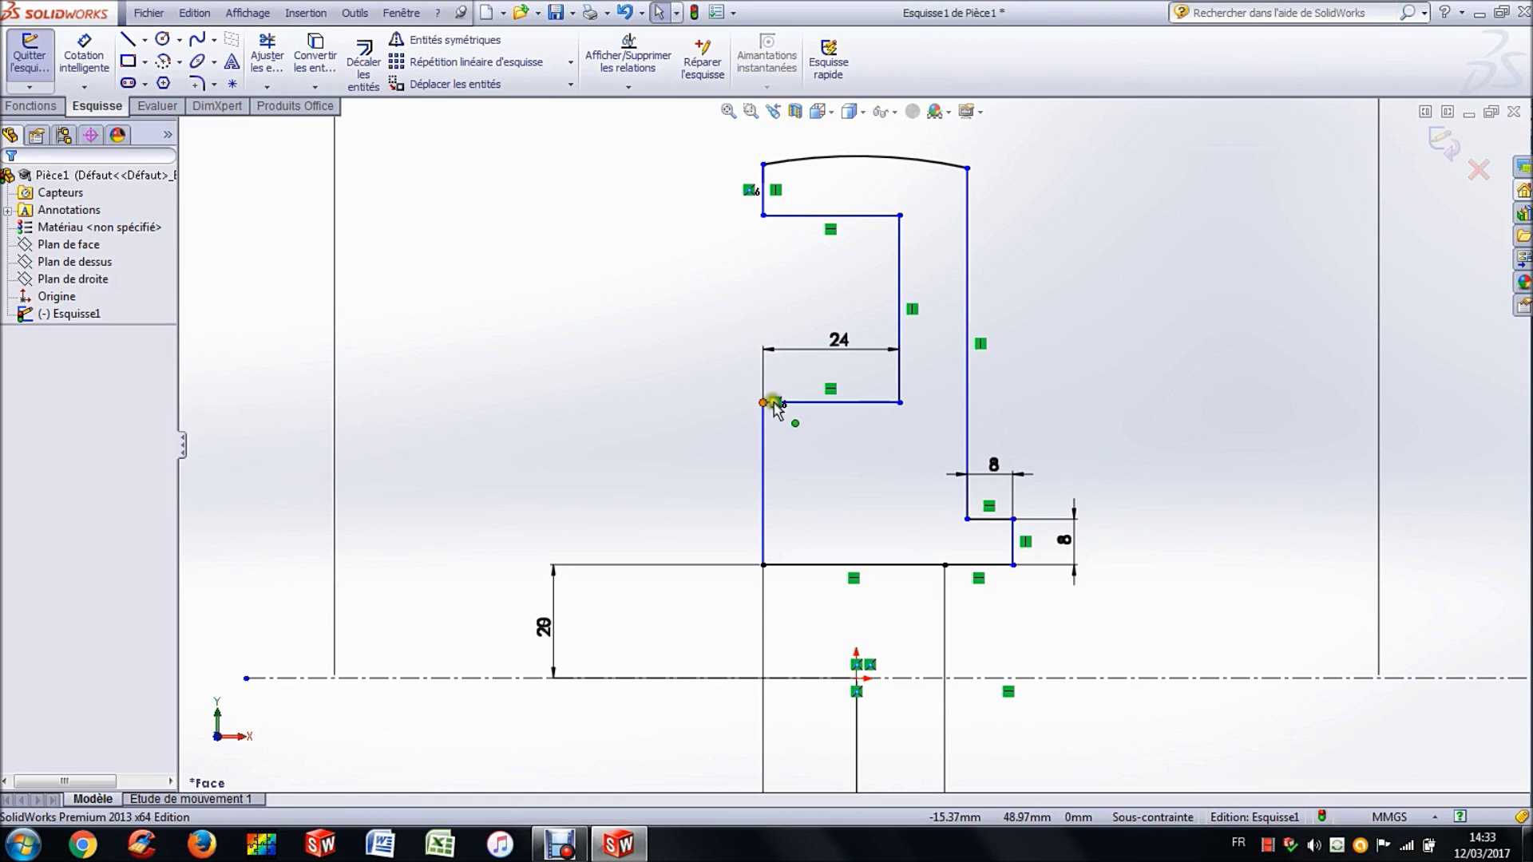
{"action": "left_click", "coordinate": [748, 192]}
{"action": "key", "text": "Delete"}
Step: Pull the notch's lower left corner slightly outward and add a Vertical relation to the lower left edge
{"action": "mouse_move", "coordinate": [763, 404]}
{"action": "left_mouse_down"}
{"action": "mouse_move", "coordinate": [810, 413]}
{"action": "mouse_move", "coordinate": [731, 408]}
{"action": "mouse_move", "coordinate": [797, 408]}
{"action": "mouse_move", "coordinate": [749, 409]}
{"action": "left_mouse_up"}
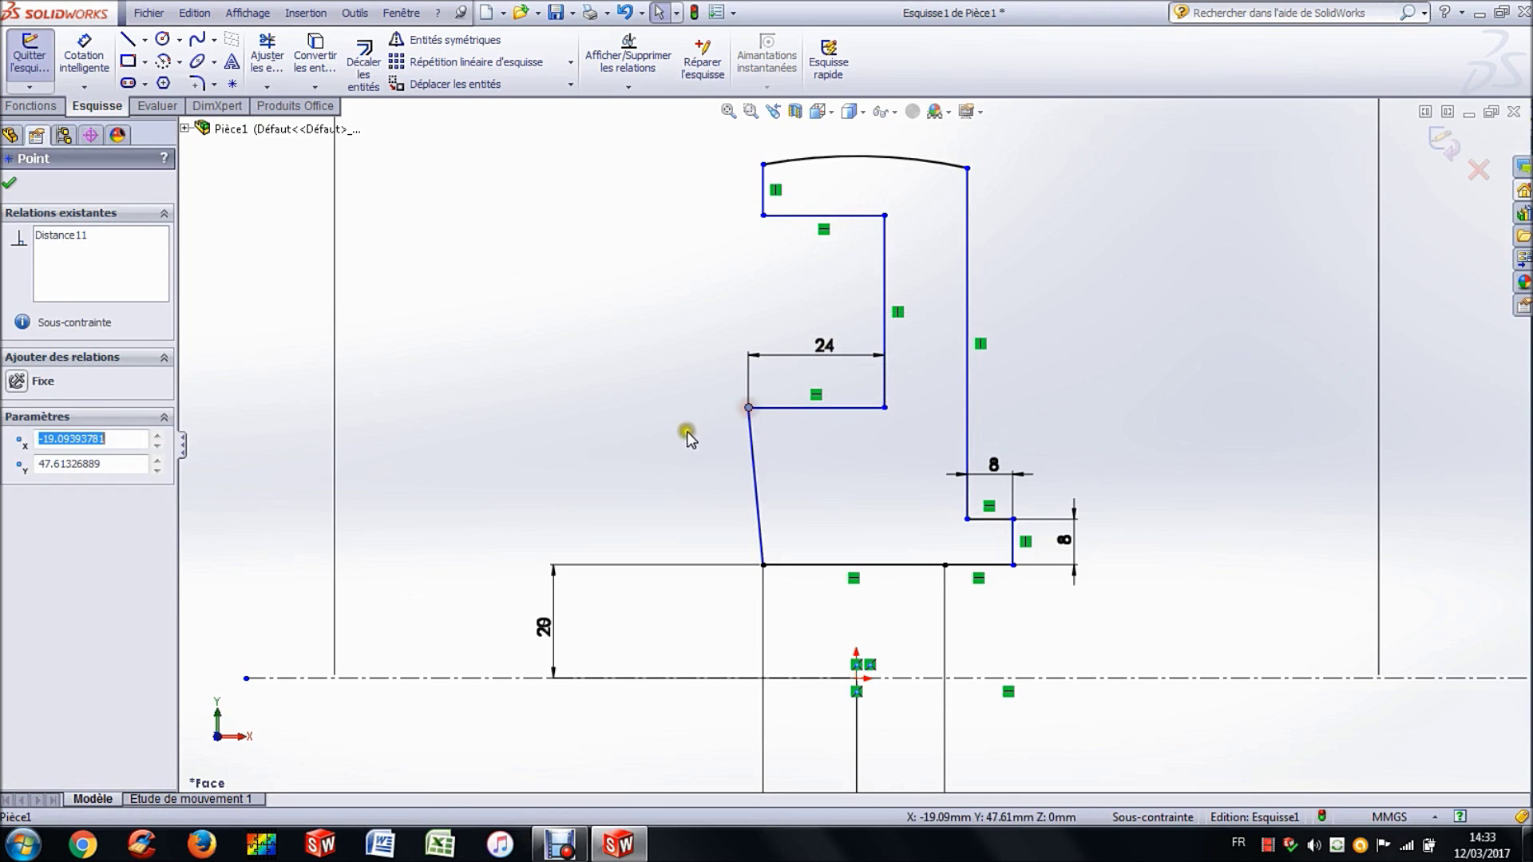
{"action": "left_click", "coordinate": [685, 432]}
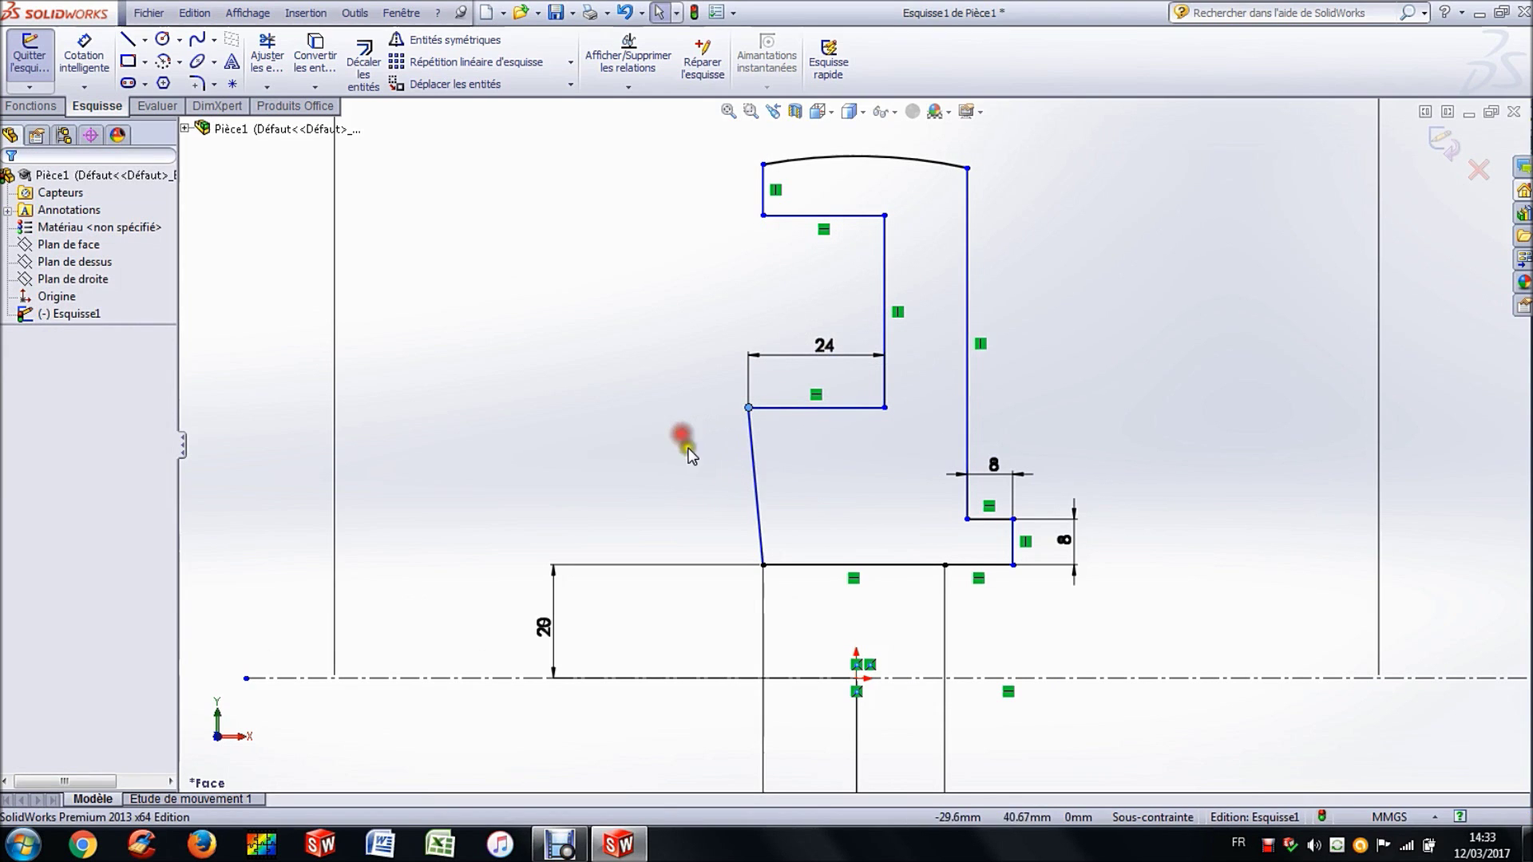
{"action": "left_click", "coordinate": [754, 463]}
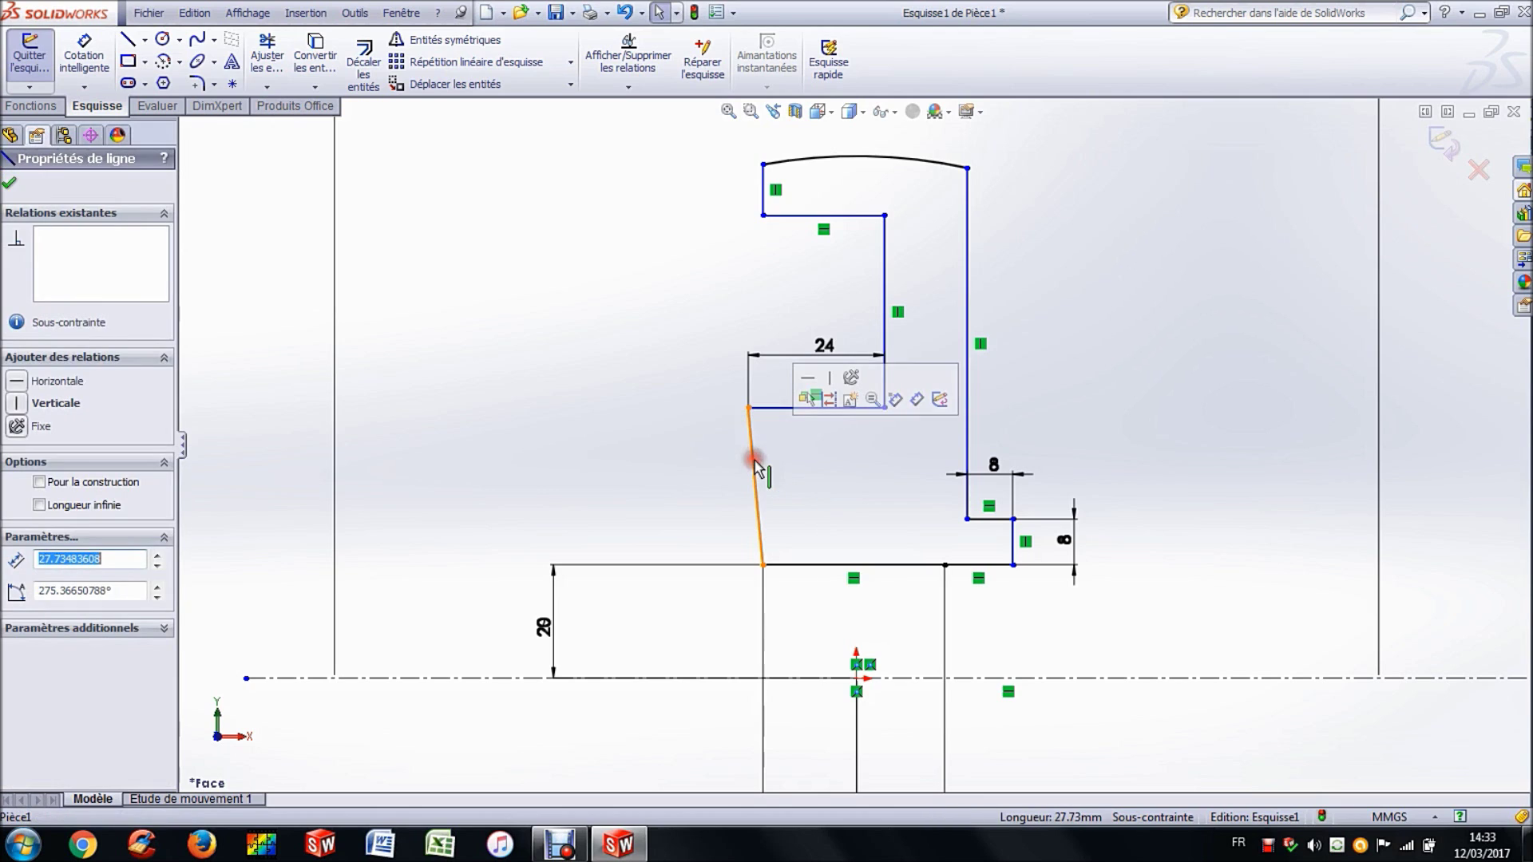
{"action": "left_click", "coordinate": [828, 378]}
{"action": "left_click", "coordinate": [662, 389]}
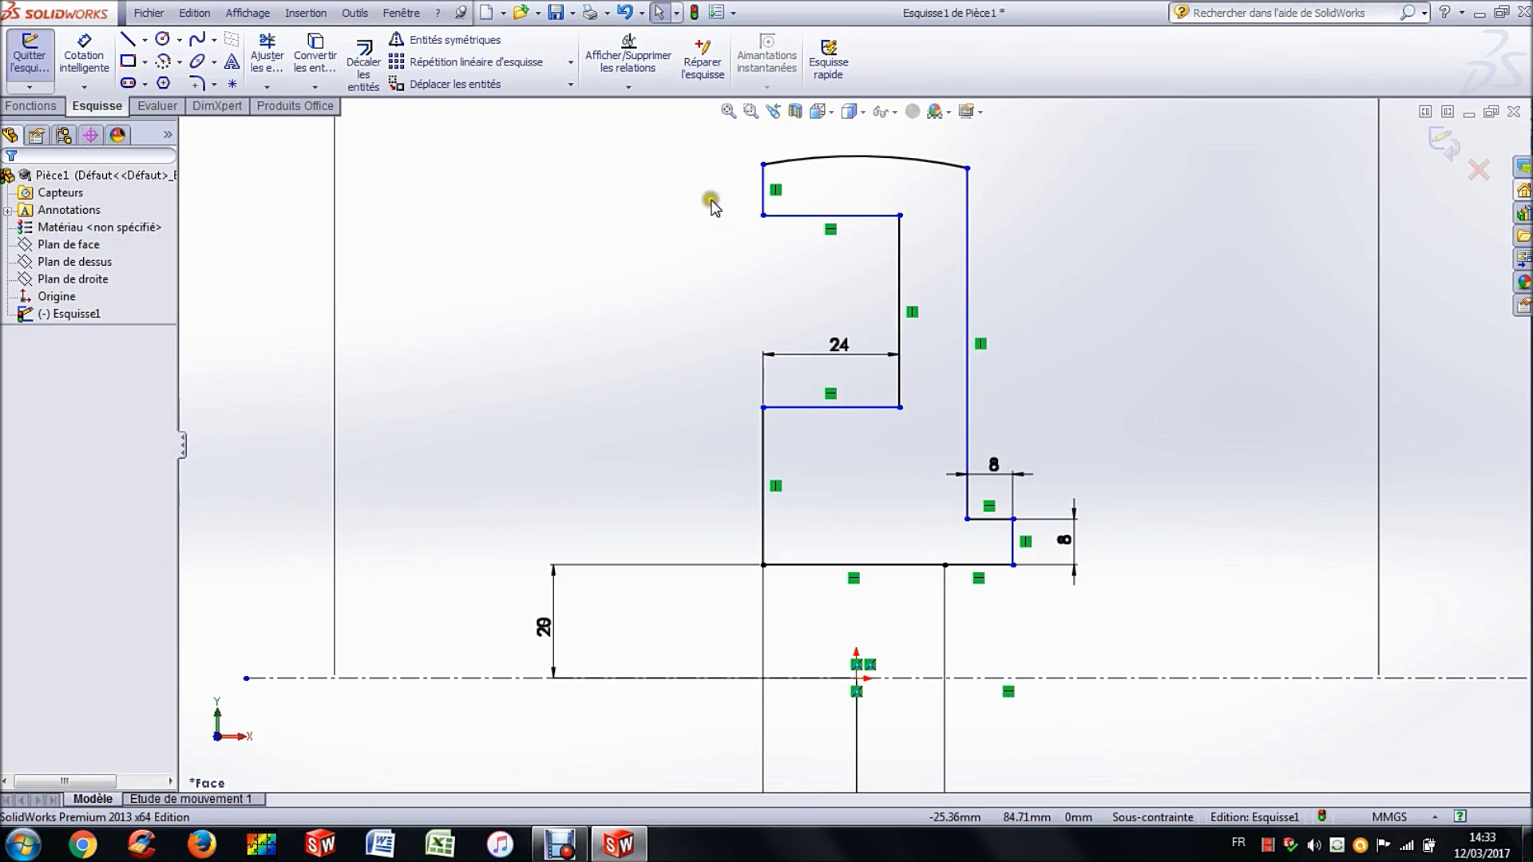
Step: Move the profile's upper left vertical edge outward beyond the lower left edge
{"action": "left_click_drag", "start_coordinate": [762, 194], "coordinate": [734, 217]}
{"action": "left_click", "coordinate": [359, 176]}
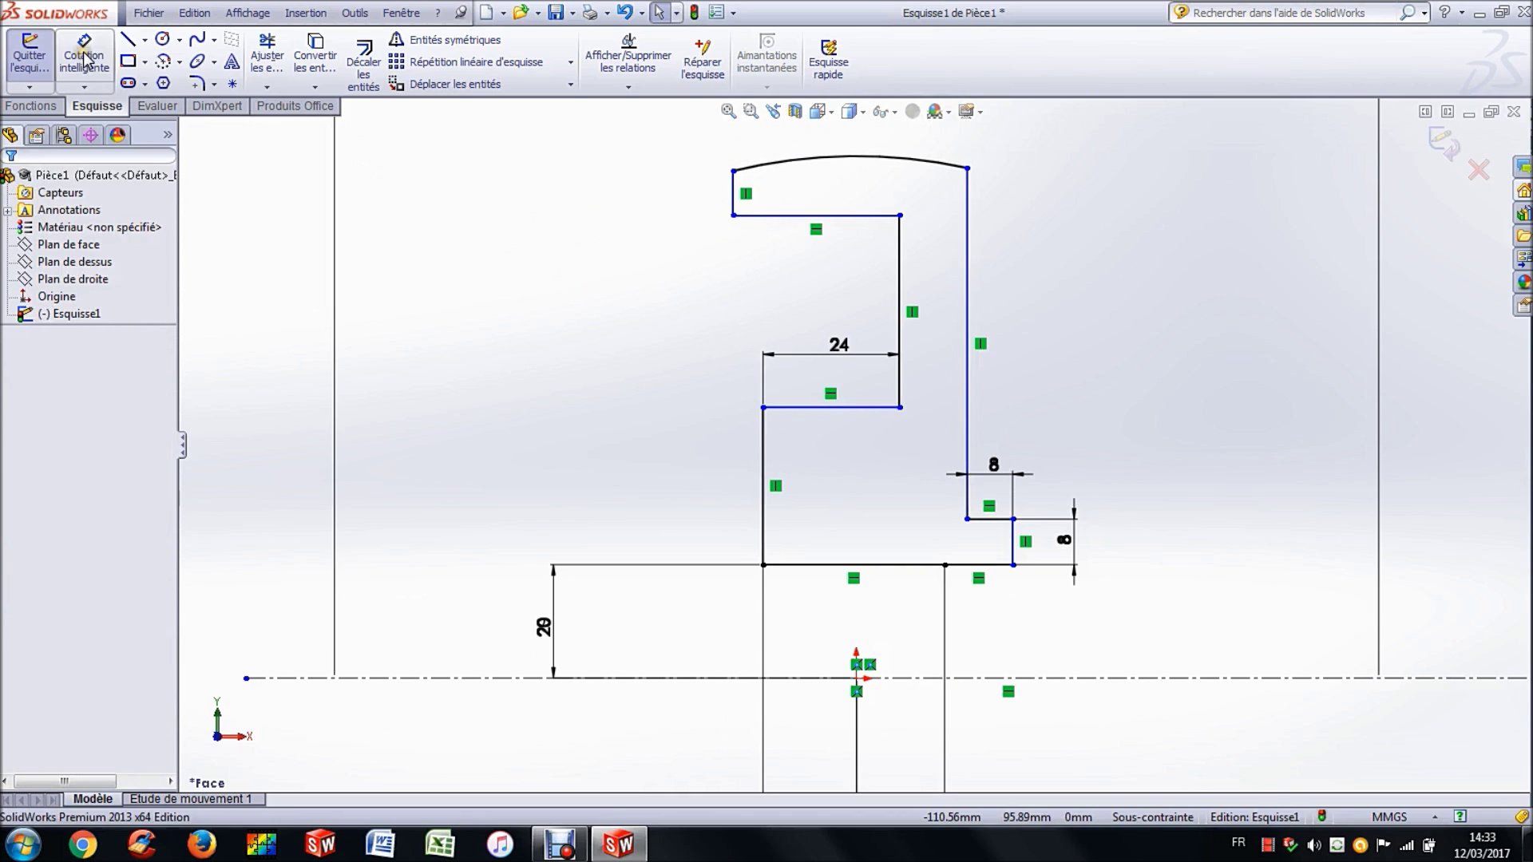
Step: Dimension the length of the notch's upper horizontal edge and set it to 23 mm
{"action": "left_click", "coordinate": [84, 60]}
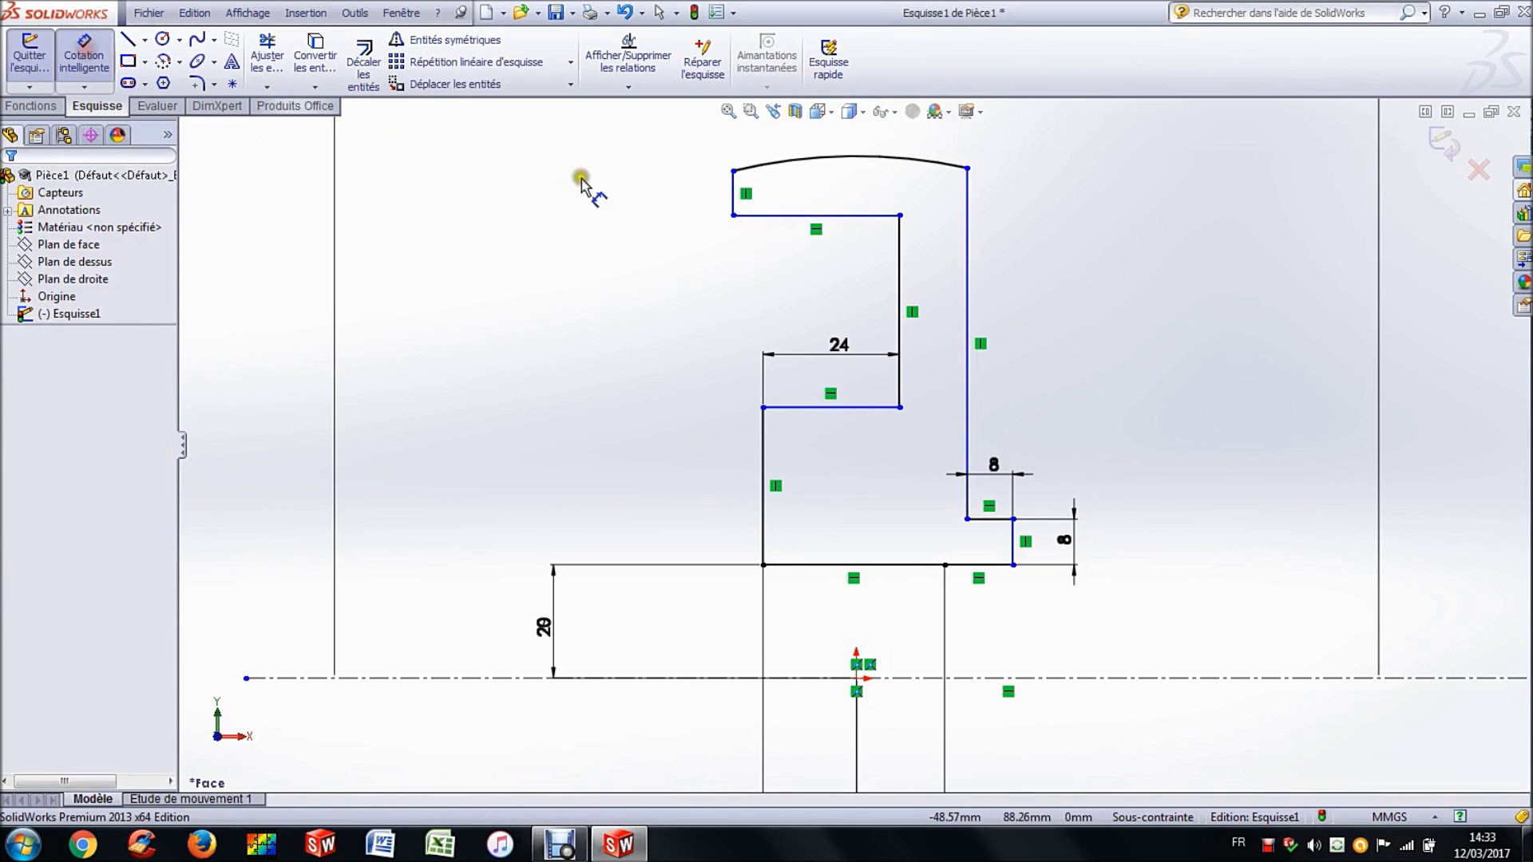
{"action": "left_click", "coordinate": [850, 216]}
{"action": "left_click", "coordinate": [805, 276]}
{"action": "type", "text": "23"}
{"action": "key", "text": "Return"}
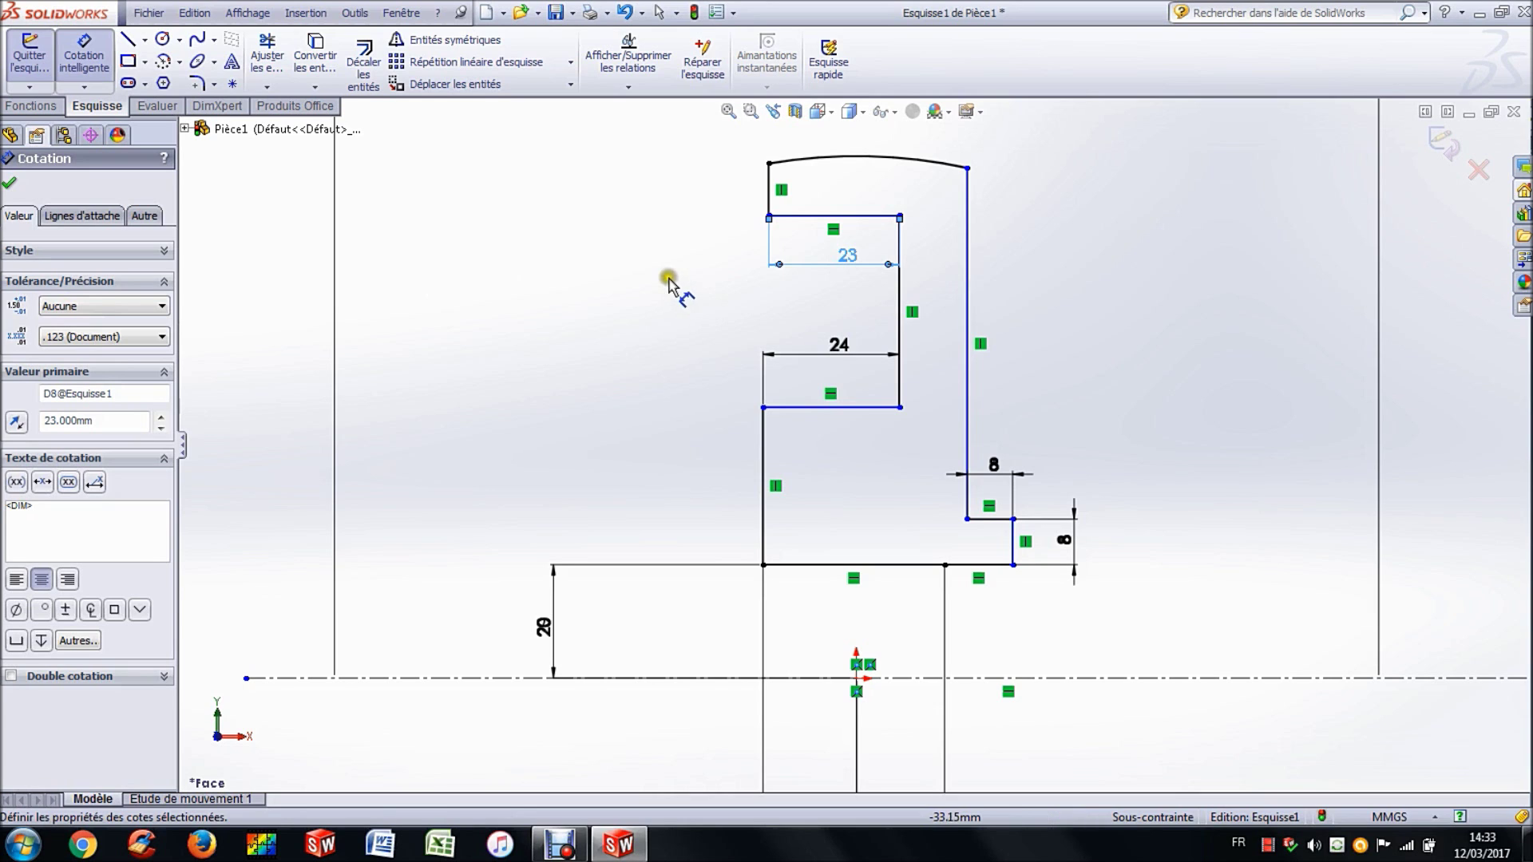
Step: Dimension the height of the notch's vertical edge and set it to 42 mm
{"action": "left_click", "coordinate": [899, 296]}
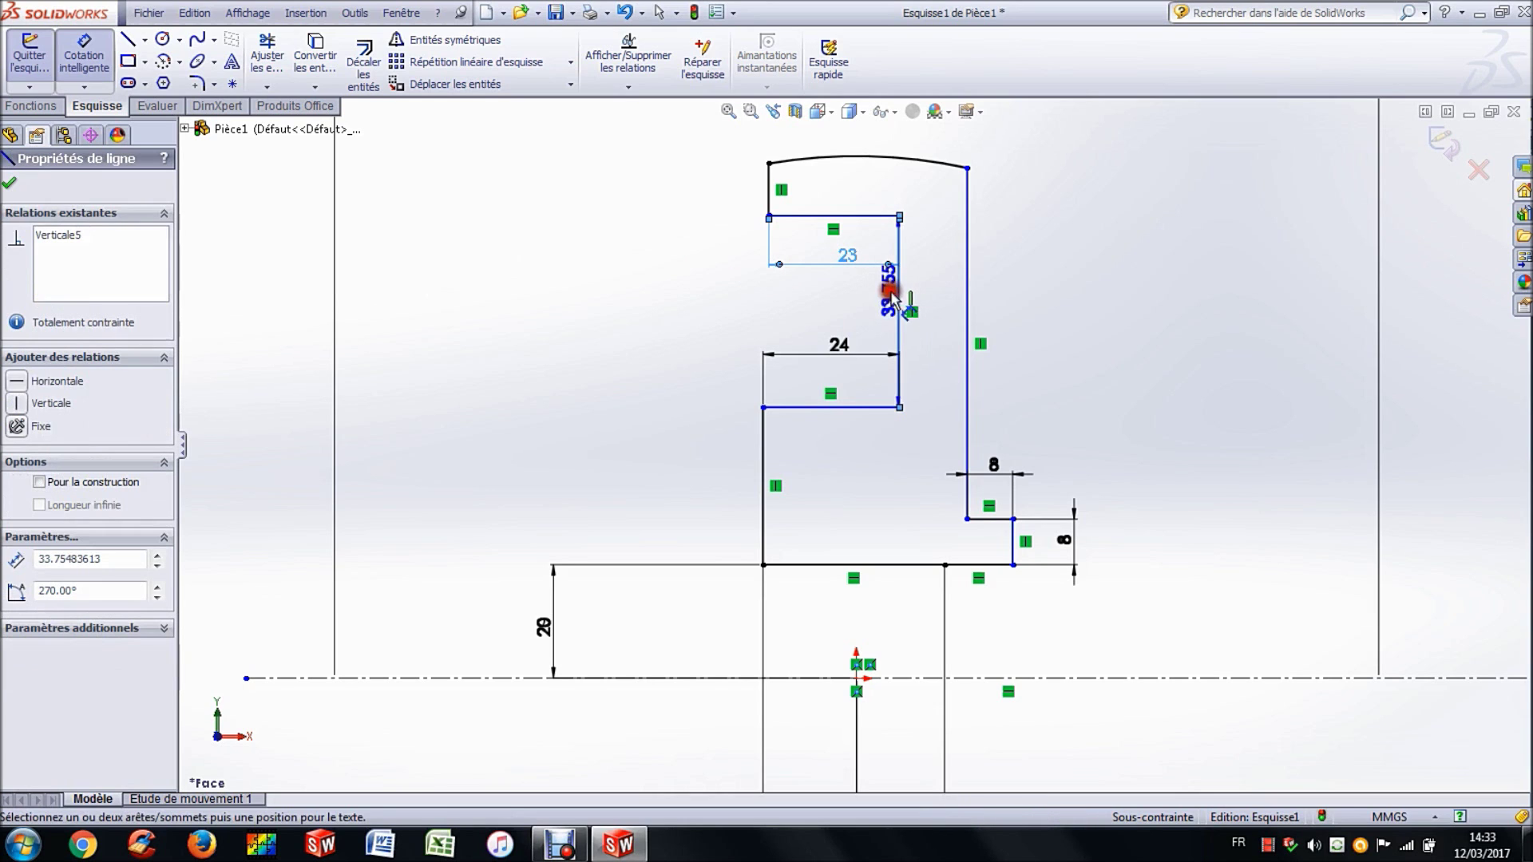
{"action": "left_click", "coordinate": [683, 299]}
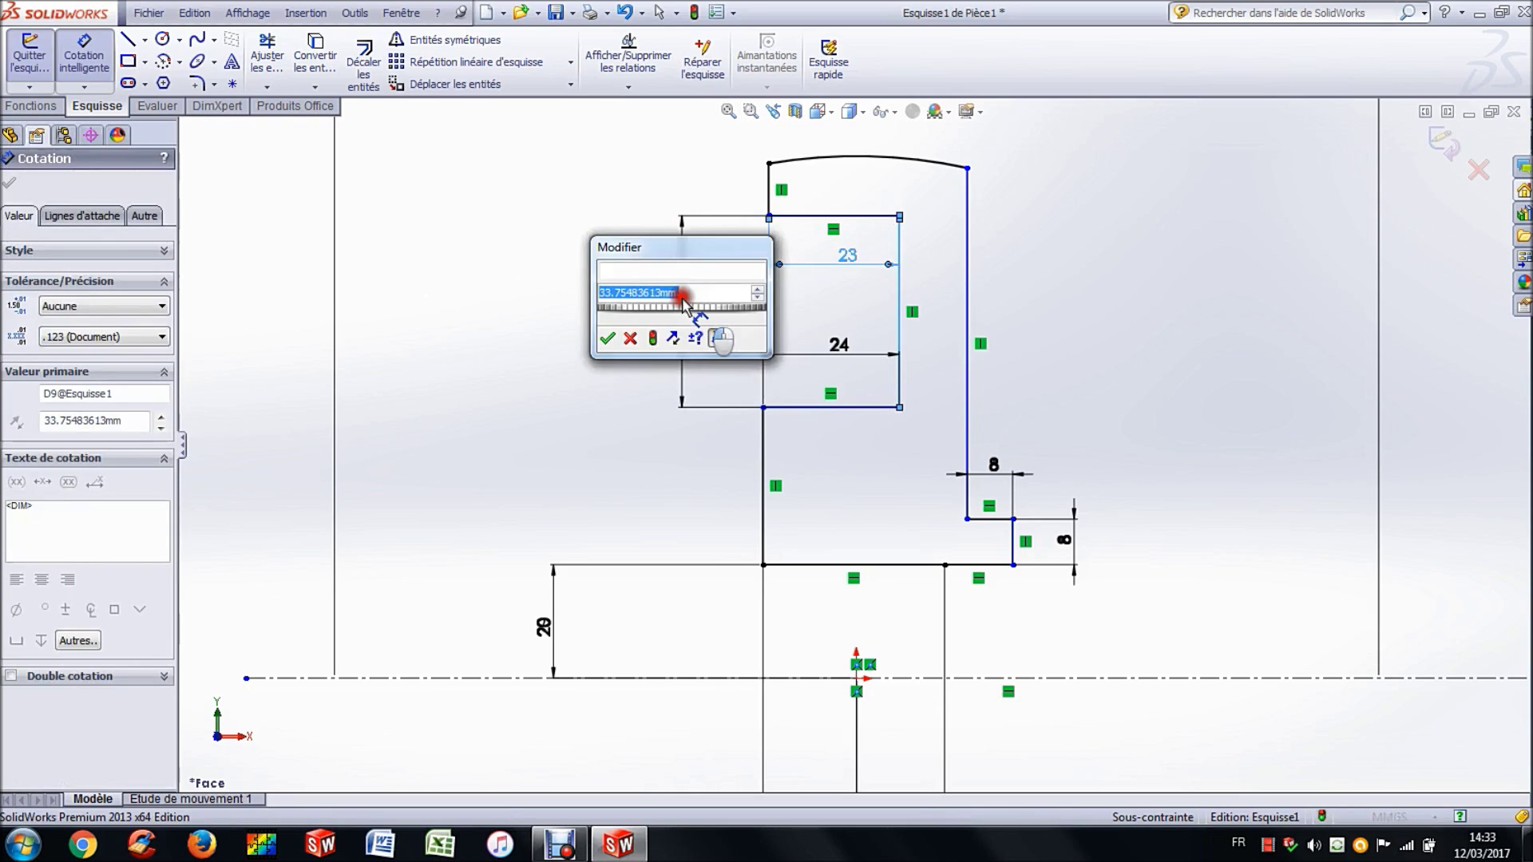
{"action": "key", "text": "Return"}
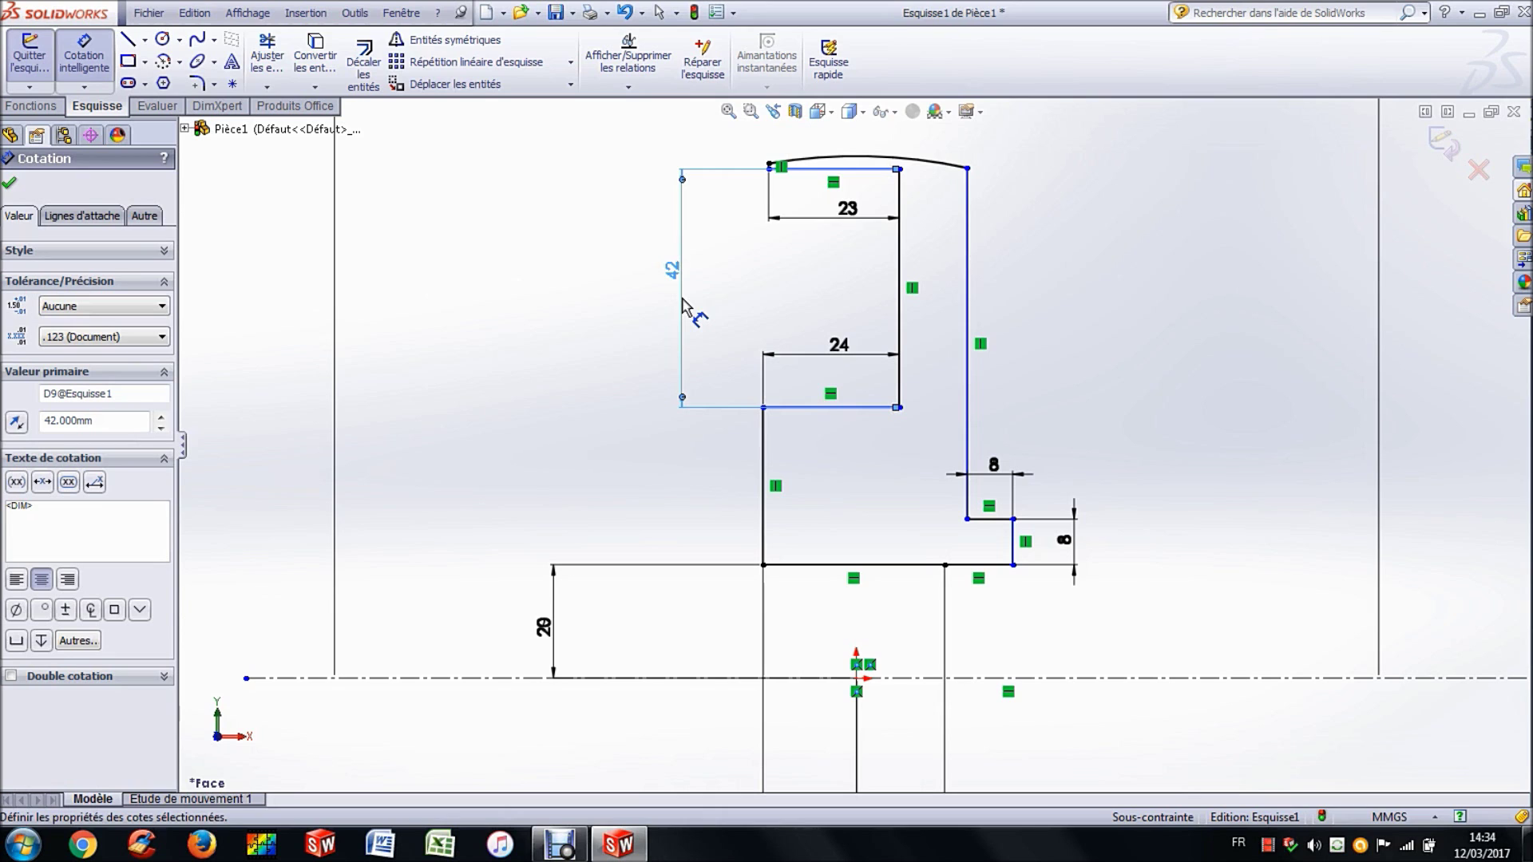
Step: Dimension the height of the profile's lower left vertical edge and set it to 22 mm
{"action": "left_click", "coordinate": [761, 463]}
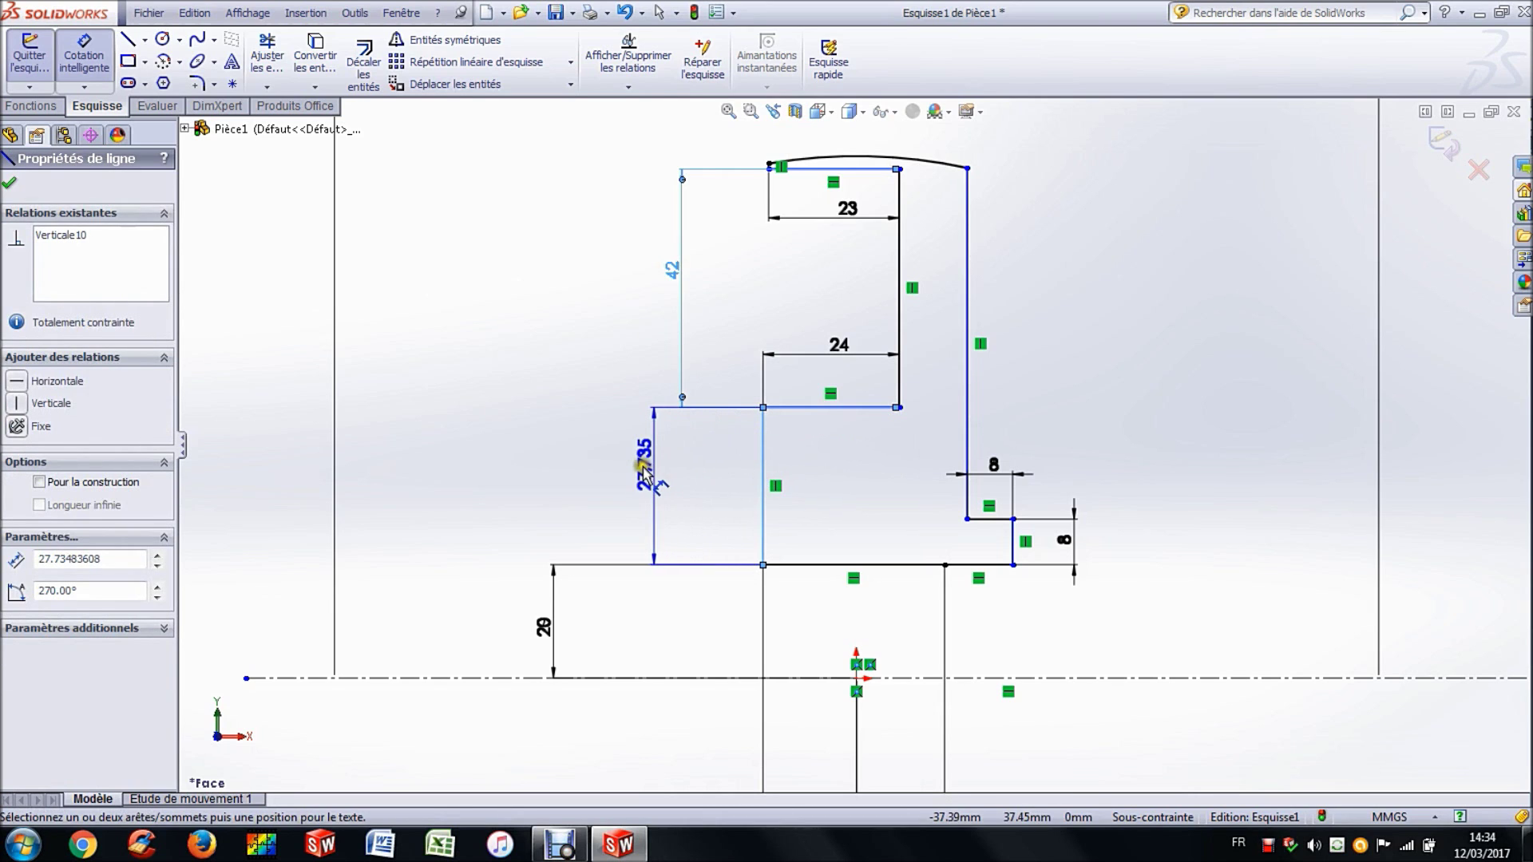
{"action": "left_click", "coordinate": [644, 466]}
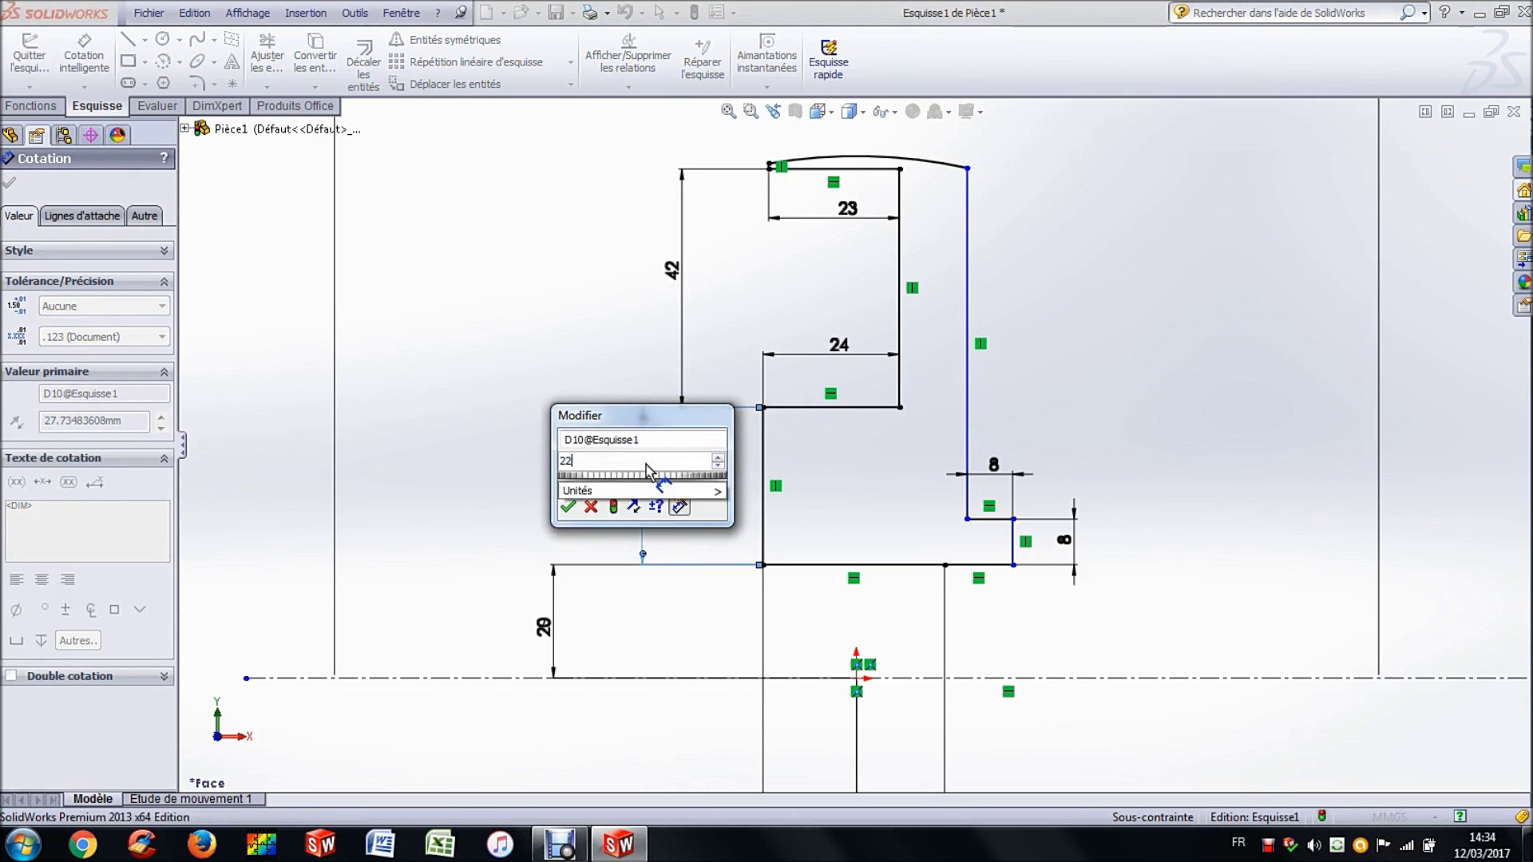
{"action": "key", "text": "Return"}
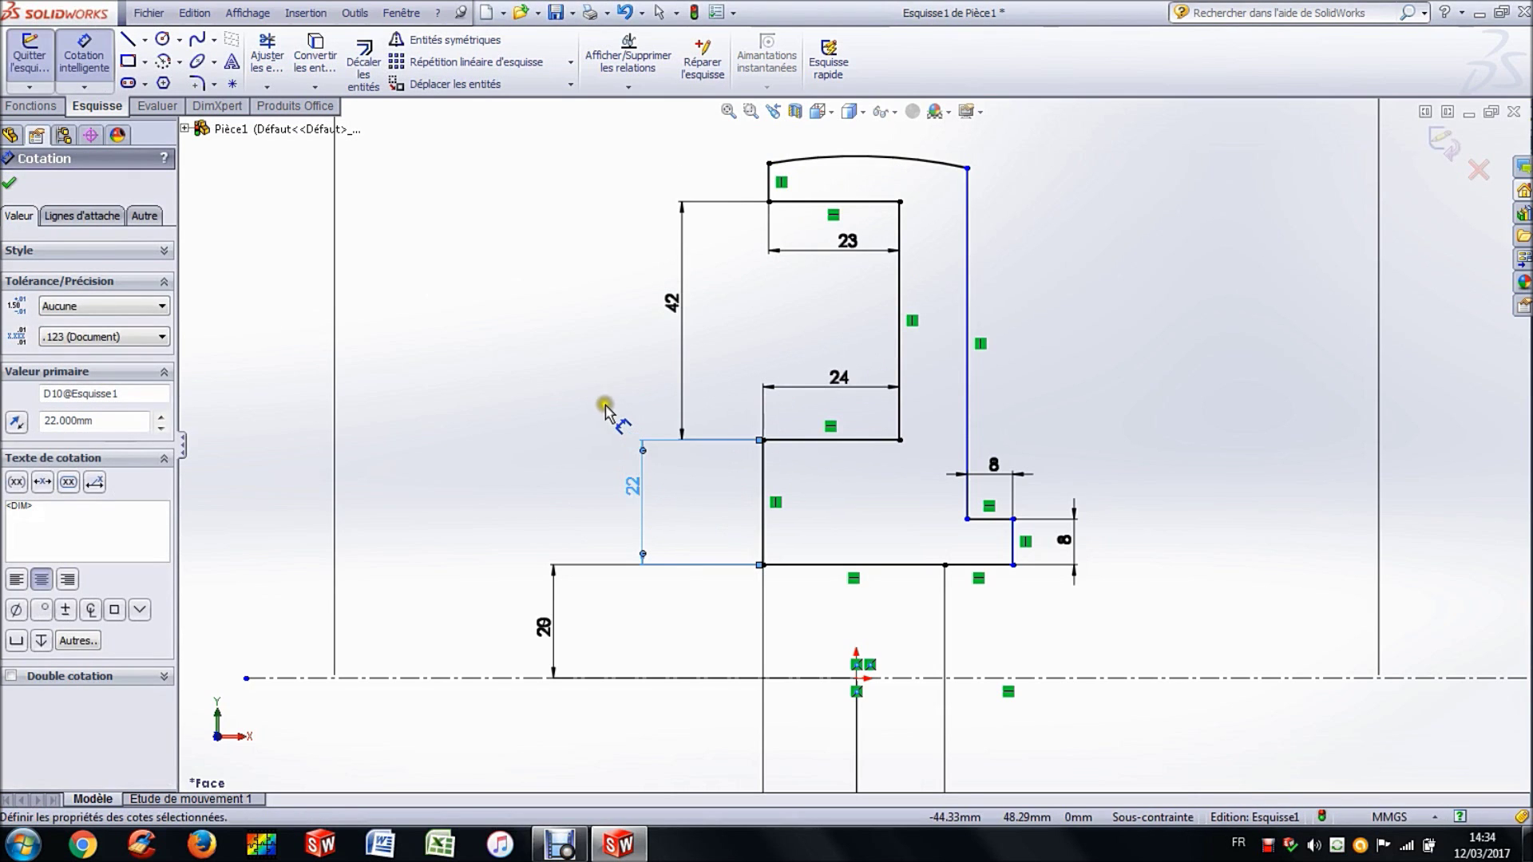
{"action": "left_click", "coordinate": [605, 405]}
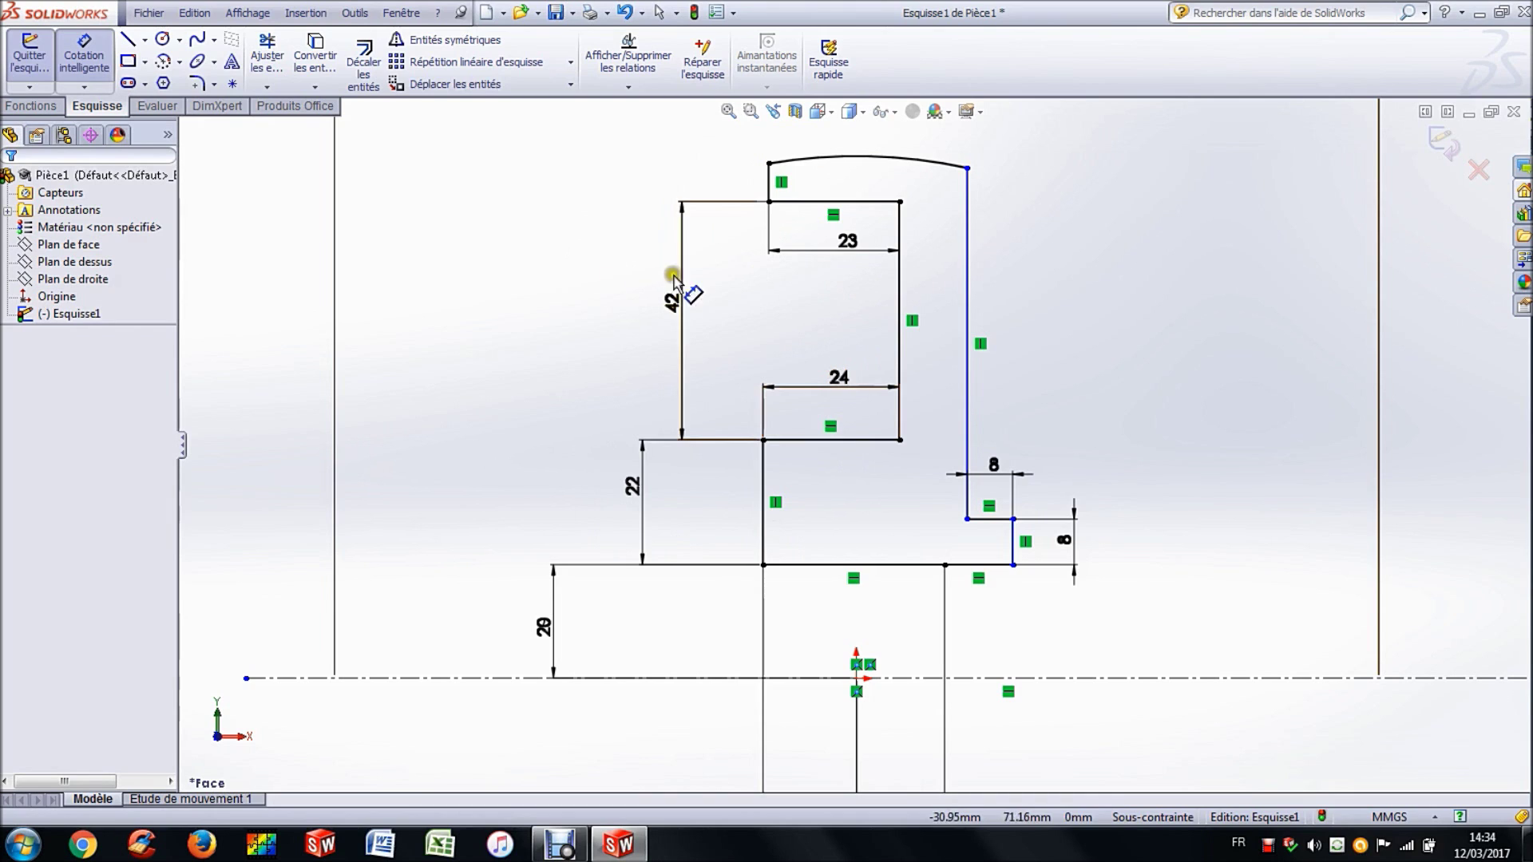
{"action": "key", "text": "Escape"}
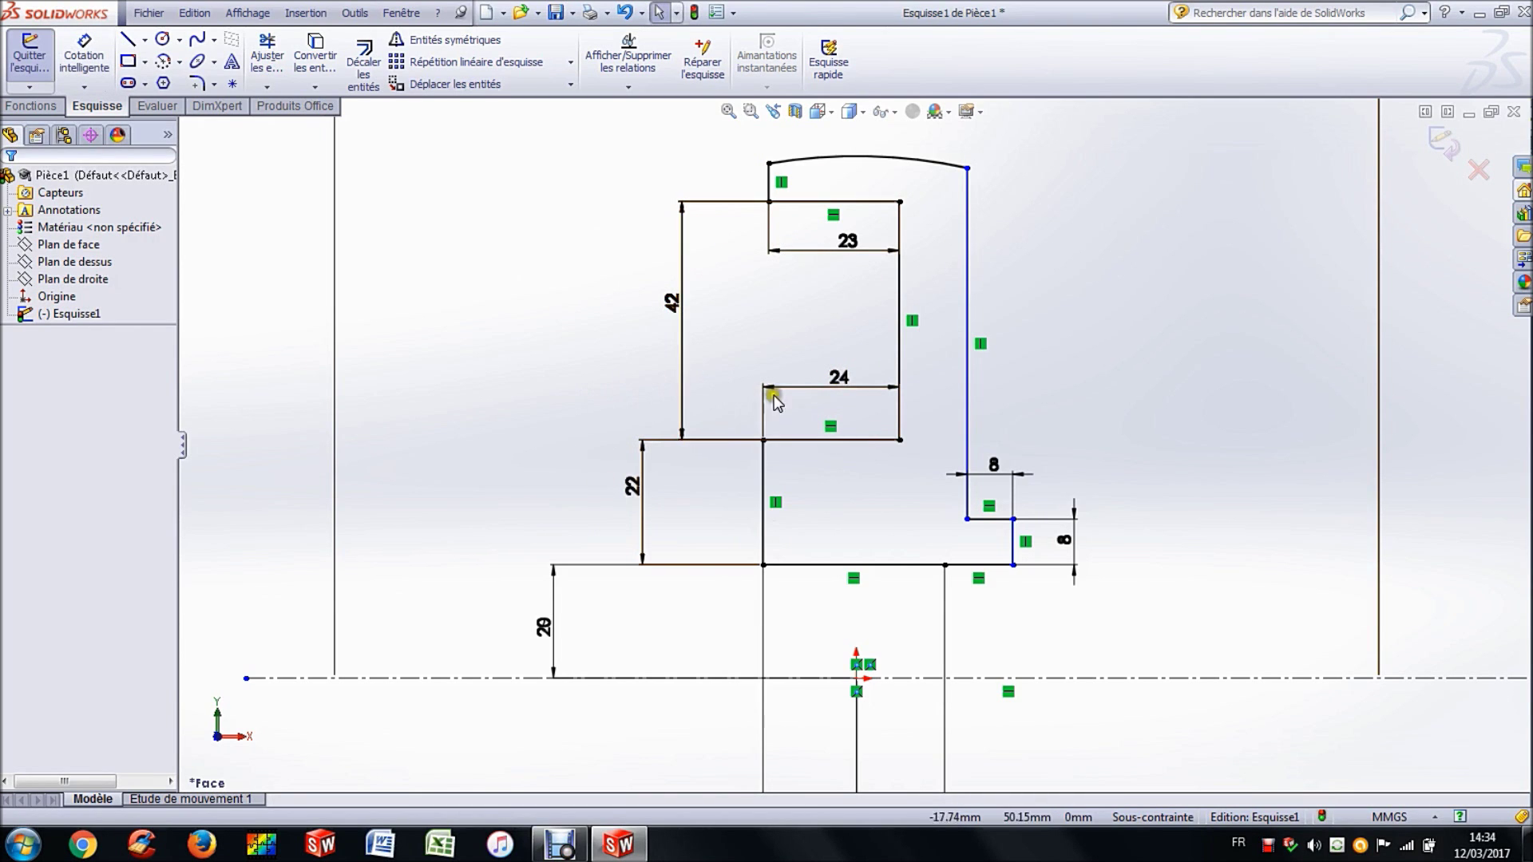
Step: Pull the shoulder's inner corner slightly outward, moving the profile's long right vertical edge with it
{"action": "mouse_move", "coordinate": [968, 519]}
{"action": "left_mouse_down"}
{"action": "mouse_move", "coordinate": [934, 523]}
{"action": "mouse_move", "coordinate": [990, 531]}
{"action": "mouse_move", "coordinate": [923, 526]}
{"action": "mouse_move", "coordinate": [973, 520]}
{"action": "left_mouse_up"}
{"action": "left_click", "coordinate": [911, 524]}
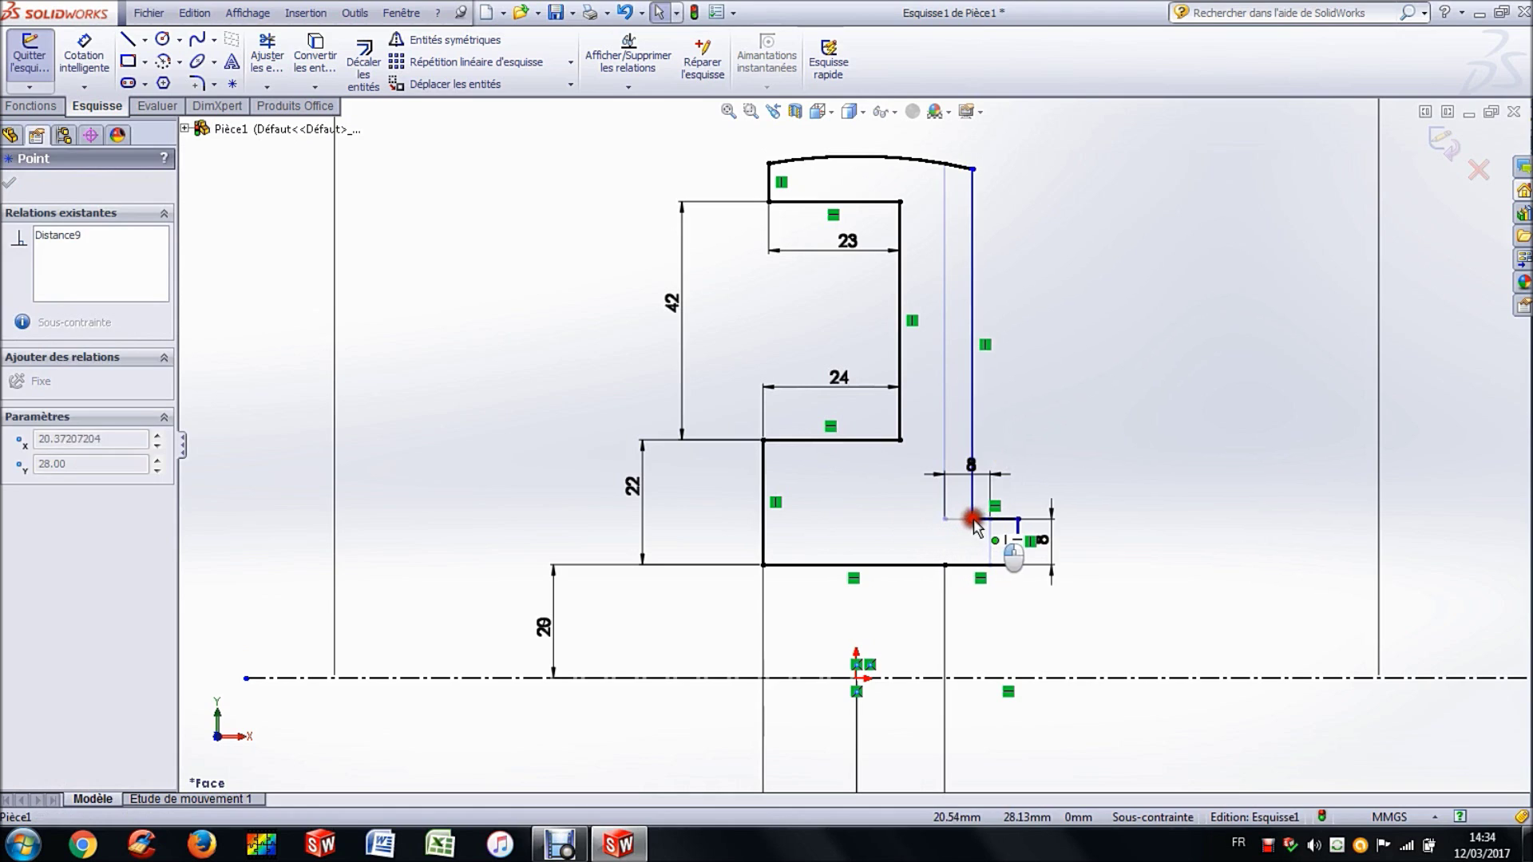
{"action": "left_click", "coordinate": [1079, 318]}
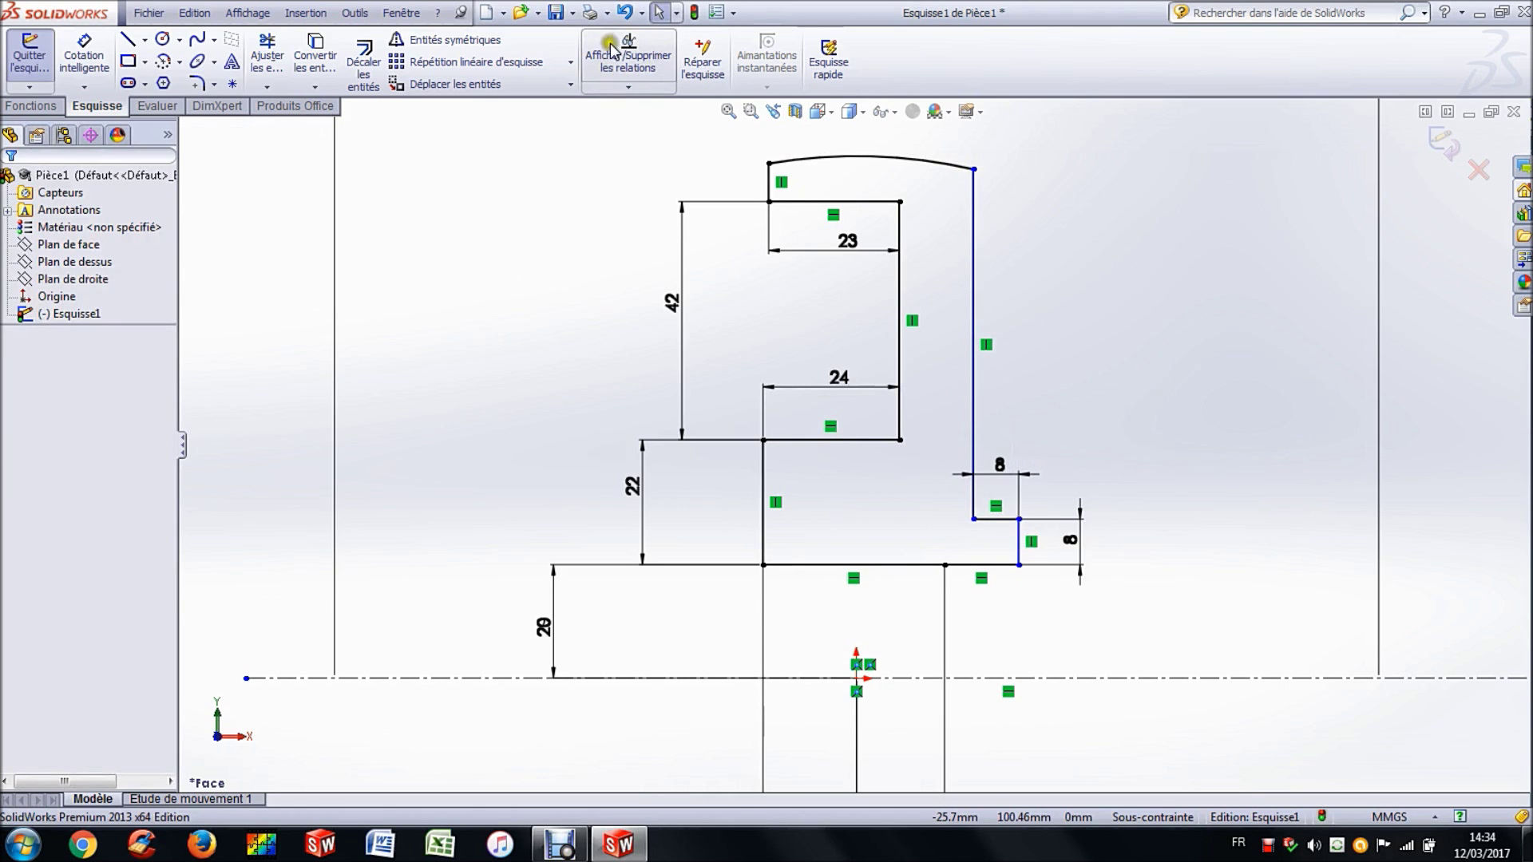
Step: Add a Coincident relation between the long right vertical edge and the intermediate point on the profile's bottom edge
{"action": "left_click", "coordinate": [629, 86]}
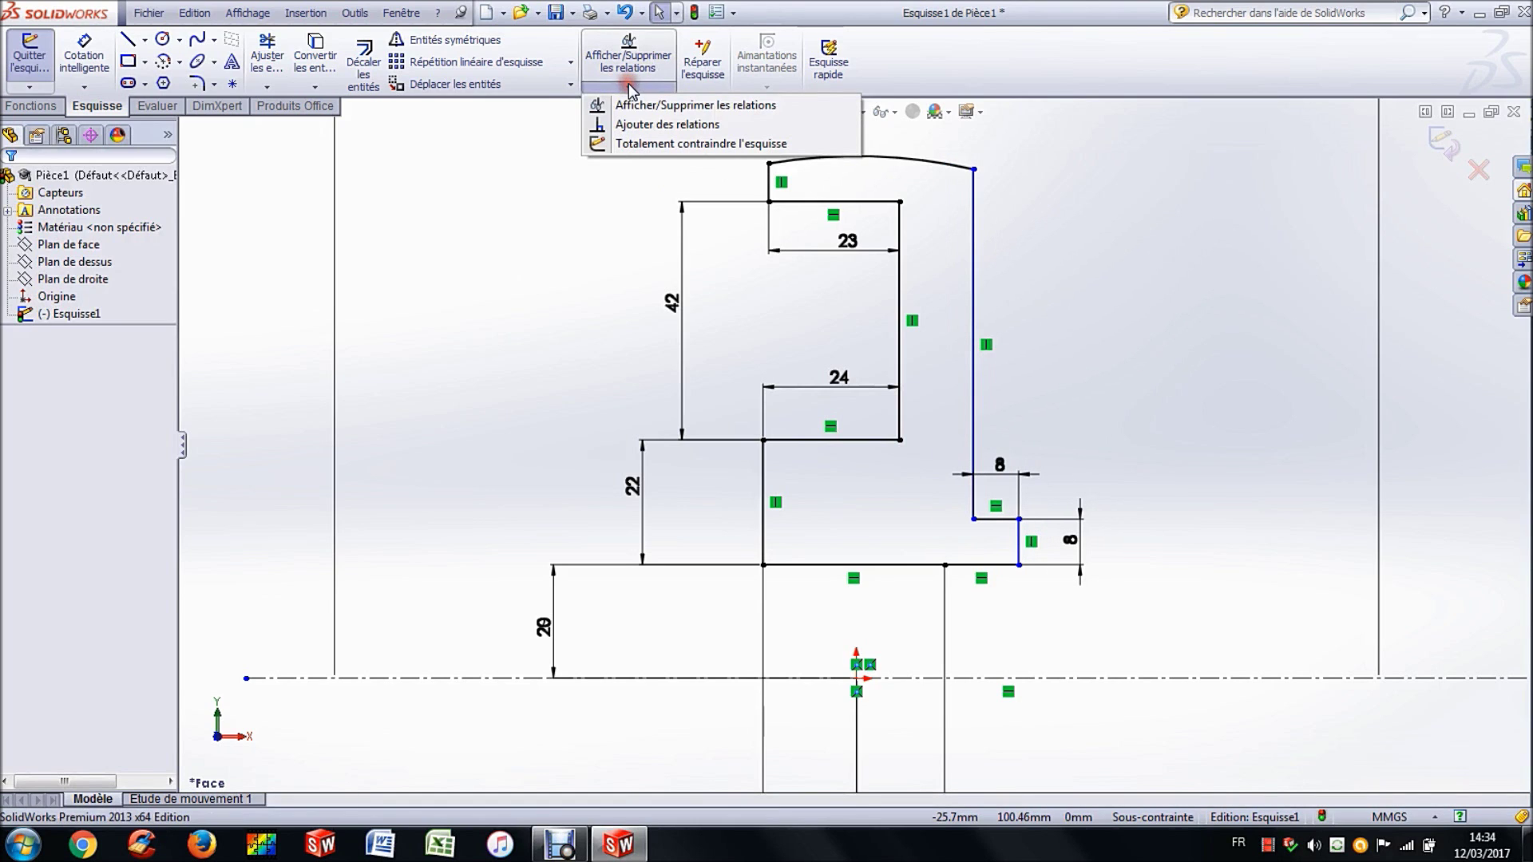
{"action": "left_click", "coordinate": [638, 126]}
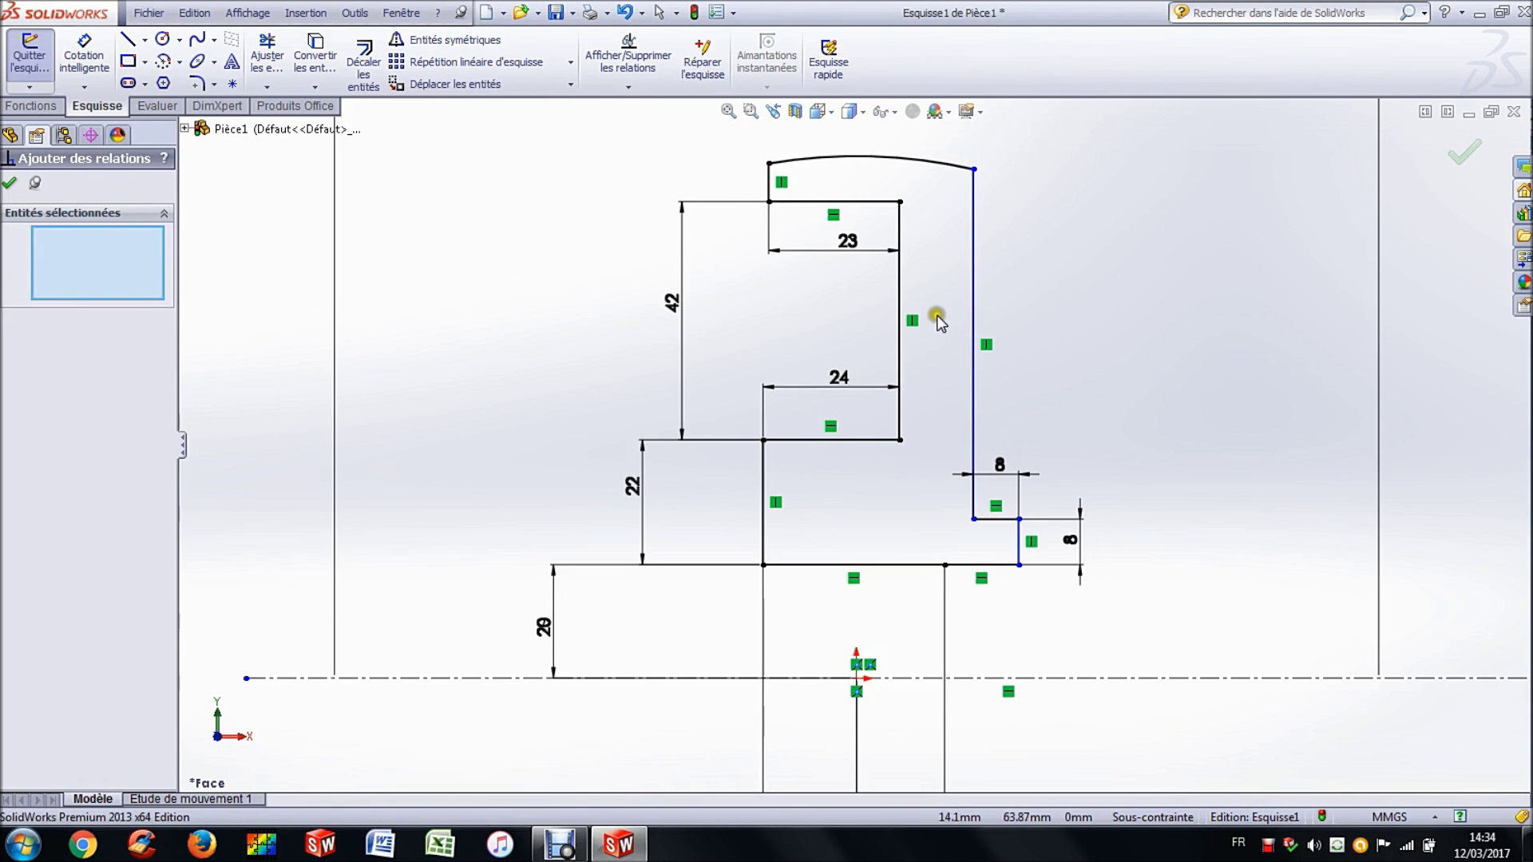
{"action": "left_click", "coordinate": [973, 320]}
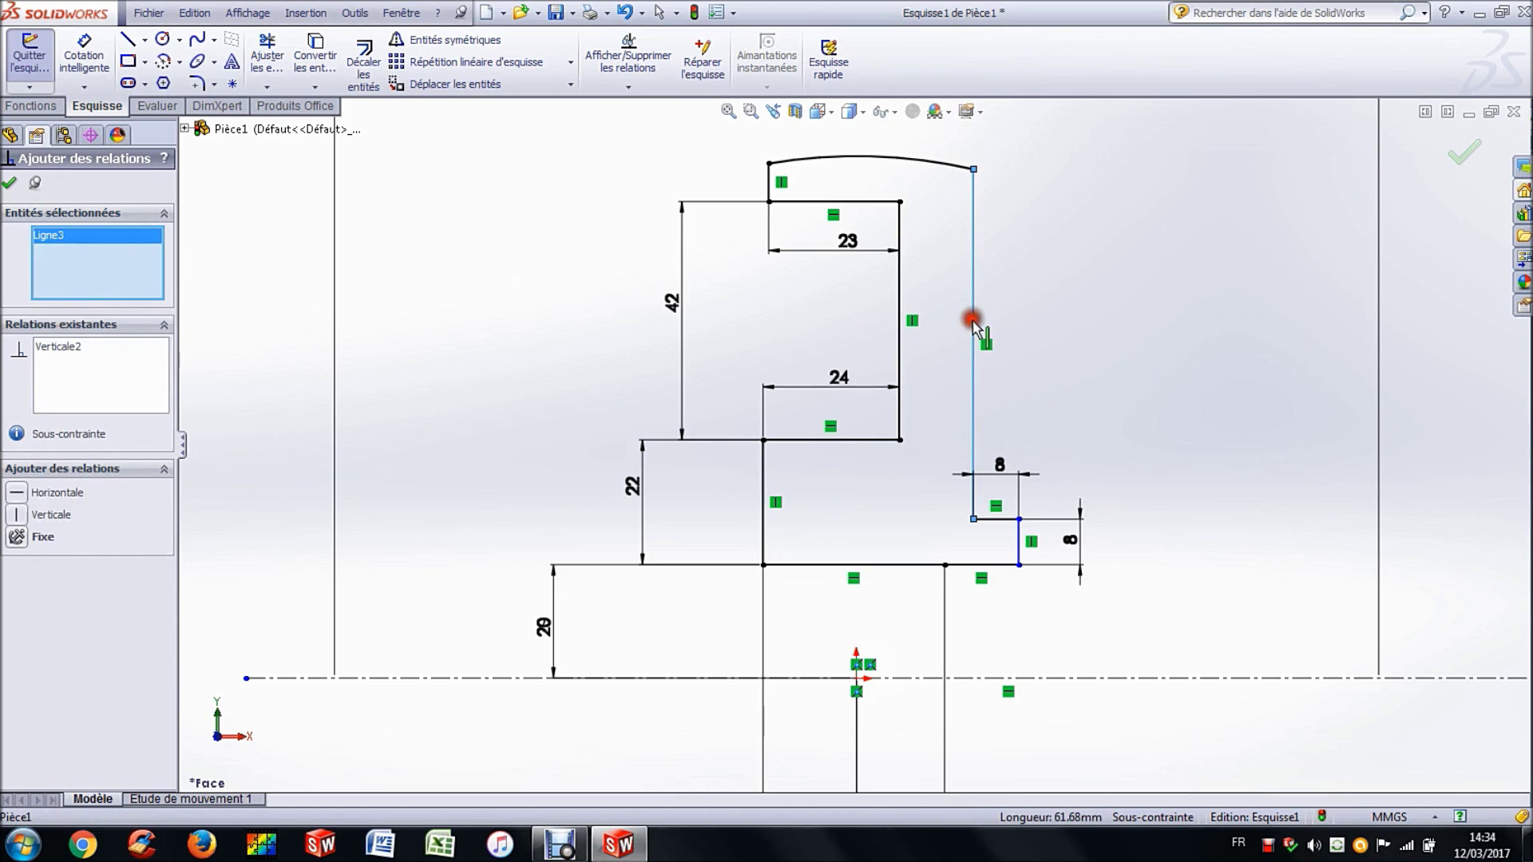
{"action": "left_click", "coordinate": [945, 565]}
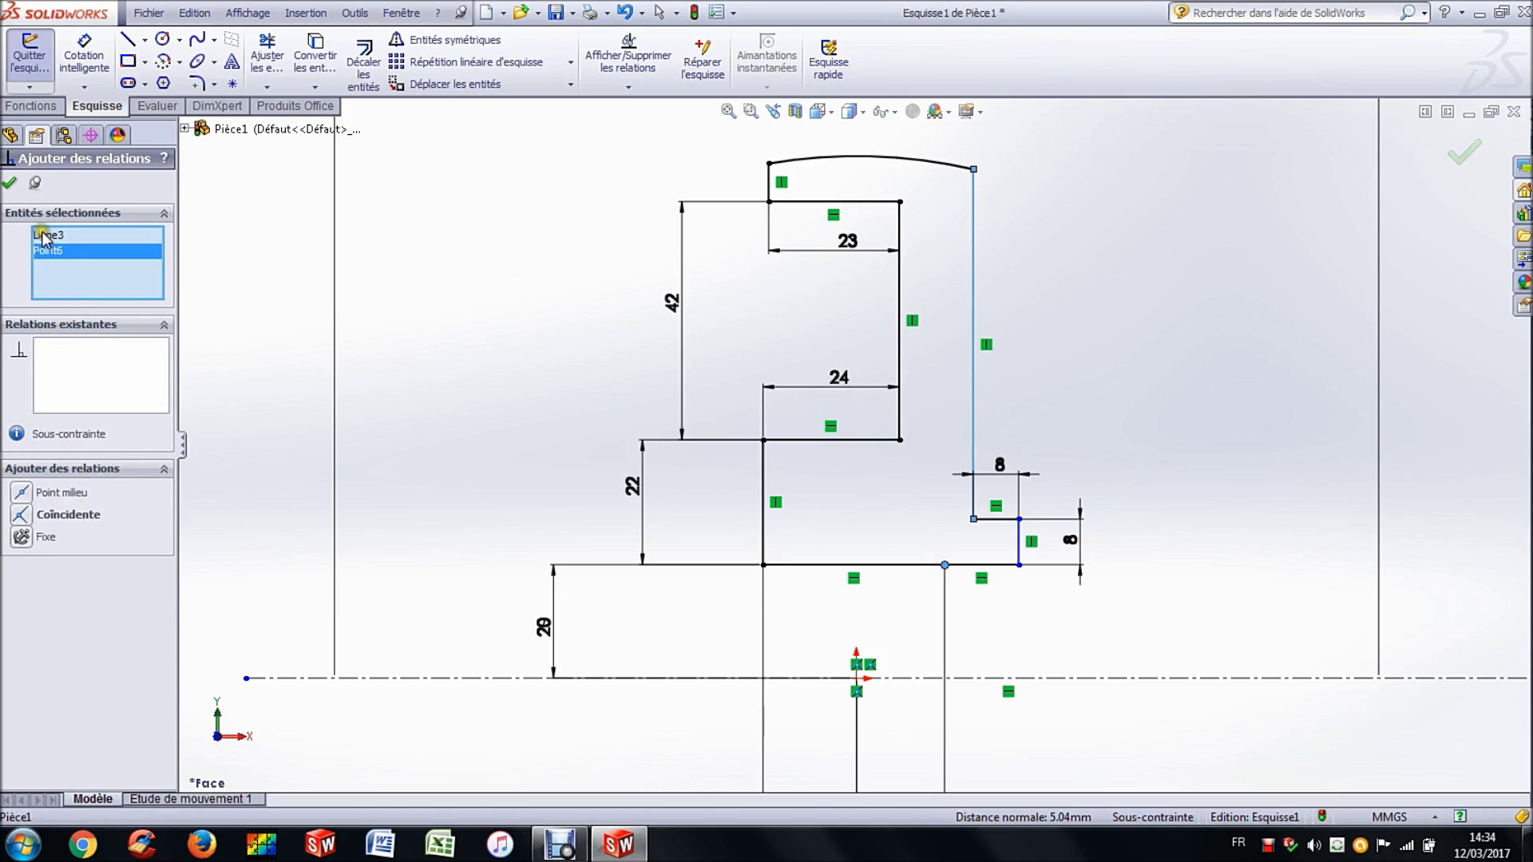
{"action": "left_click", "coordinate": [24, 517]}
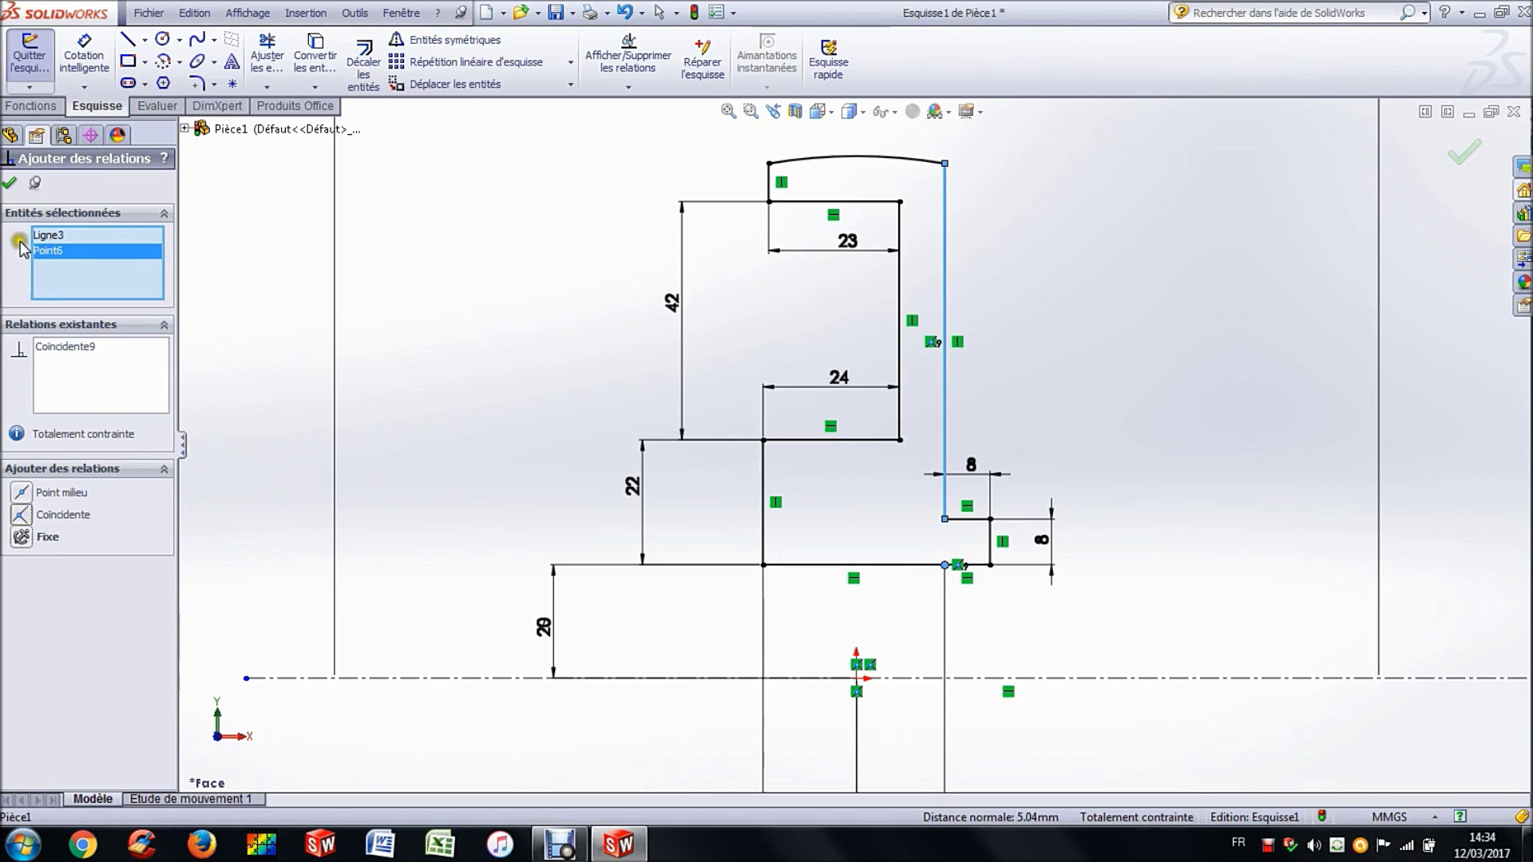
{"action": "left_click", "coordinate": [12, 186]}
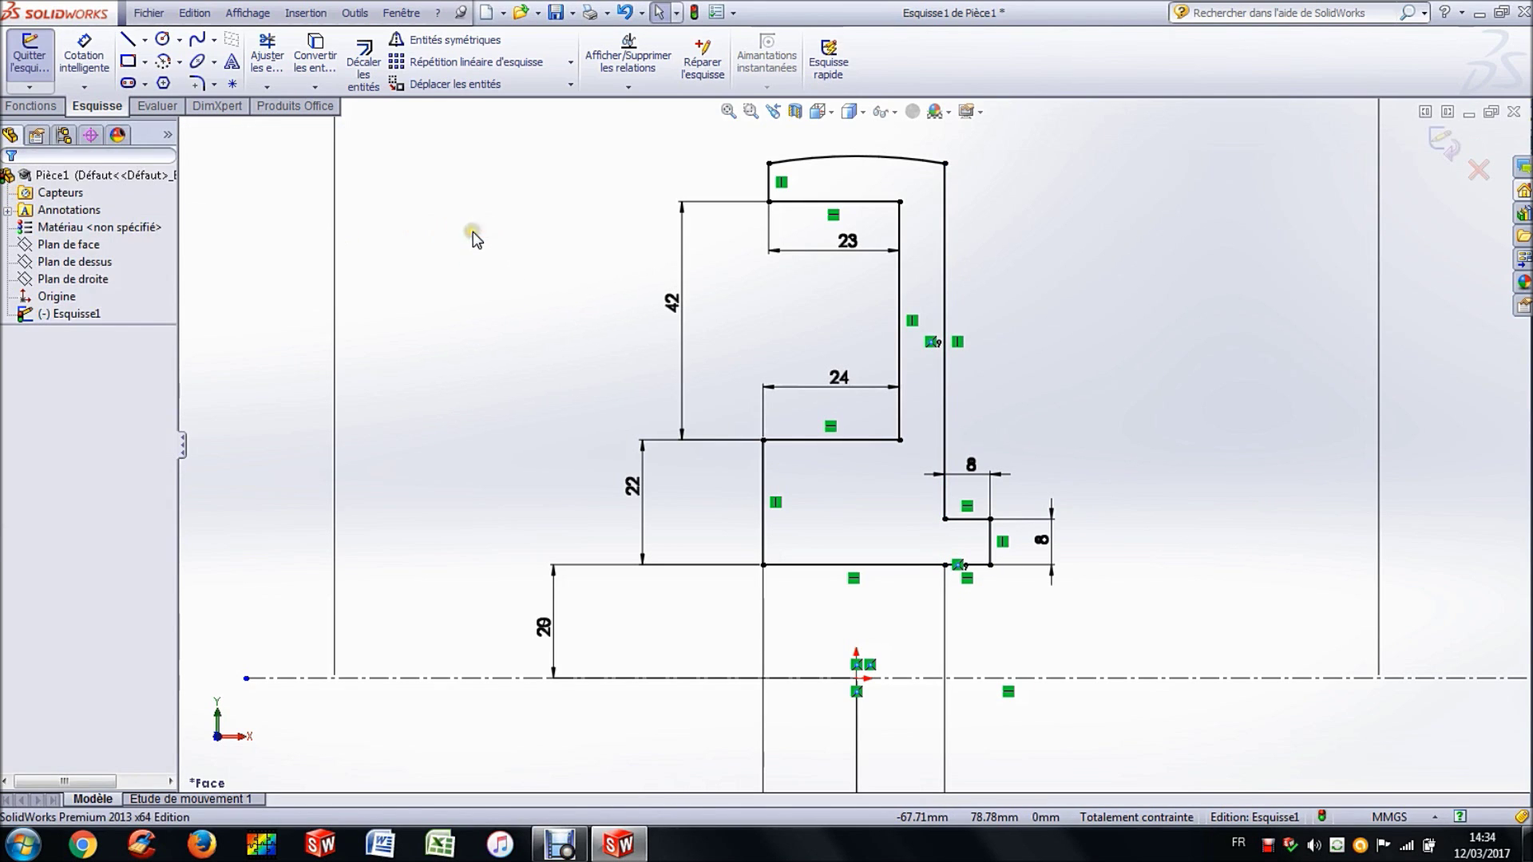
Step: Move the 42, 22, 20, 16.5 and 15.5 mm dimensions closer to the profile and fit the whole sketch in view
{"action": "left_click_drag", "start_coordinate": [672, 301], "coordinate": [716, 311]}
{"action": "left_click_drag", "start_coordinate": [637, 484], "coordinate": [719, 487]}
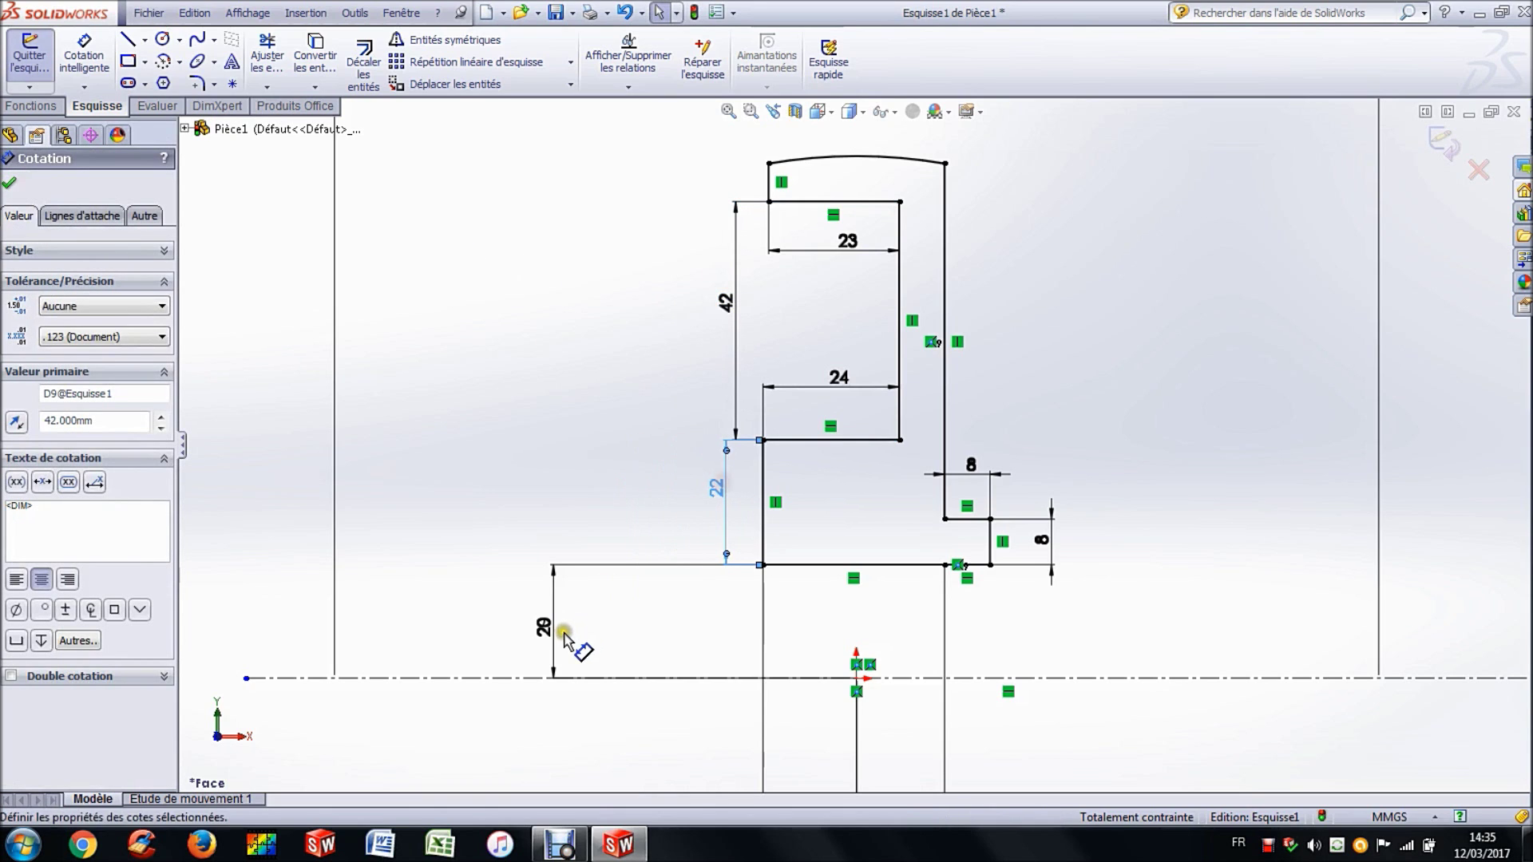
{"action": "left_click_drag", "start_coordinate": [553, 642], "coordinate": [715, 632]}
{"action": "scroll", "coordinate": [661, 585], "scroll_direction": "up", "scroll_amount": 2}
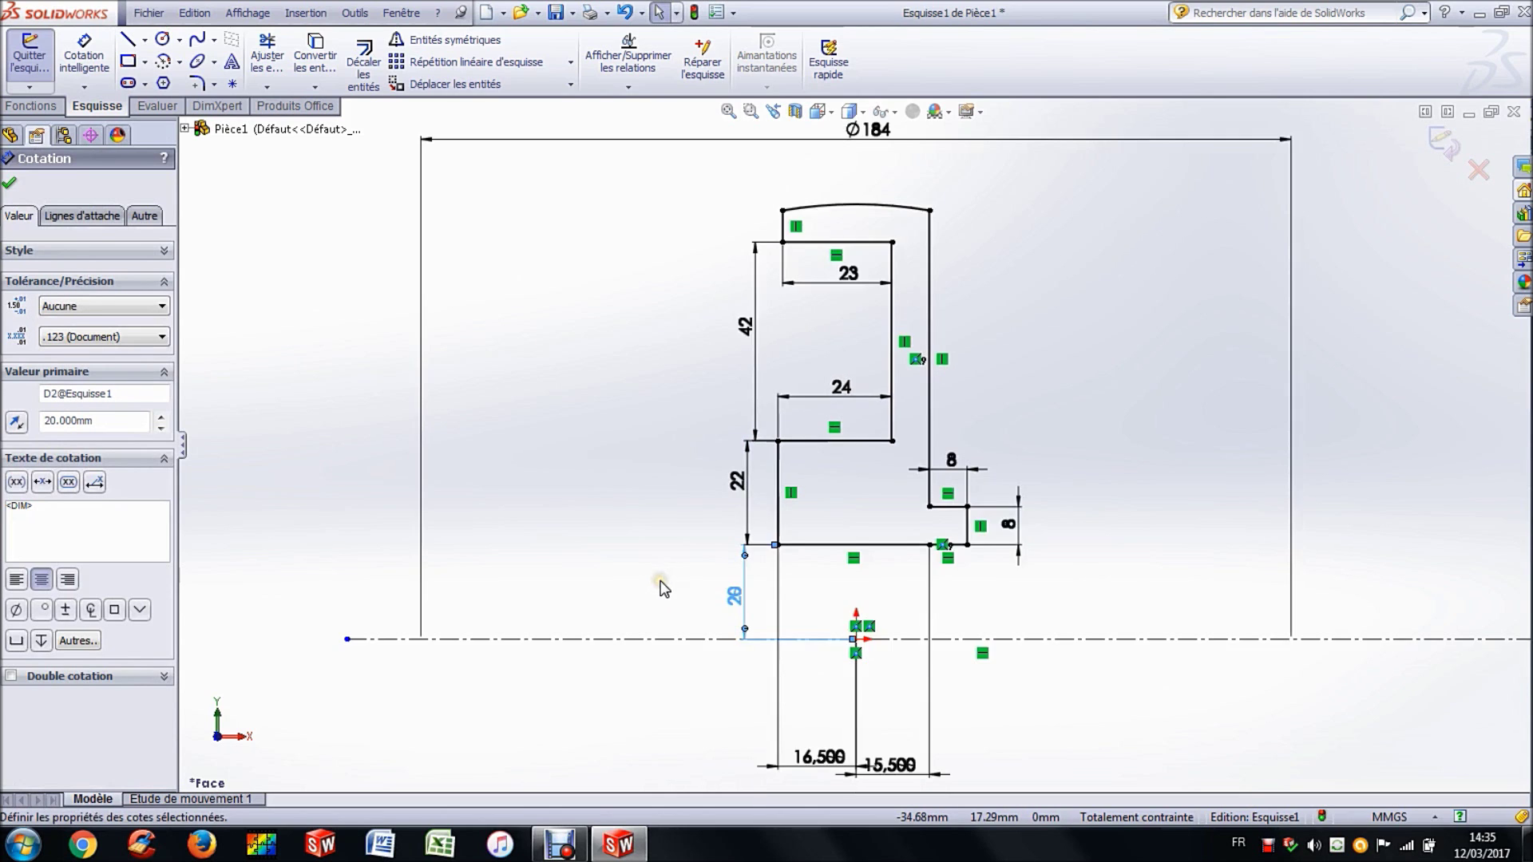
{"action": "scroll", "coordinate": [661, 585], "scroll_direction": "down", "scroll_amount": 1}
{"action": "left_click_drag", "start_coordinate": [884, 725], "coordinate": [872, 567]}
{"action": "left_click_drag", "start_coordinate": [941, 730], "coordinate": [939, 559]}
{"action": "left_click", "coordinate": [728, 111]}
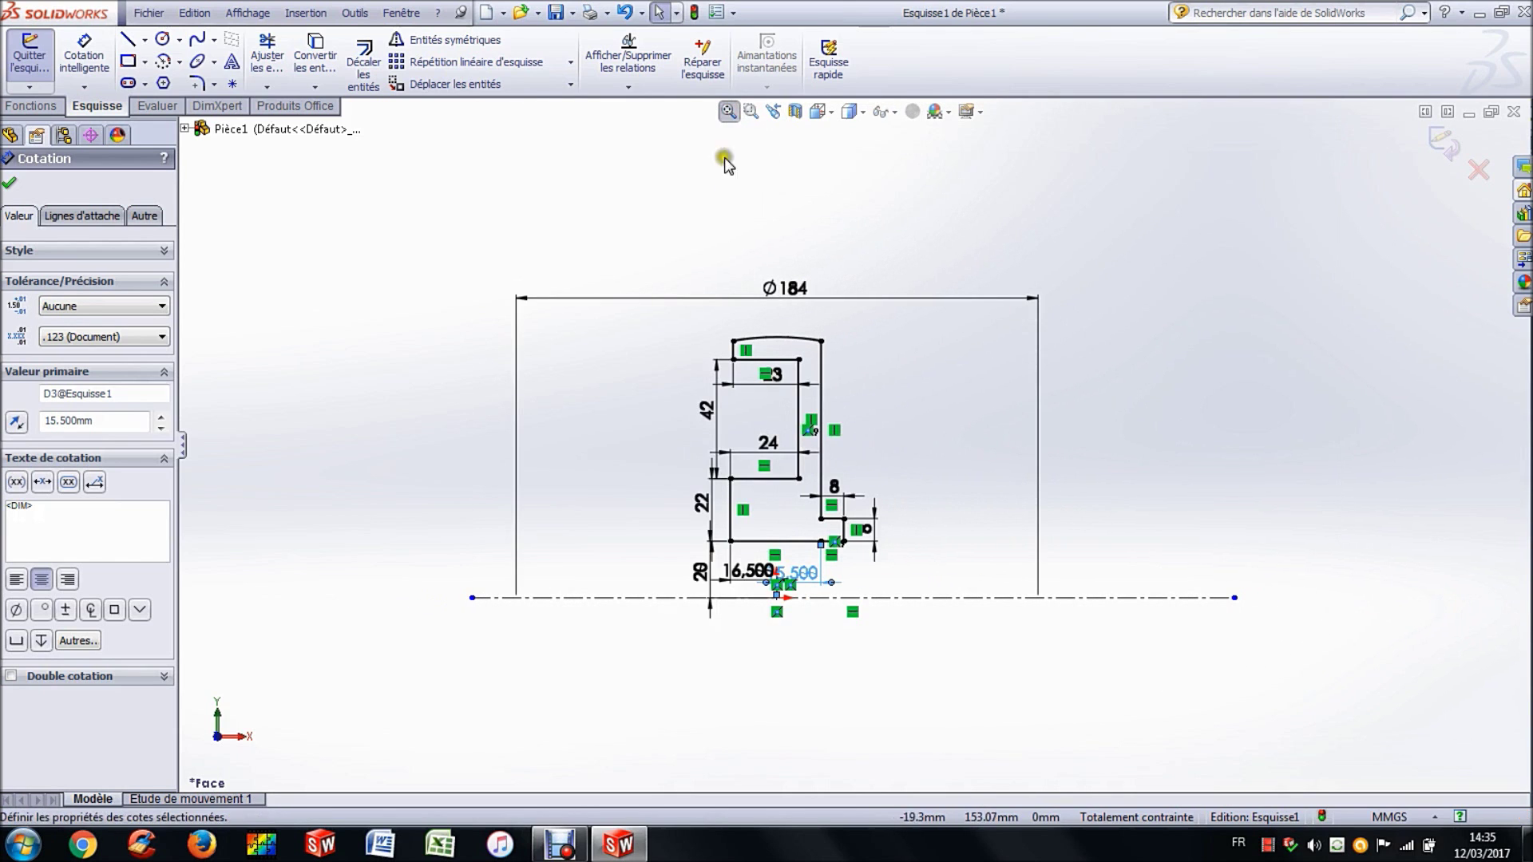
{"action": "left_click", "coordinate": [650, 188]}
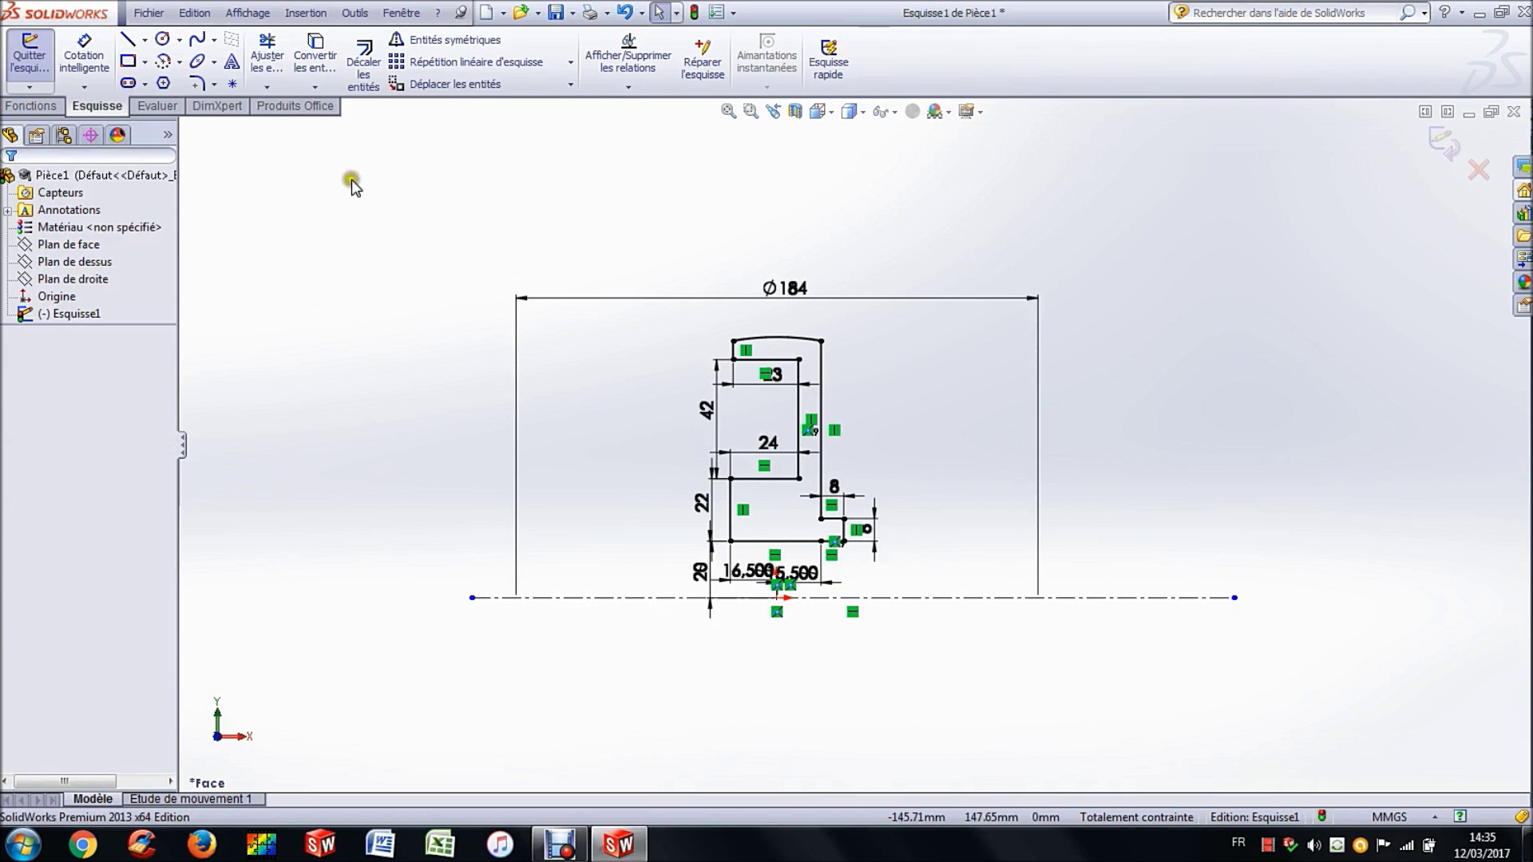
Step: Revolve the profile 360 degrees about the horizontal construction axis into a solid boss
{"action": "left_click", "coordinate": [29, 109]}
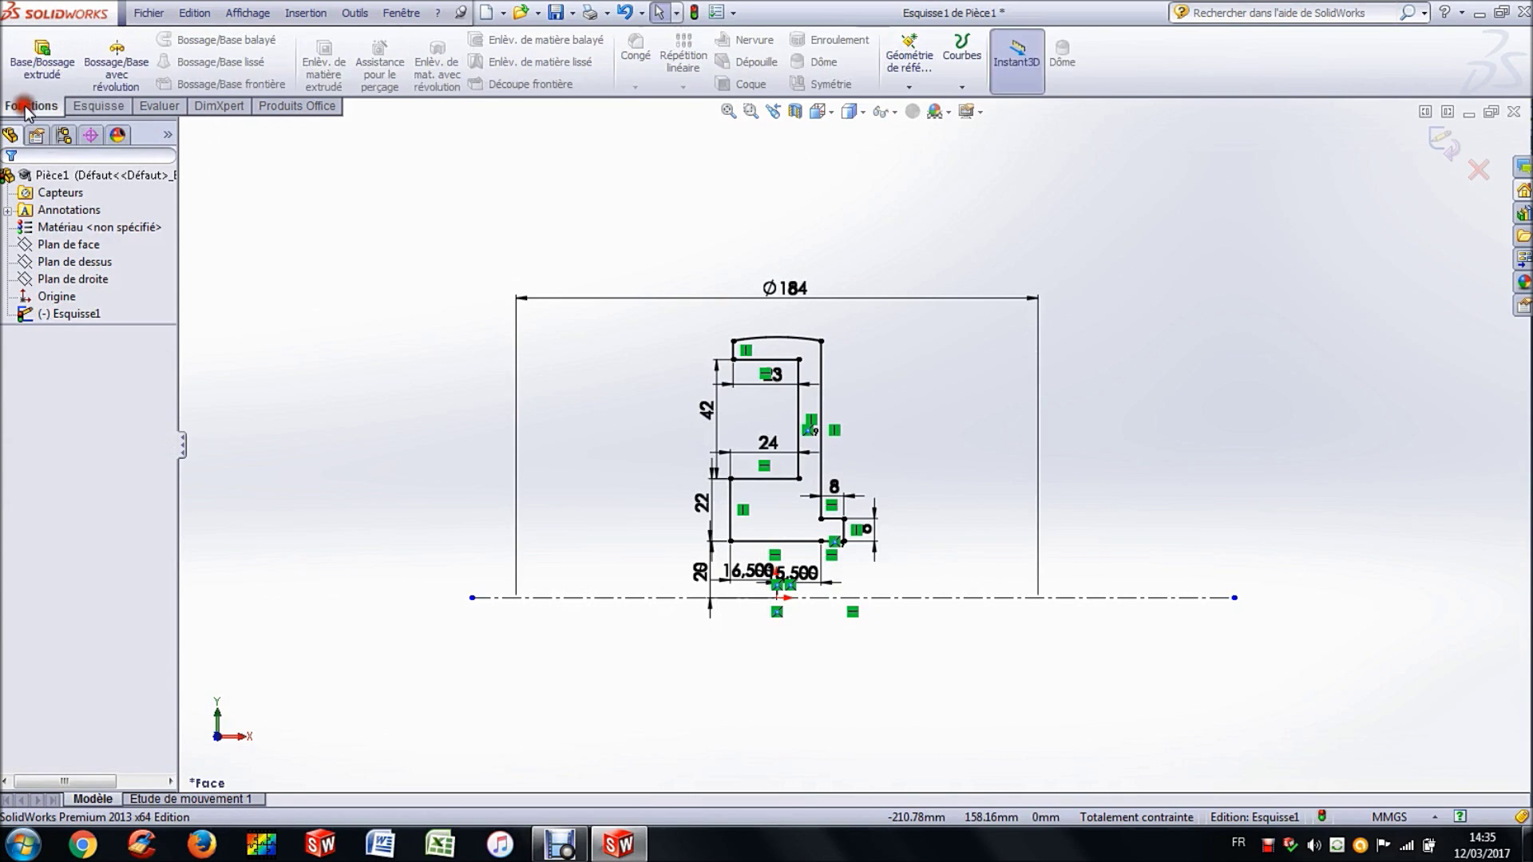
{"action": "left_click", "coordinate": [136, 80]}
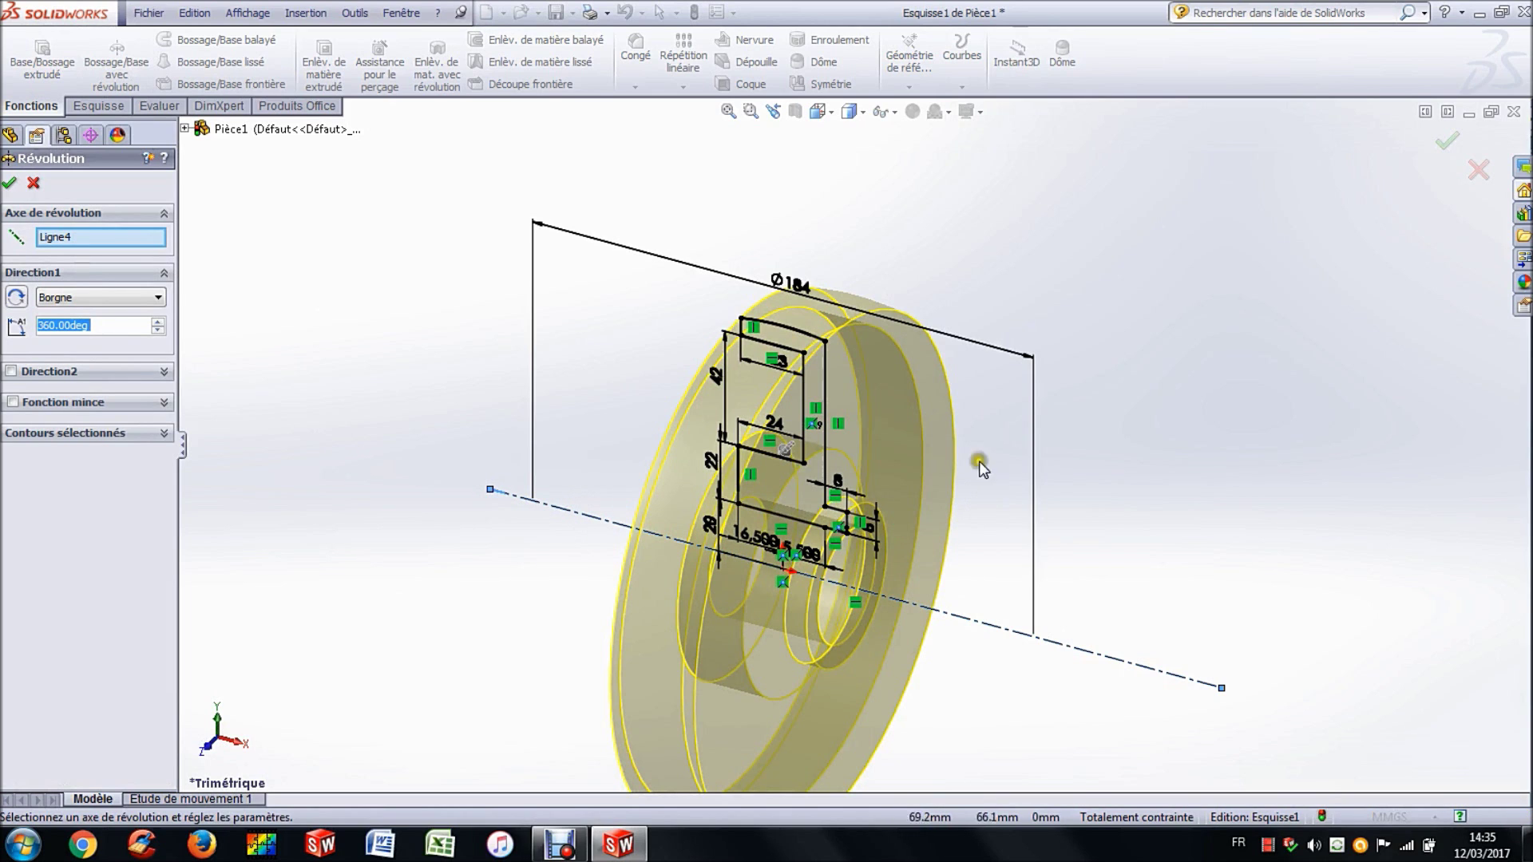
{"action": "left_click", "coordinate": [9, 185]}
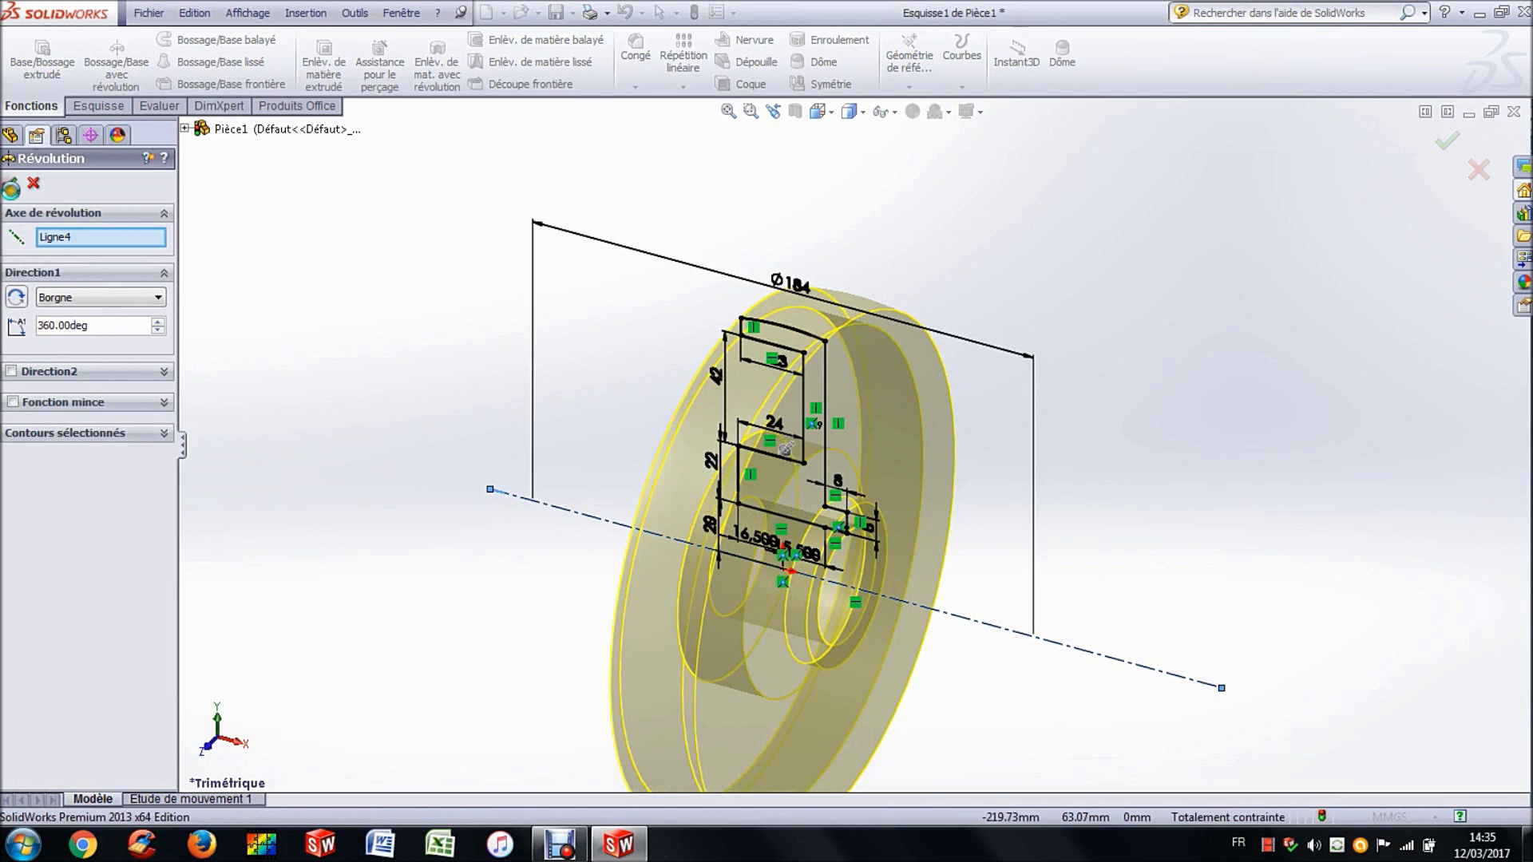
Step: Chamfer the outer circular edge of the small raised collar around the bore with a 2 mm distance and a 45-degree angle
{"action": "middle_click_drag", "start_coordinate": [430, 327], "coordinate": [556, 440]}
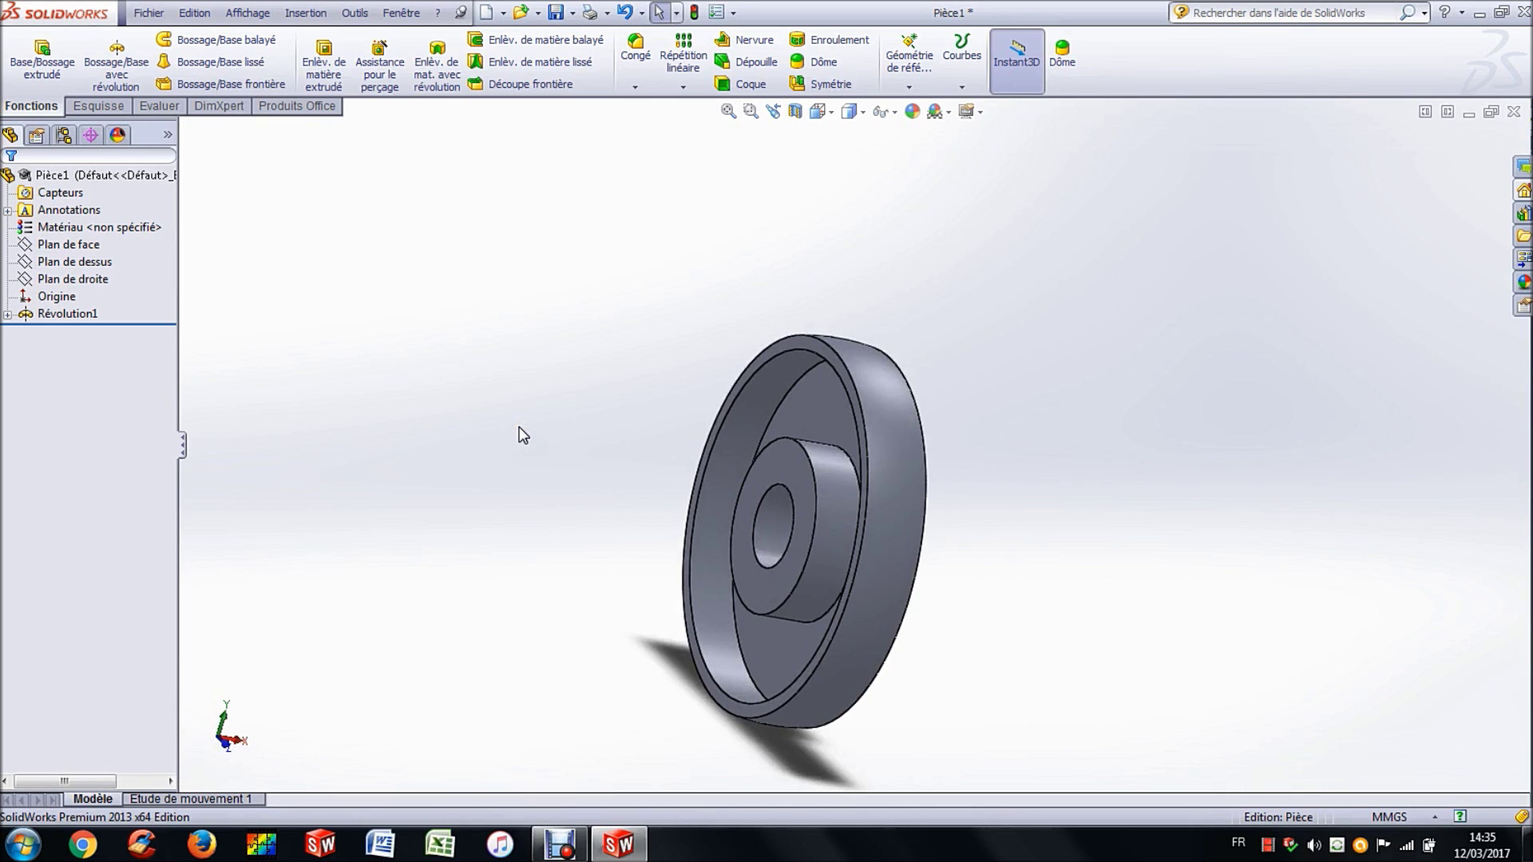
{"action": "middle_click_drag", "start_coordinate": [1025, 367], "coordinate": [739, 298]}
{"action": "scroll", "coordinate": [798, 495], "scroll_direction": "down", "scroll_amount": 3}
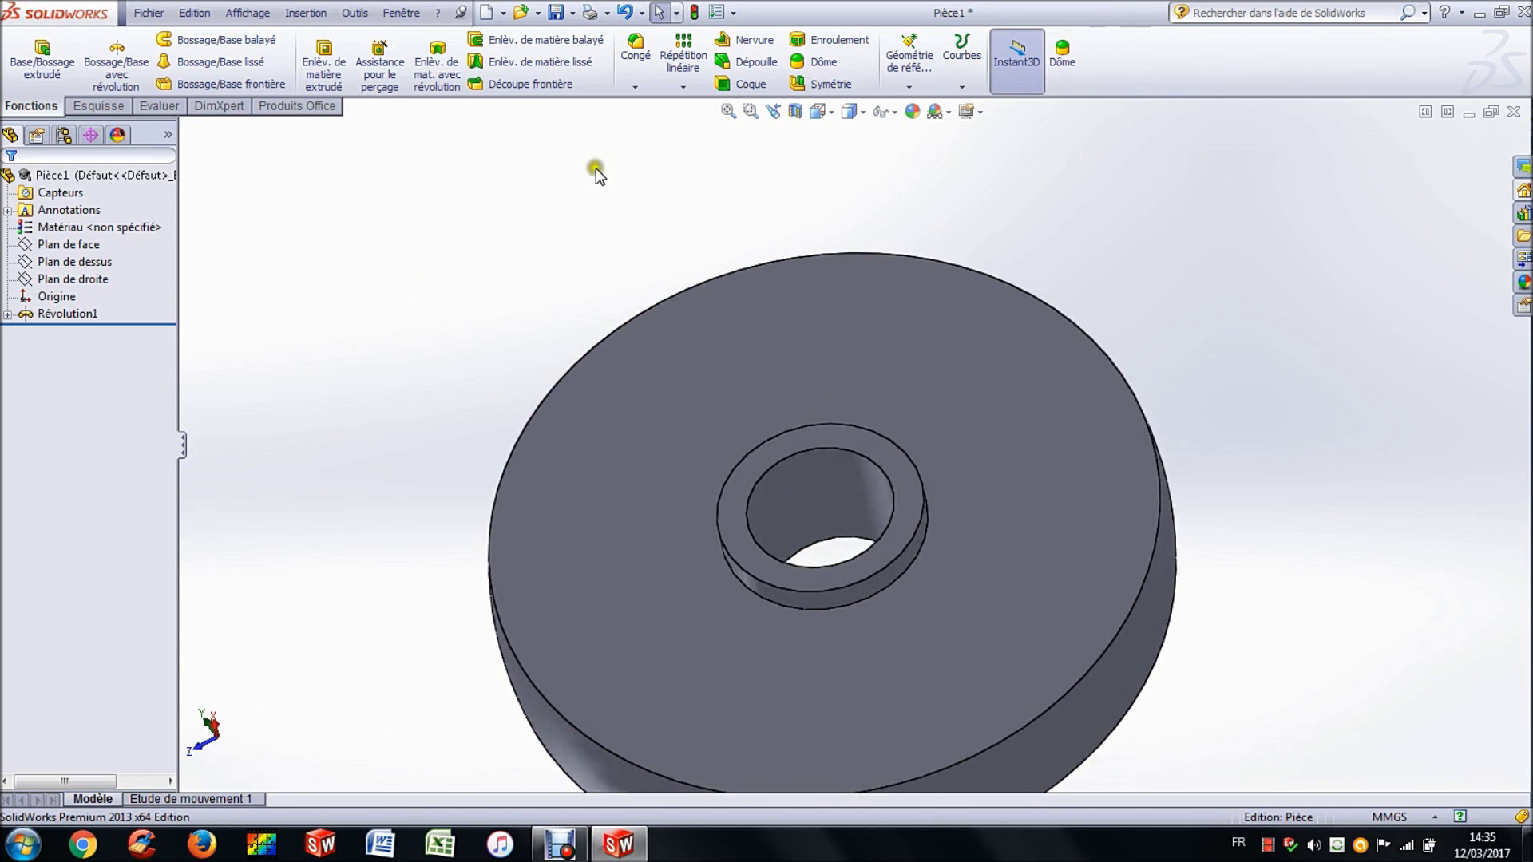
{"action": "left_click", "coordinate": [636, 87]}
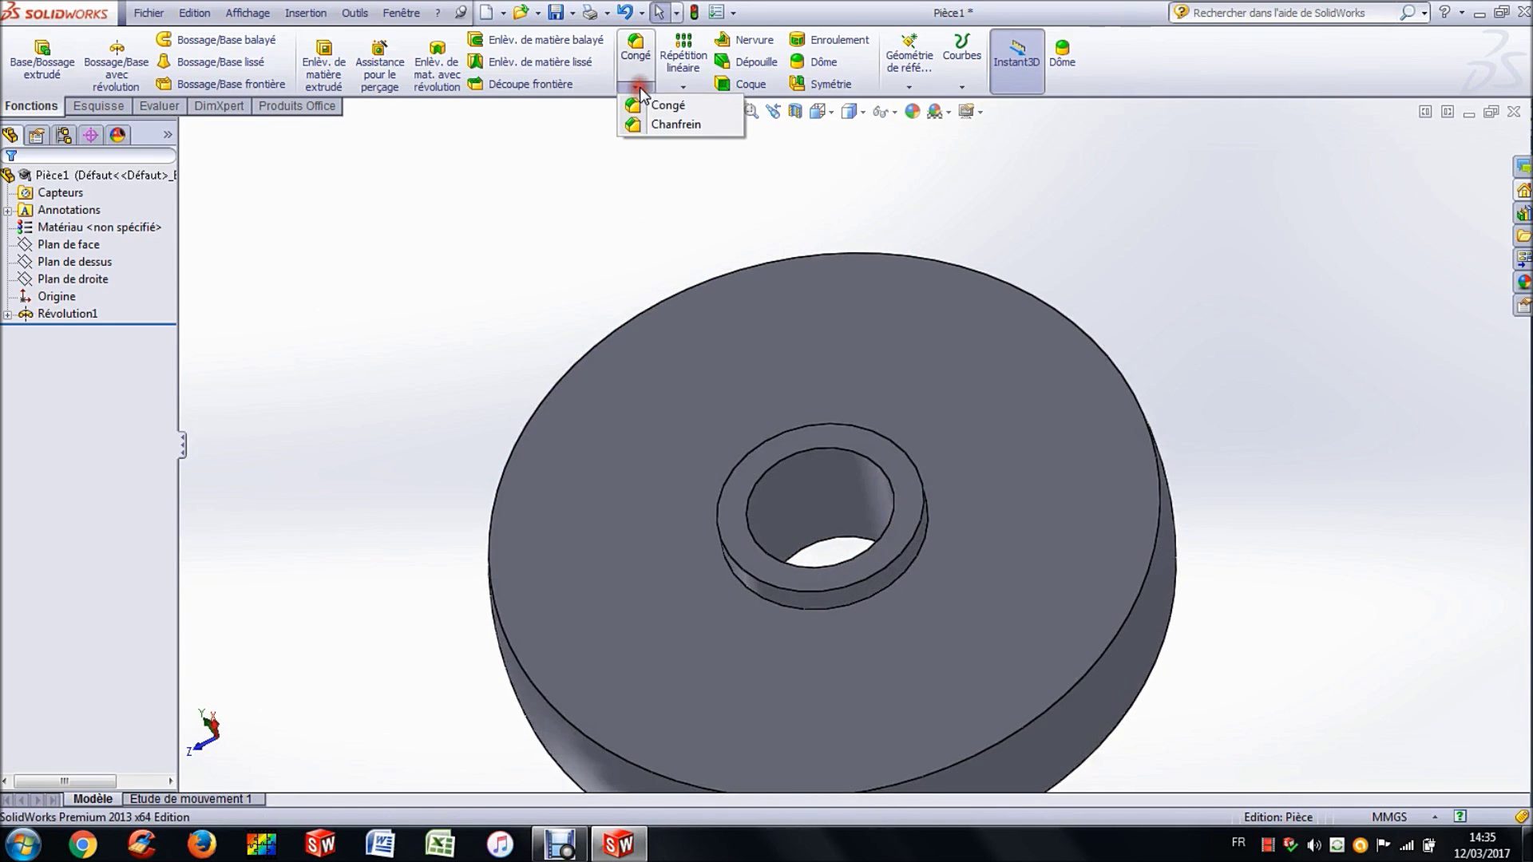
{"action": "left_click", "coordinate": [684, 124]}
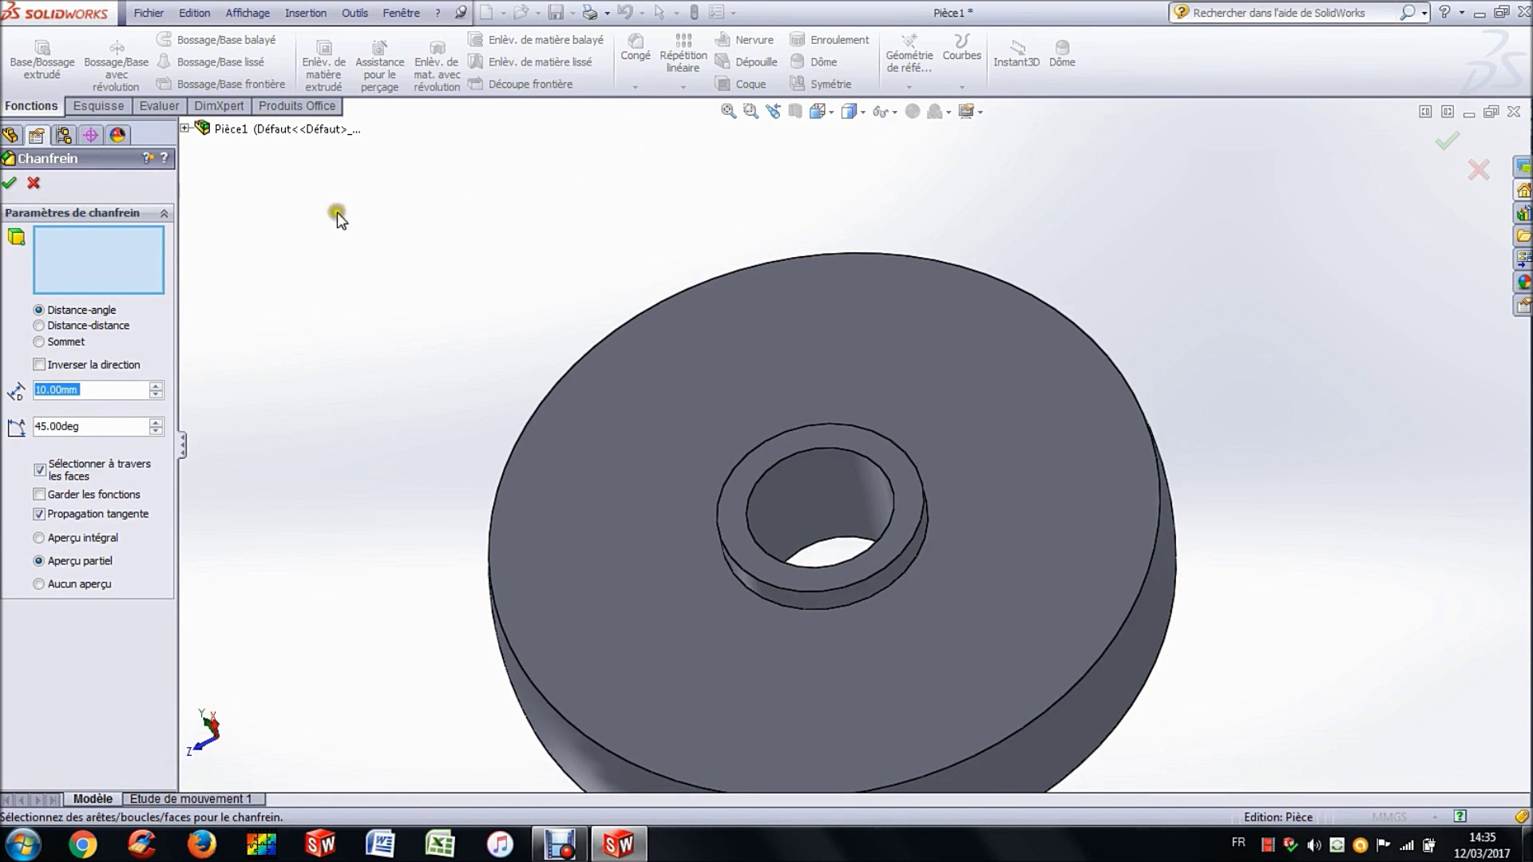
{"action": "type", "text": "2"}
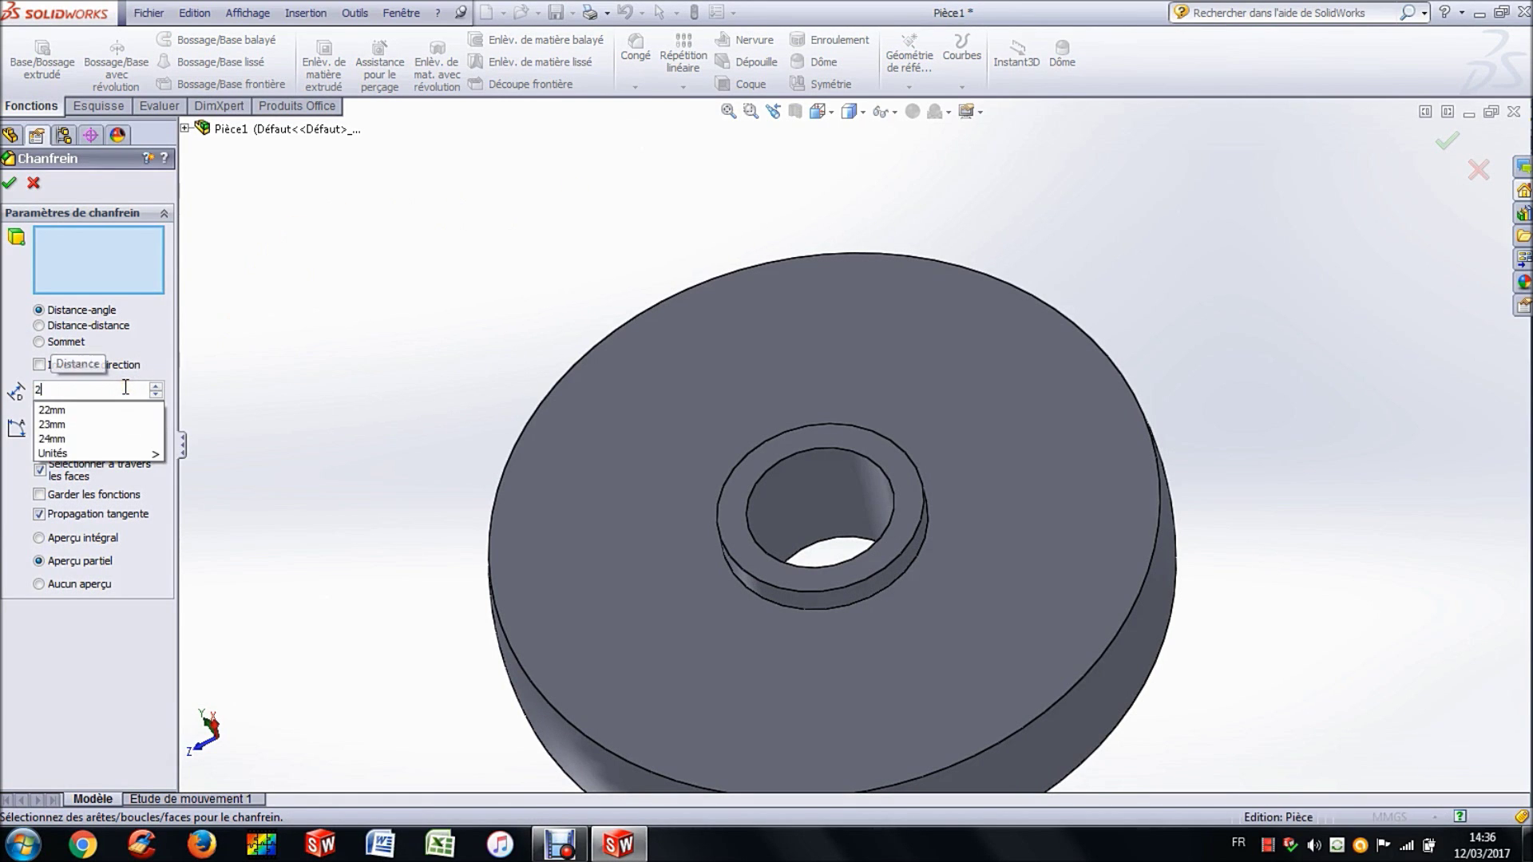
{"action": "left_click", "coordinate": [275, 385]}
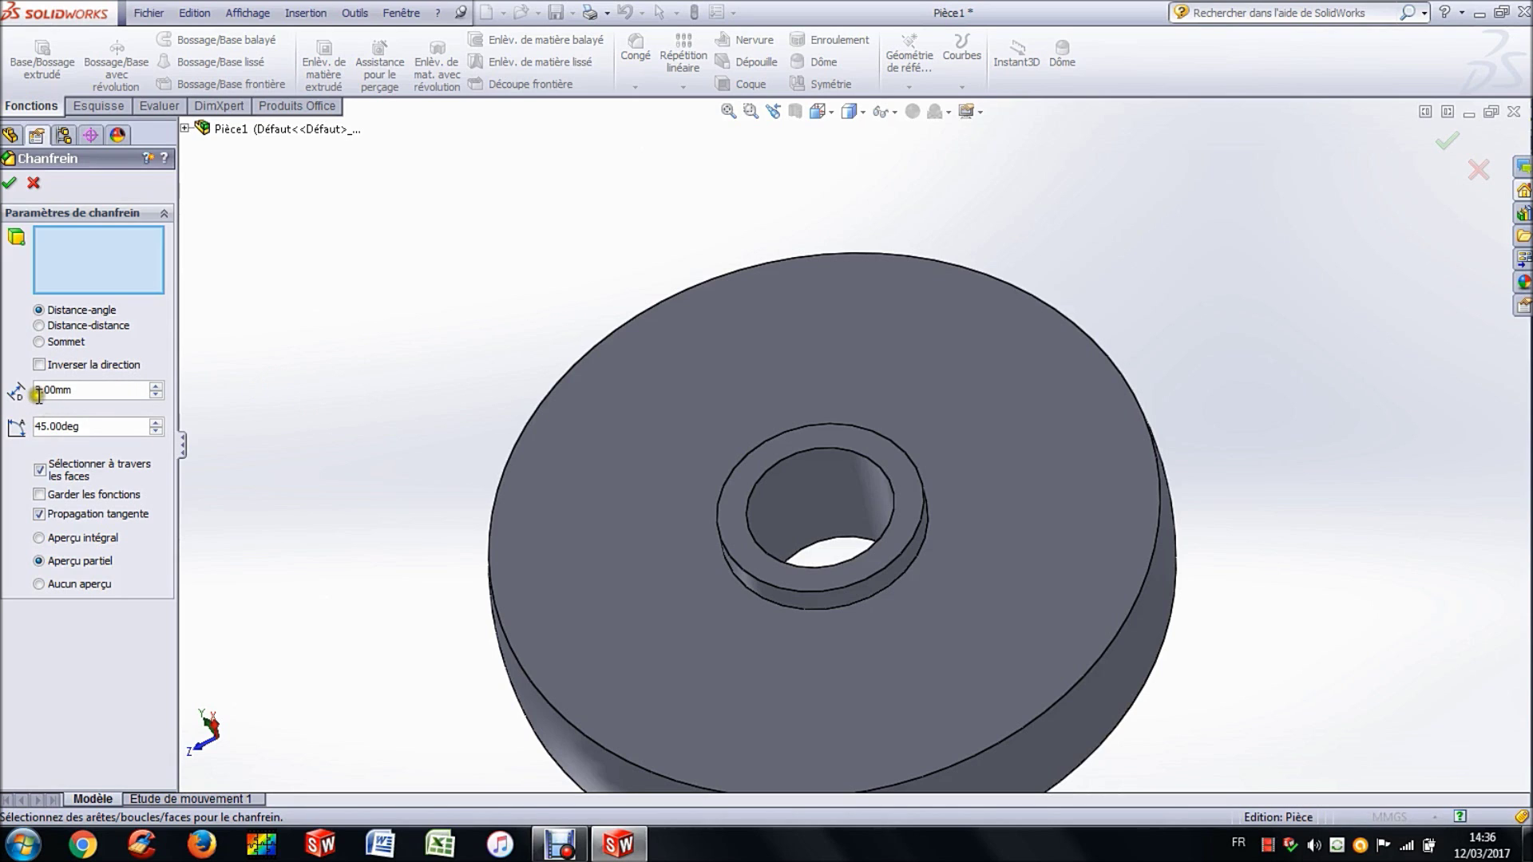
{"action": "left_click", "coordinate": [43, 429]}
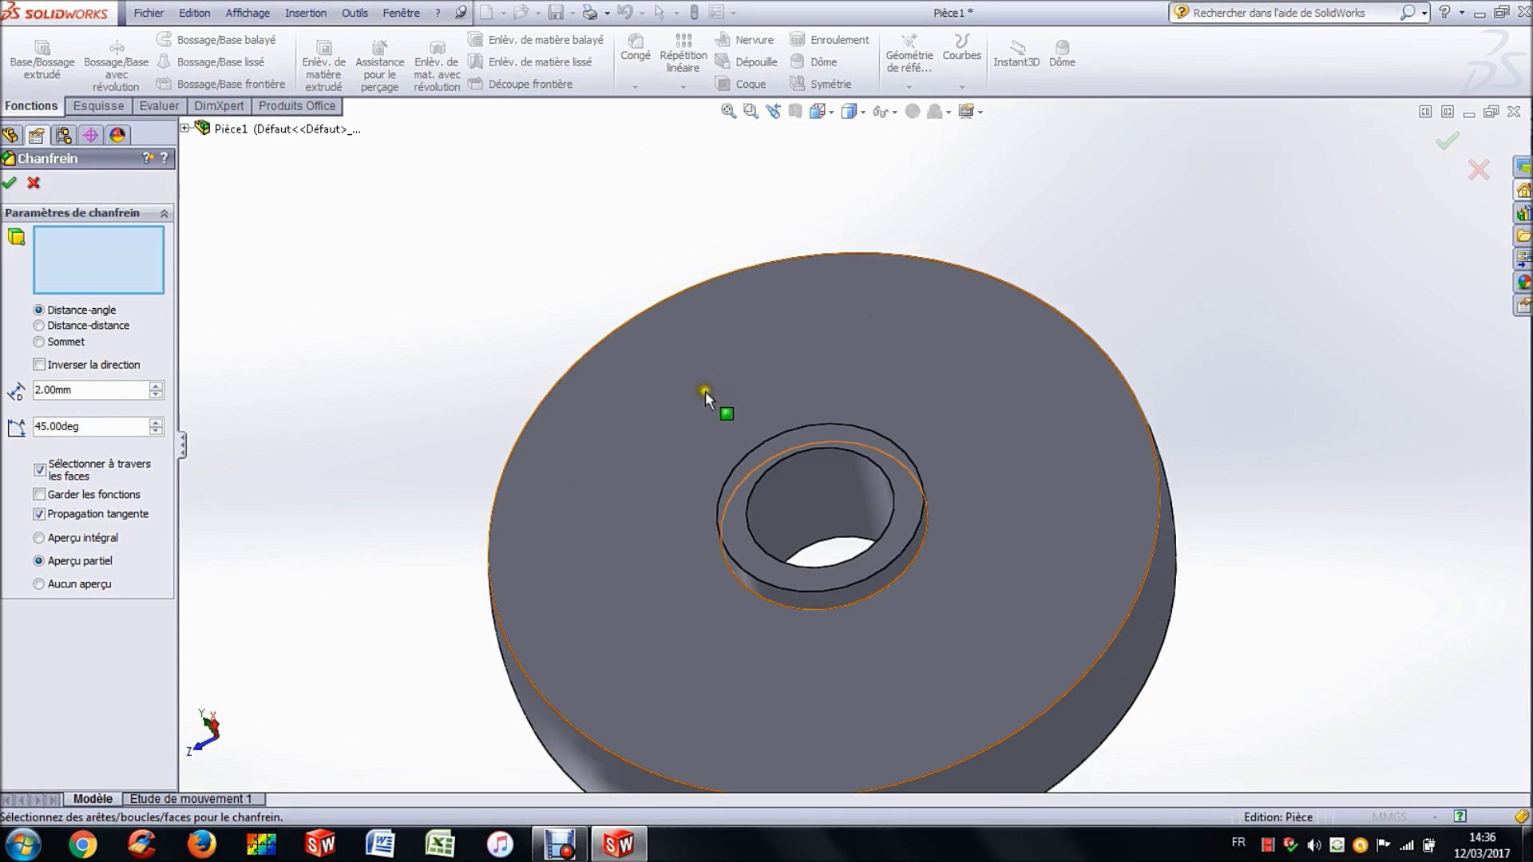
{"action": "left_click", "coordinate": [782, 435]}
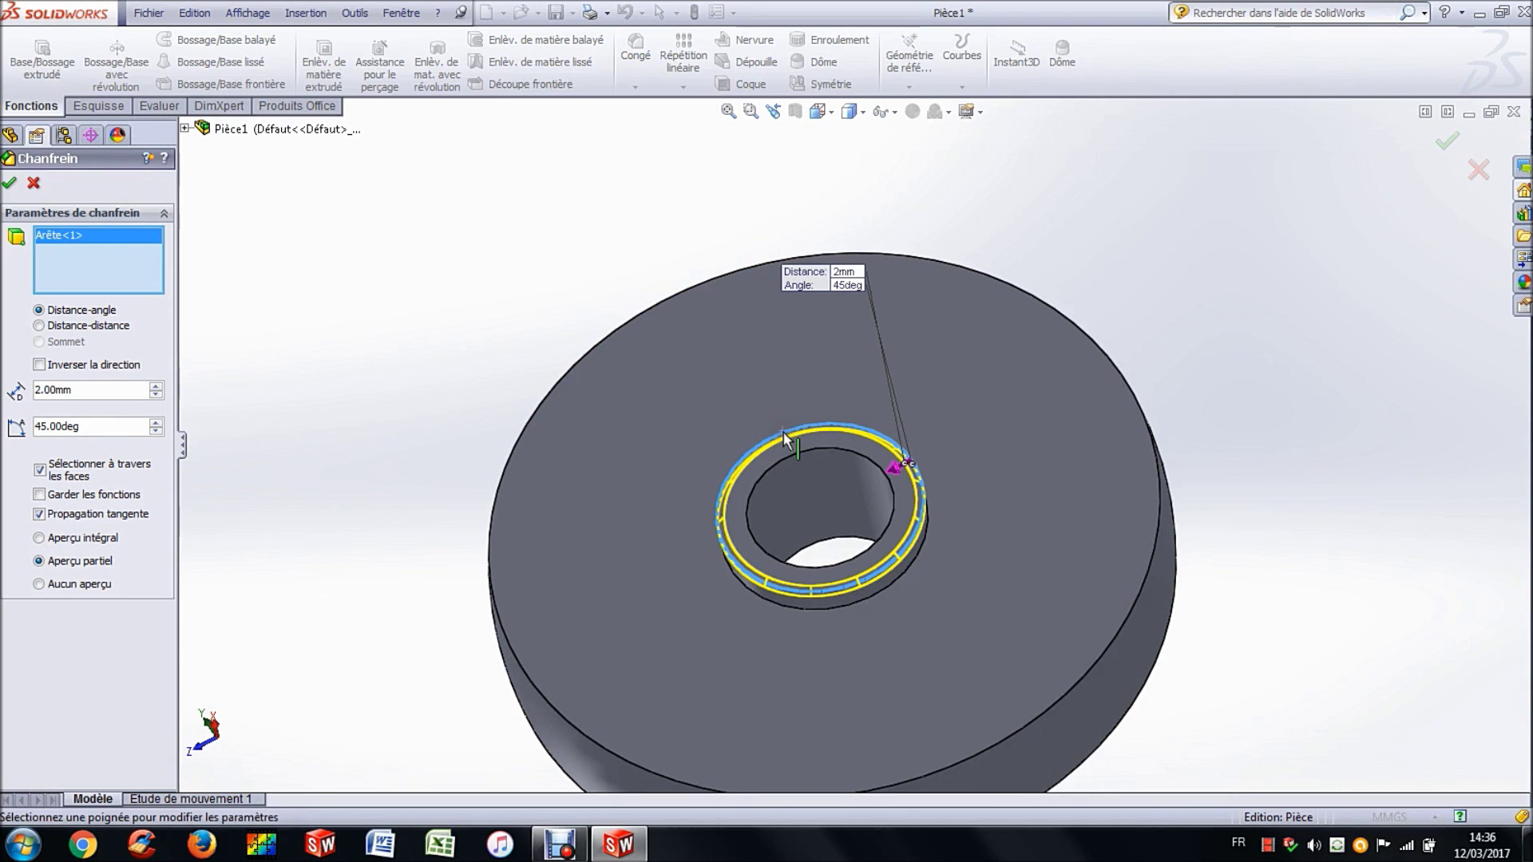
{"action": "left_click", "coordinate": [11, 185]}
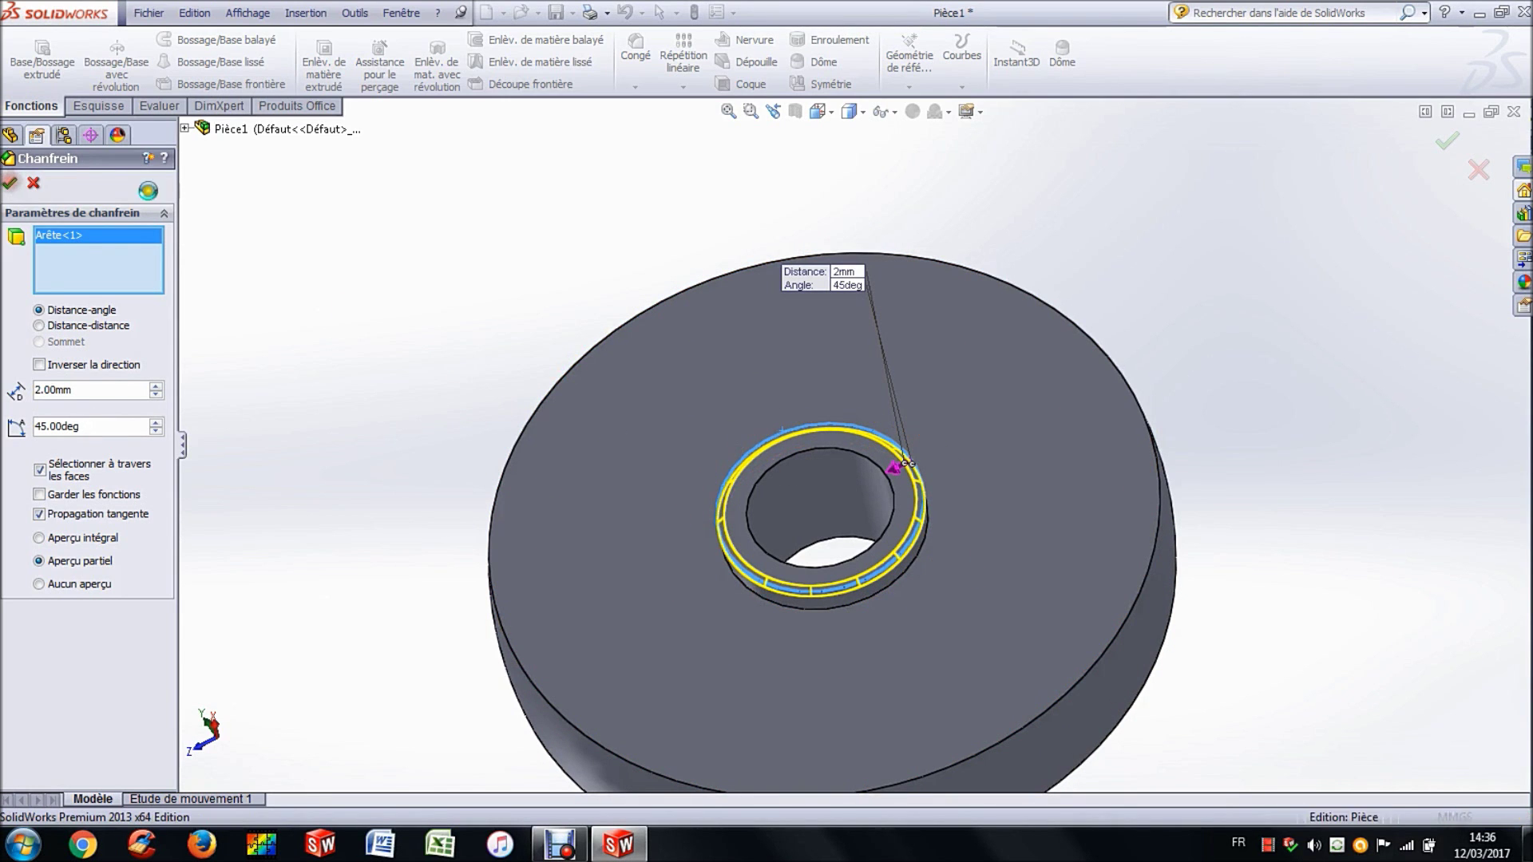
Step: Fillet the hub's outer end edge, the hub's base edge and the rim's two inner edges on the recessed side with a 2 mm radius
{"action": "middle_click_drag", "start_coordinate": [390, 328], "coordinate": [576, 249]}
{"action": "scroll", "coordinate": [731, 447], "scroll_direction": "down", "scroll_amount": 3}
{"action": "scroll", "coordinate": [726, 507], "scroll_direction": "up", "scroll_amount": 5}
{"action": "scroll", "coordinate": [791, 575], "scroll_direction": "down", "scroll_amount": 1}
{"action": "middle_click_drag", "start_coordinate": [831, 636], "coordinate": [678, 191]}
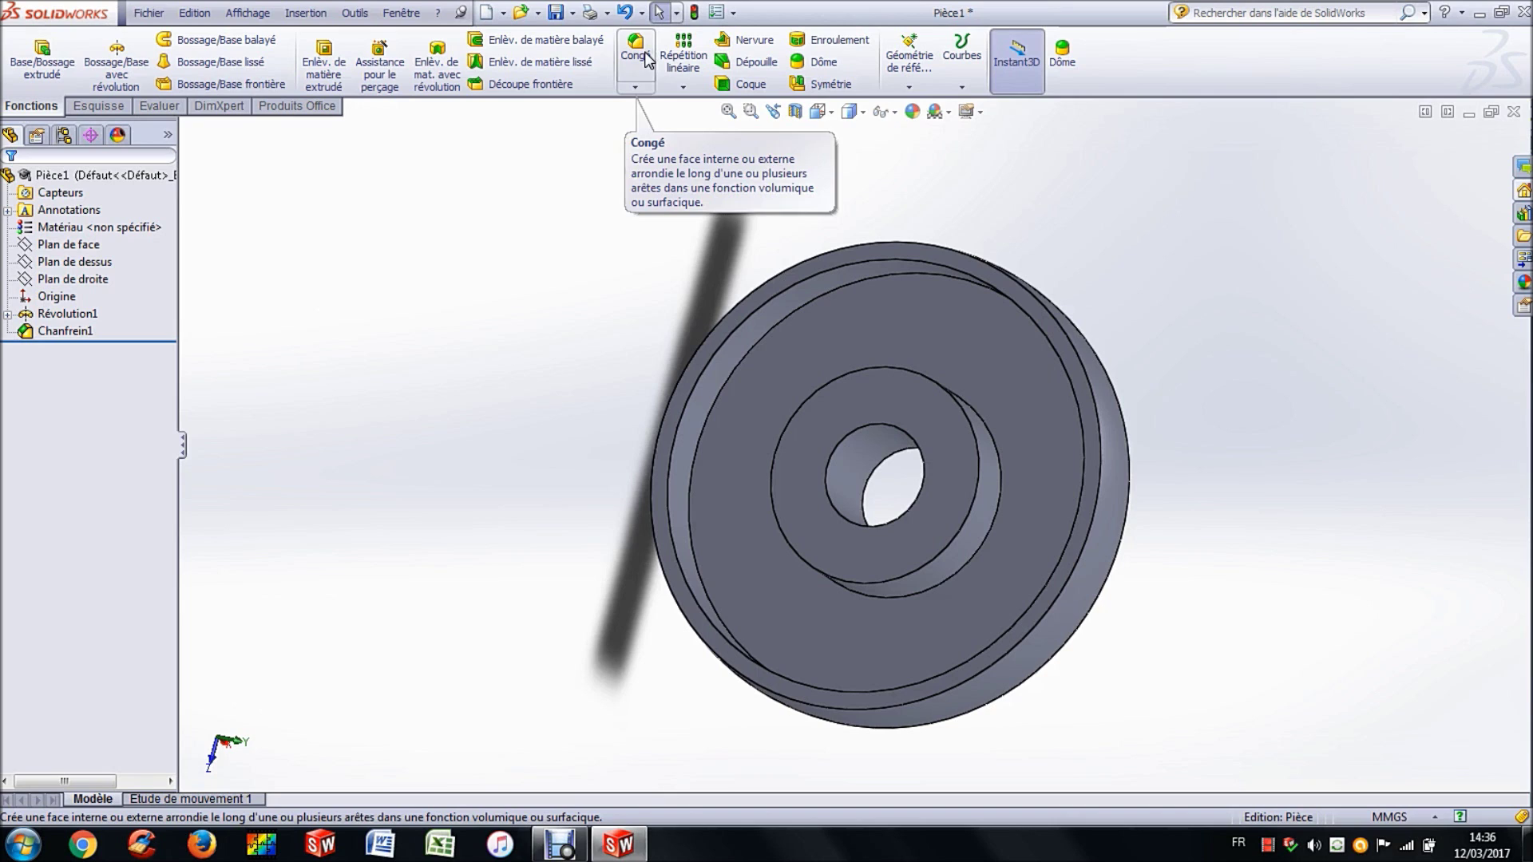
{"action": "left_click", "coordinate": [640, 89]}
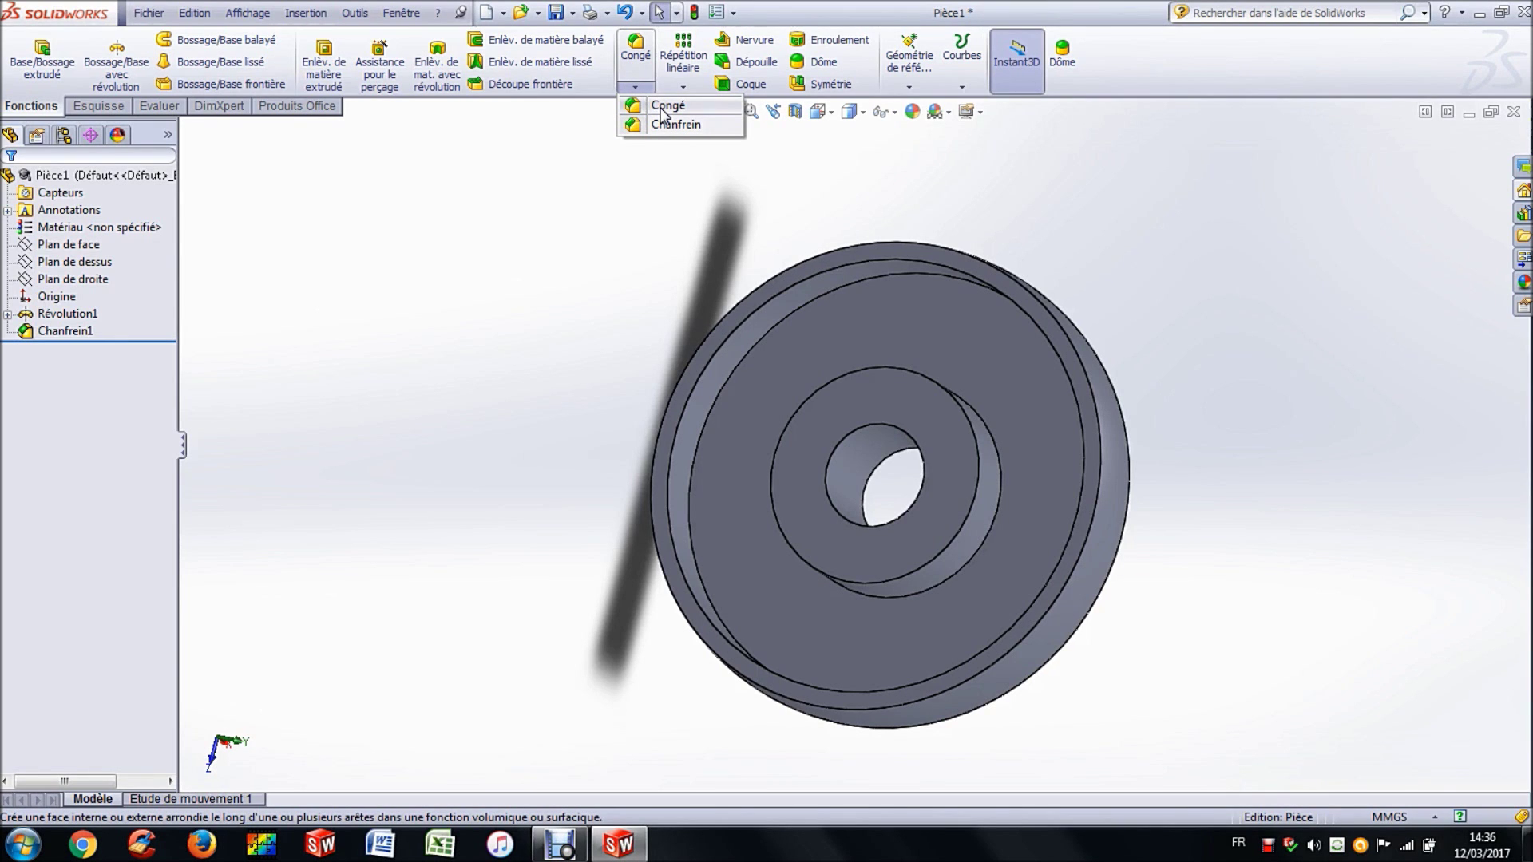
{"action": "left_click", "coordinate": [665, 105]}
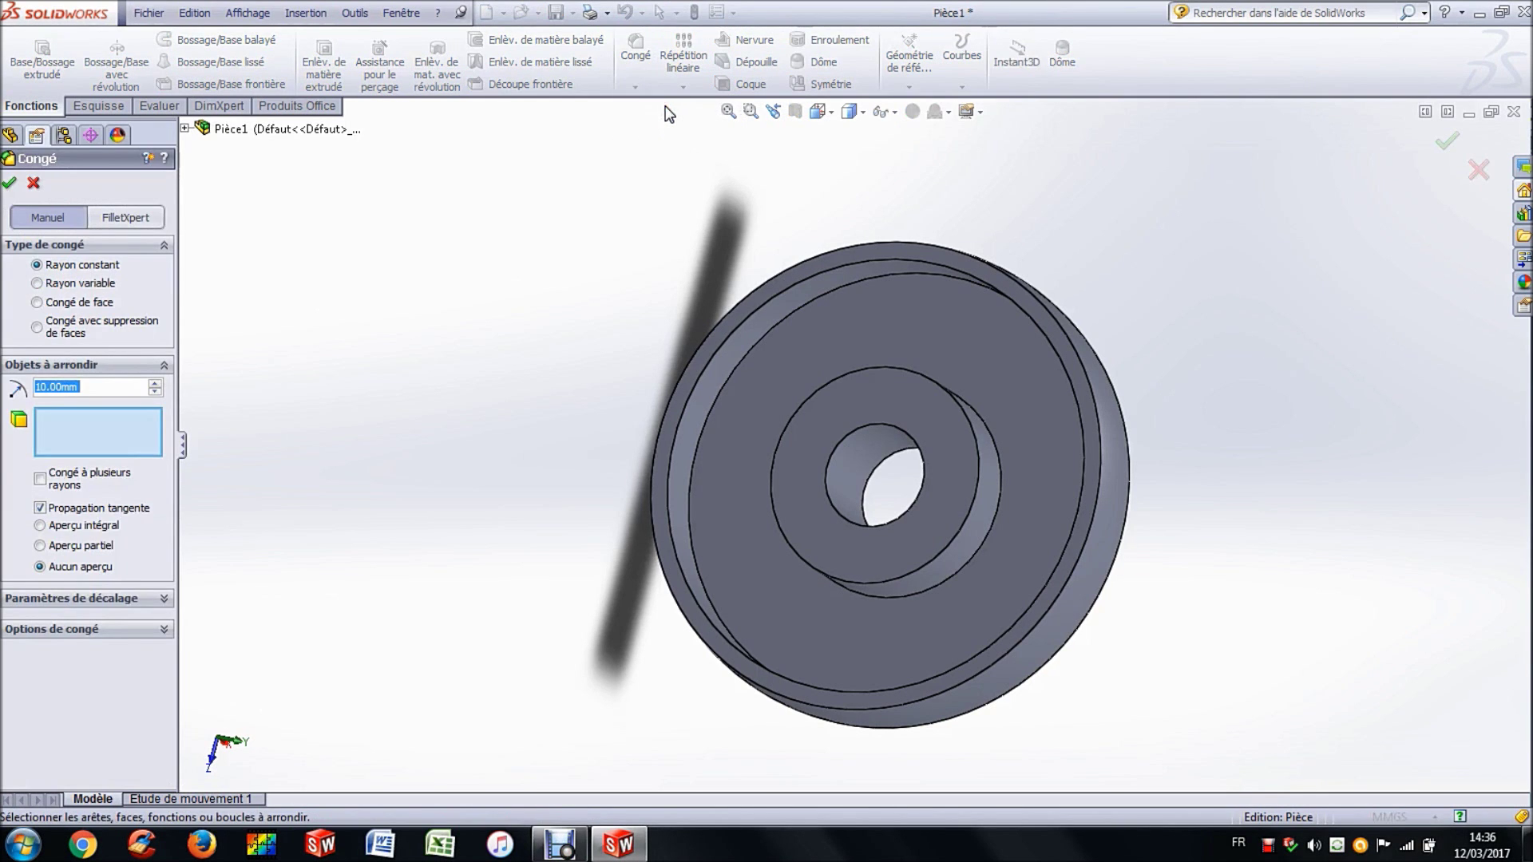
{"action": "type", "text": "2"}
{"action": "key", "text": "Return"}
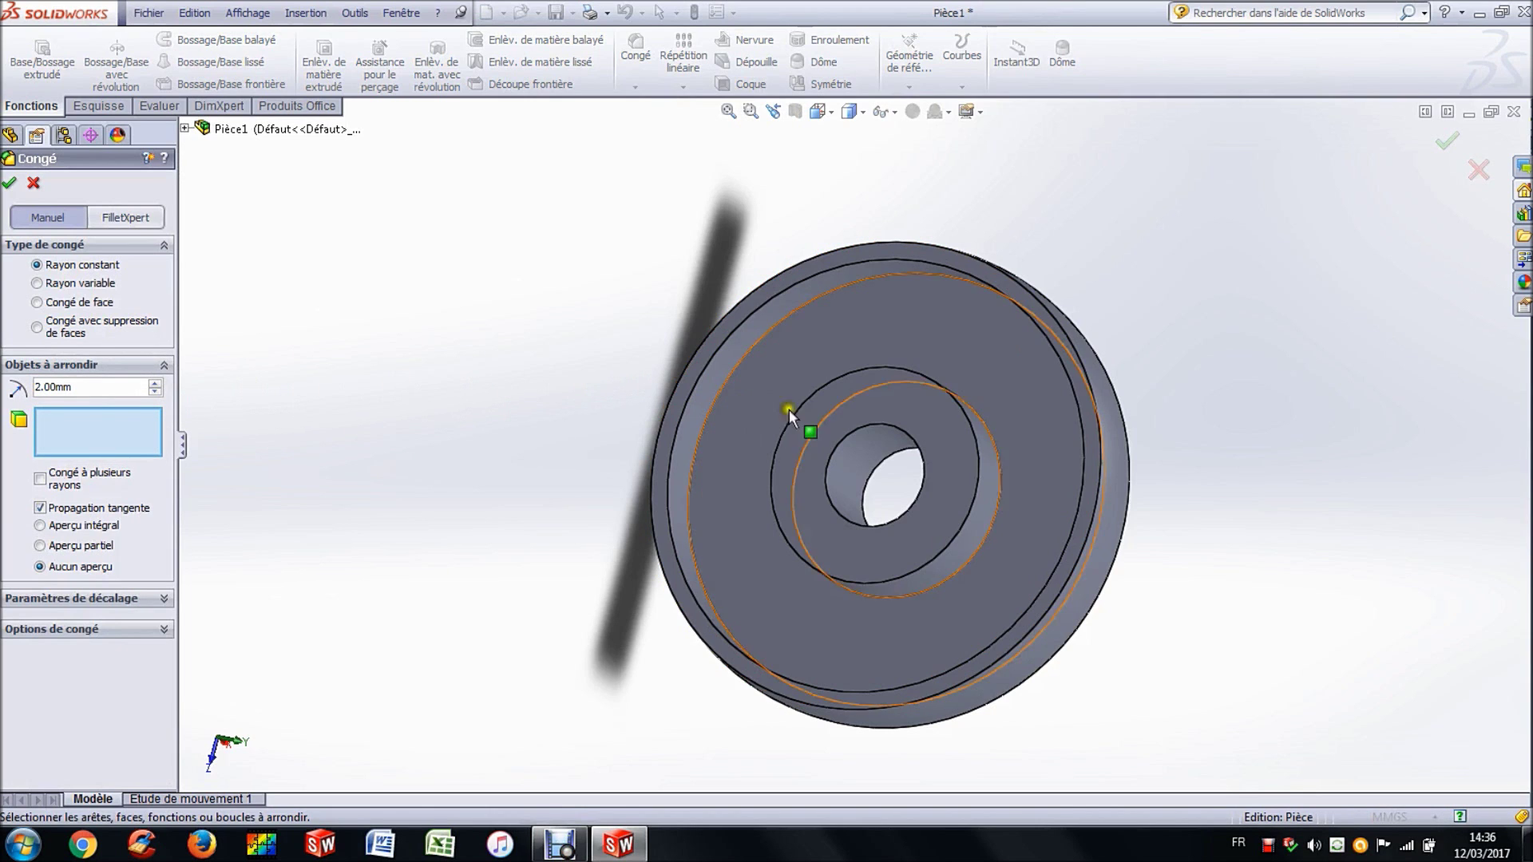
{"action": "left_click", "coordinate": [864, 371]}
{"action": "left_click", "coordinate": [978, 411]}
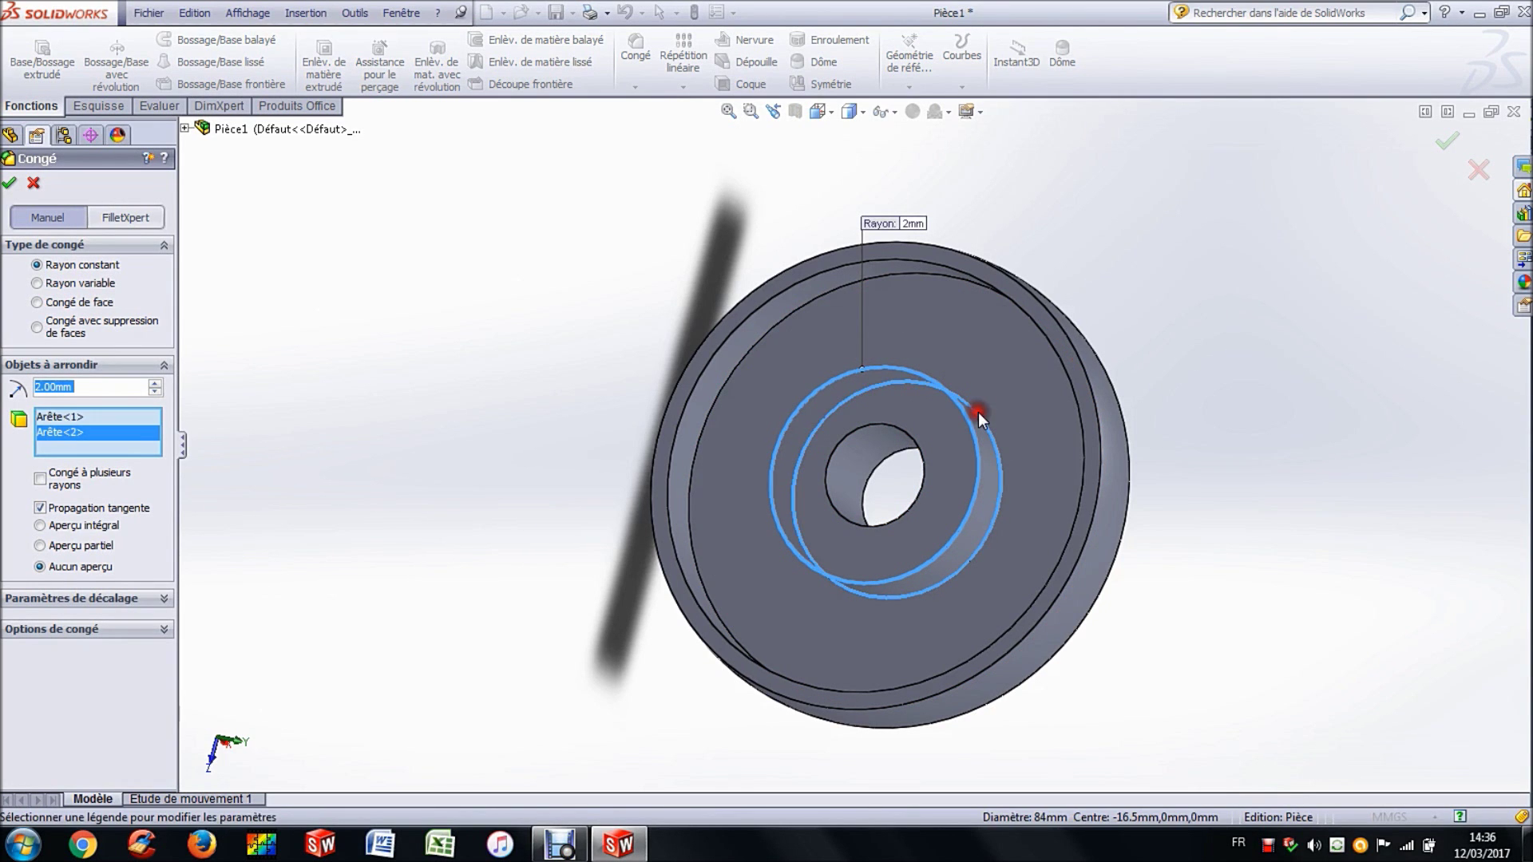
{"action": "left_click", "coordinate": [945, 275]}
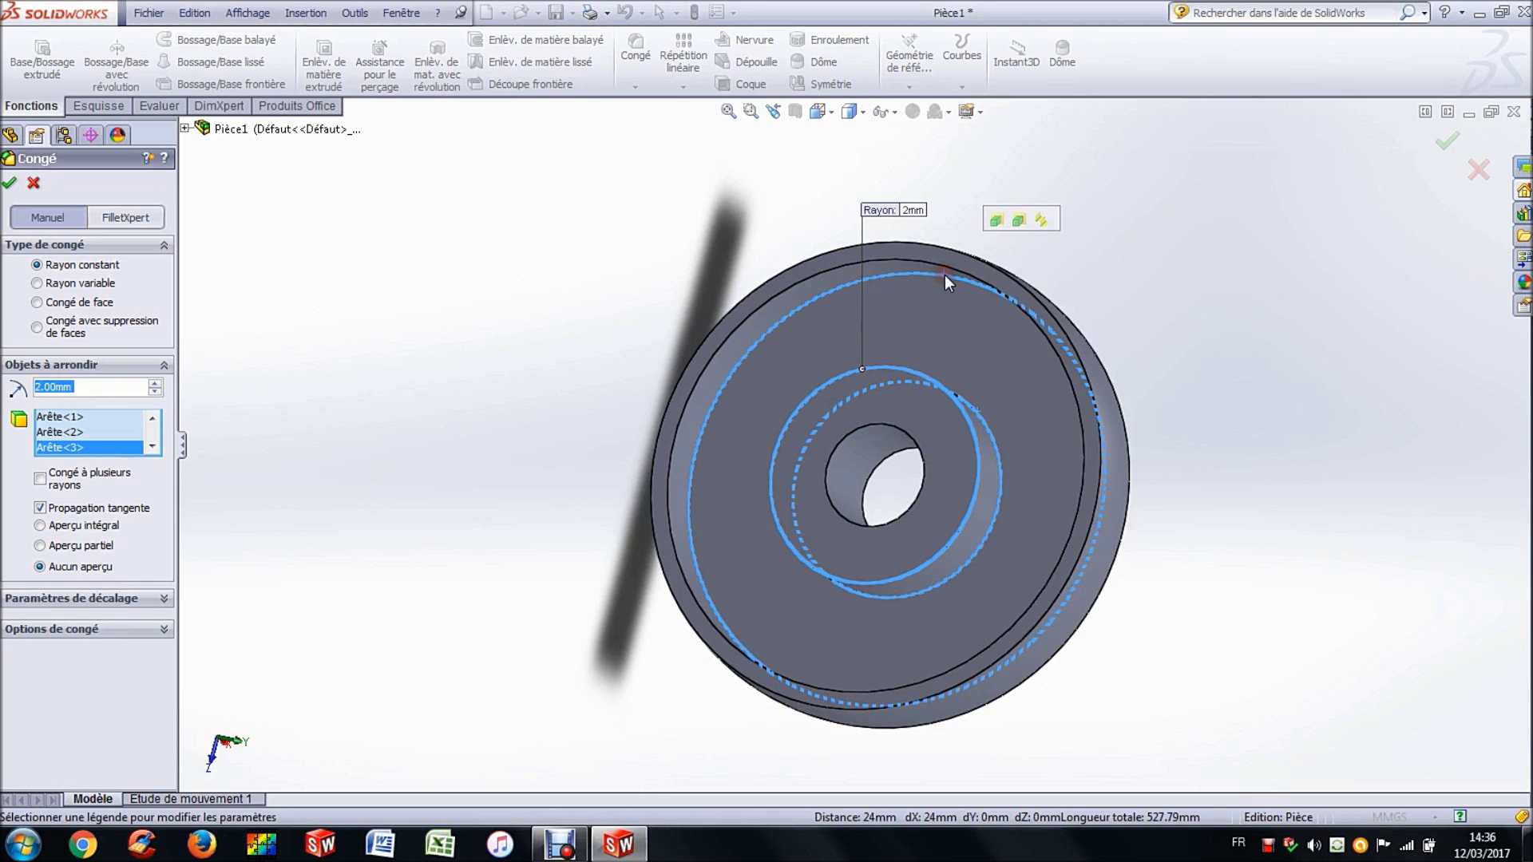
{"action": "left_click", "coordinate": [842, 267]}
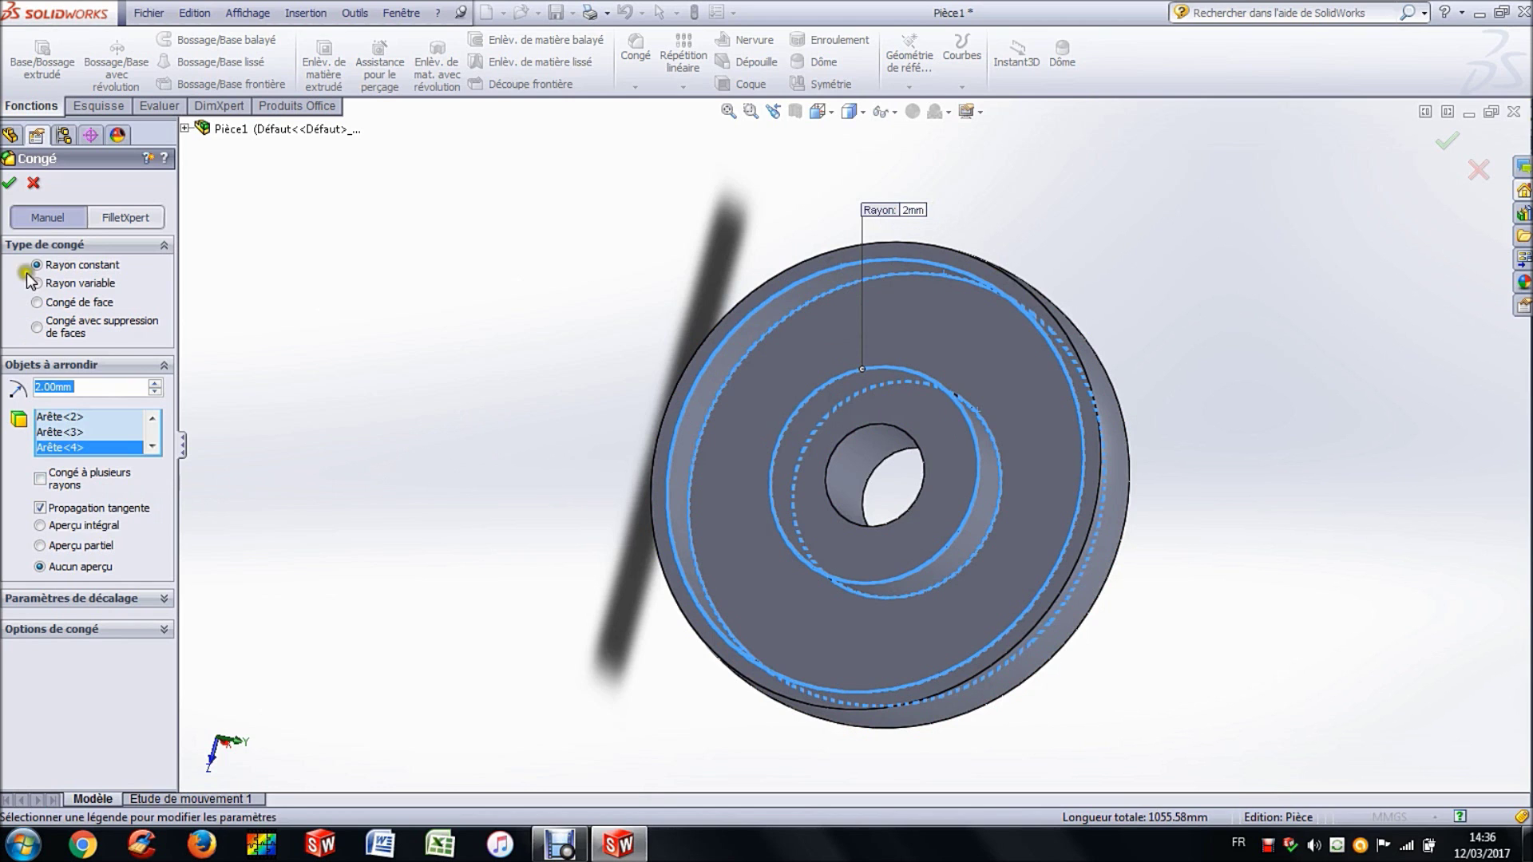
{"action": "left_click", "coordinate": [10, 185]}
{"action": "left_click", "coordinate": [448, 437]}
Step: Start a sketch on the recessed annular face between the hub and the rim, and view it face-on
{"action": "middle_click_drag", "start_coordinate": [449, 439], "coordinate": [547, 486]}
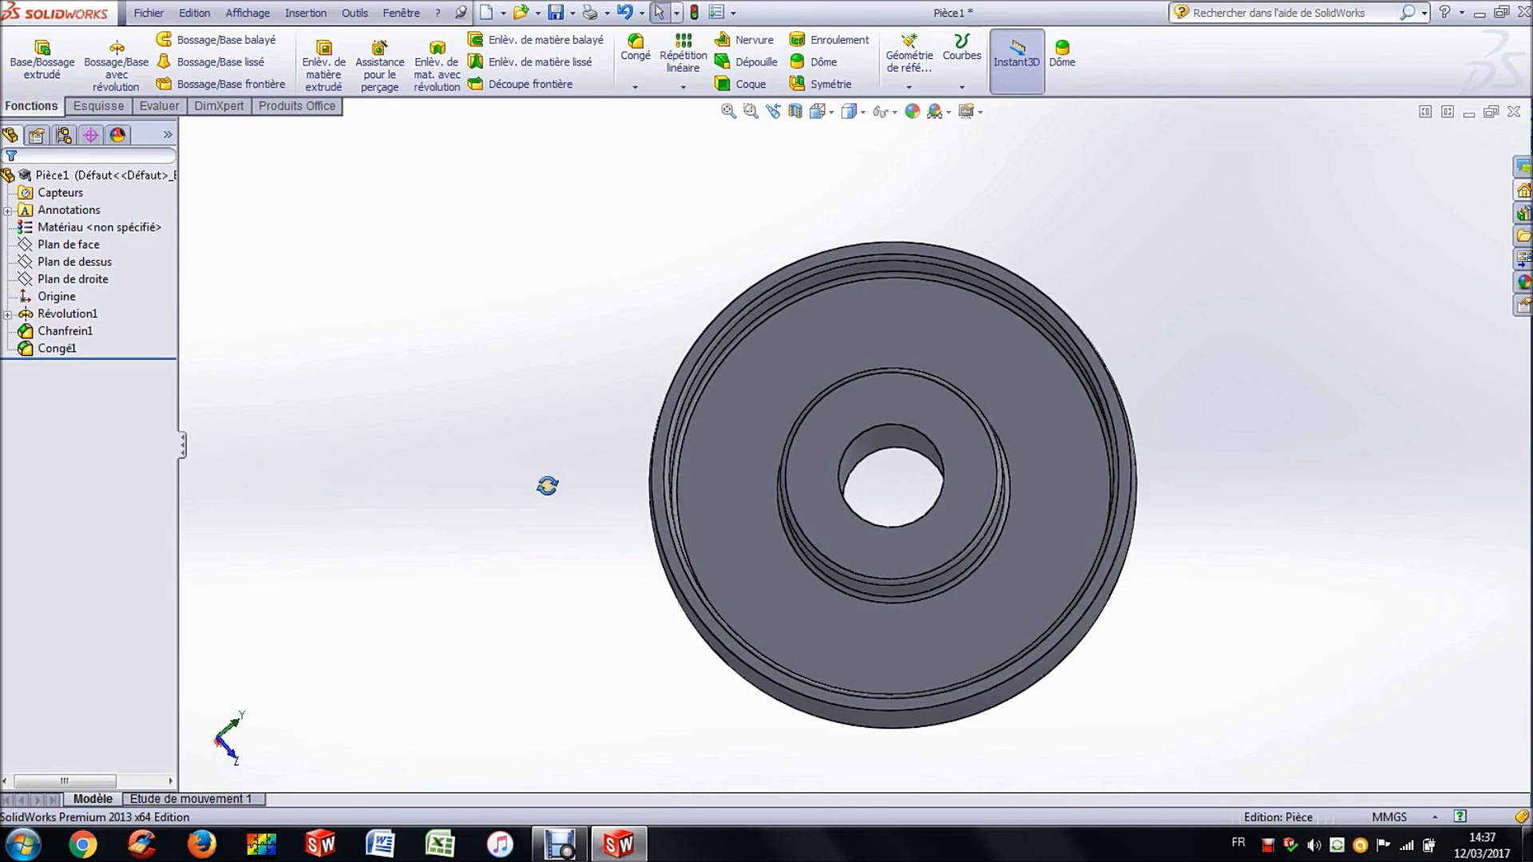
{"action": "middle_click_drag", "start_coordinate": [669, 330], "coordinate": [531, 255]}
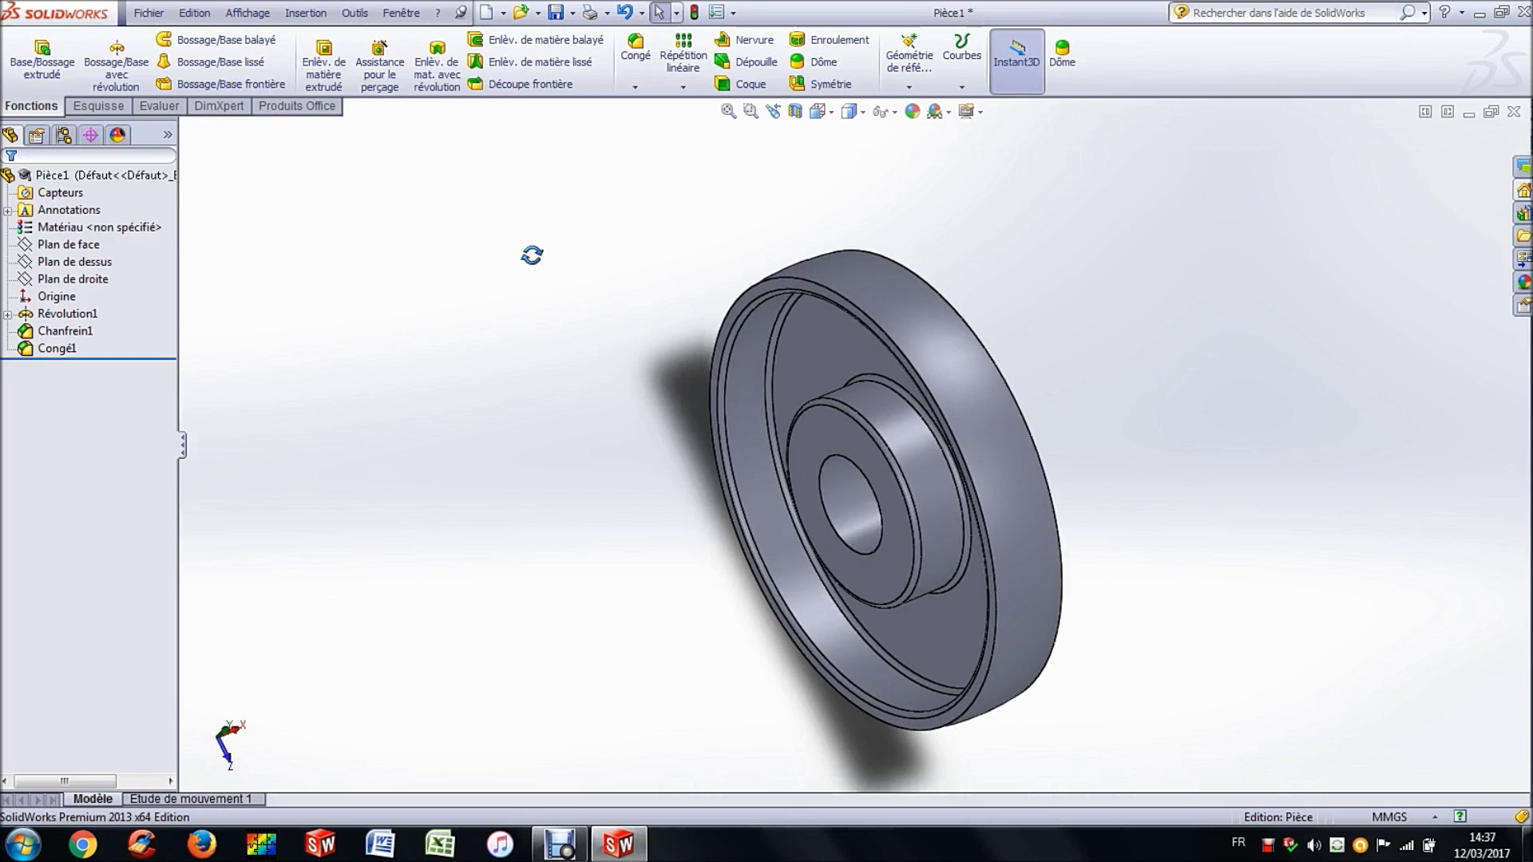
{"action": "middle_click_drag", "start_coordinate": [566, 343], "coordinate": [637, 315]}
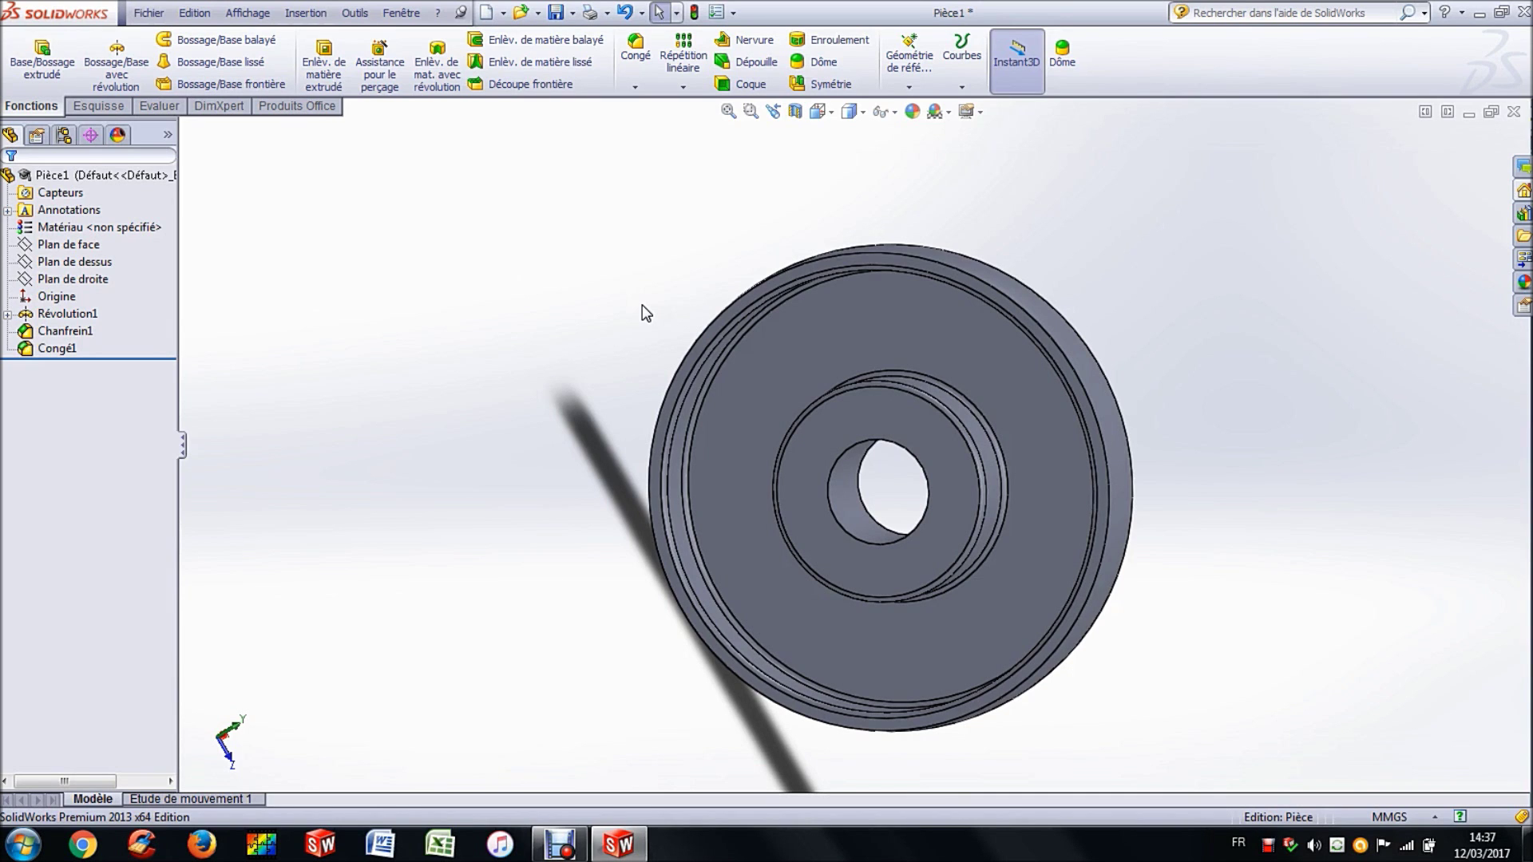
{"action": "left_click", "coordinate": [885, 337]}
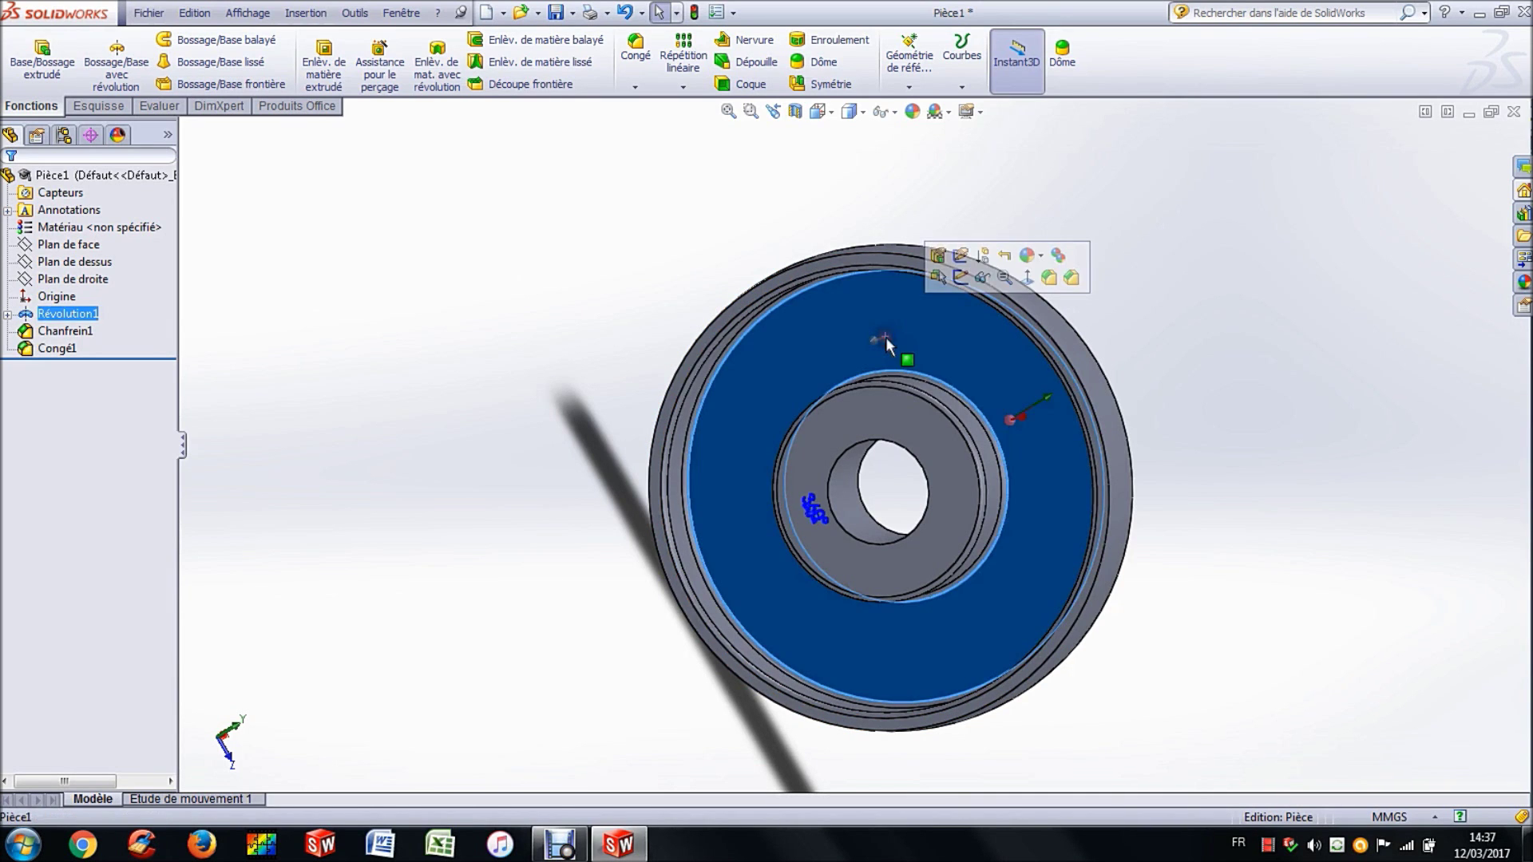
{"action": "left_click", "coordinate": [960, 276]}
{"action": "left_click", "coordinate": [831, 116]}
{"action": "left_click", "coordinate": [908, 206]}
{"action": "left_click", "coordinate": [502, 223]}
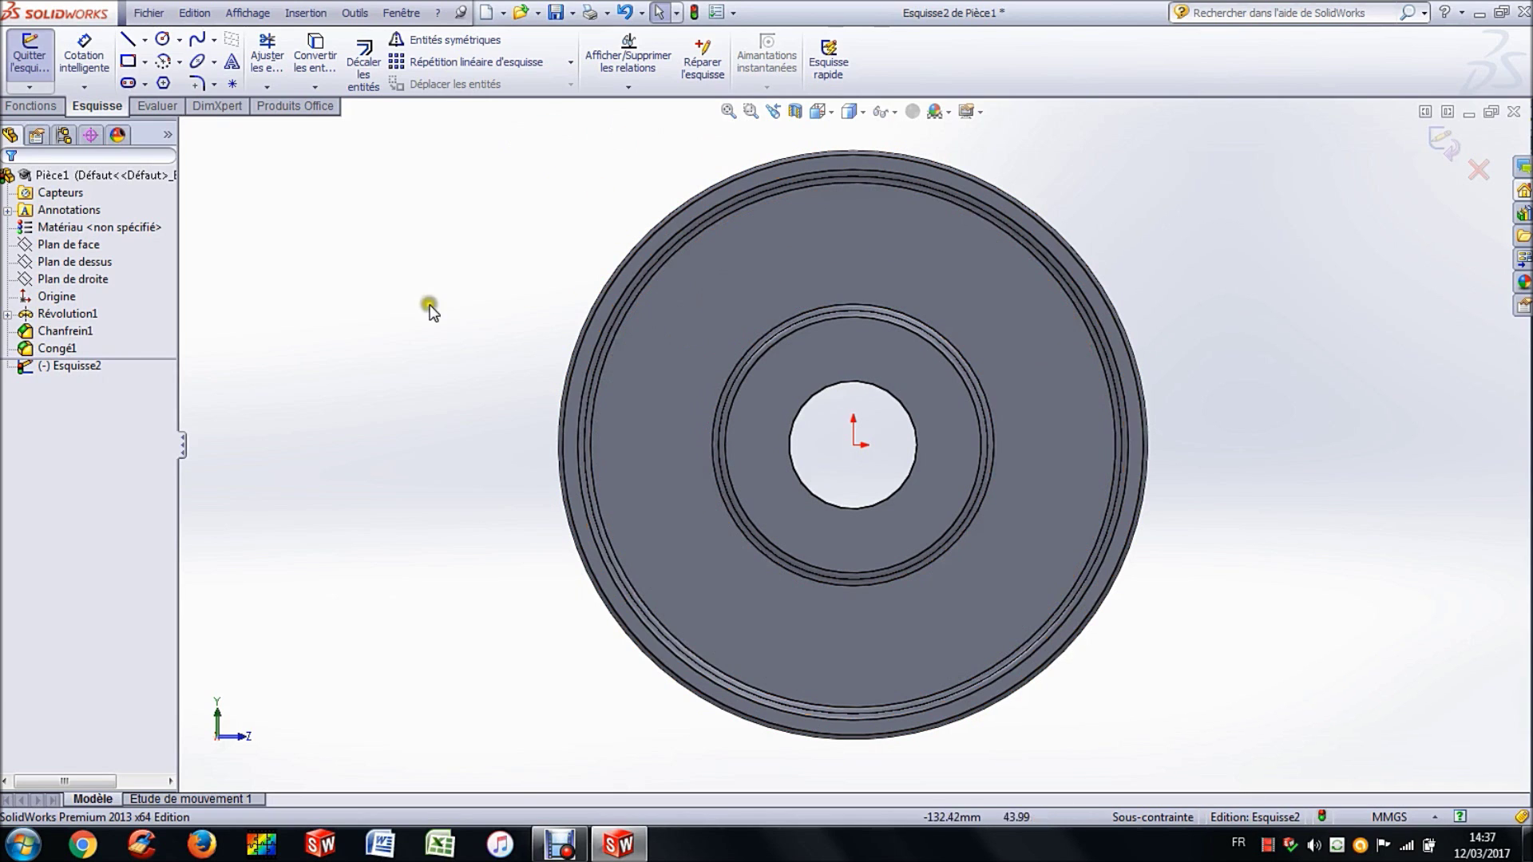
Step: Sketch a circle of about 8.35 mm radius on the annular face, centred about 61.7 mm straight above the origin
{"action": "left_click", "coordinate": [164, 41]}
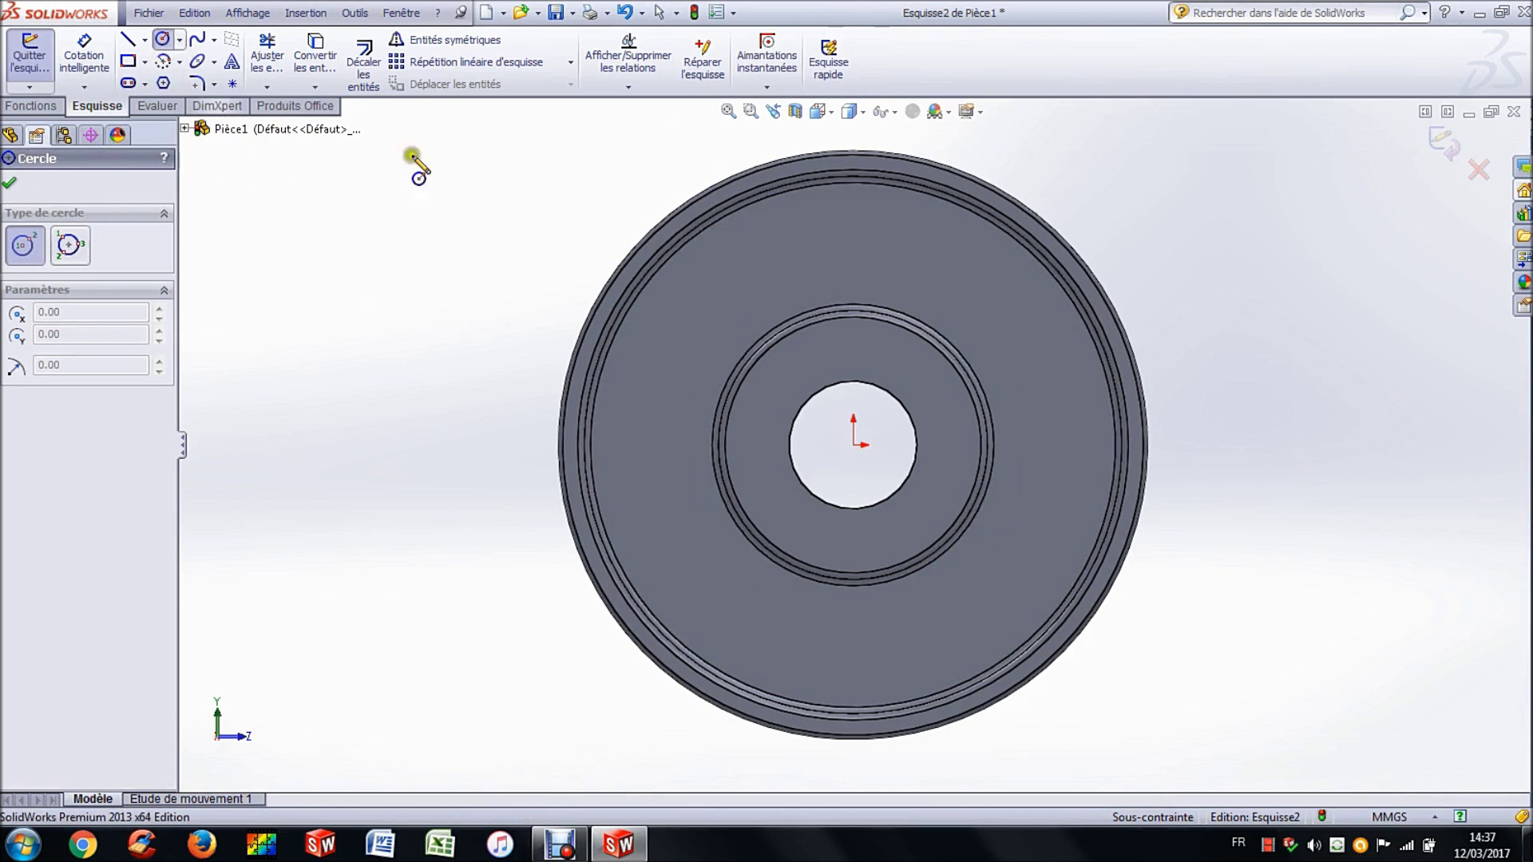
{"action": "left_click", "coordinate": [853, 246]}
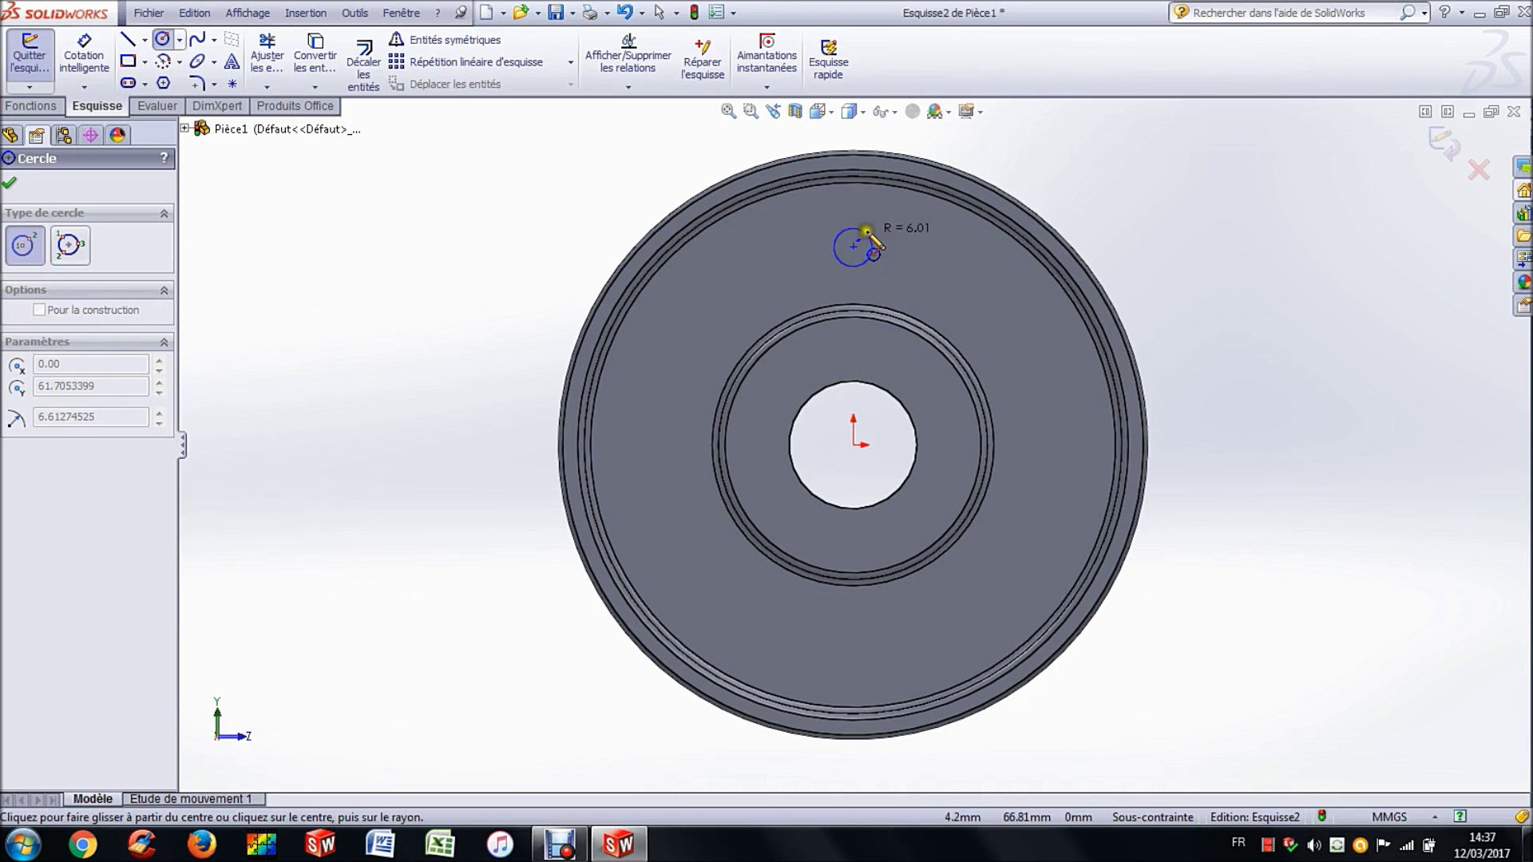
{"action": "left_click", "coordinate": [871, 223]}
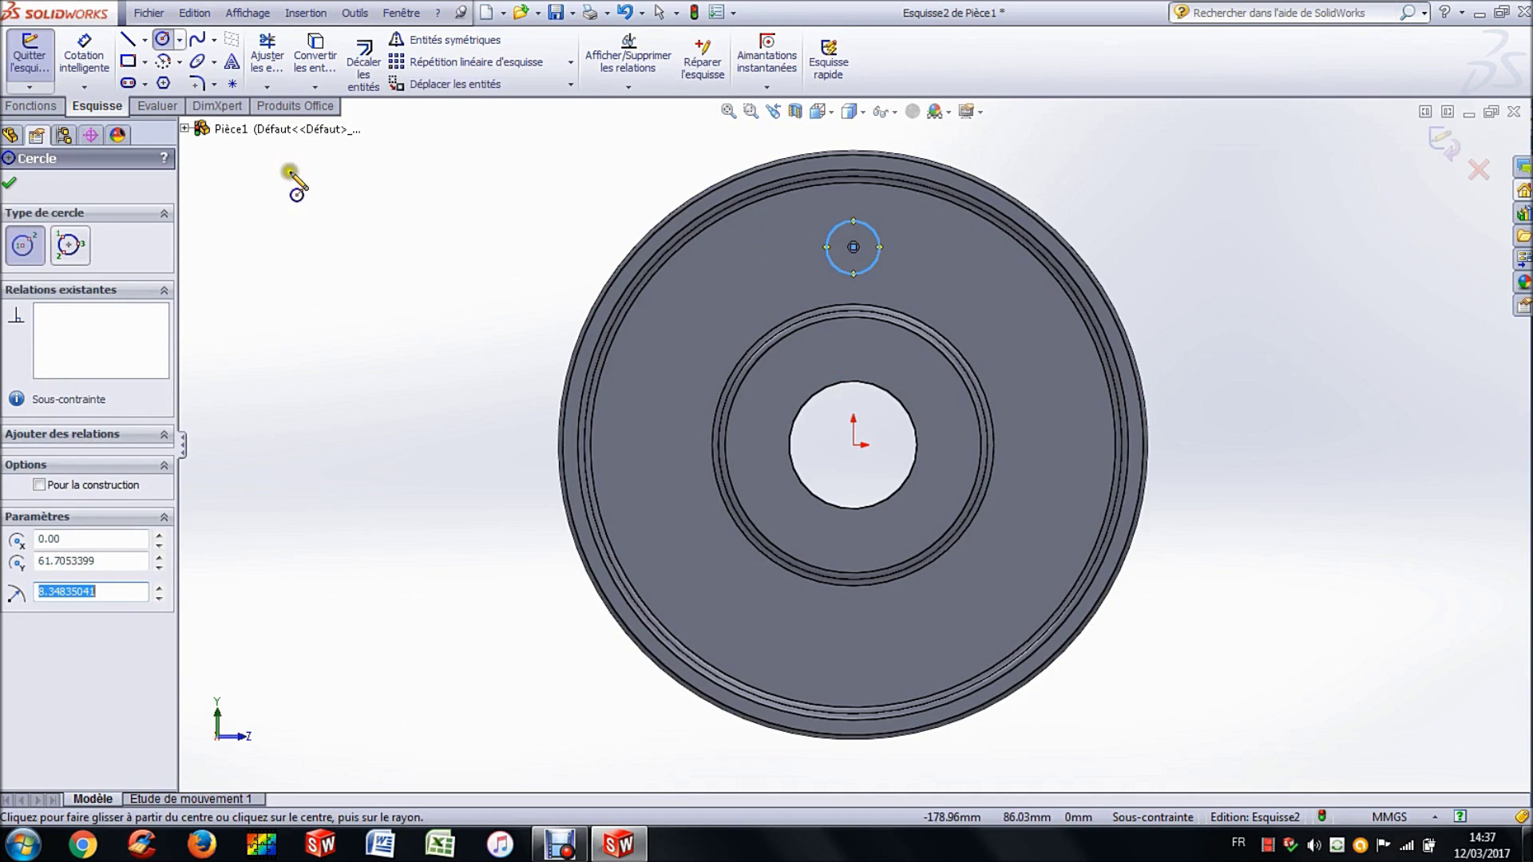
Step: Dimension the small circle's diameter as 13 mm
{"action": "left_click", "coordinate": [87, 58]}
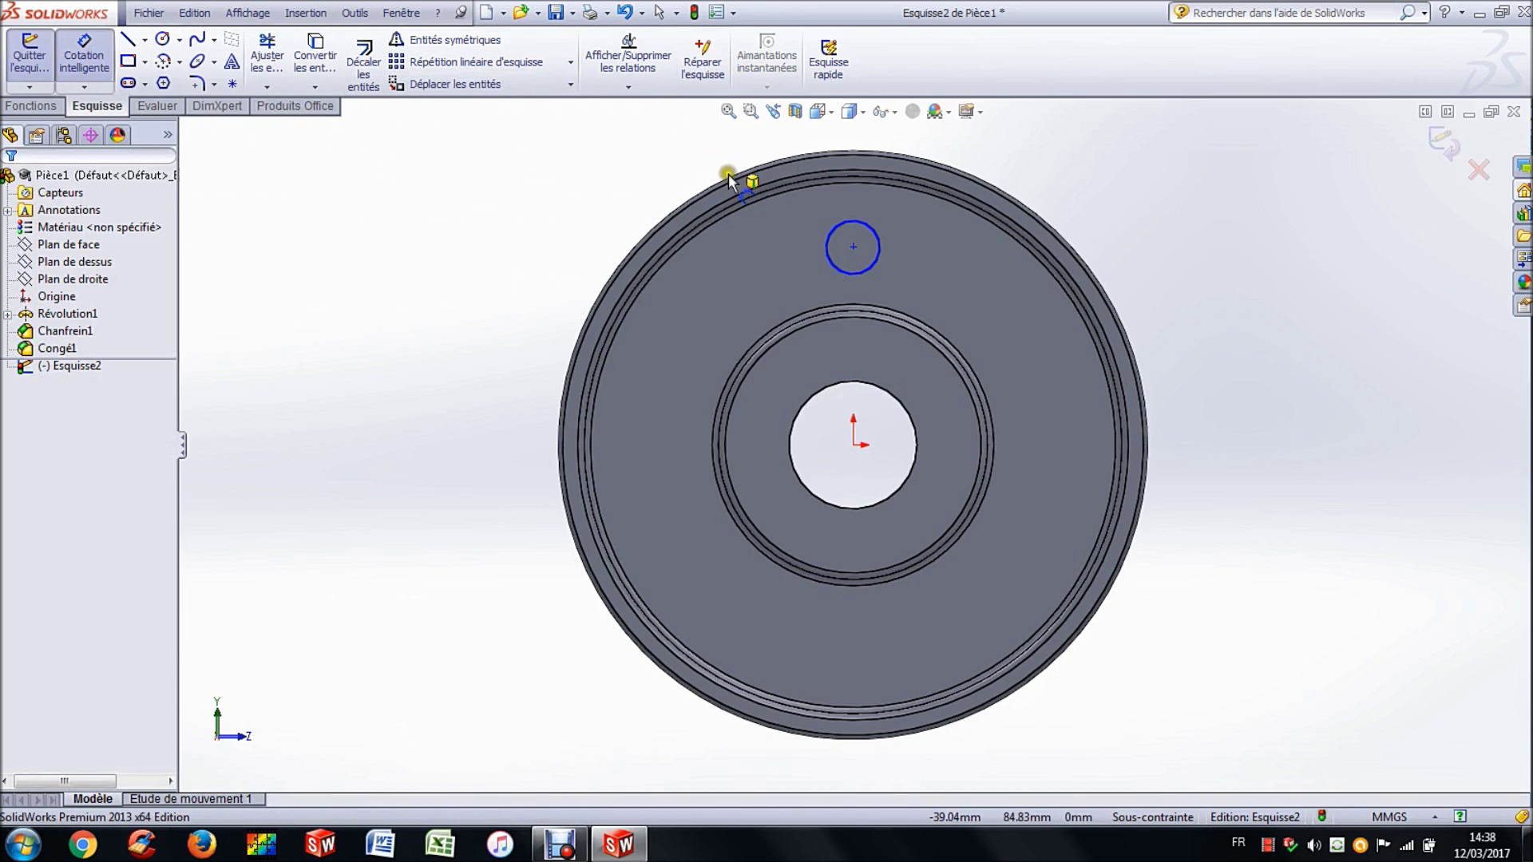
{"action": "left_click", "coordinate": [826, 245]}
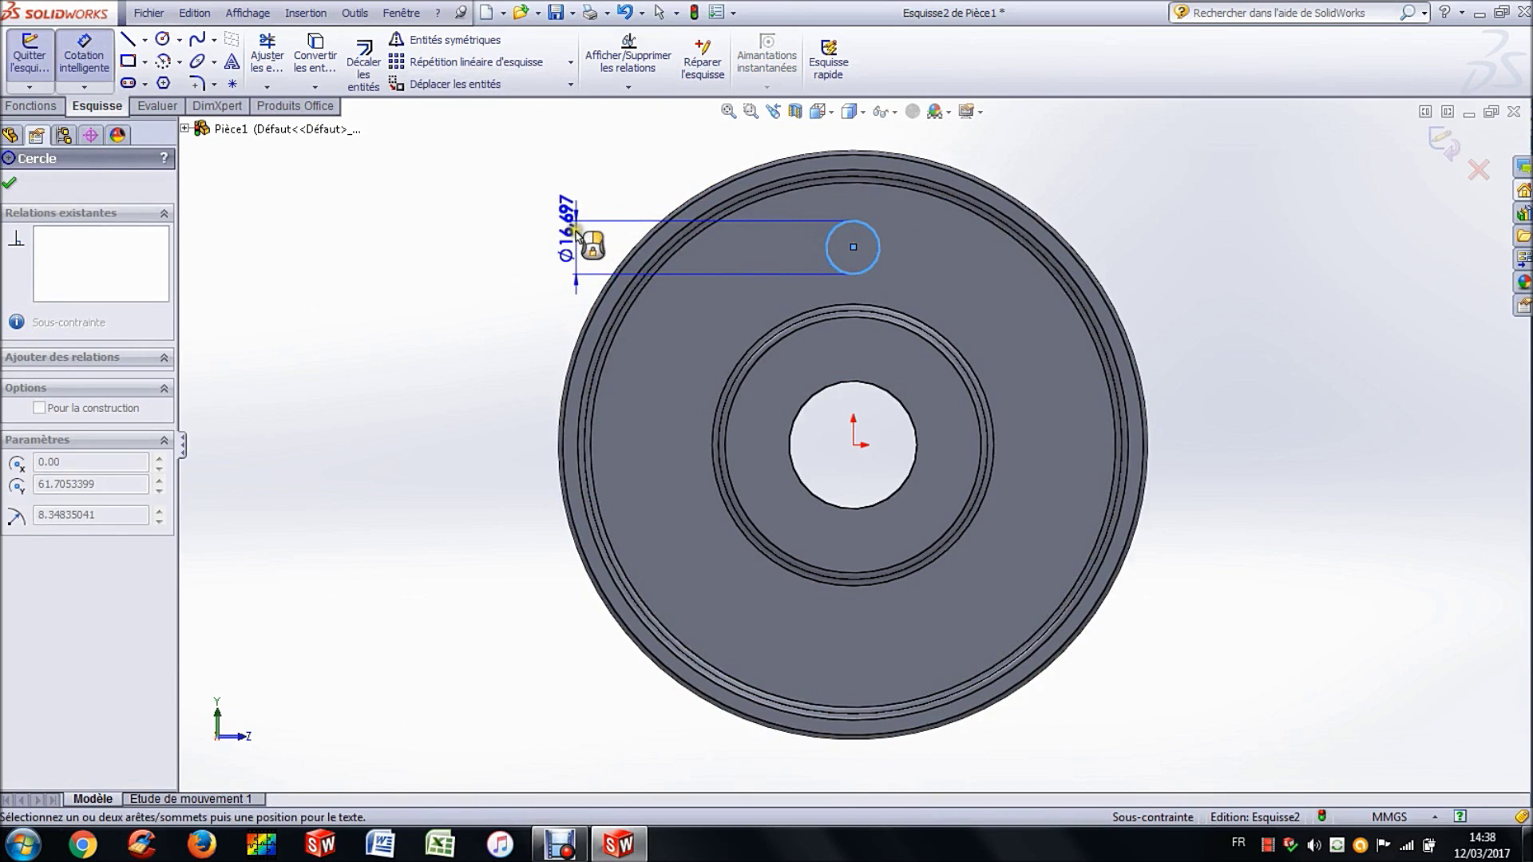
{"action": "left_click", "coordinate": [577, 236]}
{"action": "type", "text": "13"}
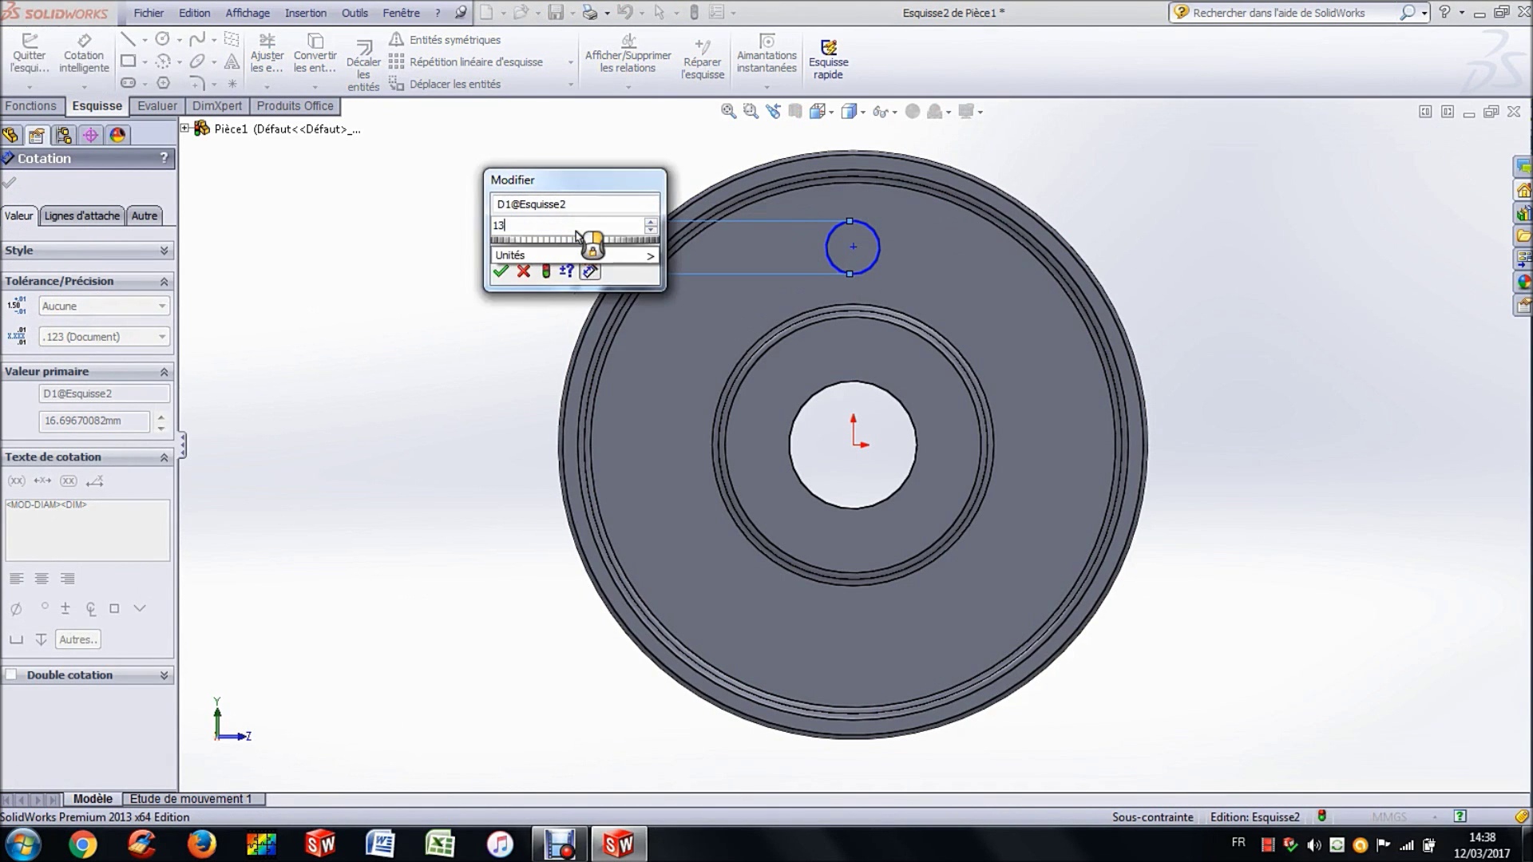
{"action": "key", "text": "Return"}
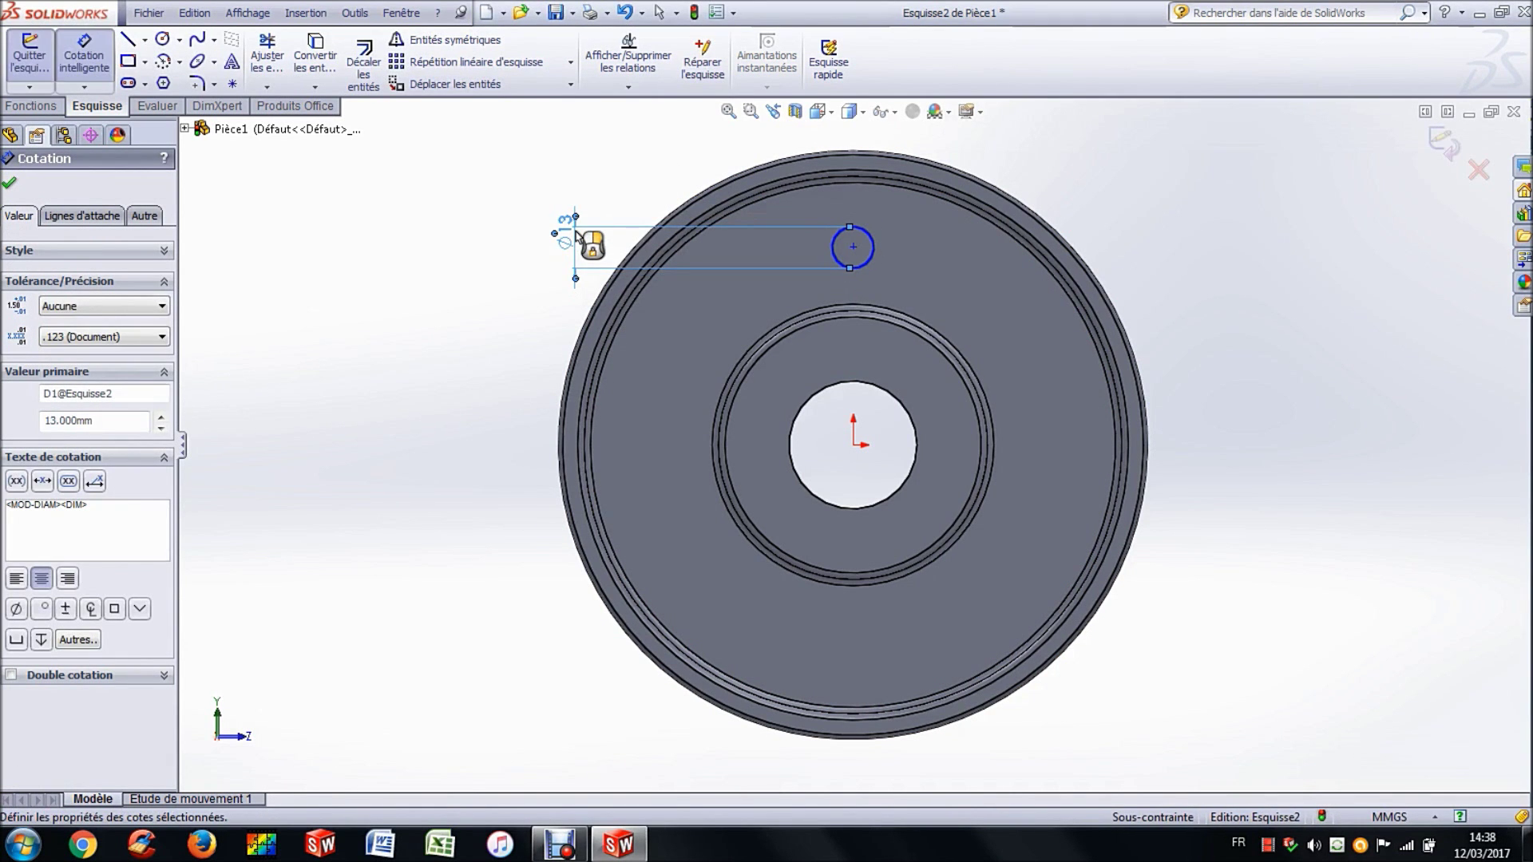
{"action": "left_click", "coordinate": [70, 59]}
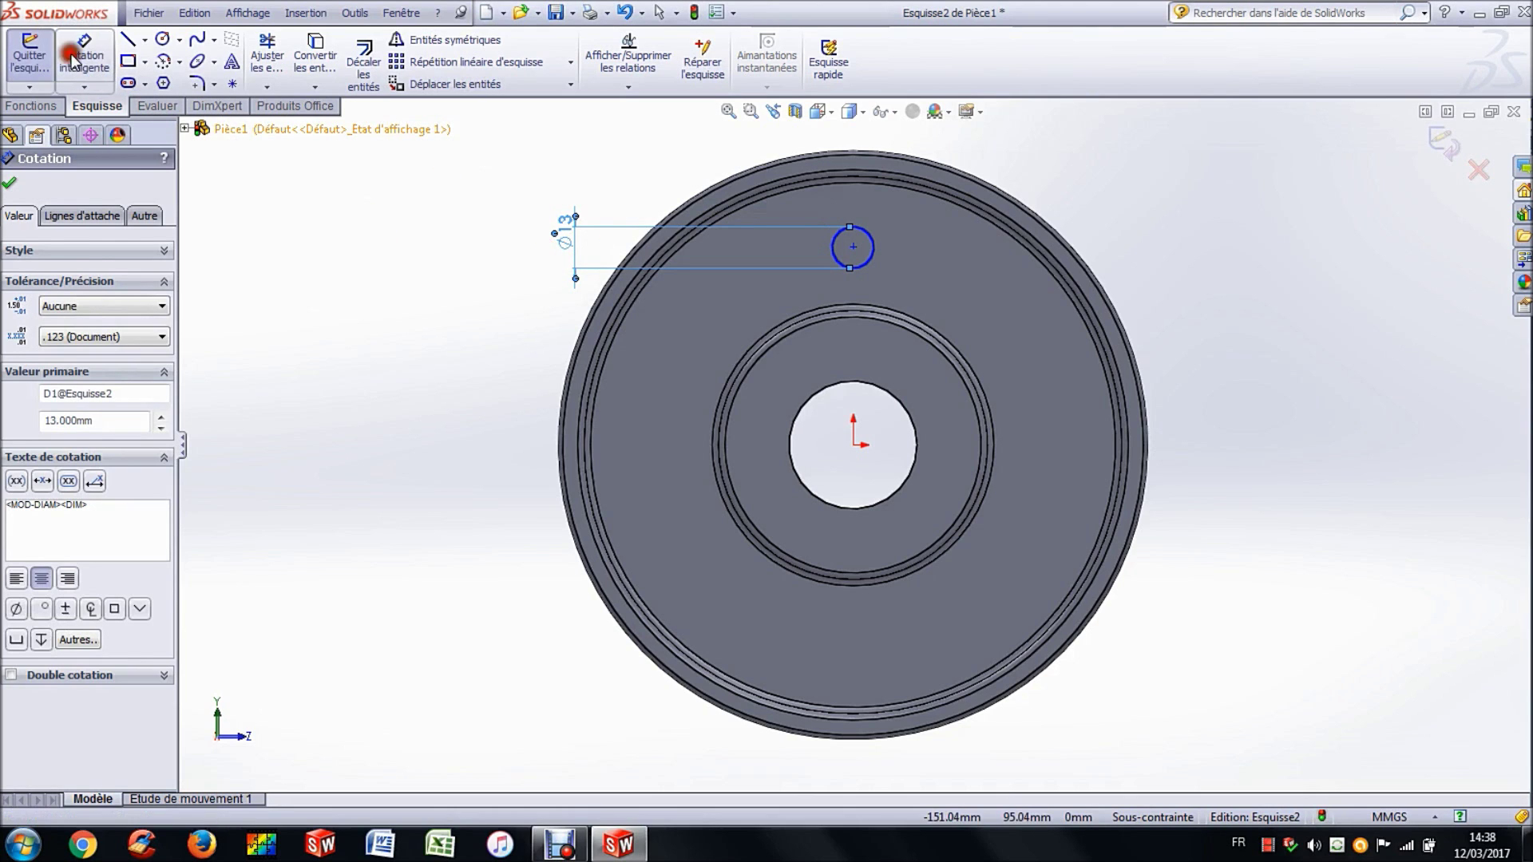
{"action": "left_click", "coordinate": [385, 319]}
{"action": "left_click", "coordinate": [374, 307]}
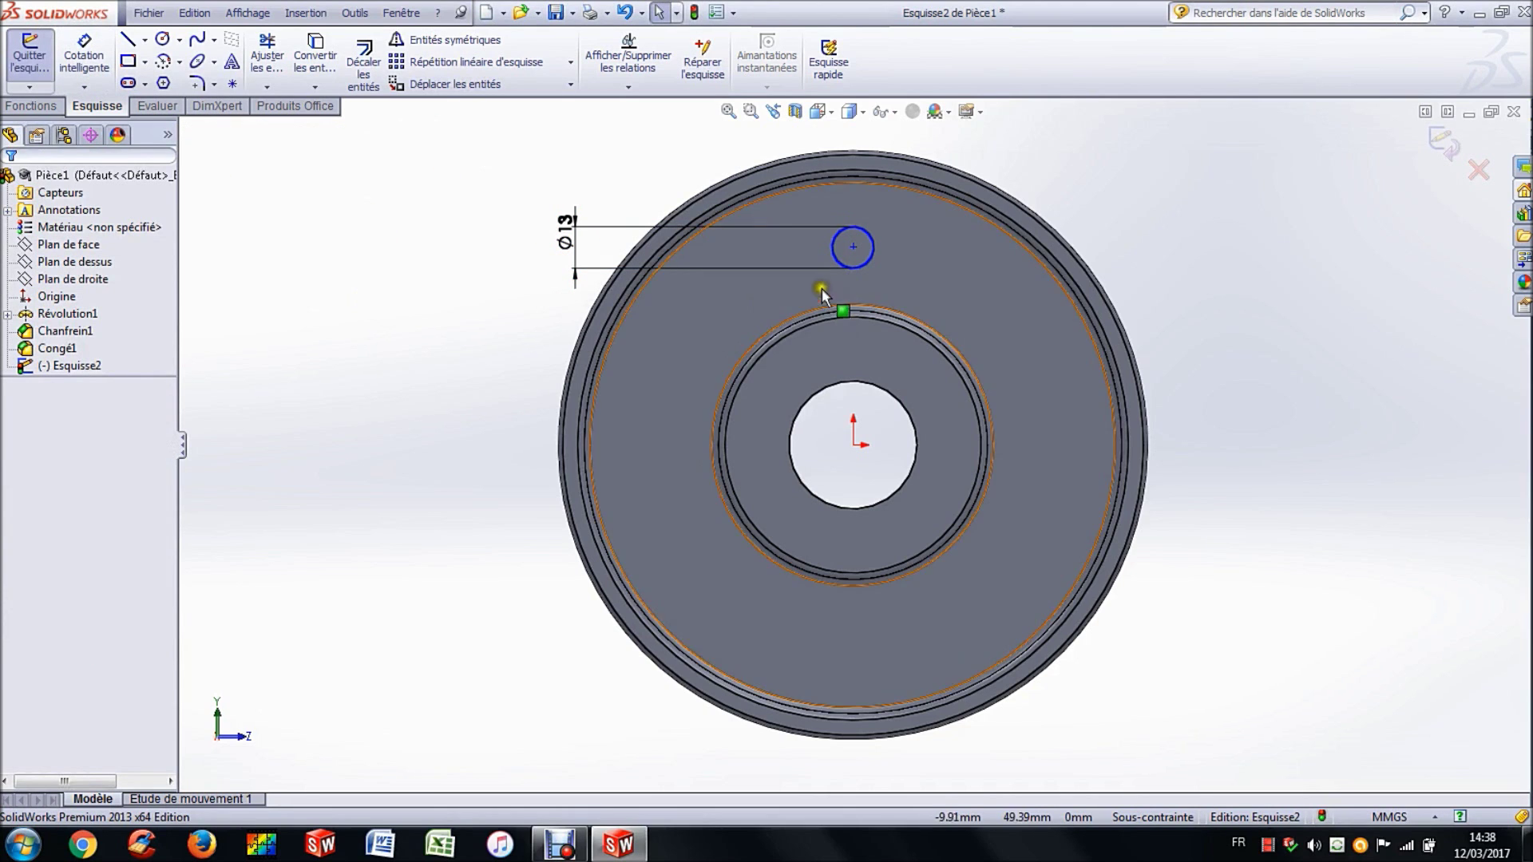
Step: Move the circle about 22 mm off the vertical axis and draw a construction line from the origin to its centre
{"action": "left_click", "coordinate": [851, 248]}
{"action": "mouse_move", "coordinate": [821, 250]}
{"action": "left_mouse_down"}
{"action": "mouse_move", "coordinate": [882, 249]}
{"action": "mouse_move", "coordinate": [782, 249]}
{"action": "left_mouse_up"}
{"action": "left_click", "coordinate": [348, 256]}
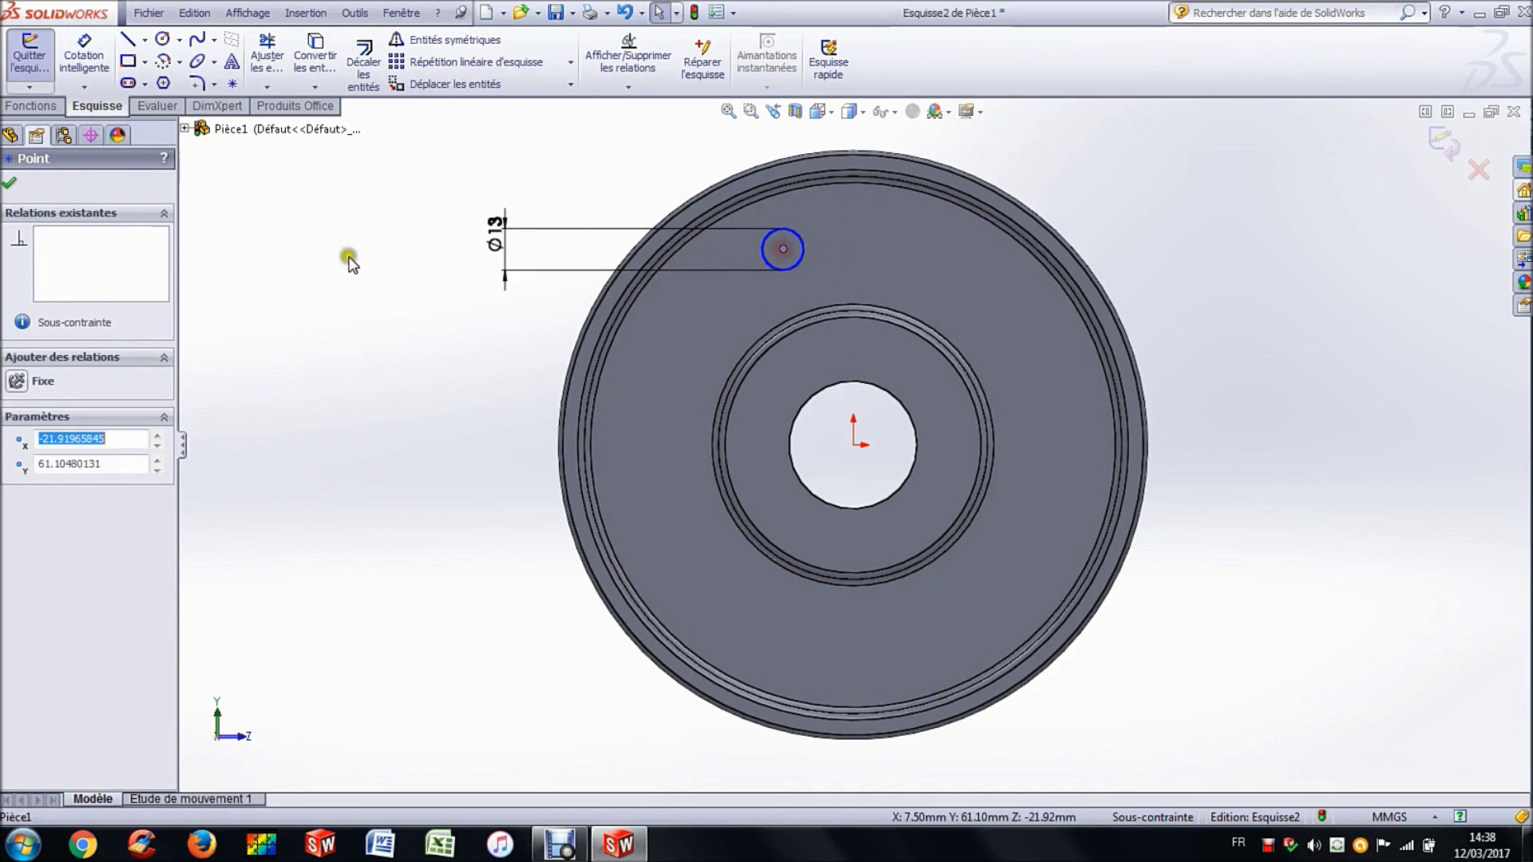
{"action": "left_click", "coordinate": [144, 39]}
{"action": "left_click", "coordinate": [180, 81]}
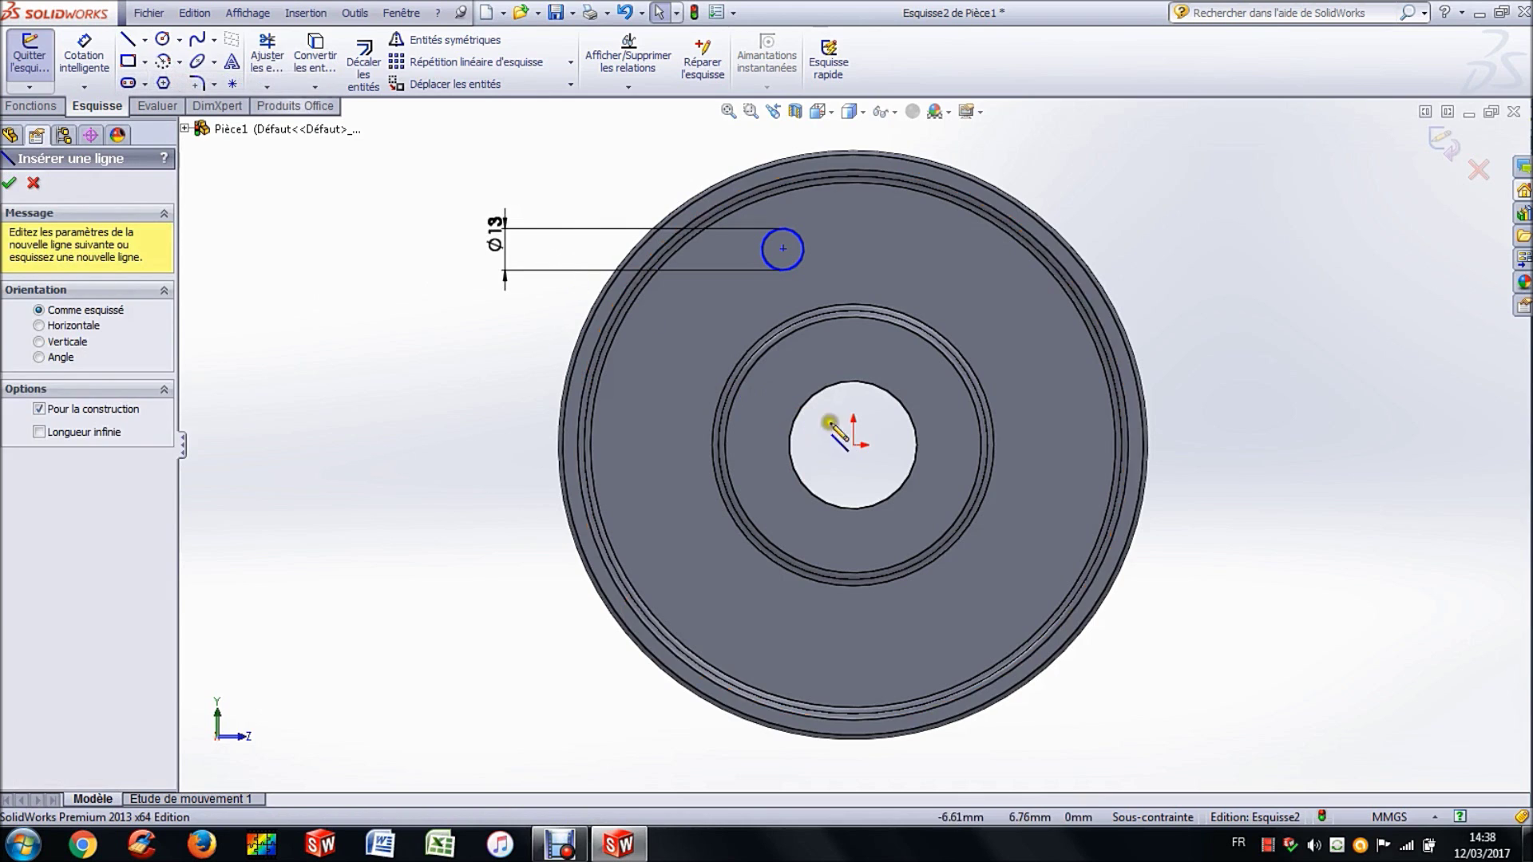
{"action": "left_click", "coordinate": [854, 445]}
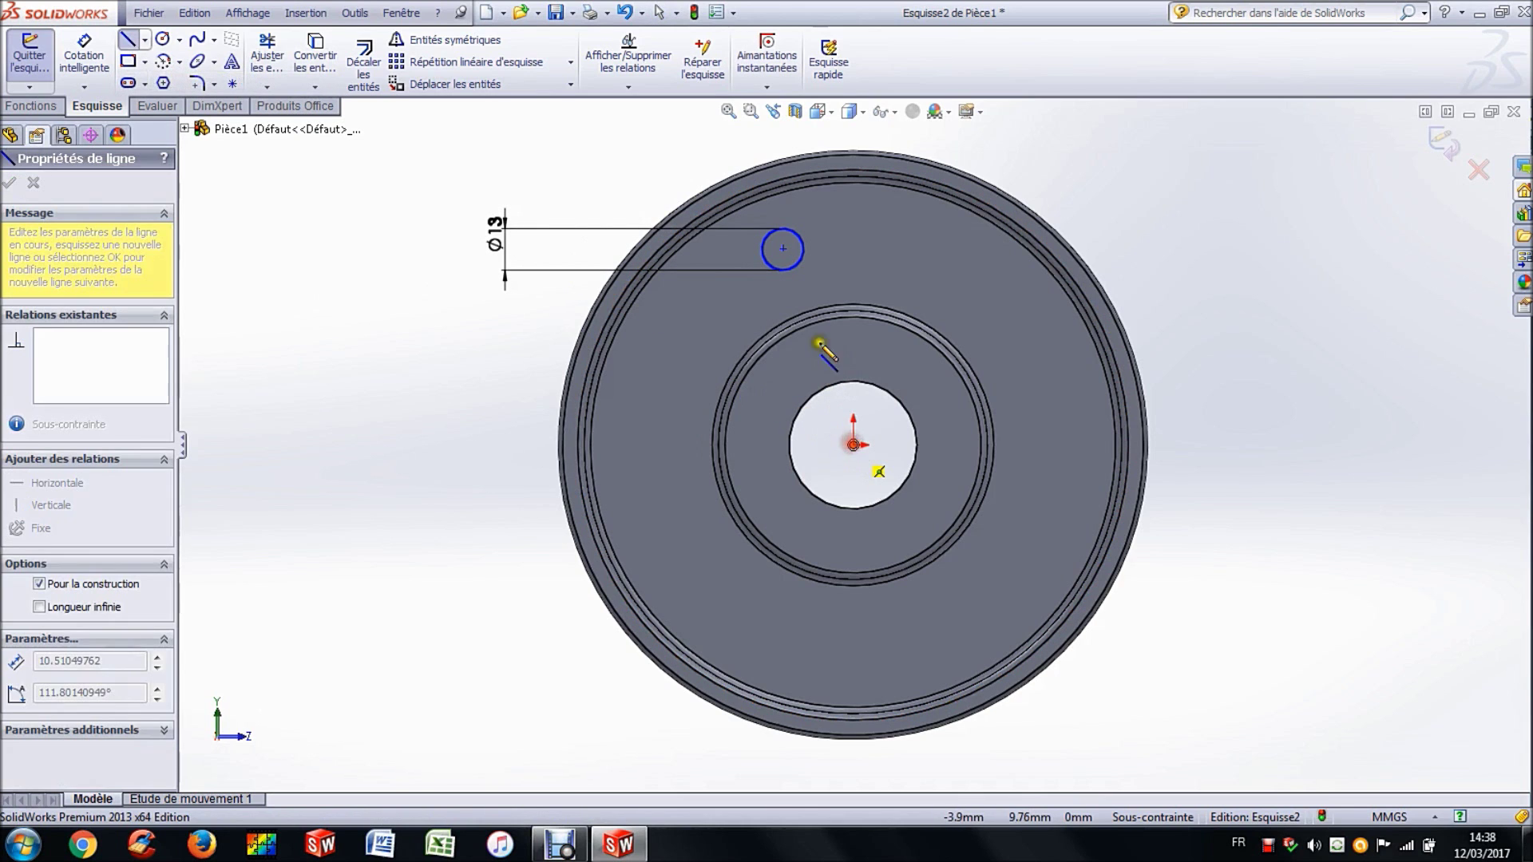
{"action": "left_click", "coordinate": [783, 250]}
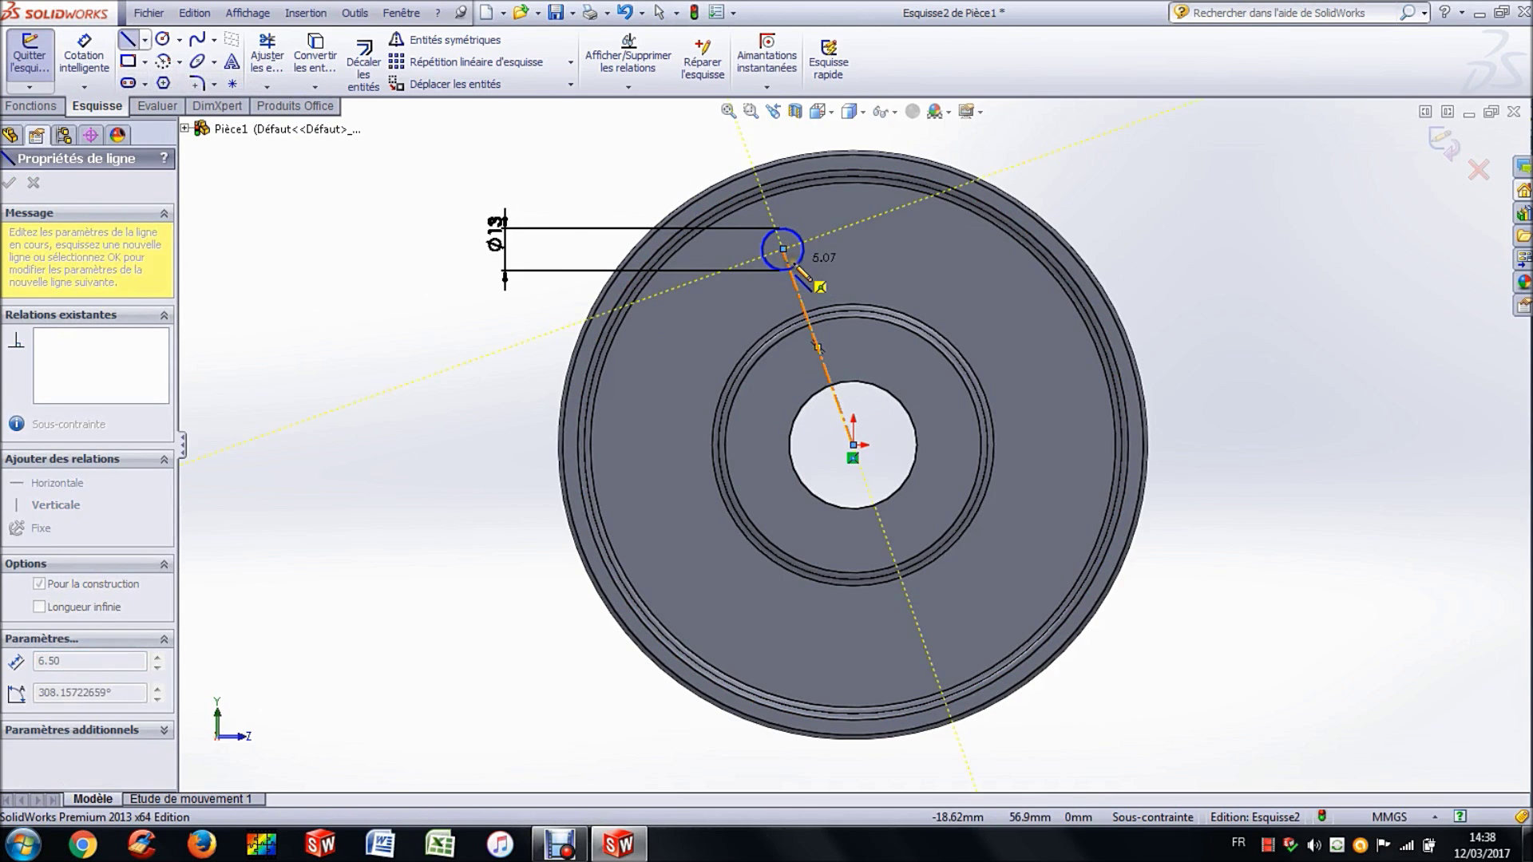
{"action": "key", "text": "Escape"}
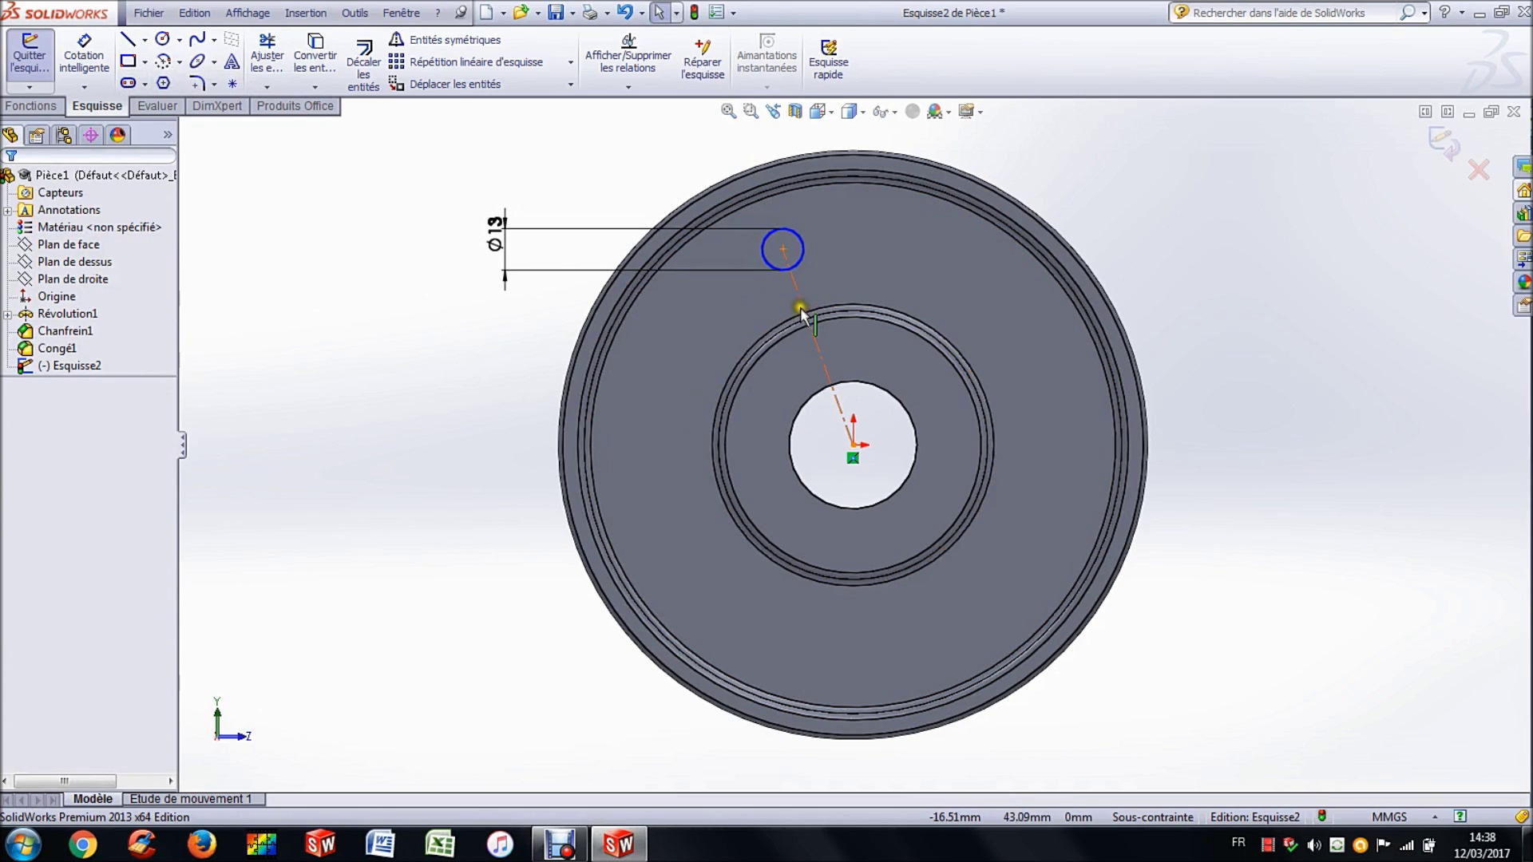
Step: Make the construction line vertical and move the circle's centre along it to about 63.2 mm above the origin
{"action": "left_click", "coordinate": [800, 300]}
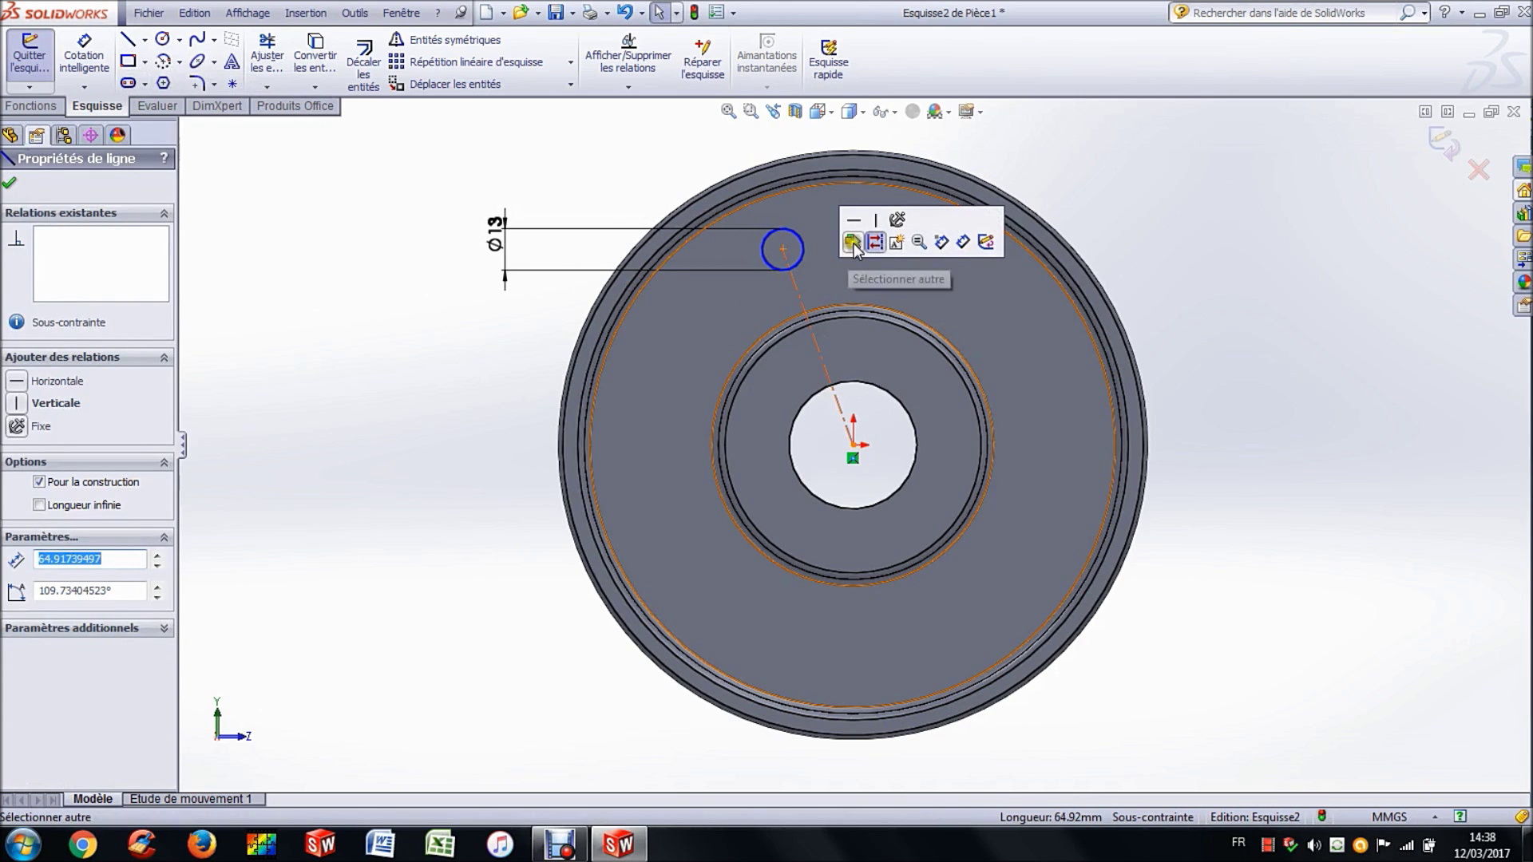
{"action": "left_click", "coordinate": [874, 224]}
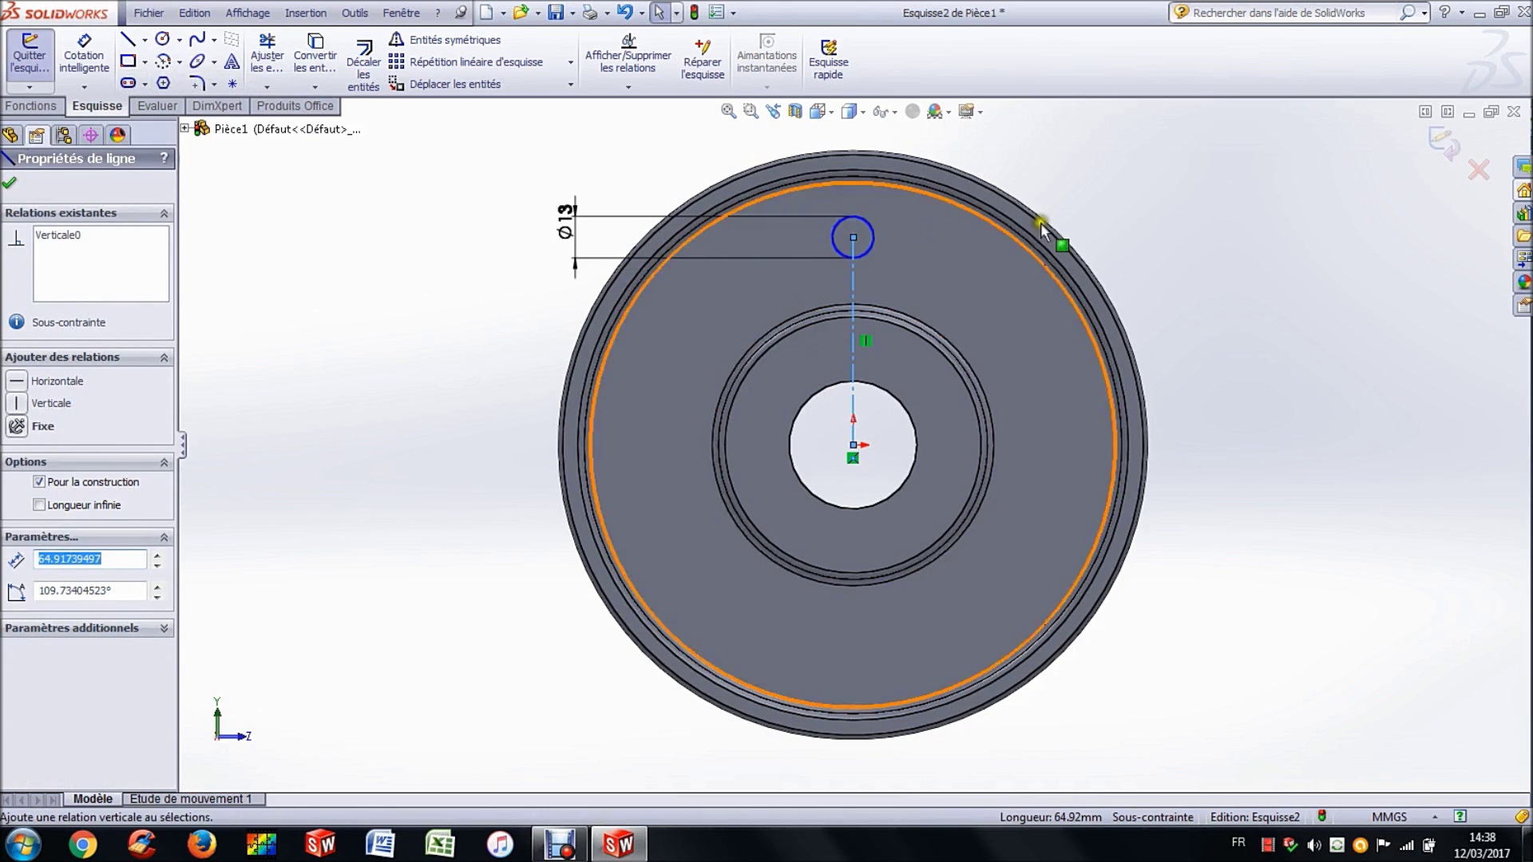
{"action": "left_click", "coordinate": [1134, 224]}
{"action": "left_click_drag", "start_coordinate": [858, 236], "coordinate": [861, 249]}
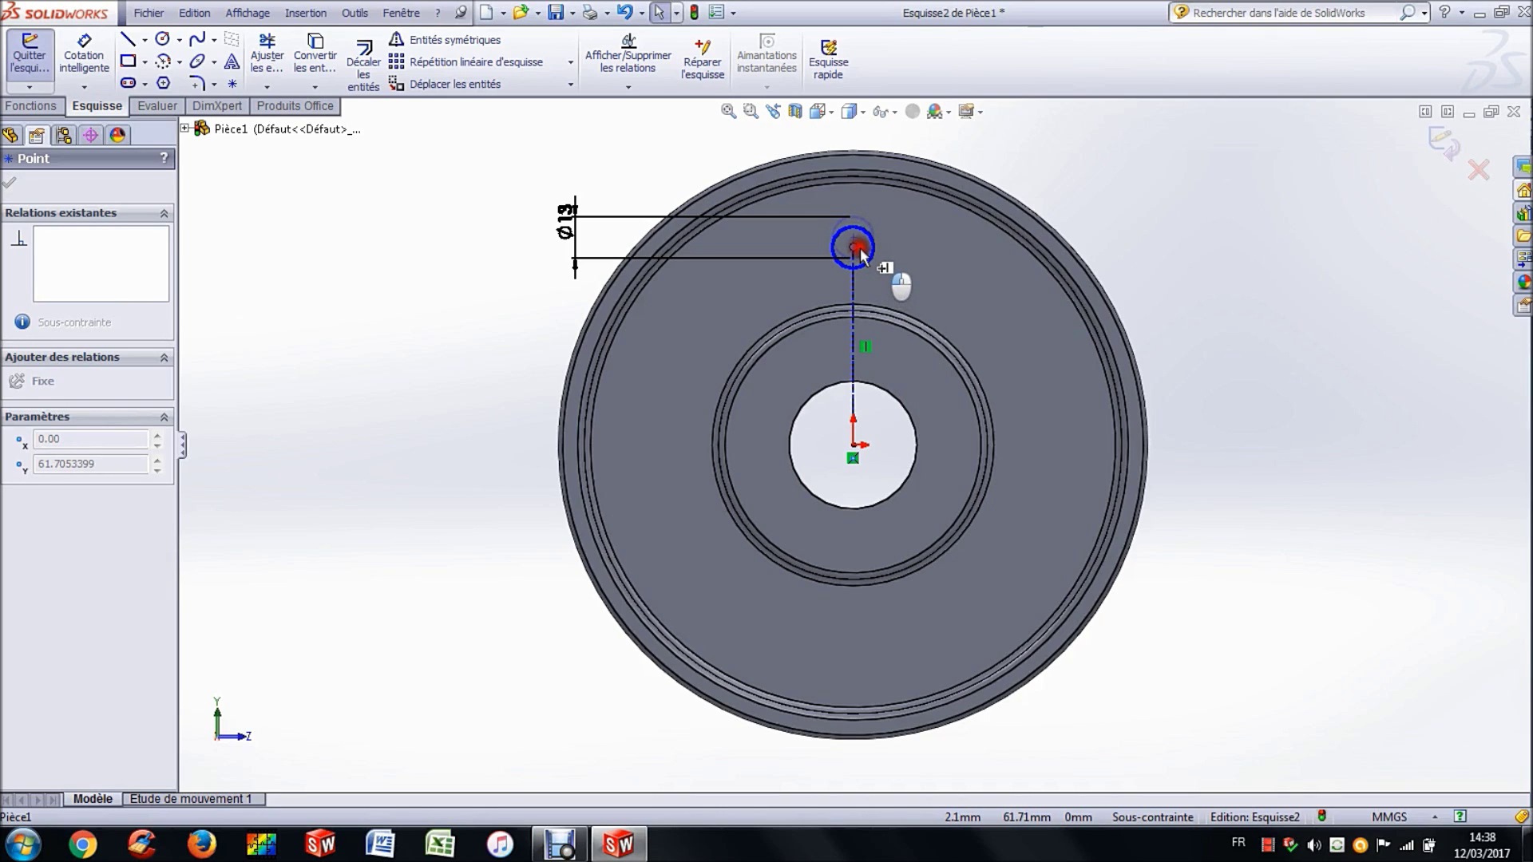
{"action": "left_click_drag", "start_coordinate": [860, 251], "coordinate": [863, 244]}
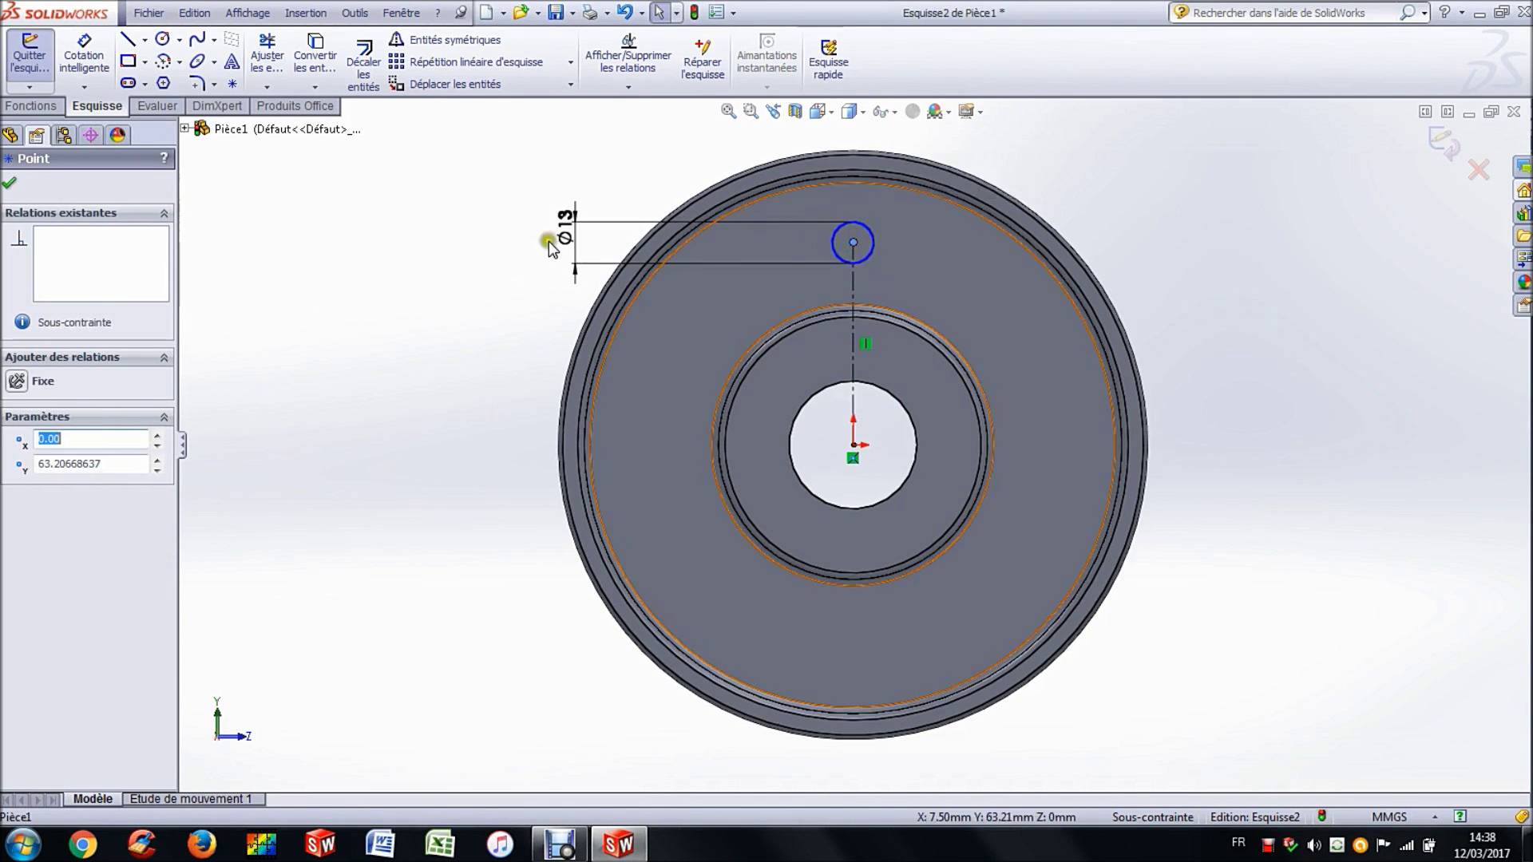
{"action": "left_click", "coordinate": [356, 190]}
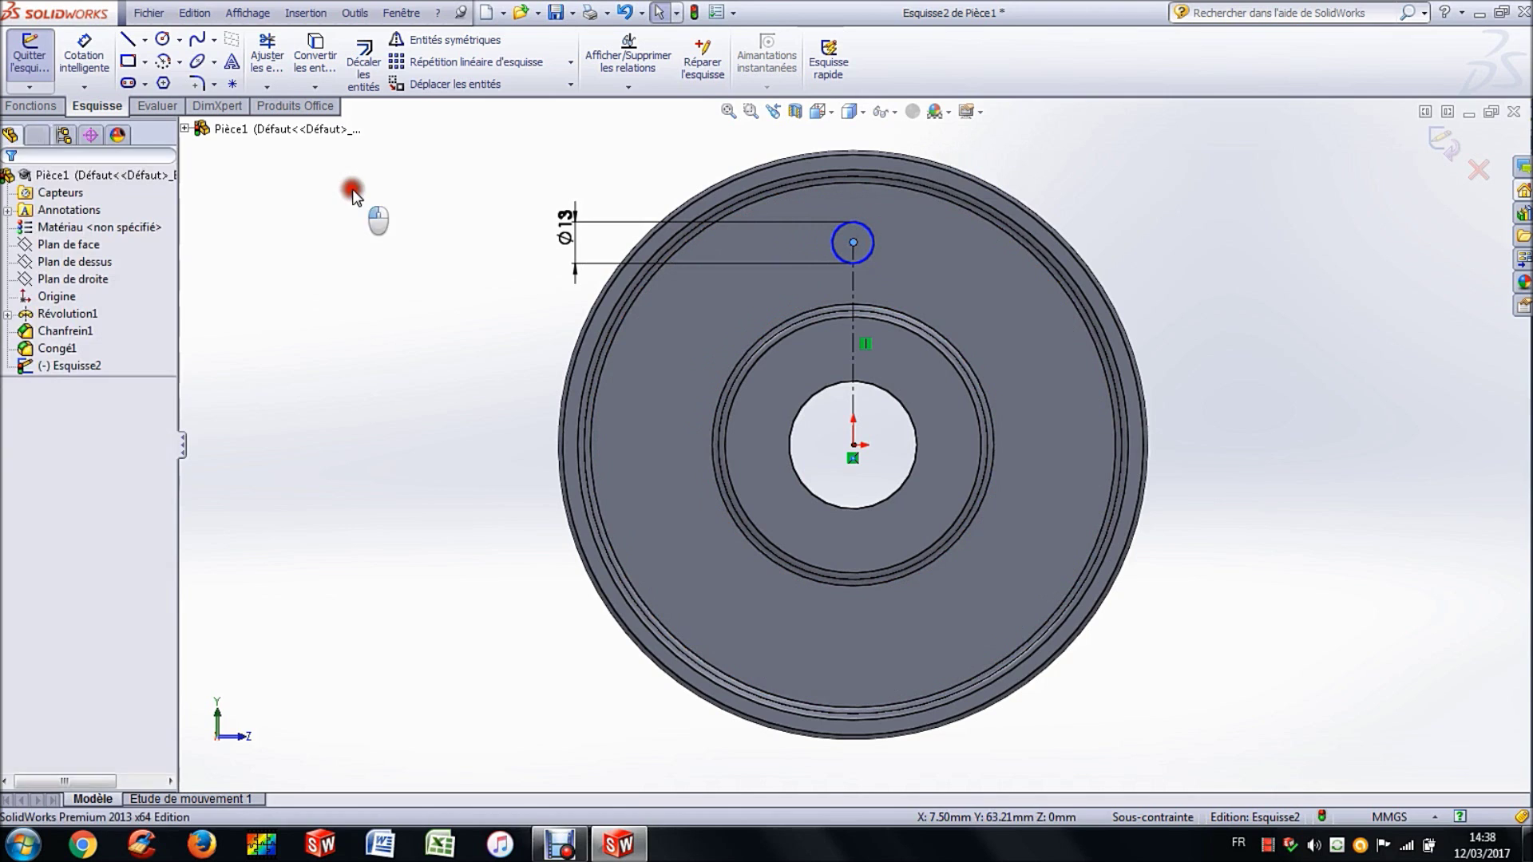
Step: Cut the 13 mm circle through all of the wheel's web with an extruded cut
{"action": "left_click", "coordinate": [46, 108]}
{"action": "left_click", "coordinate": [316, 58]}
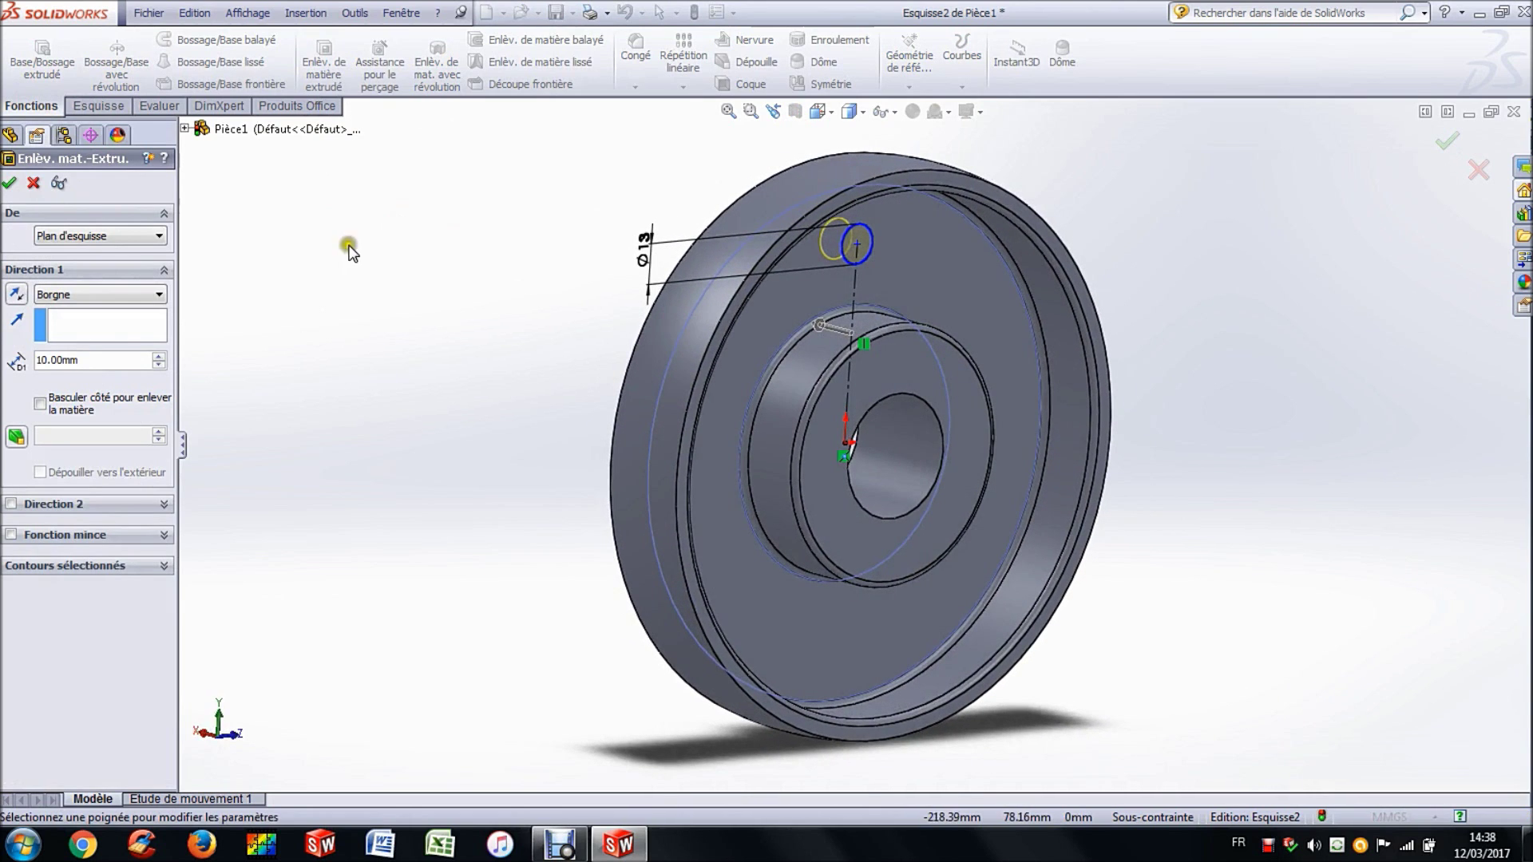
{"action": "left_click", "coordinate": [68, 295]}
{"action": "left_click", "coordinate": [72, 322]}
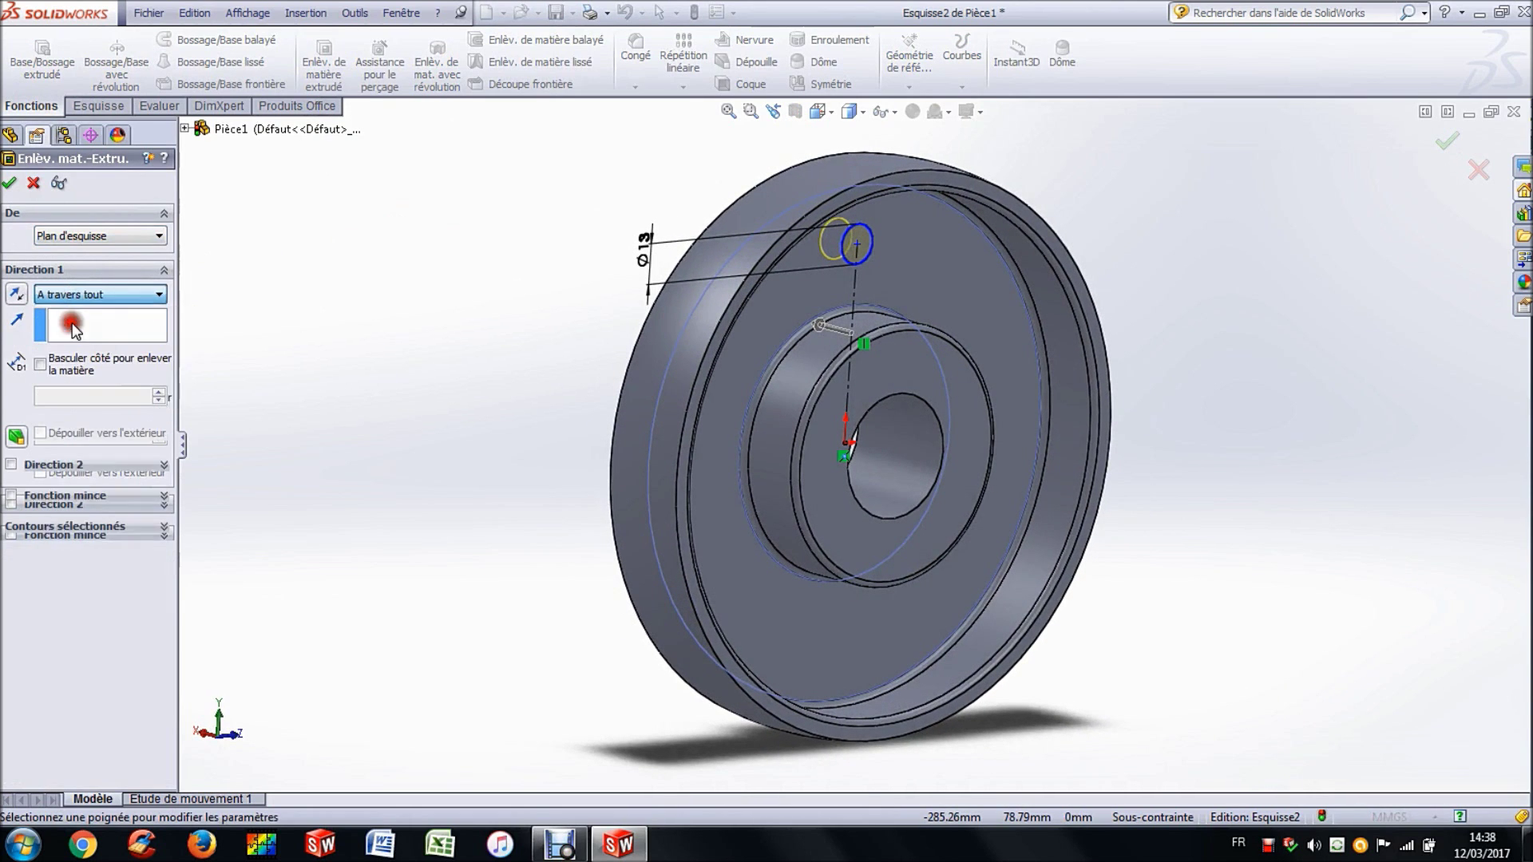
{"action": "left_click", "coordinate": [10, 184]}
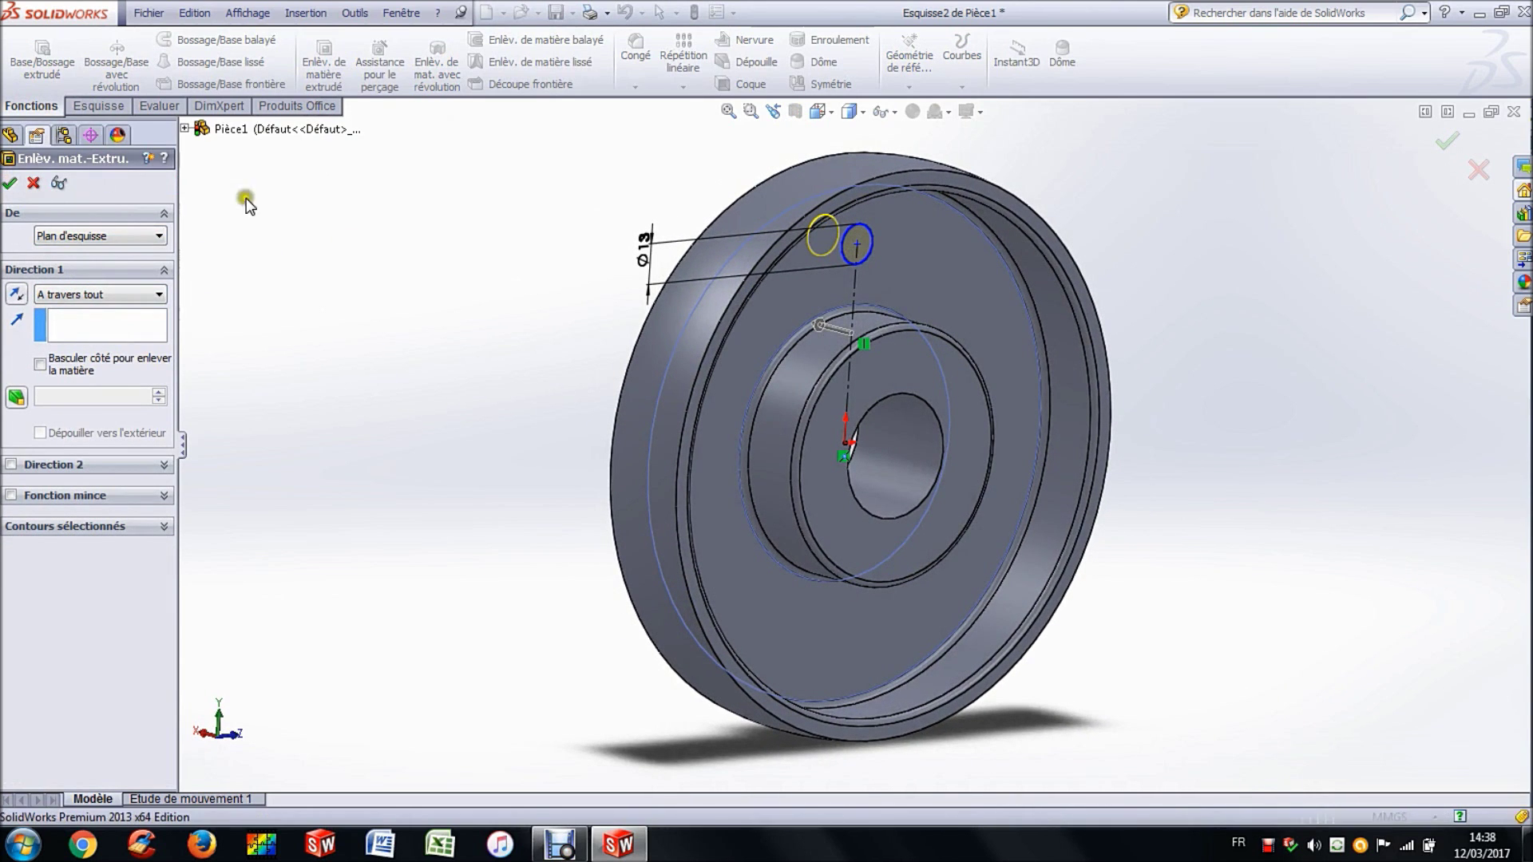
{"action": "middle_click_drag", "start_coordinate": [549, 246], "coordinate": [407, 210]}
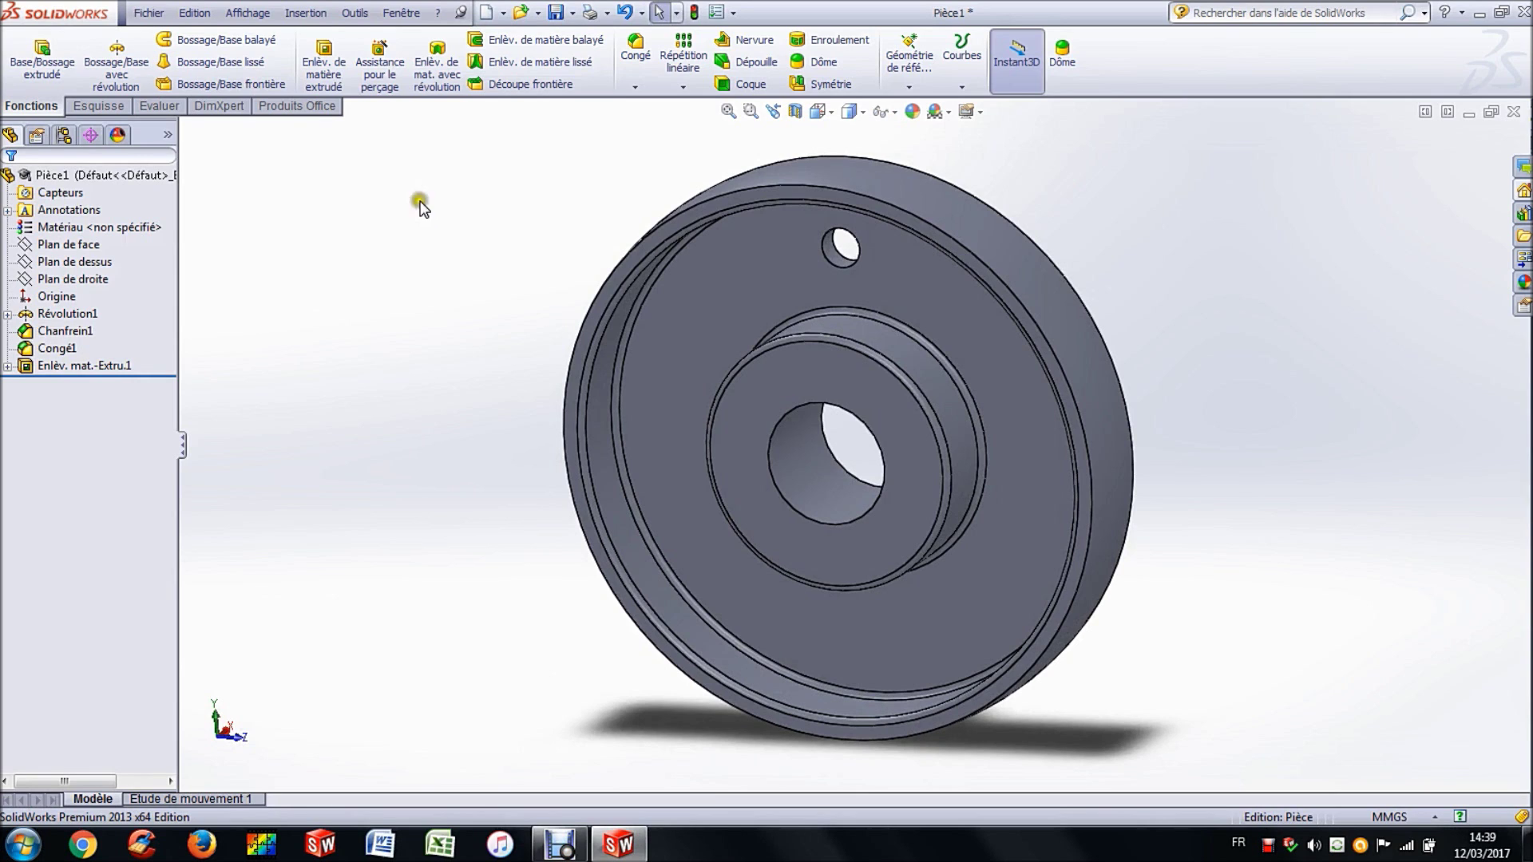
Step: Set up a circular pattern of the hole cut around the cylindrical face of the hub's central bore
{"action": "left_click", "coordinate": [683, 89]}
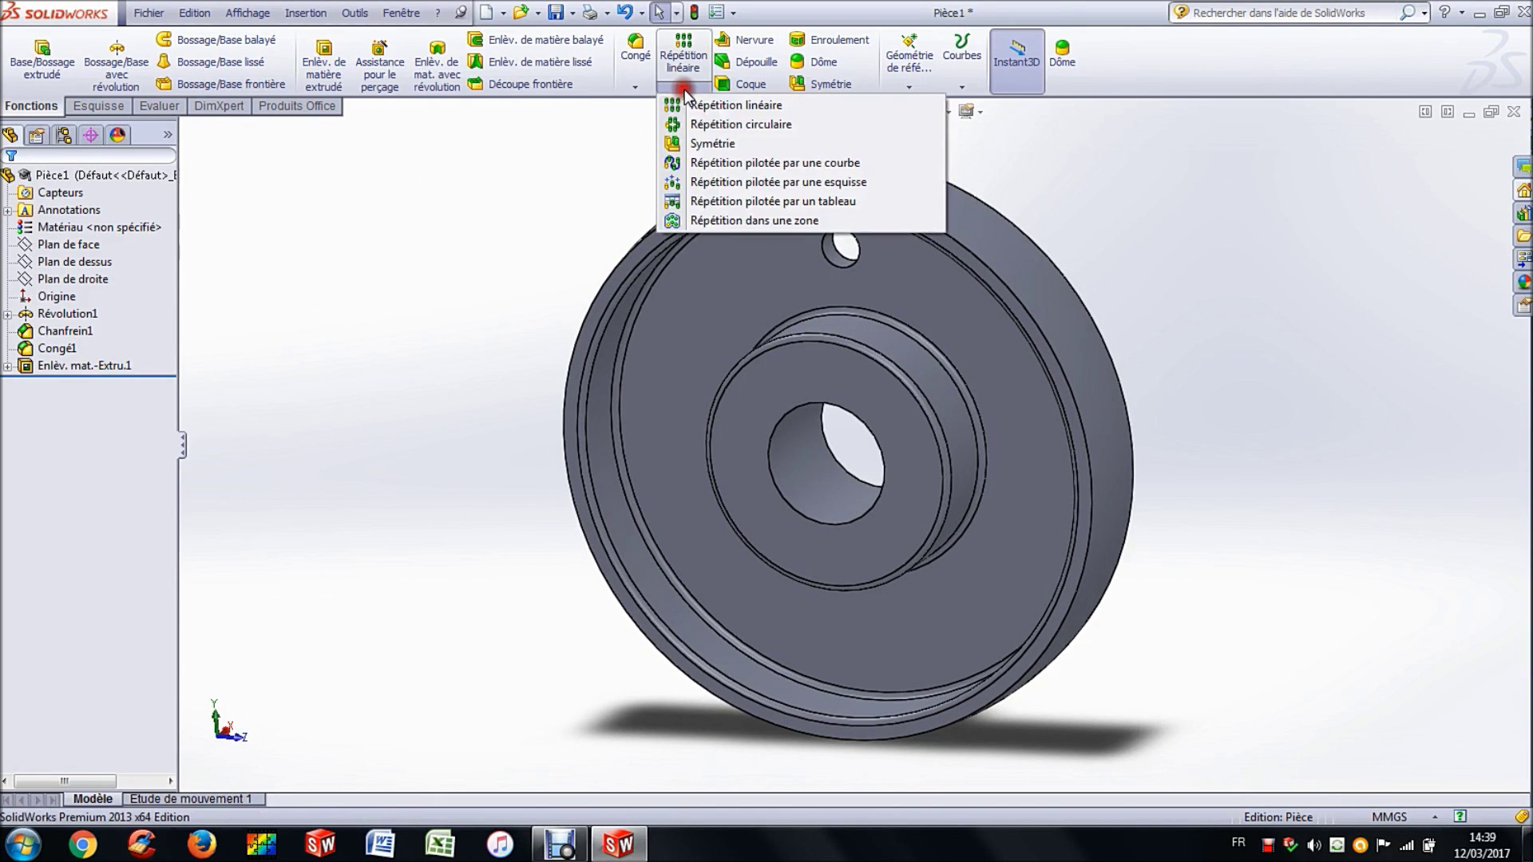
{"action": "left_click", "coordinate": [723, 124]}
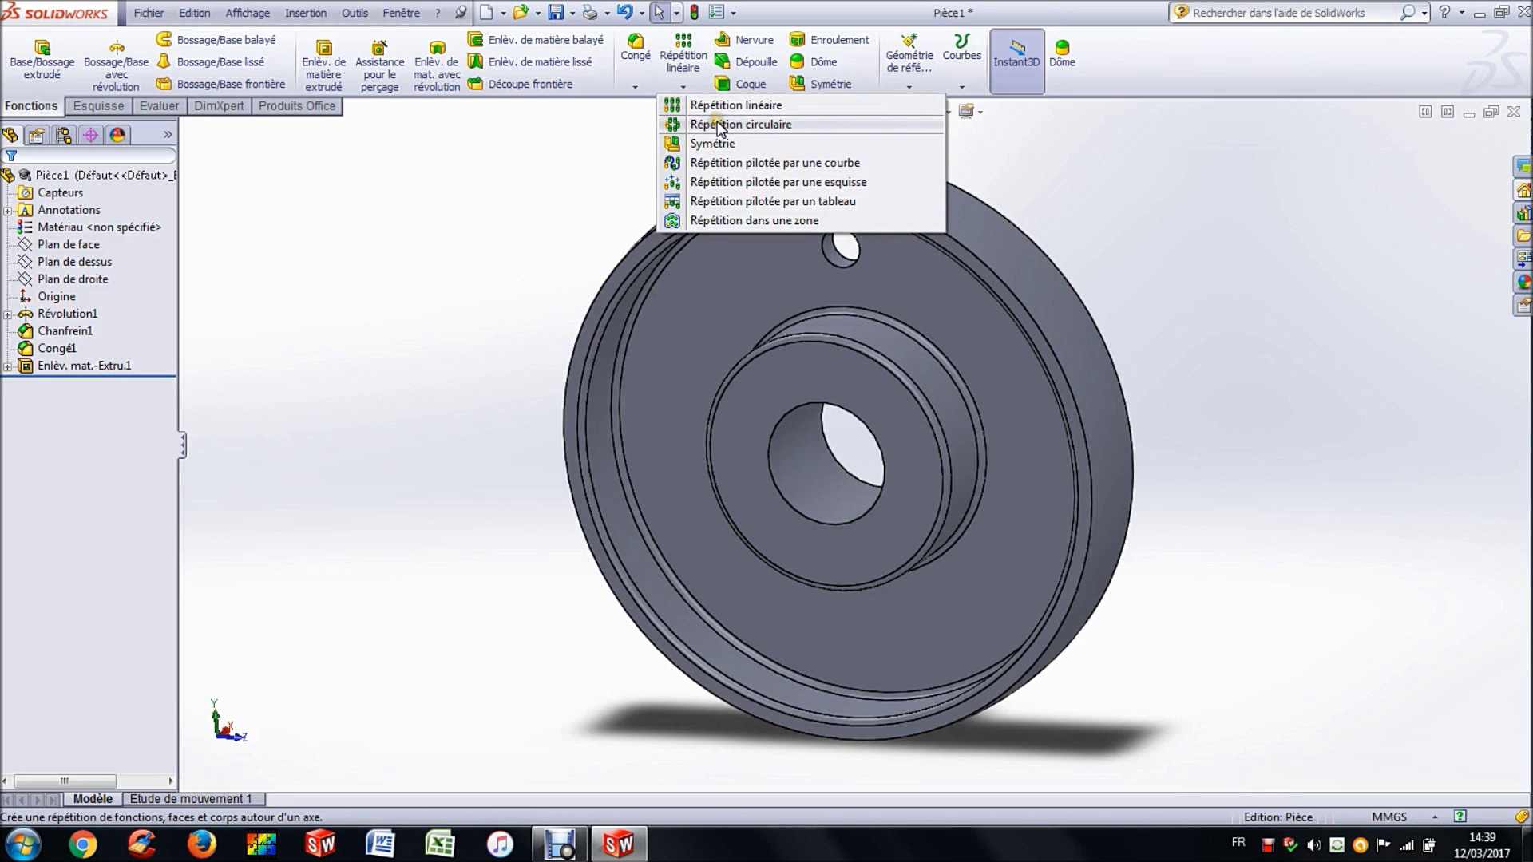
{"action": "left_click", "coordinate": [718, 124]}
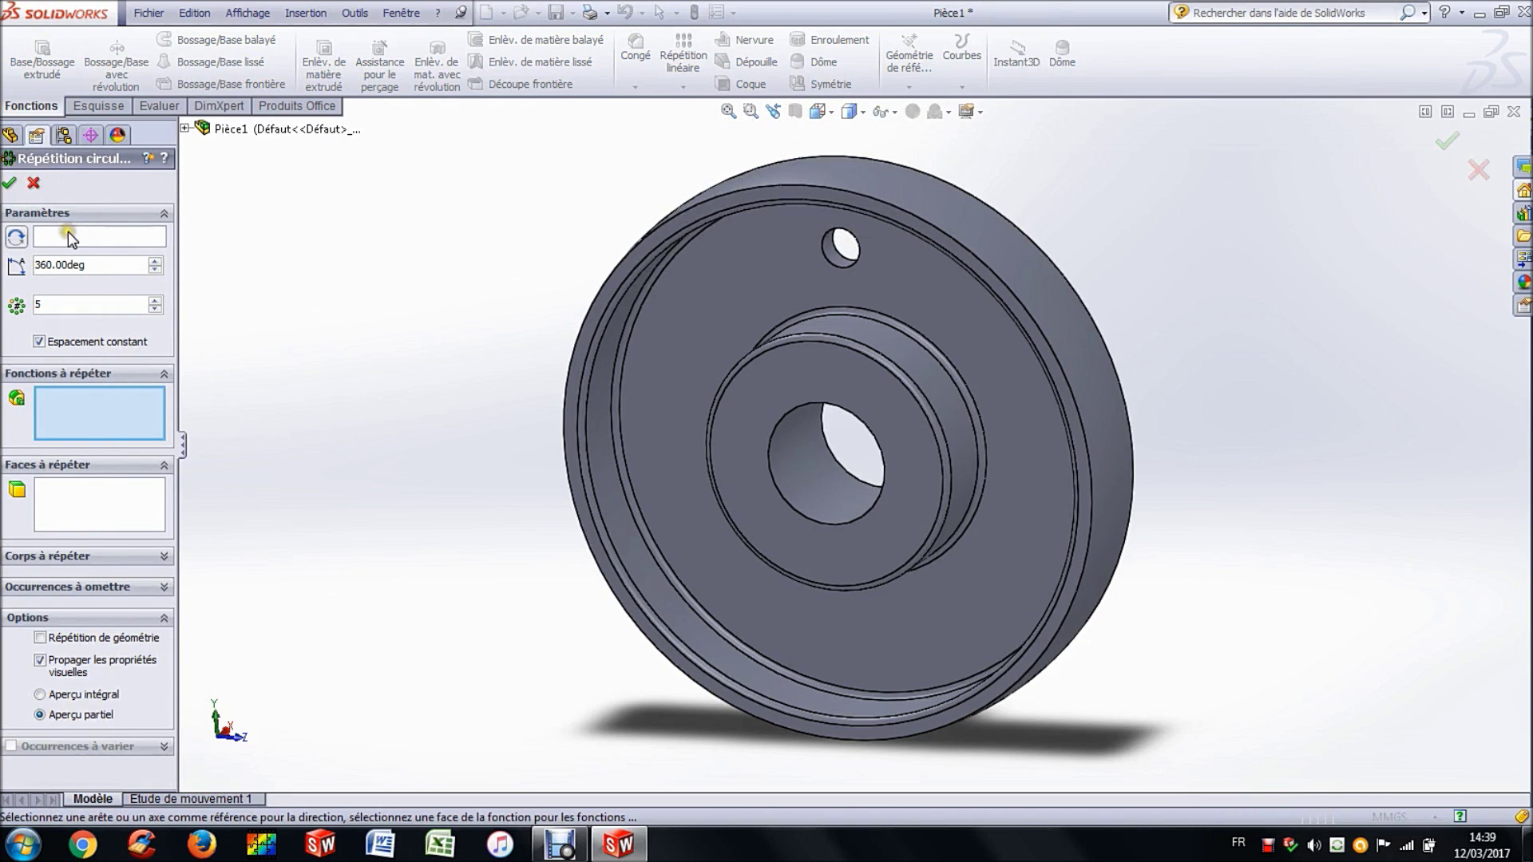
{"action": "left_click", "coordinate": [69, 233]}
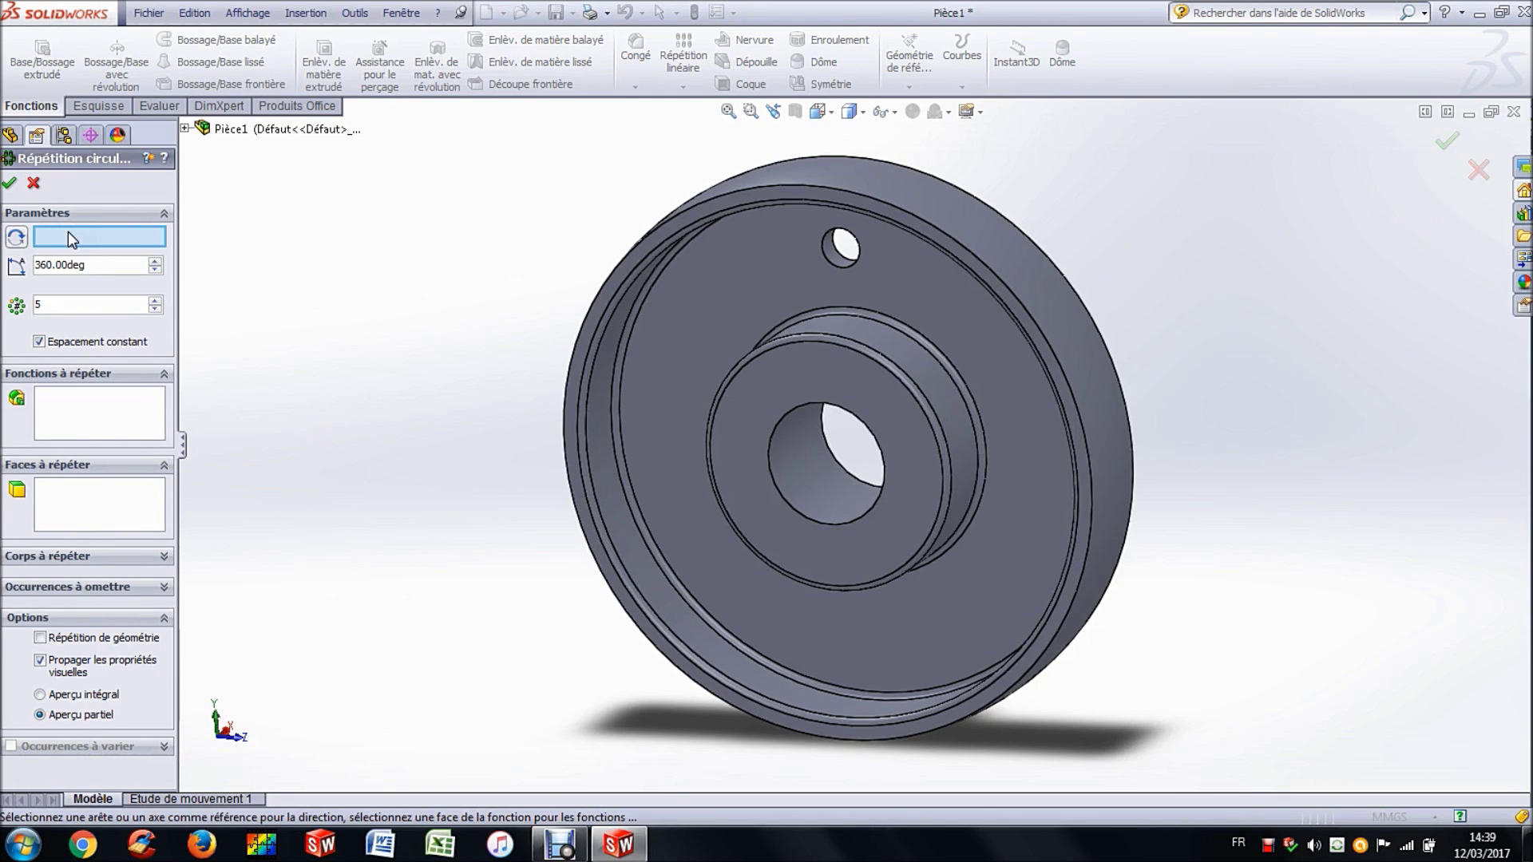
{"action": "left_click", "coordinate": [802, 460]}
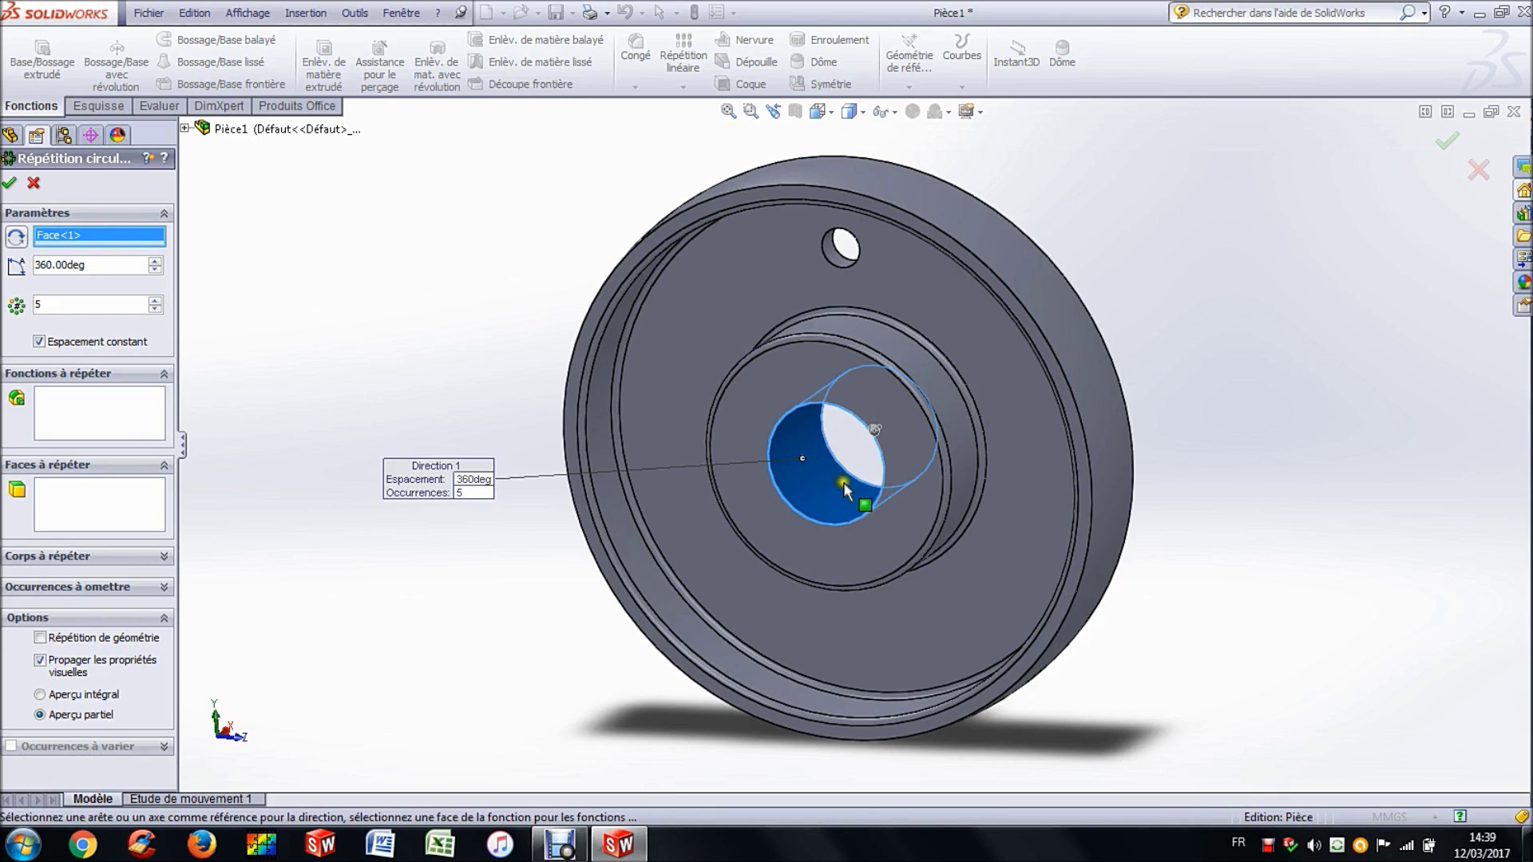
{"action": "left_click", "coordinate": [389, 277]}
{"action": "left_click", "coordinate": [72, 414]}
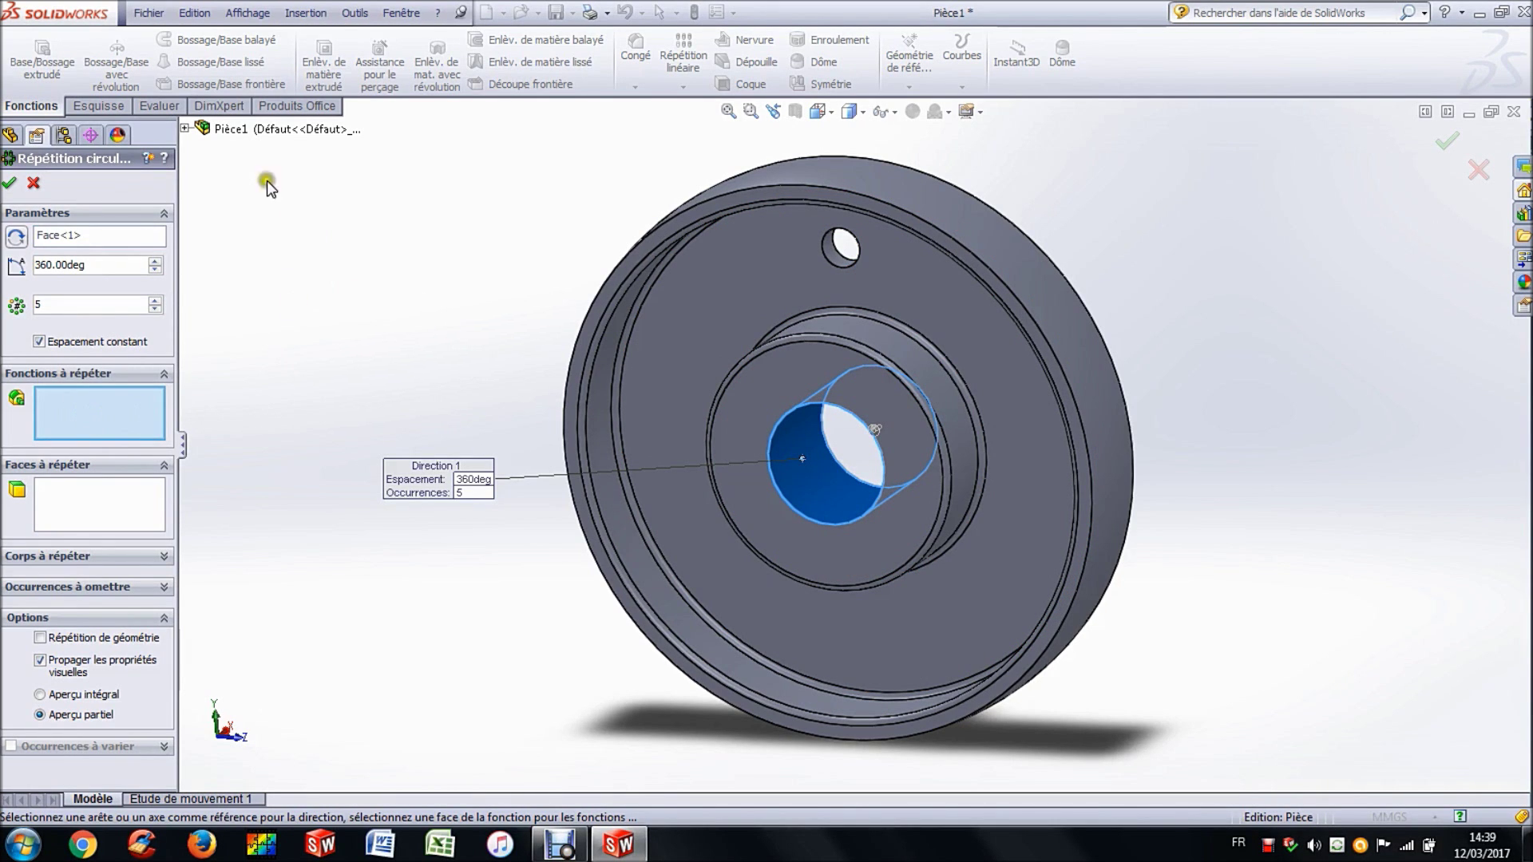
{"action": "left_click", "coordinate": [186, 129]}
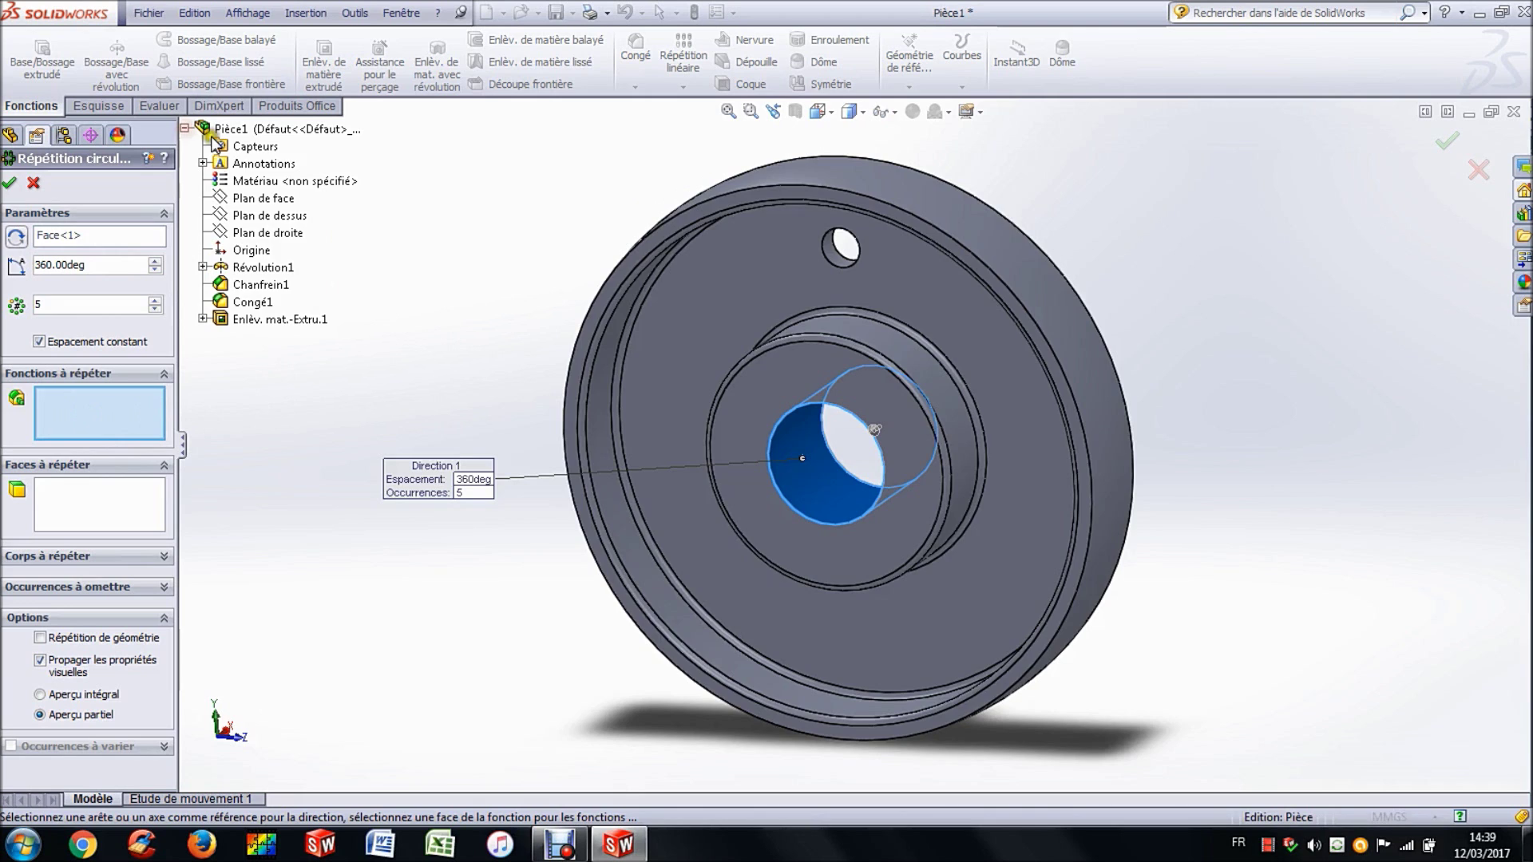
{"action": "left_click", "coordinate": [271, 320]}
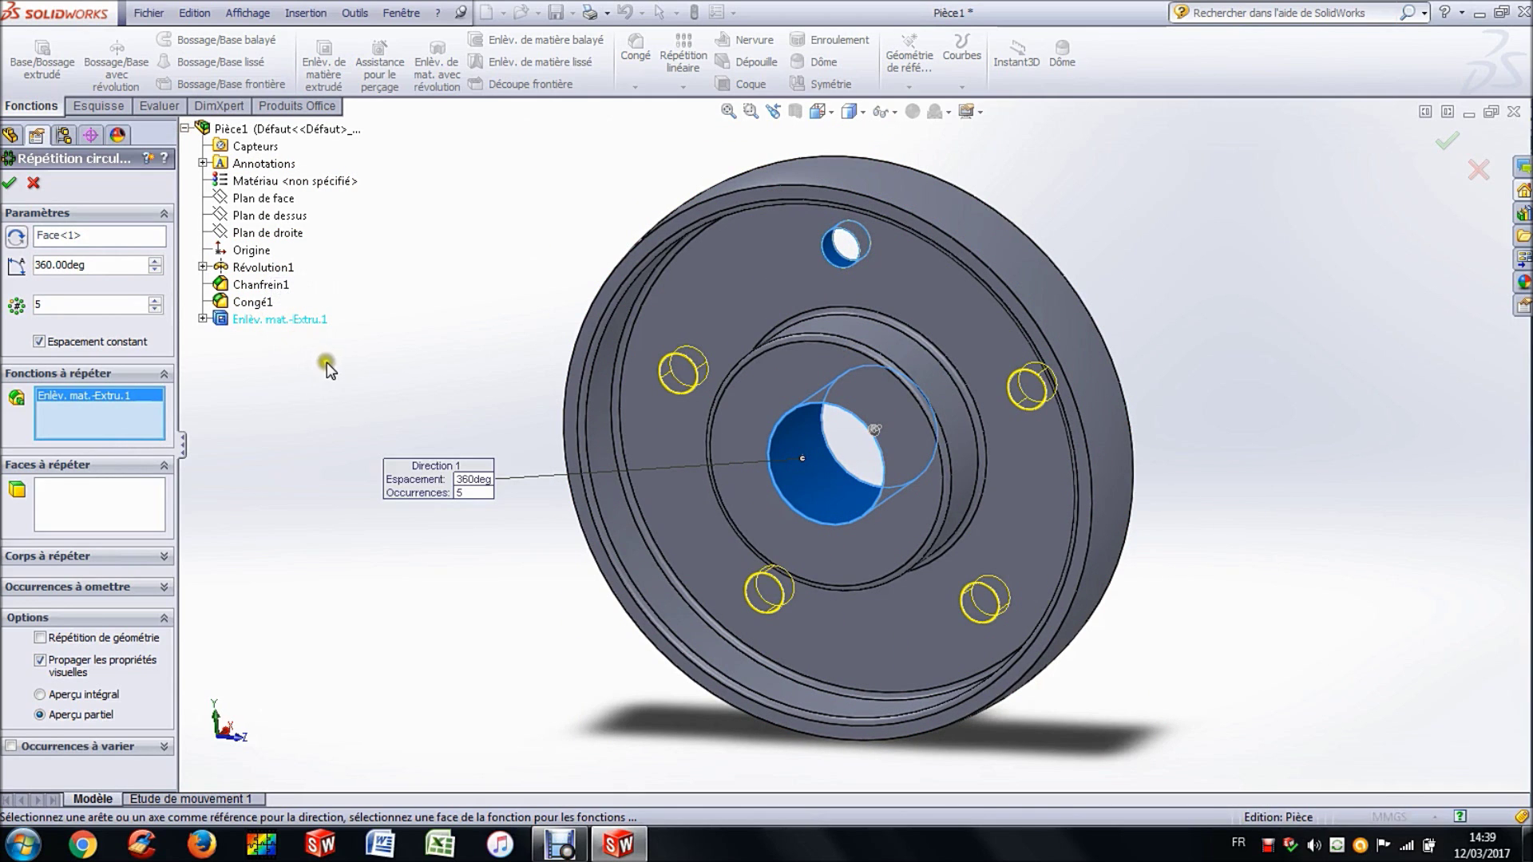
Step: Set the circular pattern to 12 instances with equal spacing over 360 degrees
{"action": "left_click", "coordinate": [39, 342]}
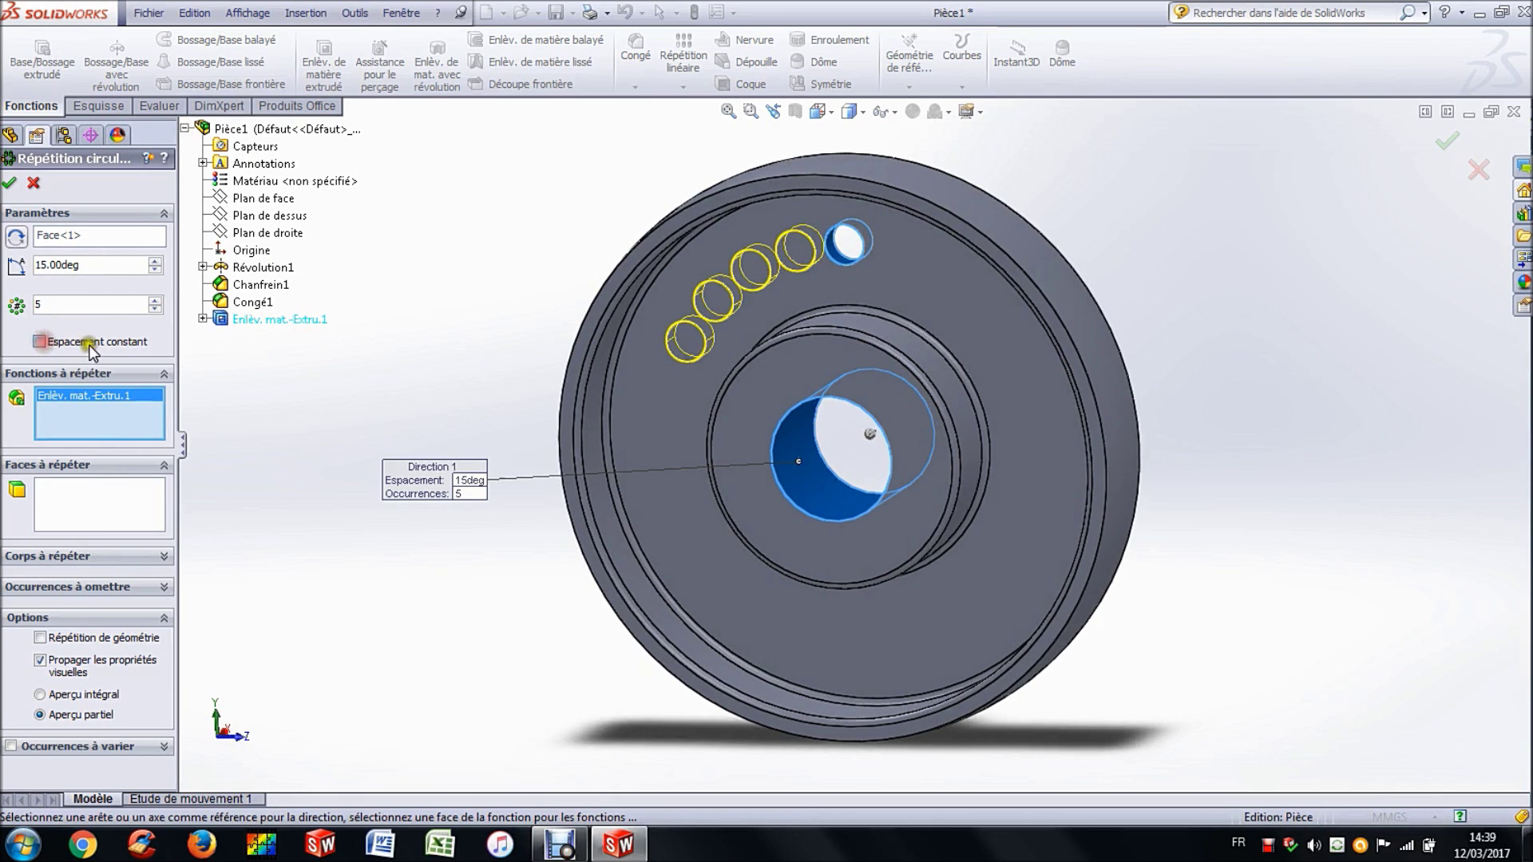
{"action": "left_click", "coordinate": [155, 301]}
{"action": "left_click", "coordinate": [155, 301]}
{"action": "left_click", "coordinate": [155, 301]}
{"action": "left_click", "coordinate": [155, 301]}
{"action": "left_click", "coordinate": [155, 301]}
{"action": "left_click", "coordinate": [155, 301]}
{"action": "left_click", "coordinate": [155, 301]}
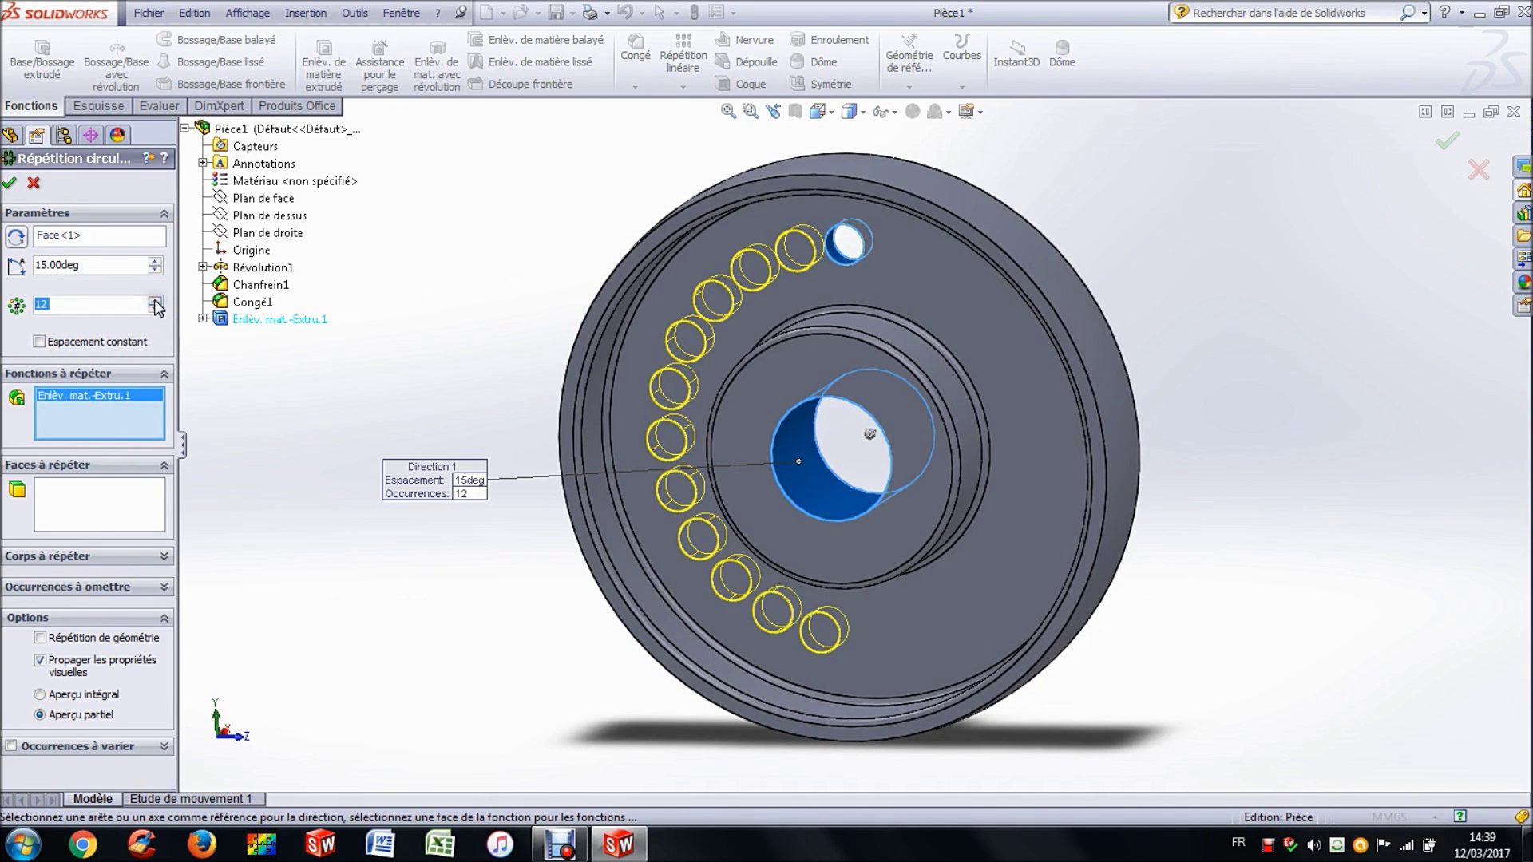
{"action": "left_click", "coordinate": [355, 372]}
{"action": "left_click", "coordinate": [39, 342]}
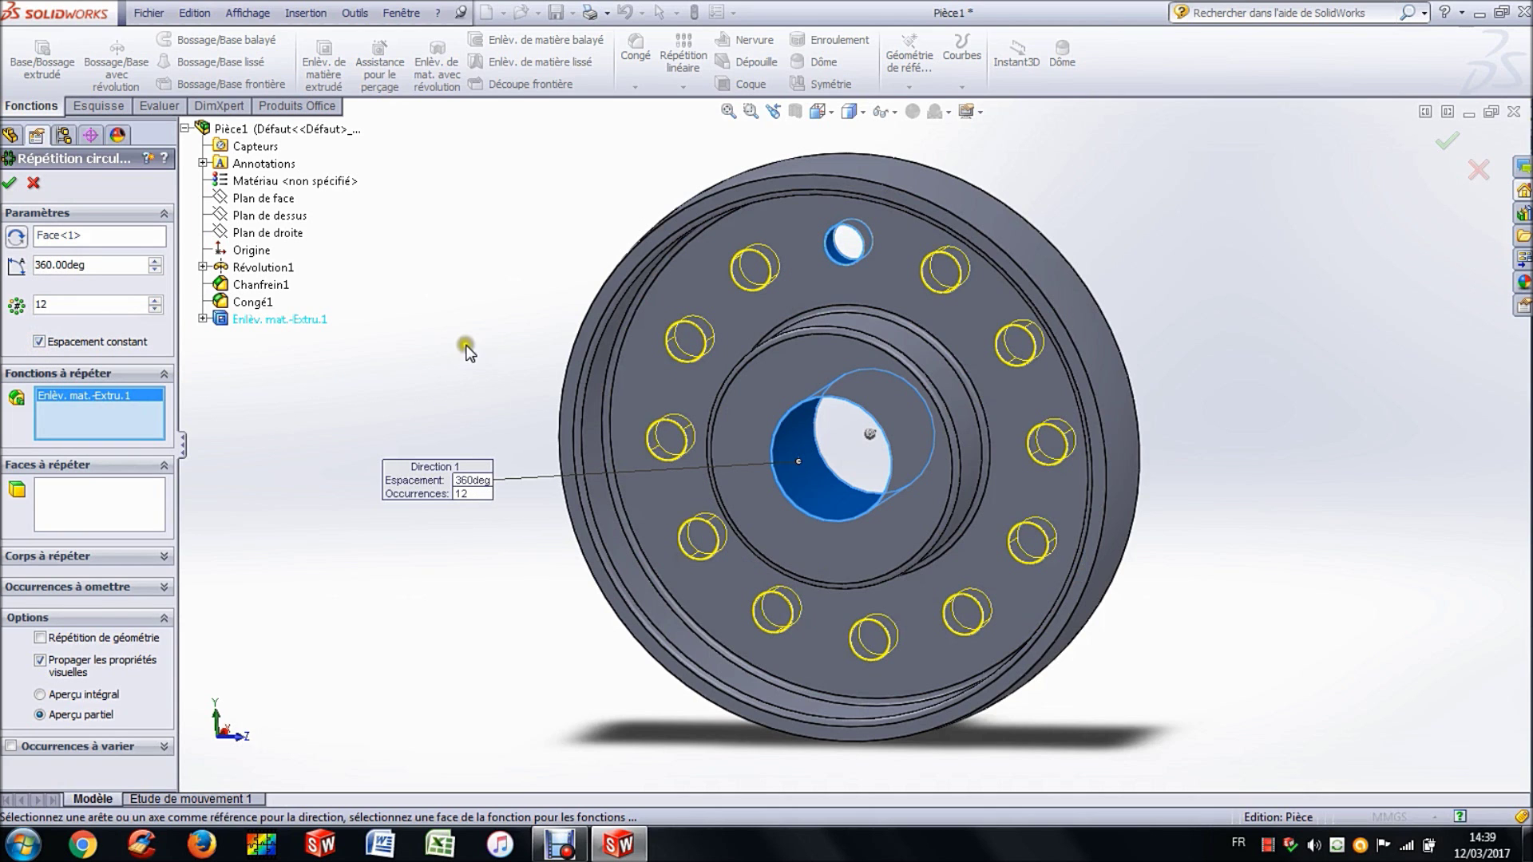
Step: Try raising the number of equally spaced holes in the circular pattern to 15
{"action": "mouse_move", "coordinate": [458, 297]}
{"action": "middle_mouse_down"}
{"action": "mouse_move", "coordinate": [448, 277]}
{"action": "mouse_move", "coordinate": [479, 233]}
{"action": "mouse_move", "coordinate": [519, 209]}
{"action": "mouse_move", "coordinate": [547, 221]}
{"action": "mouse_move", "coordinate": [499, 242]}
{"action": "mouse_move", "coordinate": [462, 298]}
{"action": "middle_mouse_up"}
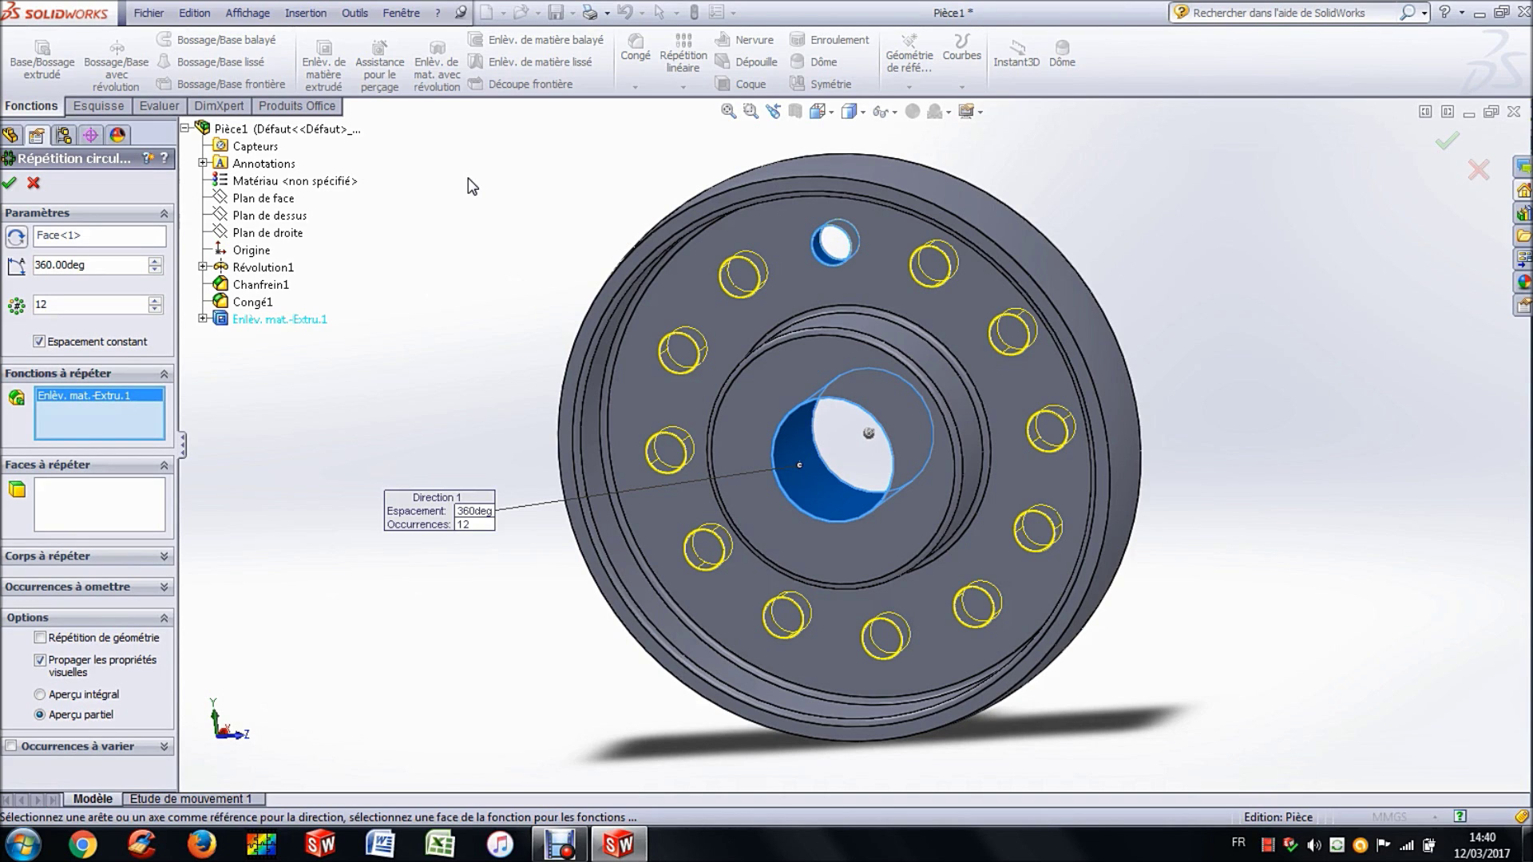
{"action": "left_click", "coordinate": [155, 300]}
{"action": "left_click", "coordinate": [155, 301]}
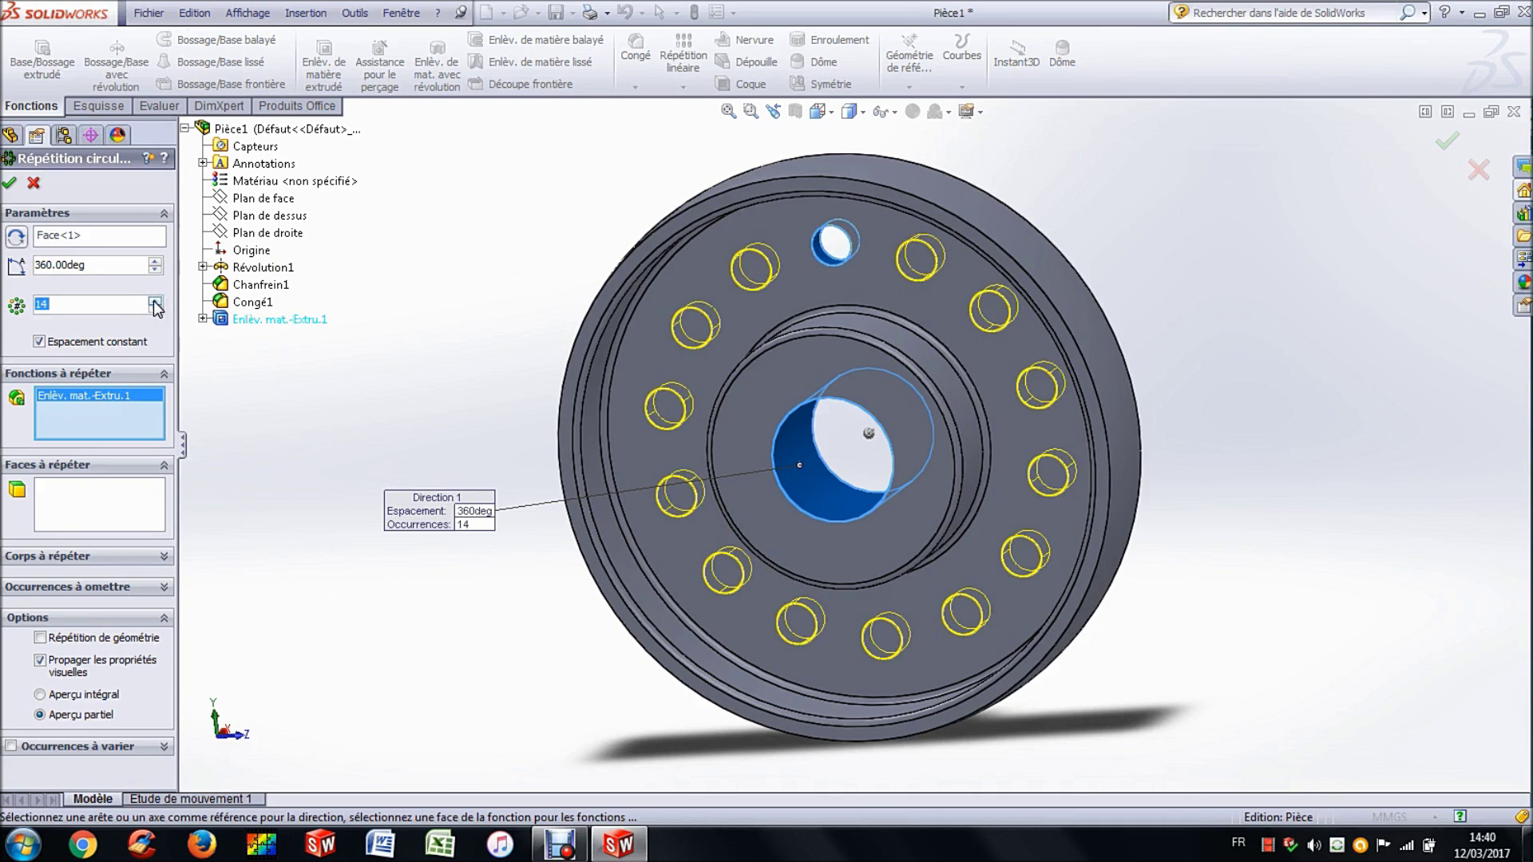
{"action": "left_click", "coordinate": [155, 300]}
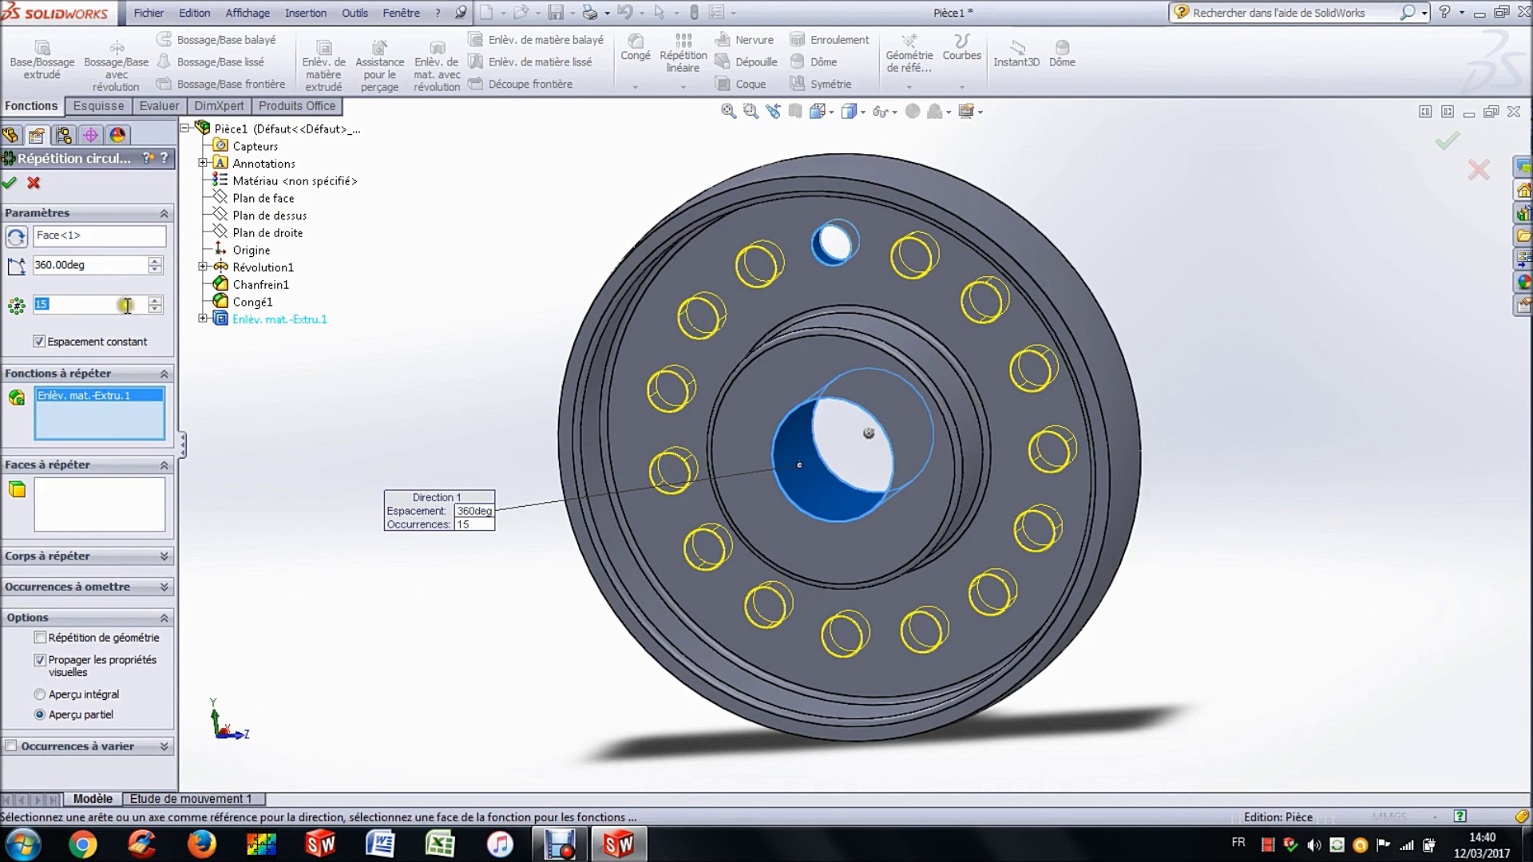
Step: Set the number of pattern instances to 12 and create the circular hole pattern
{"action": "type", "text": "12"}
{"action": "key", "text": "Return"}
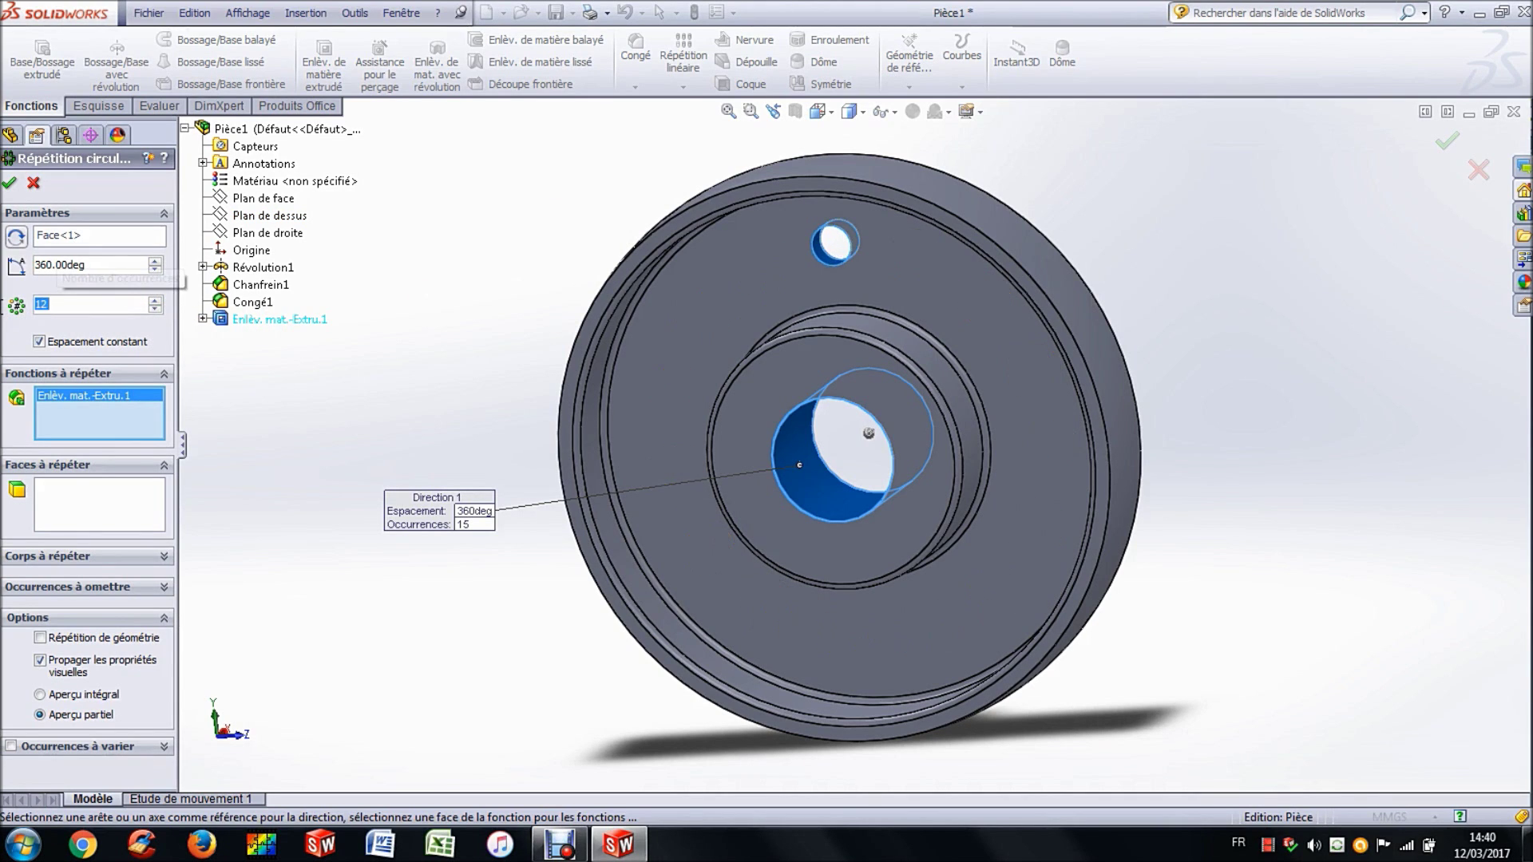
{"action": "left_click", "coordinate": [18, 184]}
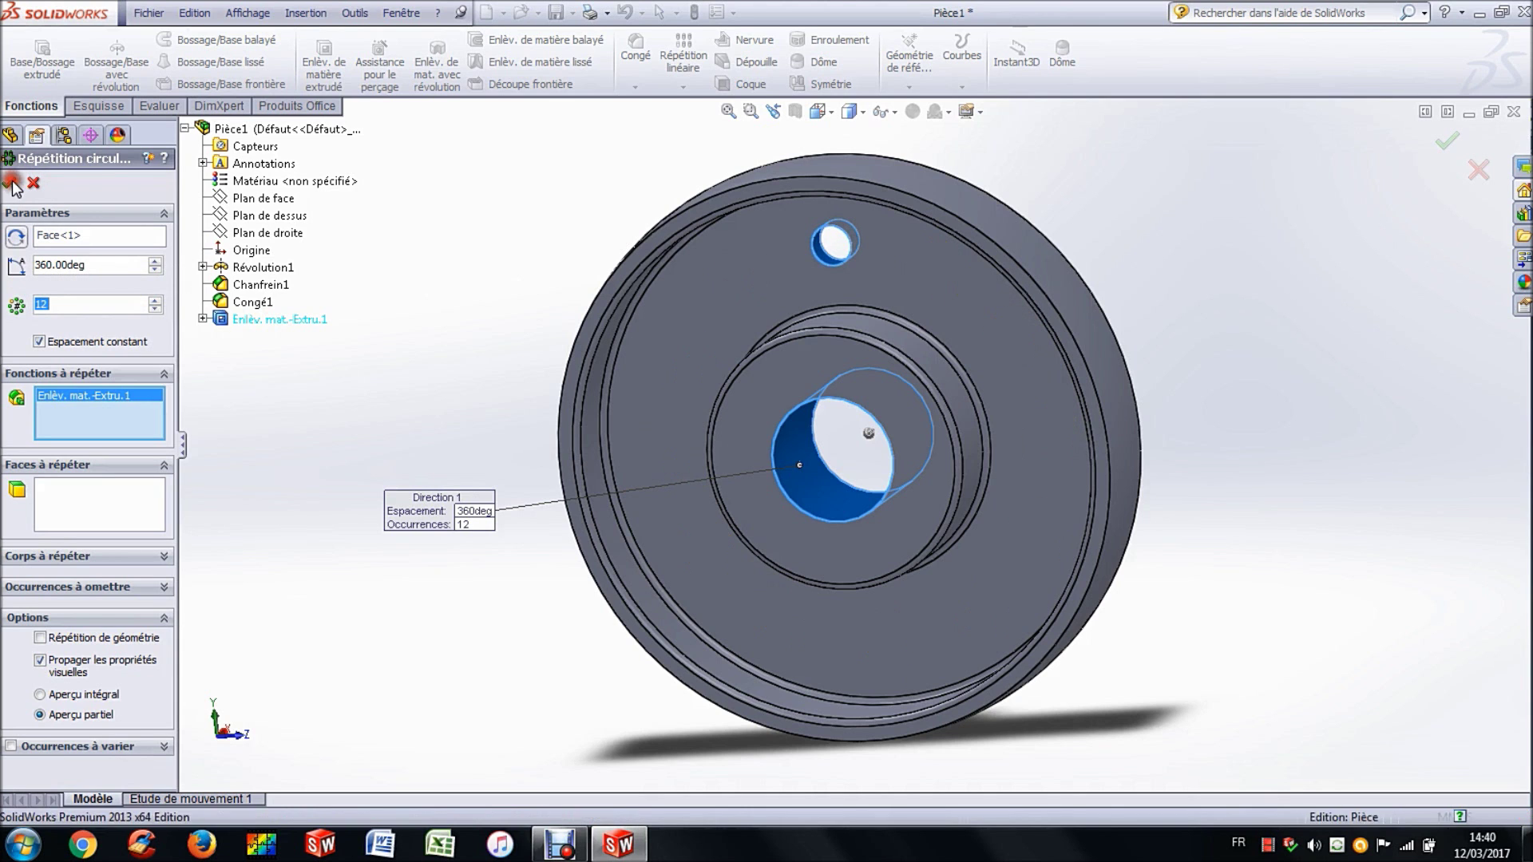
{"action": "middle_click_drag", "start_coordinate": [463, 246], "coordinate": [473, 190]}
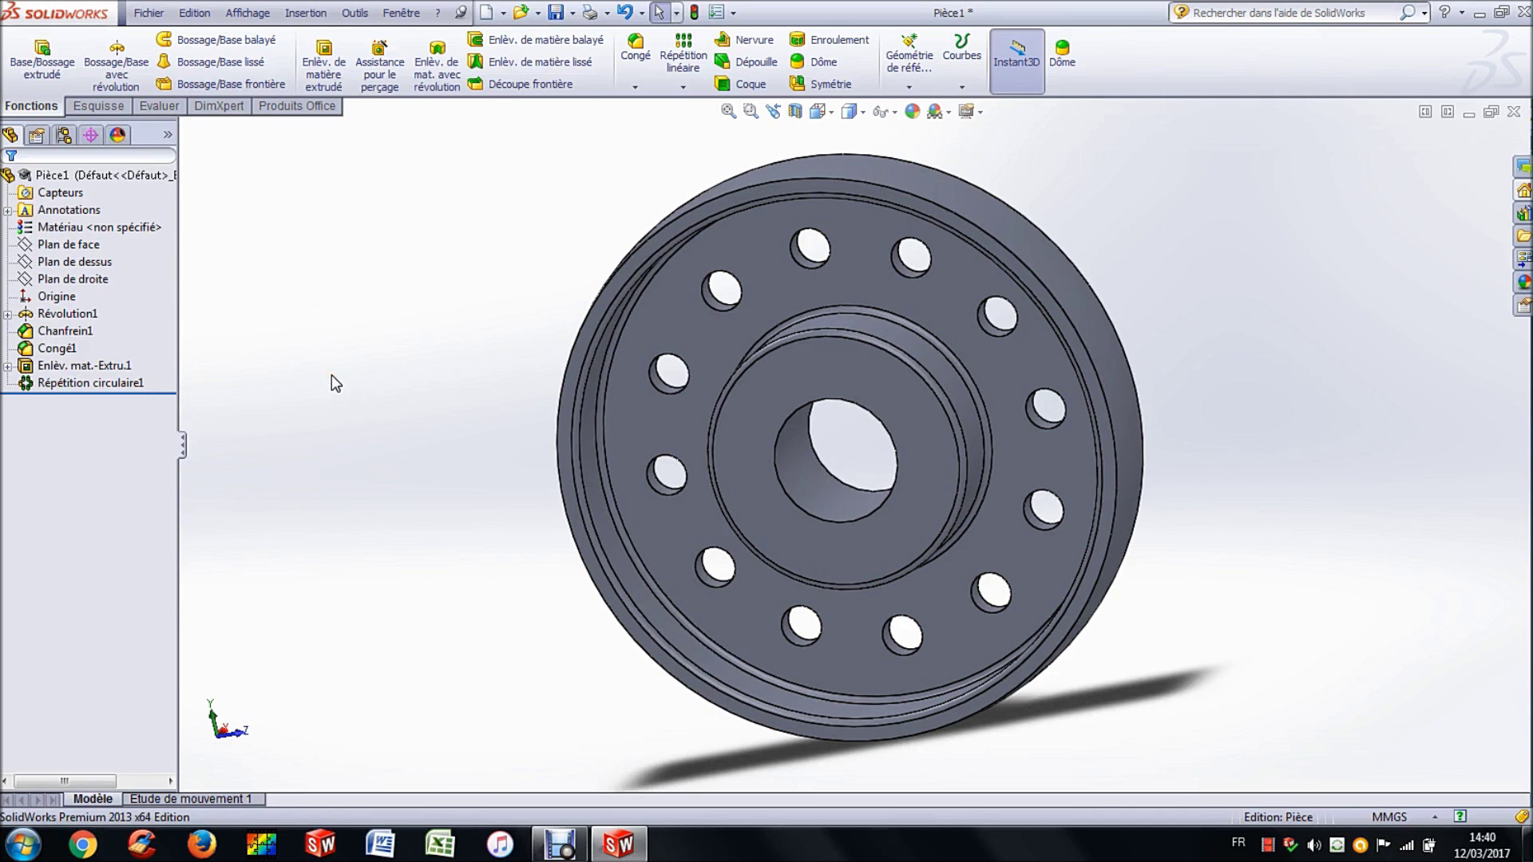
Step: Edit the sketch of the patterned hole cut, set the circle's diameter to 20 mm and rebuild the wheel
{"action": "left_click", "coordinate": [101, 369]}
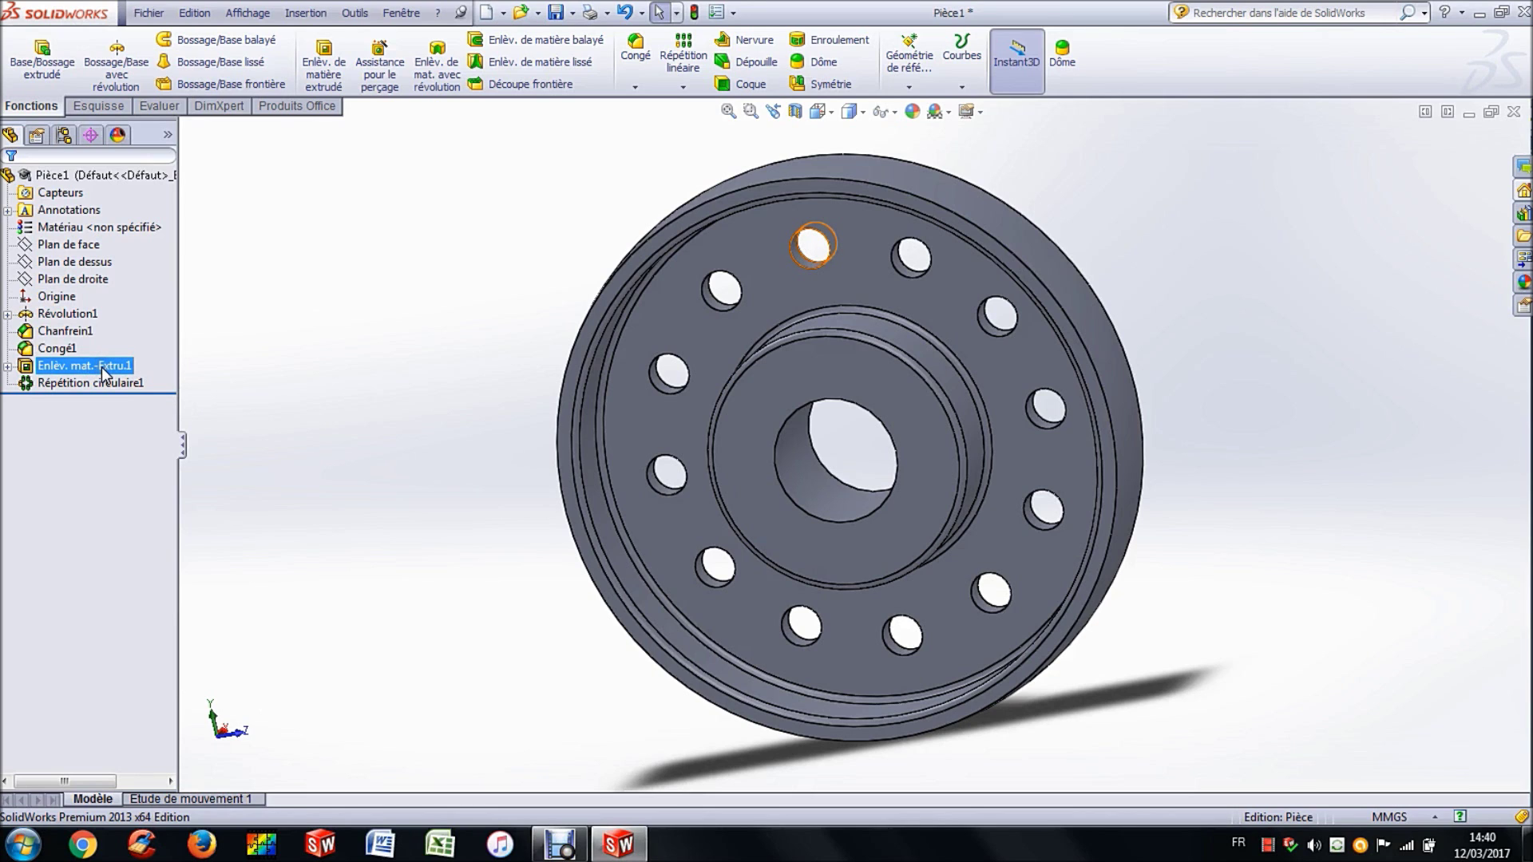
{"action": "right_click", "coordinate": [102, 367]}
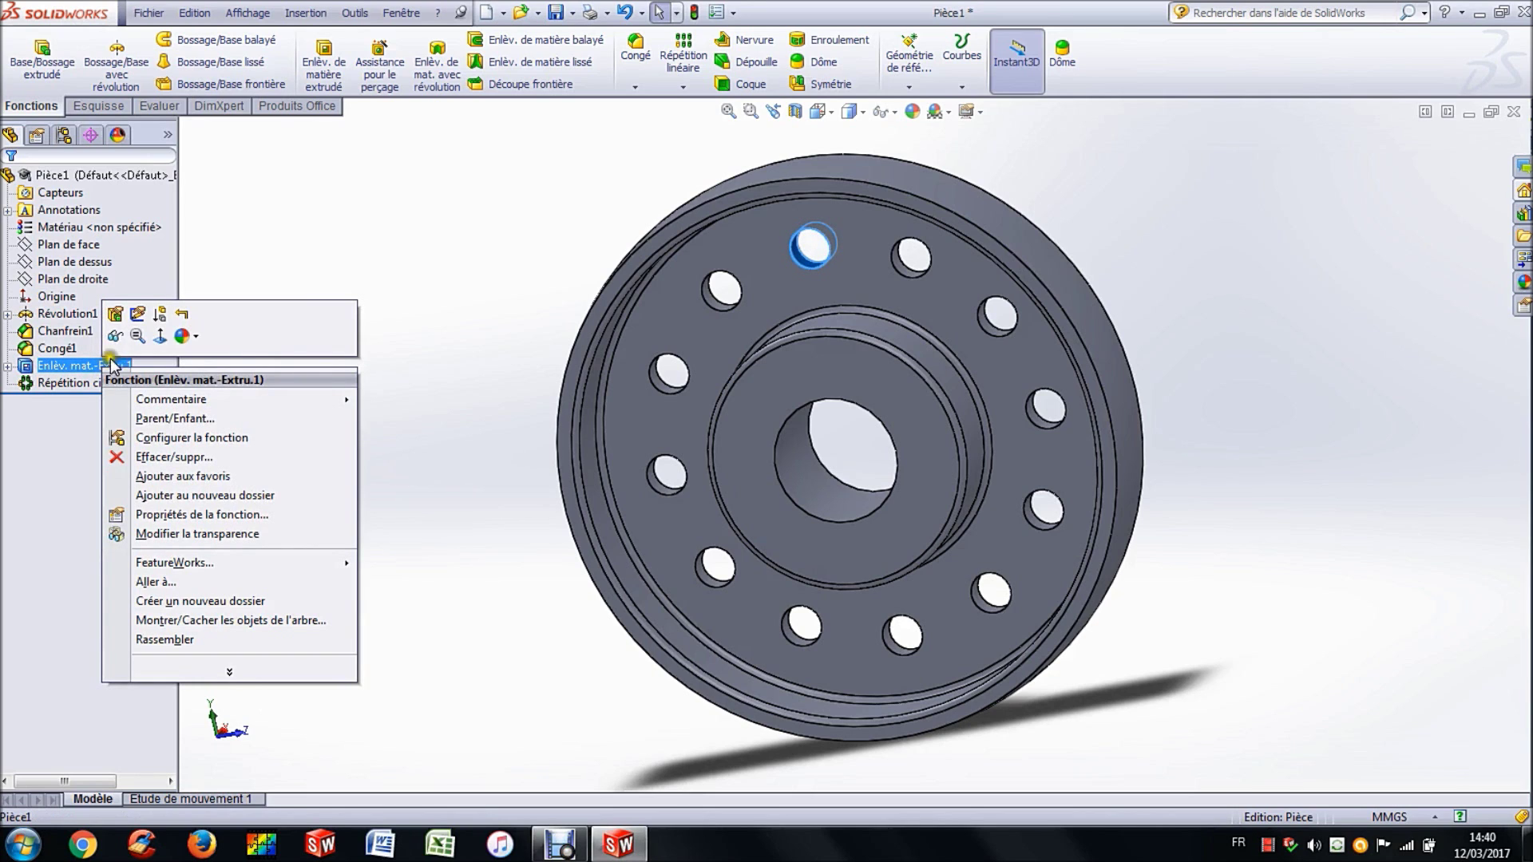
{"action": "left_click", "coordinate": [137, 314]}
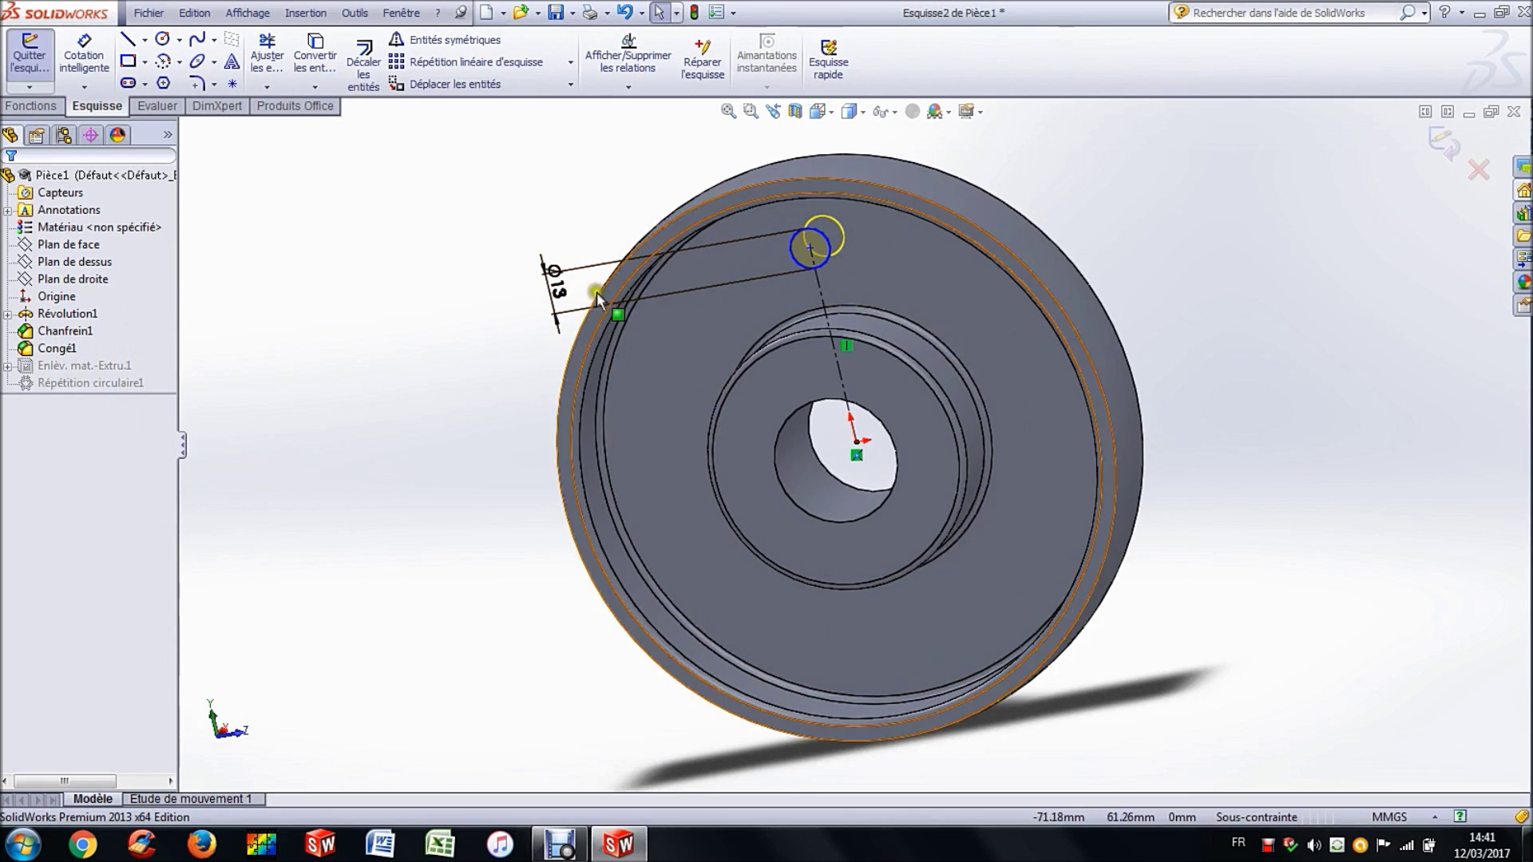
{"action": "left_click", "coordinate": [556, 298]}
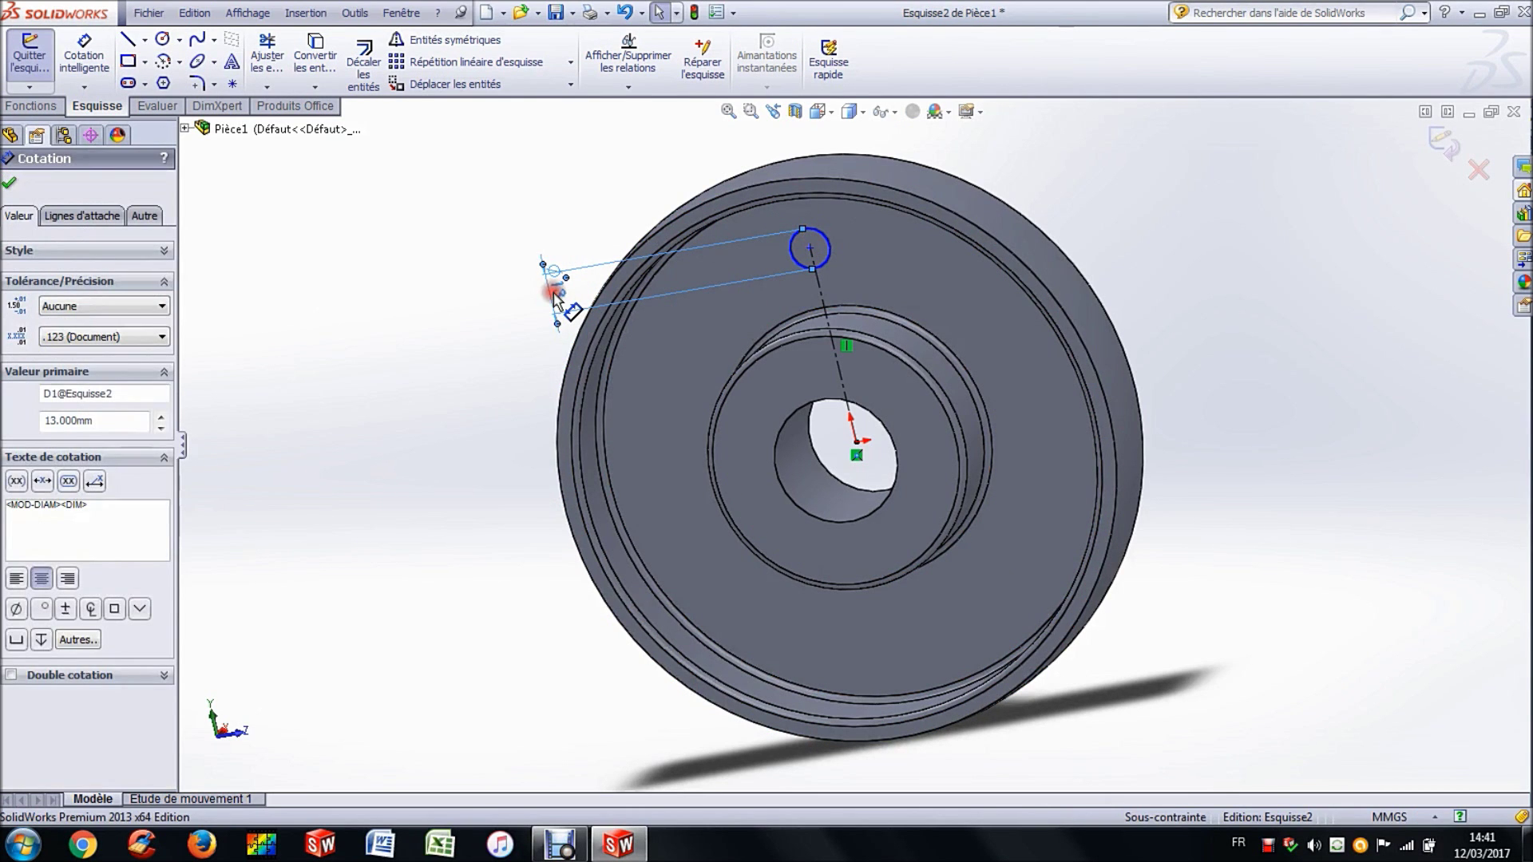
{"action": "left_click", "coordinate": [823, 111]}
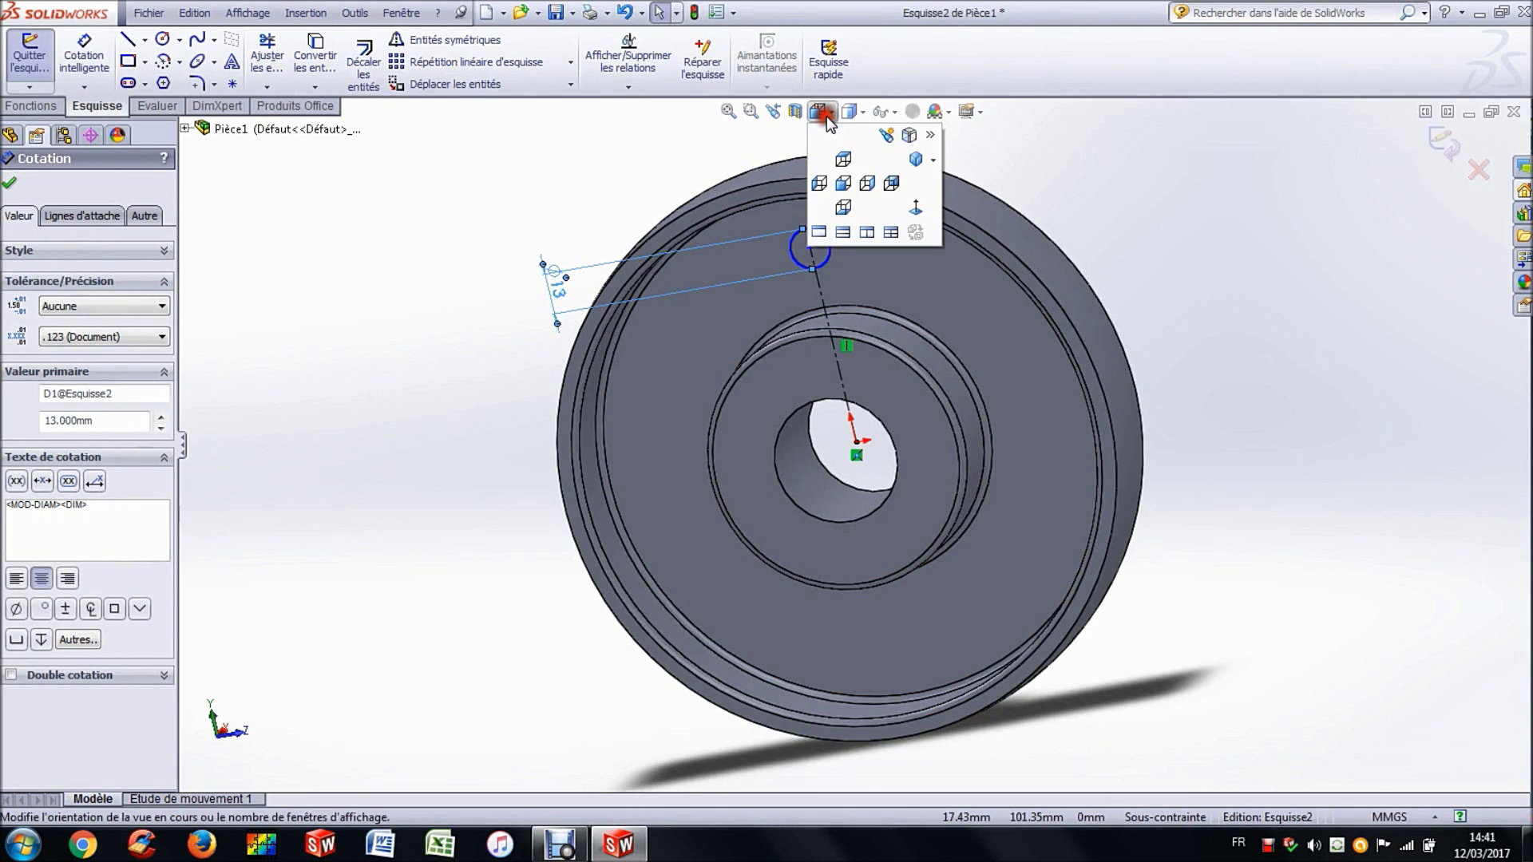
{"action": "left_click", "coordinate": [894, 186]}
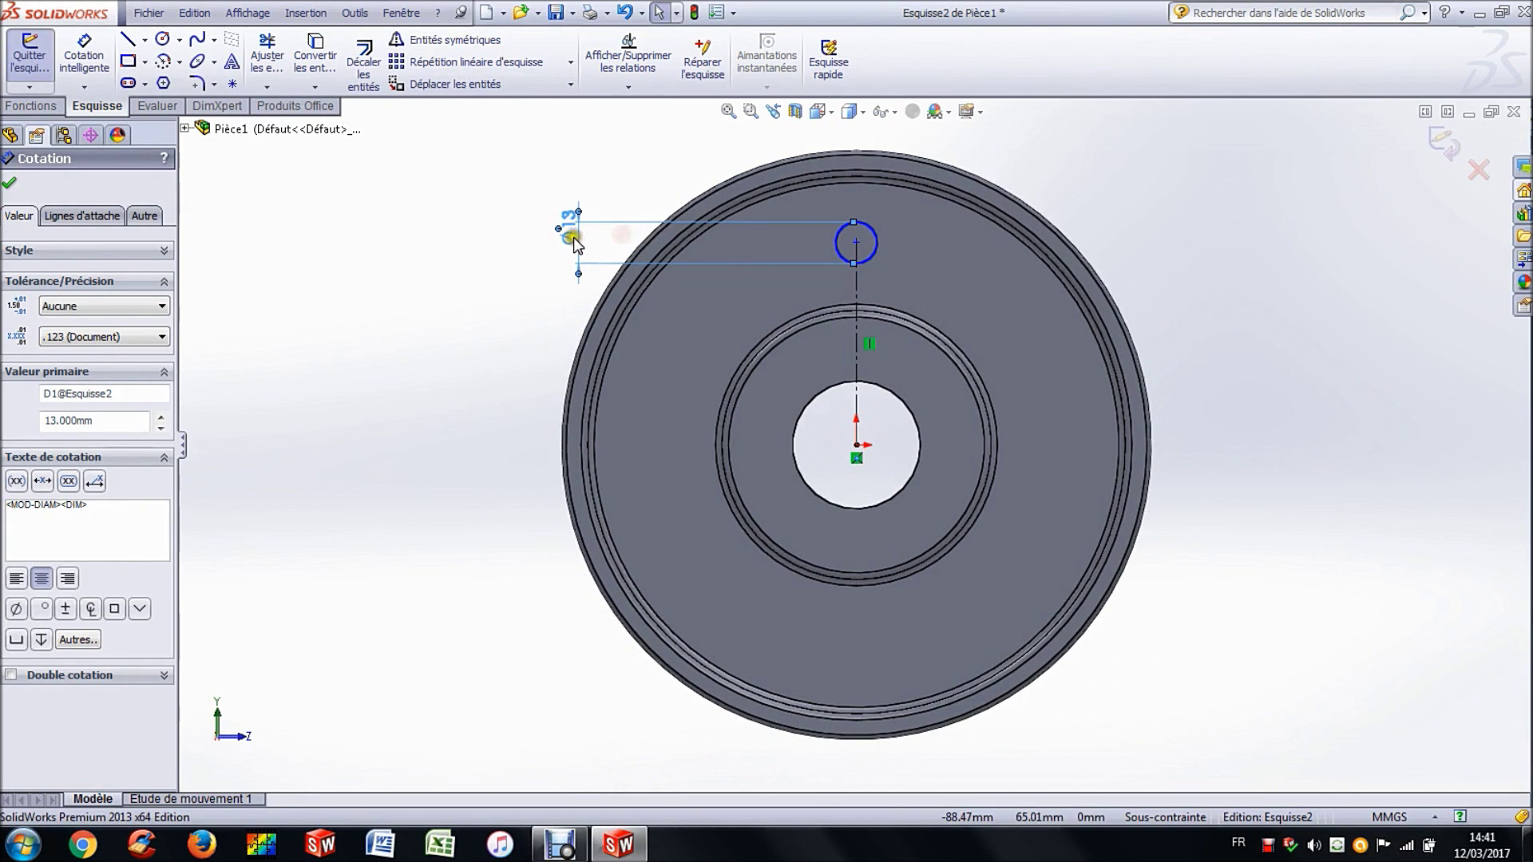
{"action": "double_click", "coordinate": [569, 238]}
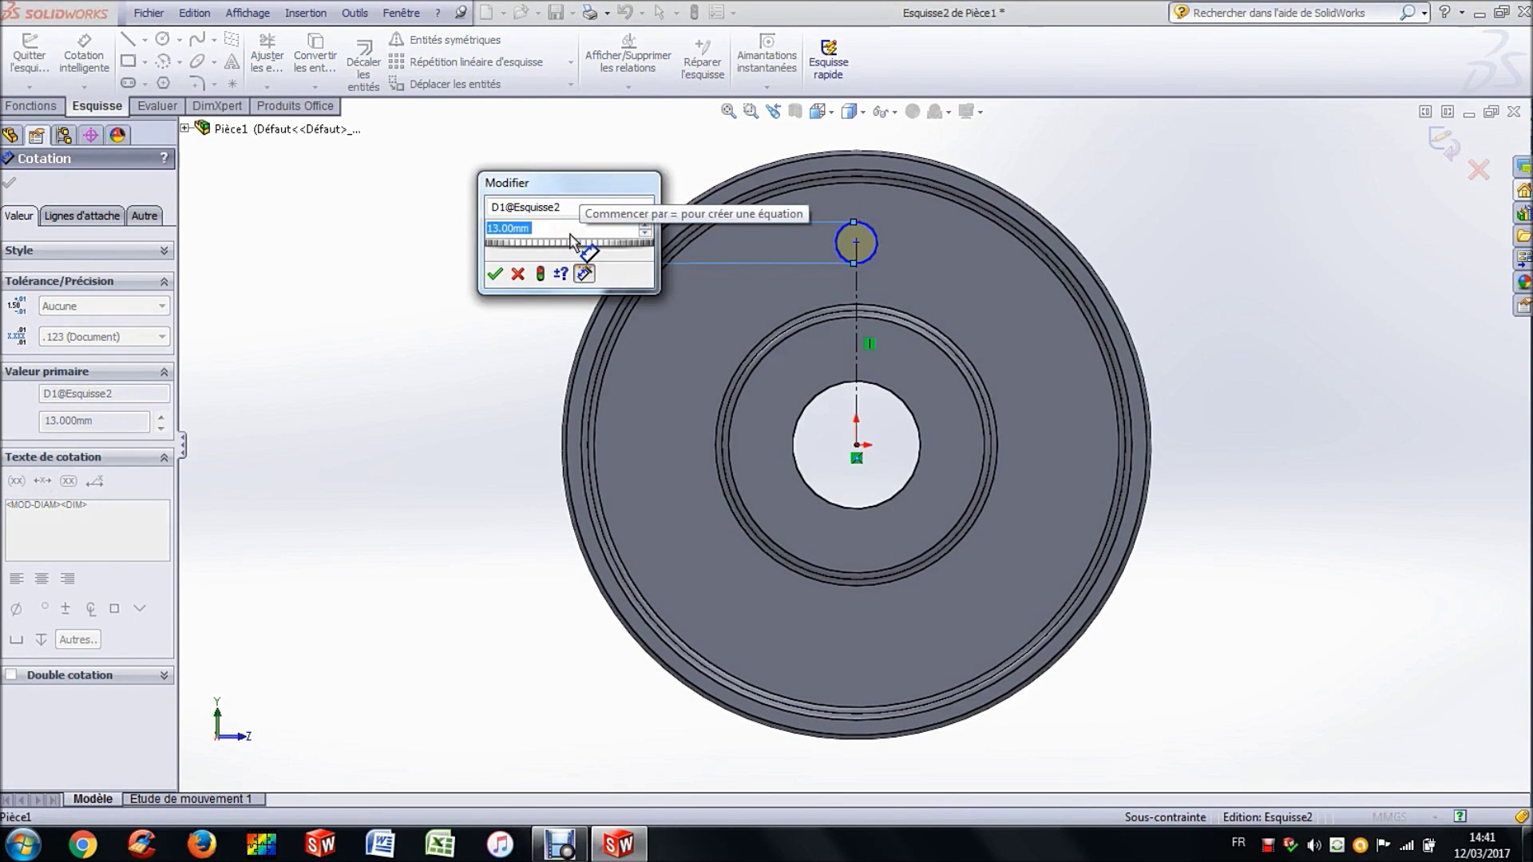
{"action": "type", "text": "20"}
{"action": "key", "text": "Return"}
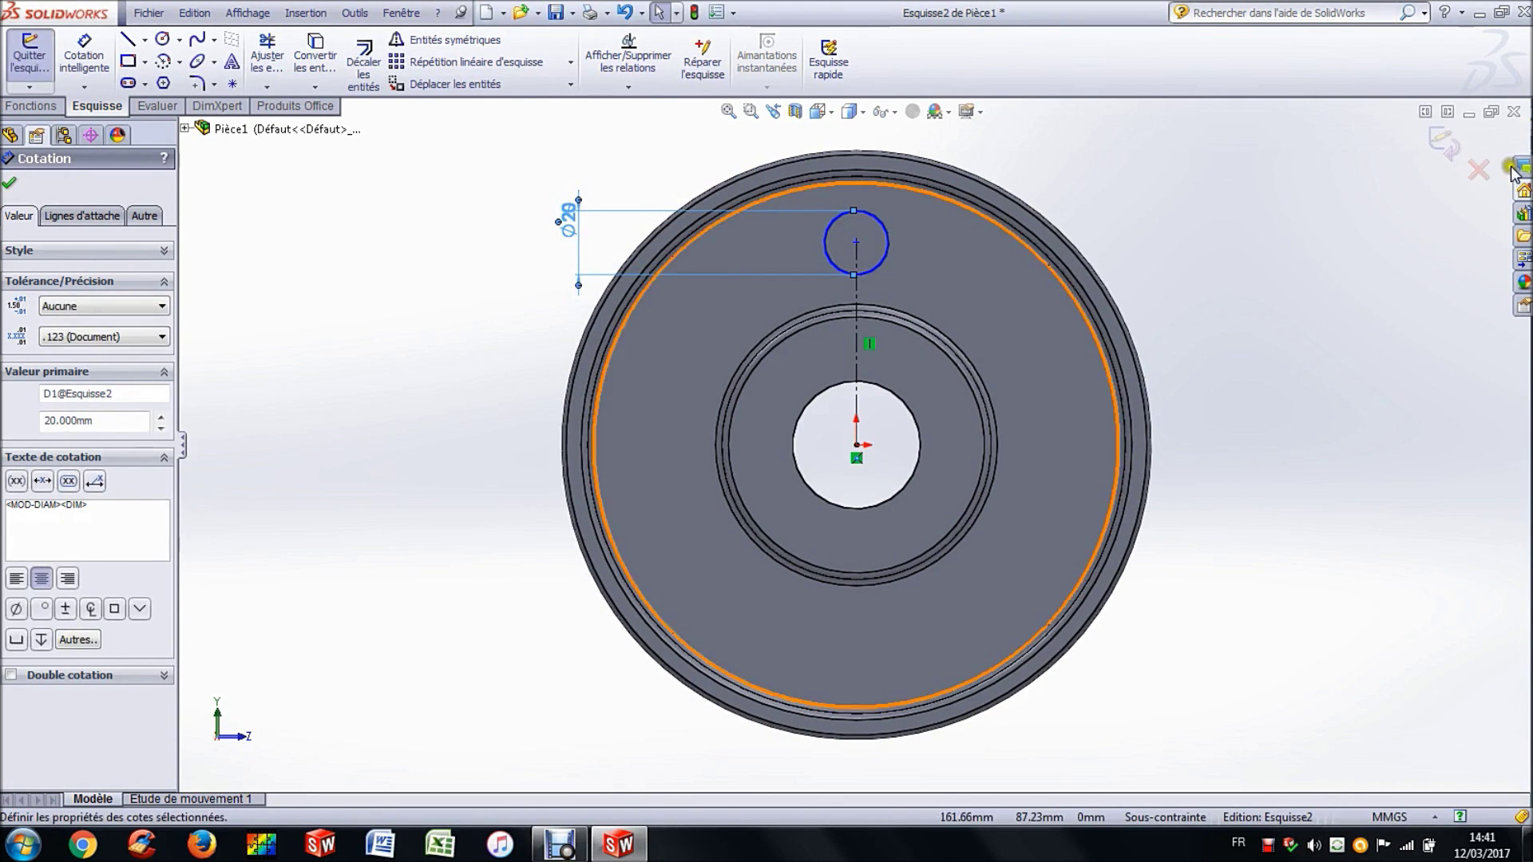
{"action": "left_click", "coordinate": [1447, 141]}
{"action": "middle_click_drag", "start_coordinate": [1218, 177], "coordinate": [1157, 267]}
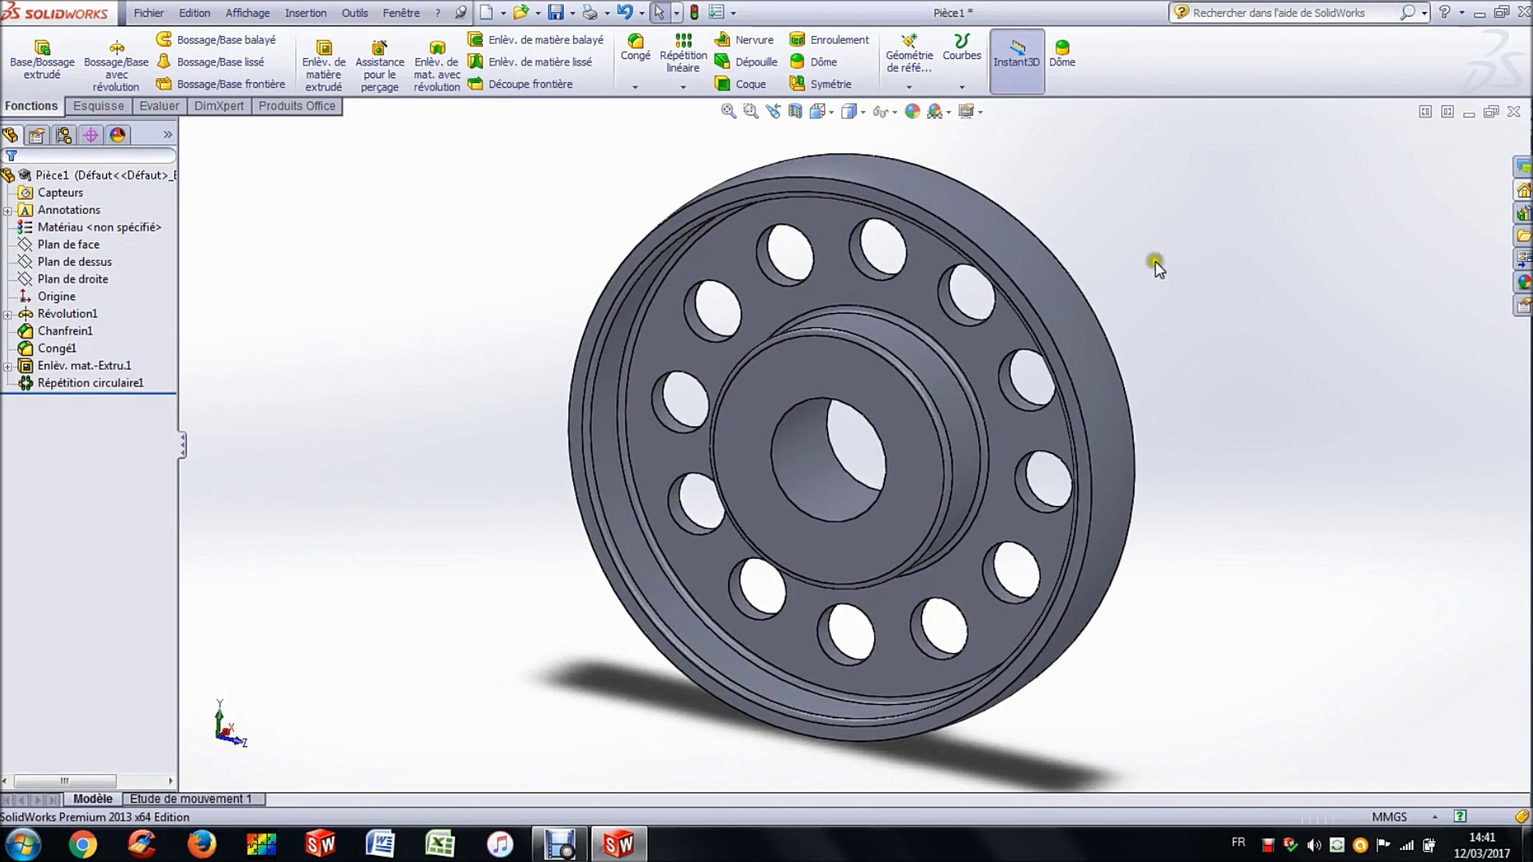
Step: Reopen the hole cut's sketch, set the circle's diameter to 13 mm and exit the sketch
{"action": "right_click", "coordinate": [95, 368]}
{"action": "left_click", "coordinate": [133, 311]}
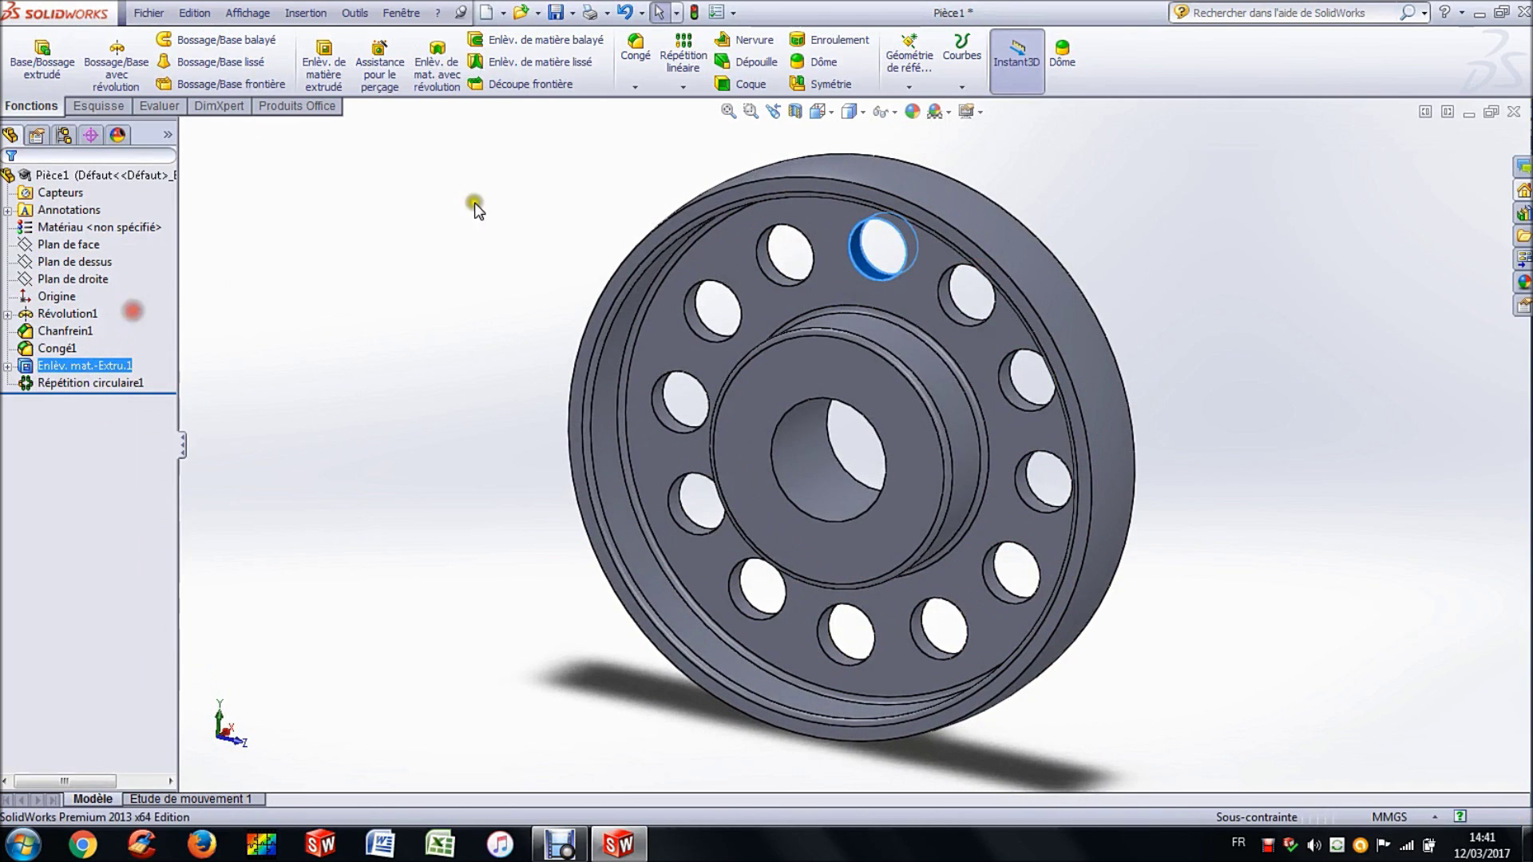
{"action": "left_click", "coordinate": [822, 112]}
{"action": "left_click", "coordinate": [915, 203]}
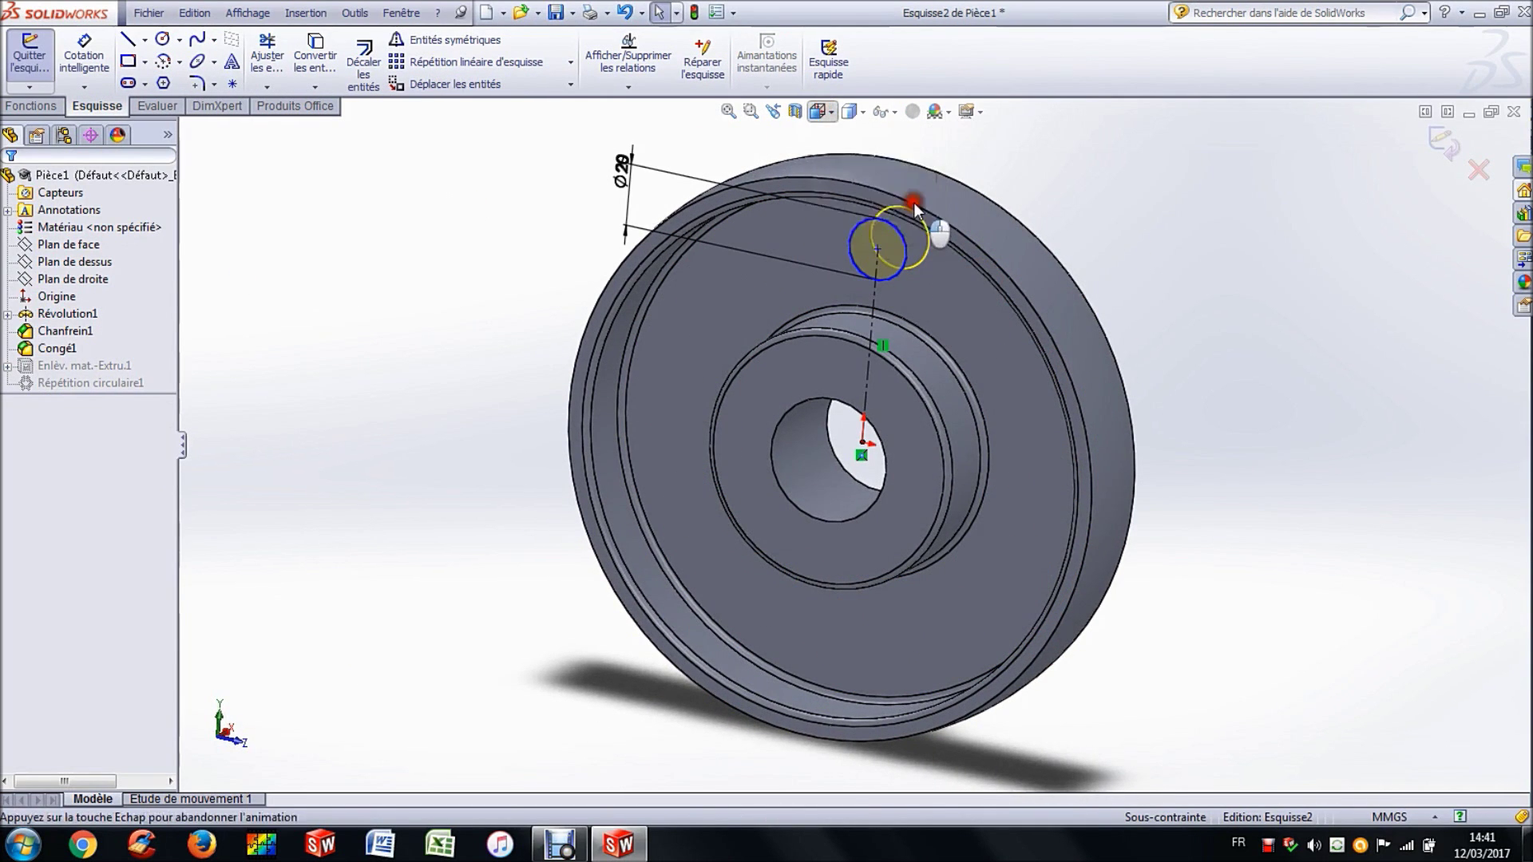
{"action": "left_click", "coordinate": [577, 222]}
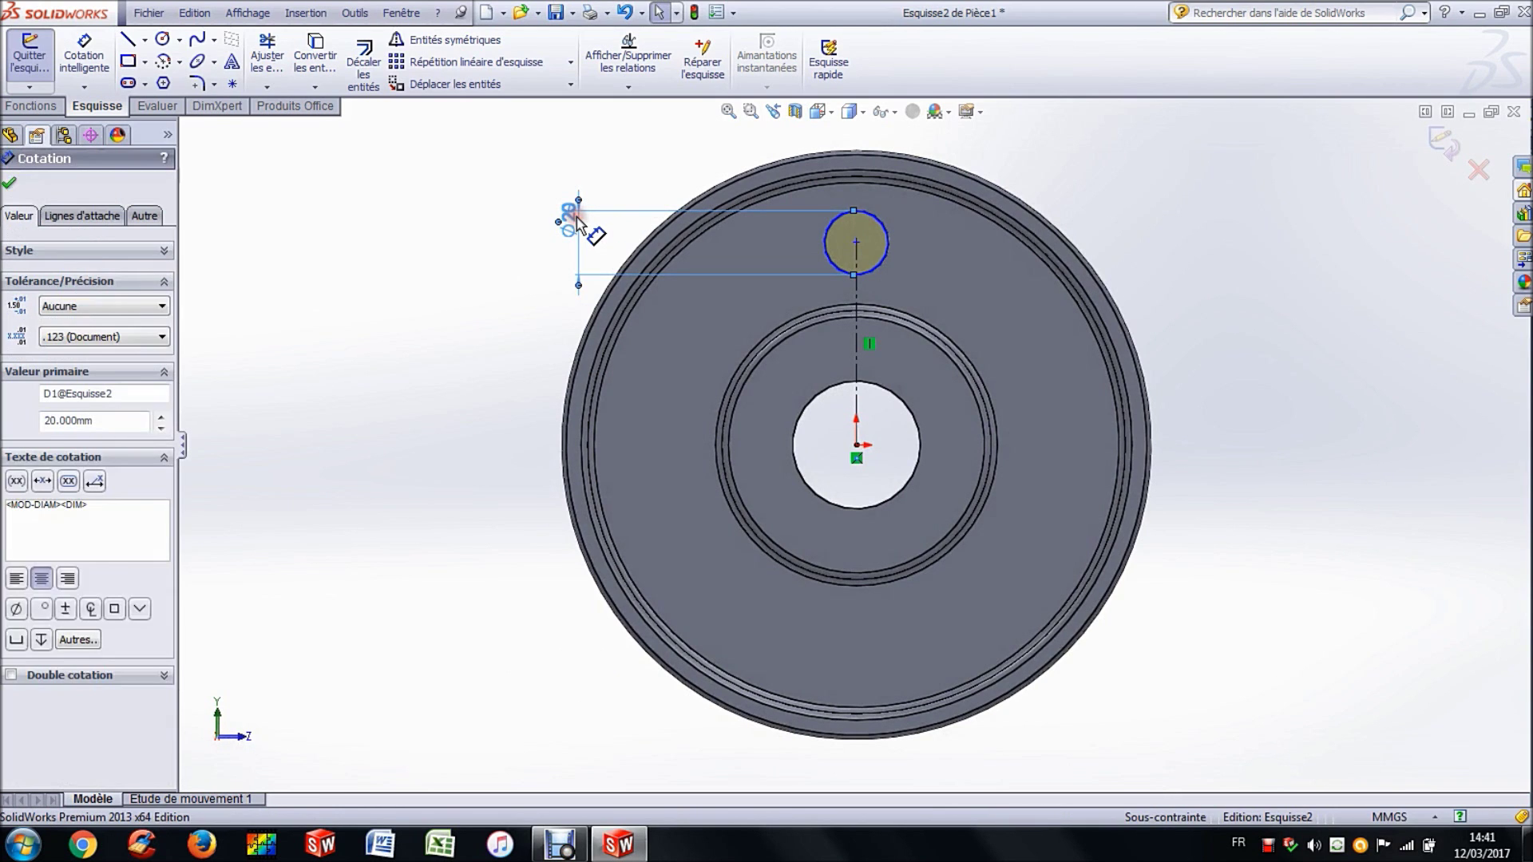
{"action": "double_click", "coordinate": [577, 221]}
{"action": "type", "text": "1"}
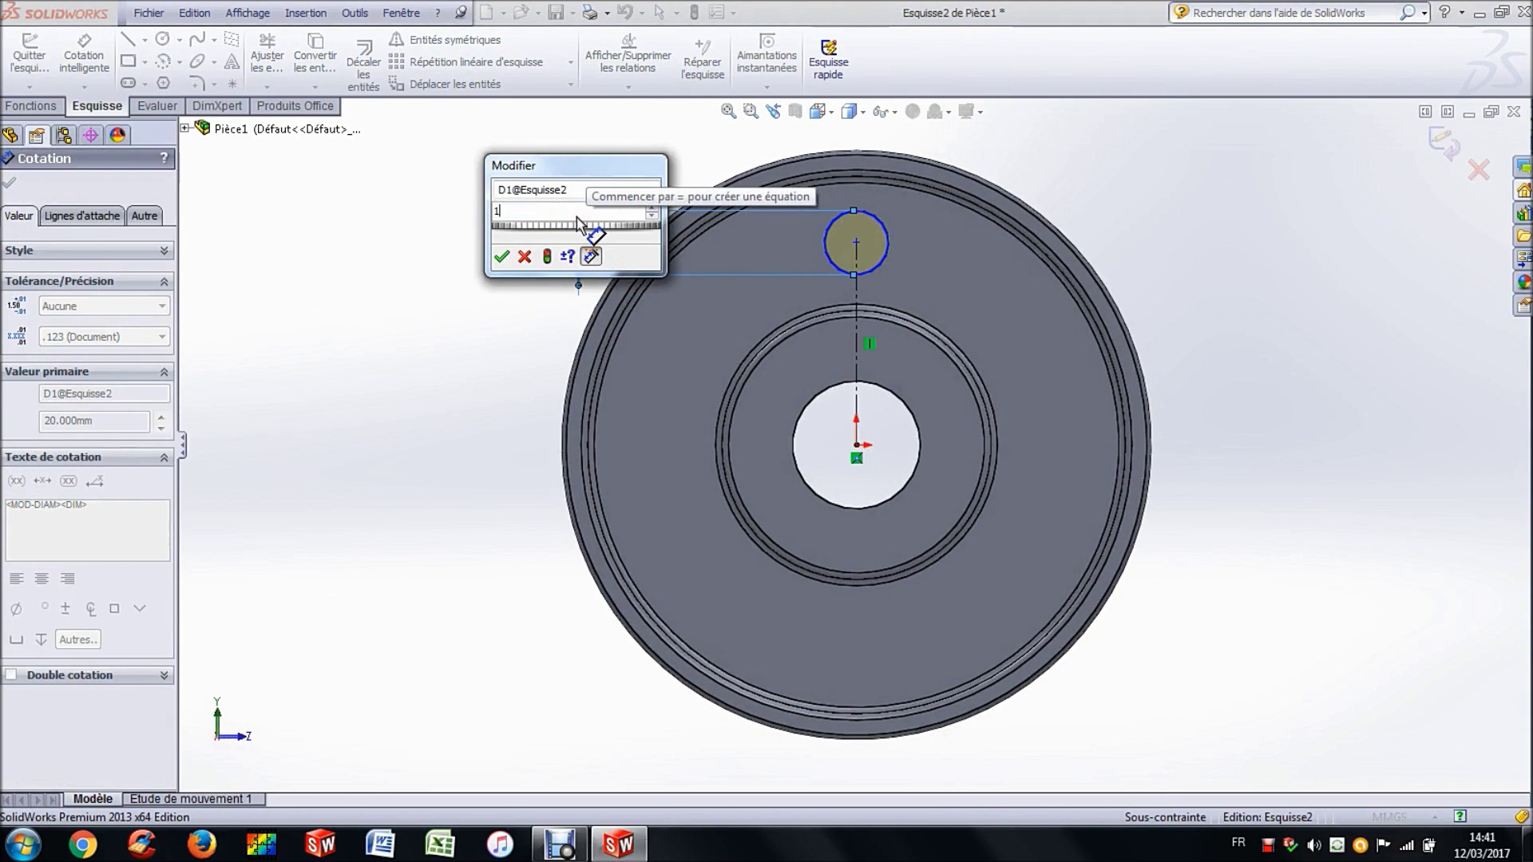
{"action": "type", "text": "3"}
{"action": "key", "text": "Return"}
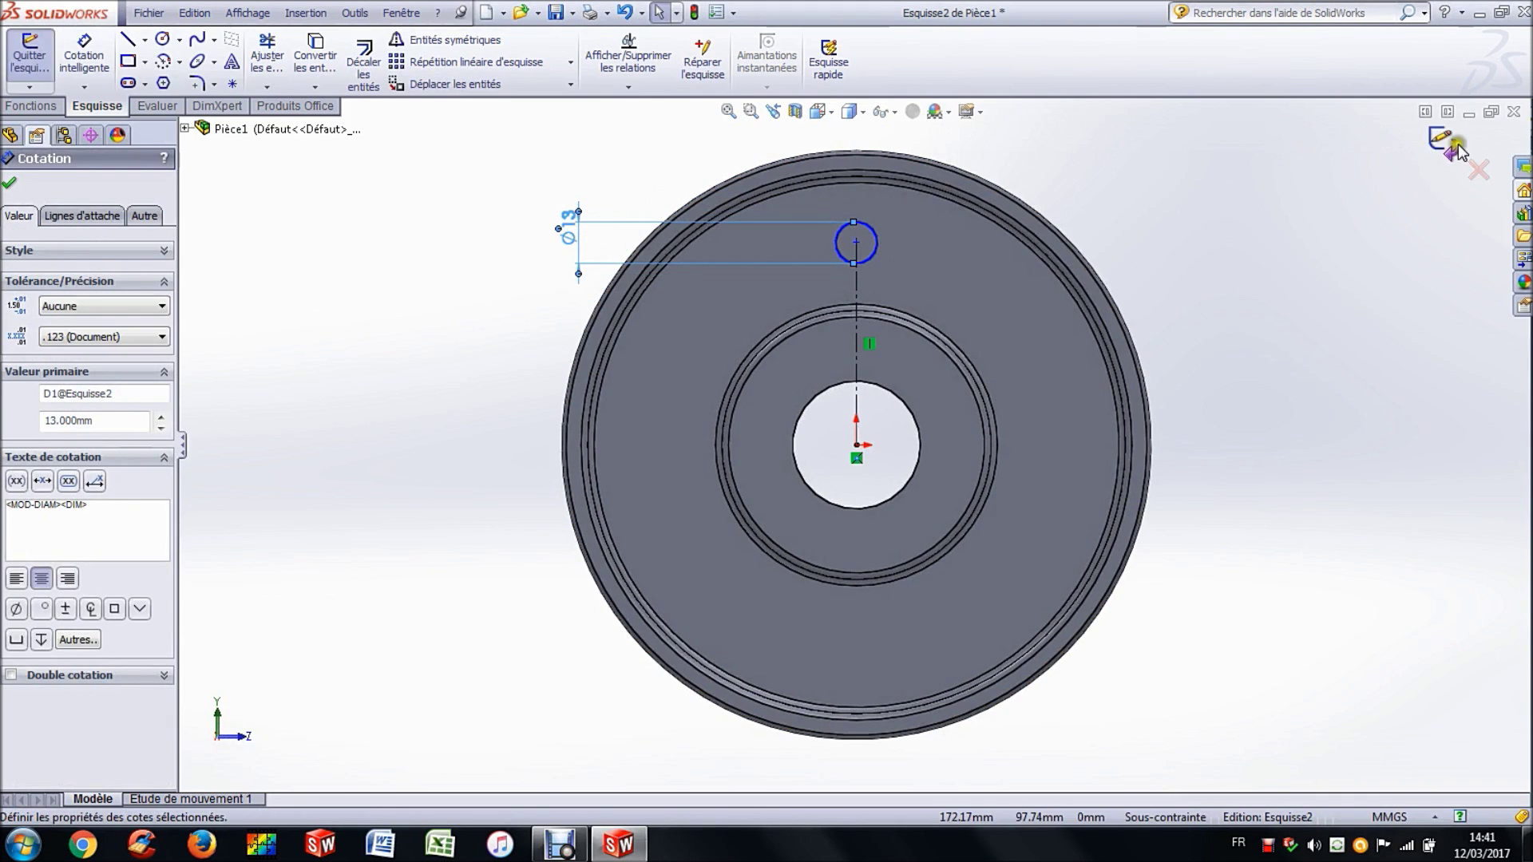
{"action": "left_click", "coordinate": [1454, 148]}
{"action": "middle_click_drag", "start_coordinate": [496, 226], "coordinate": [470, 274]}
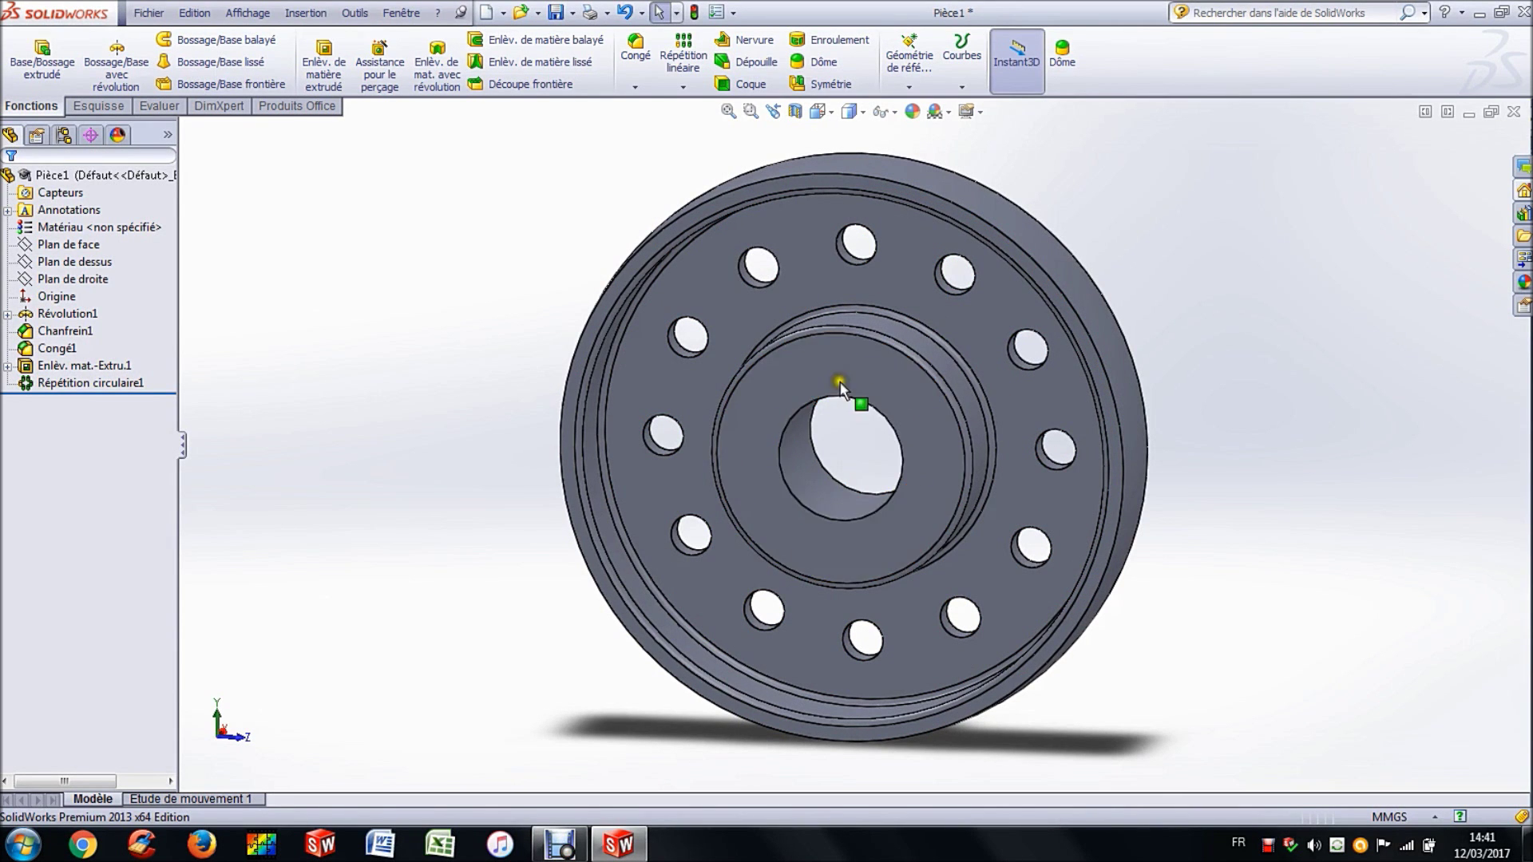
Step: Start a new sketch on the hub's flat ring-shaped end face and view it face-on
{"action": "left_click", "coordinate": [268, 375]}
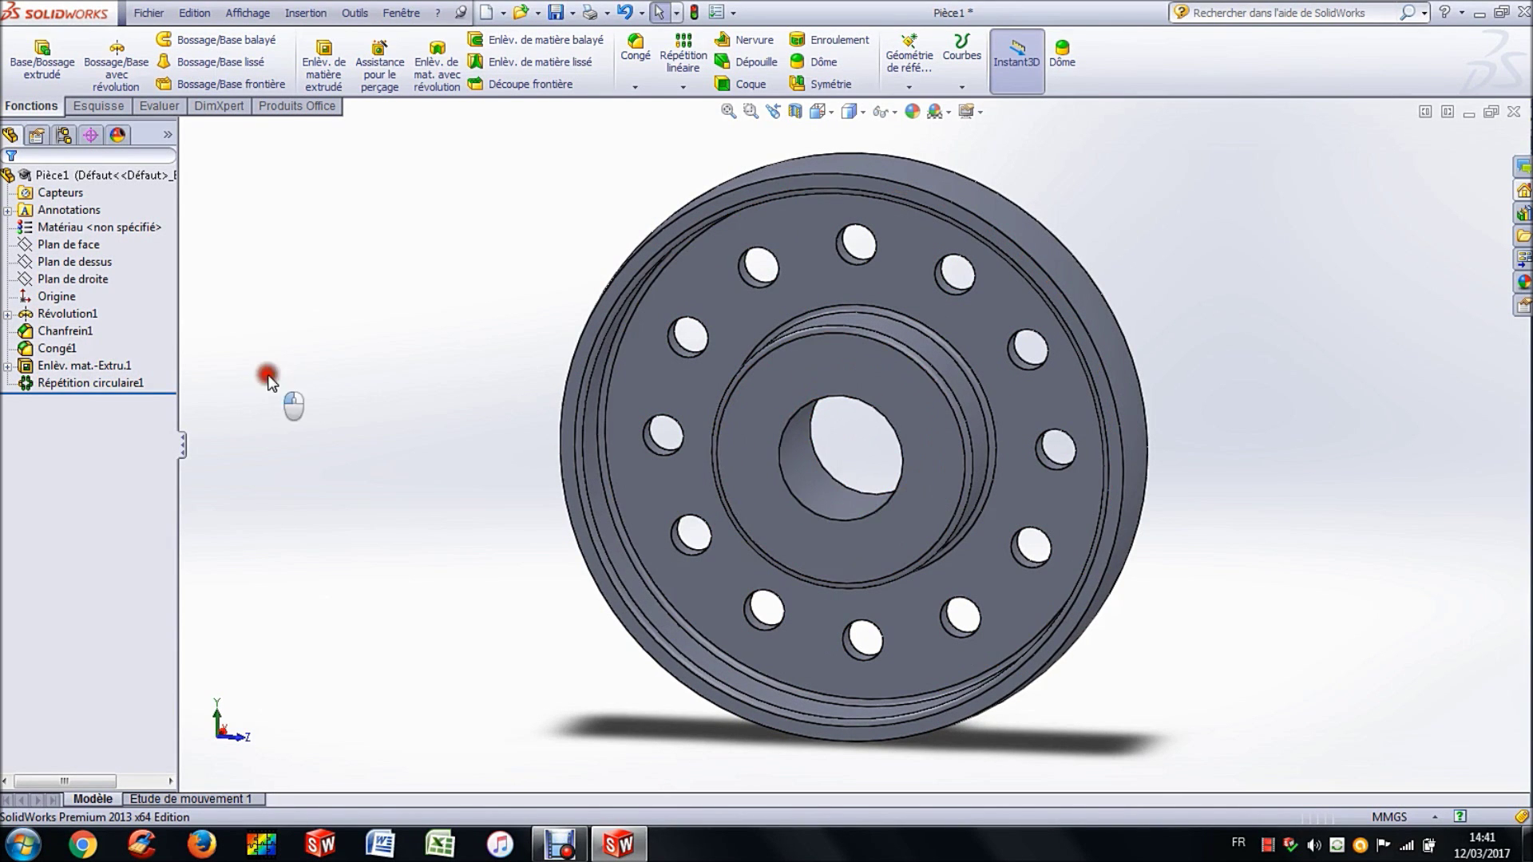
{"action": "left_click", "coordinate": [873, 374]}
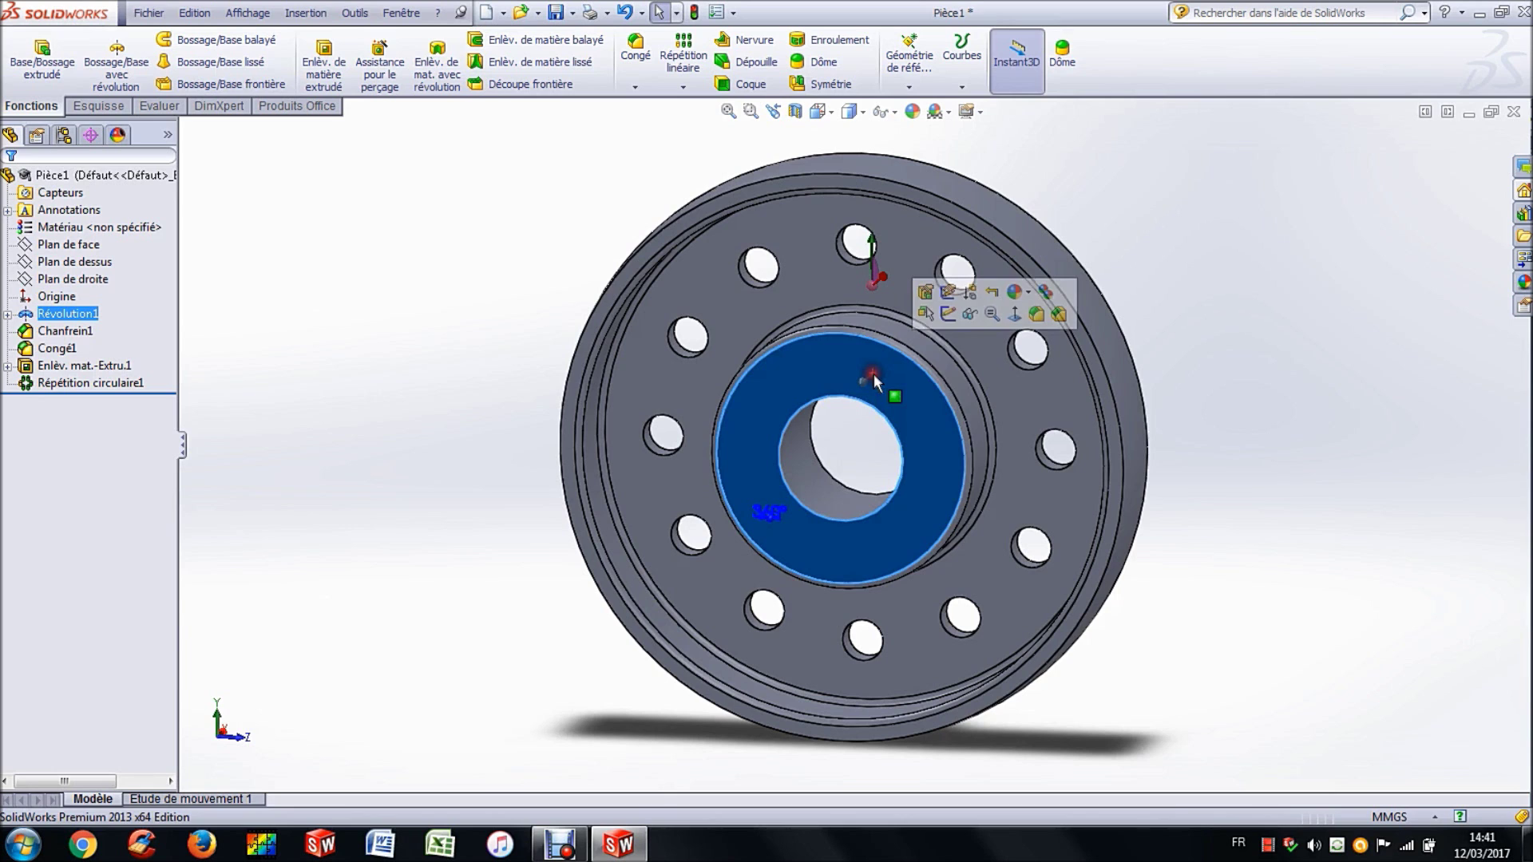
{"action": "left_click", "coordinate": [948, 315]}
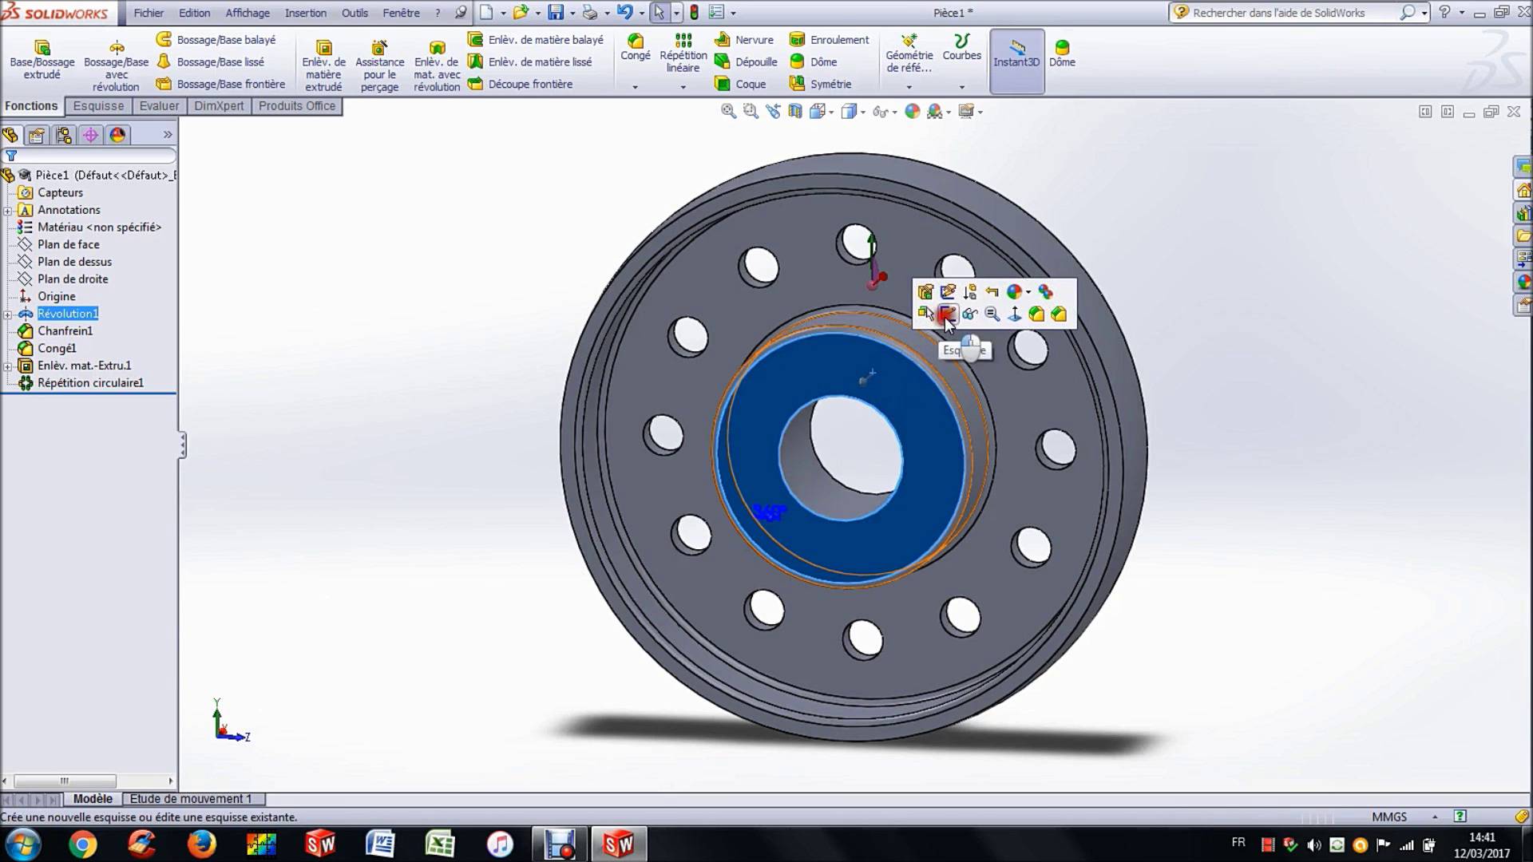
{"action": "left_click", "coordinate": [823, 111]}
{"action": "left_click", "coordinate": [919, 204]}
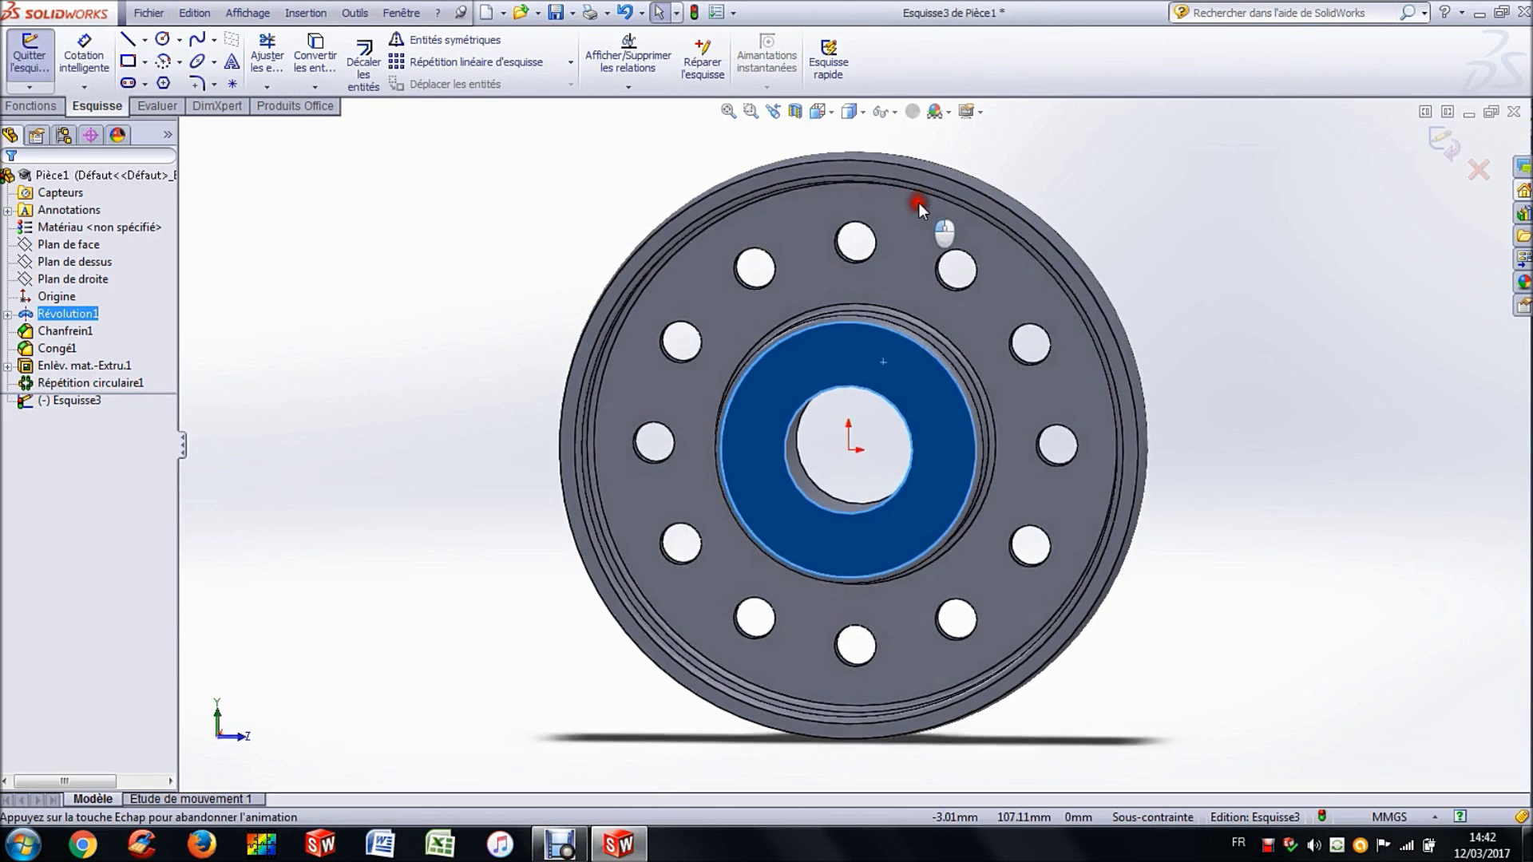
Step: Sketch a corner rectangle across the upper part of the hub bore, with its lower-left corner on the bore's edge
{"action": "left_click", "coordinate": [128, 62]}
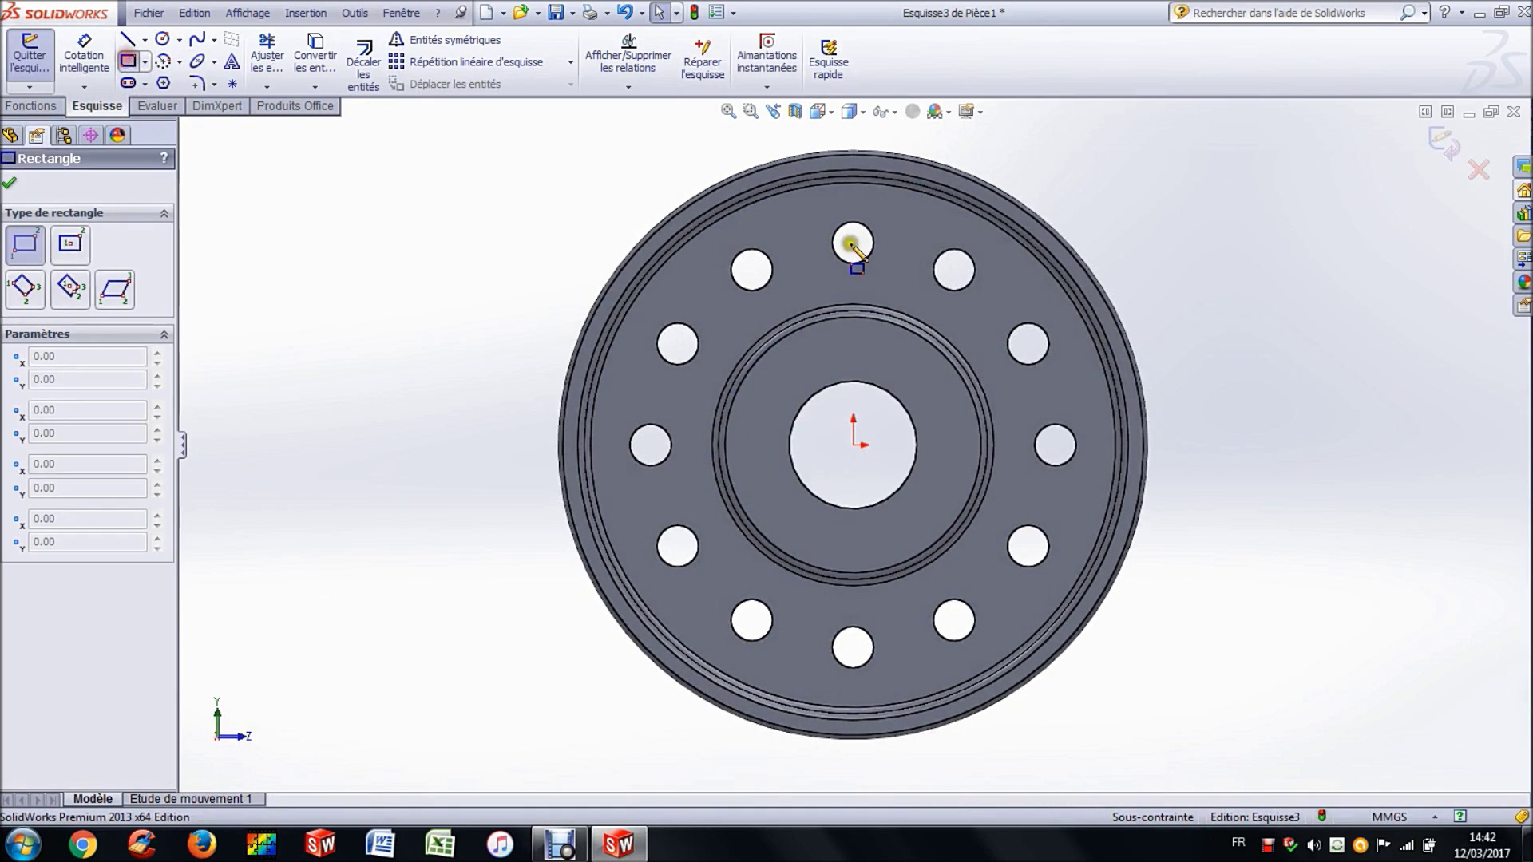
{"action": "scroll", "coordinate": [845, 429], "scroll_direction": "down", "scroll_amount": 2}
{"action": "scroll", "coordinate": [836, 415], "scroll_direction": "down", "scroll_amount": 2}
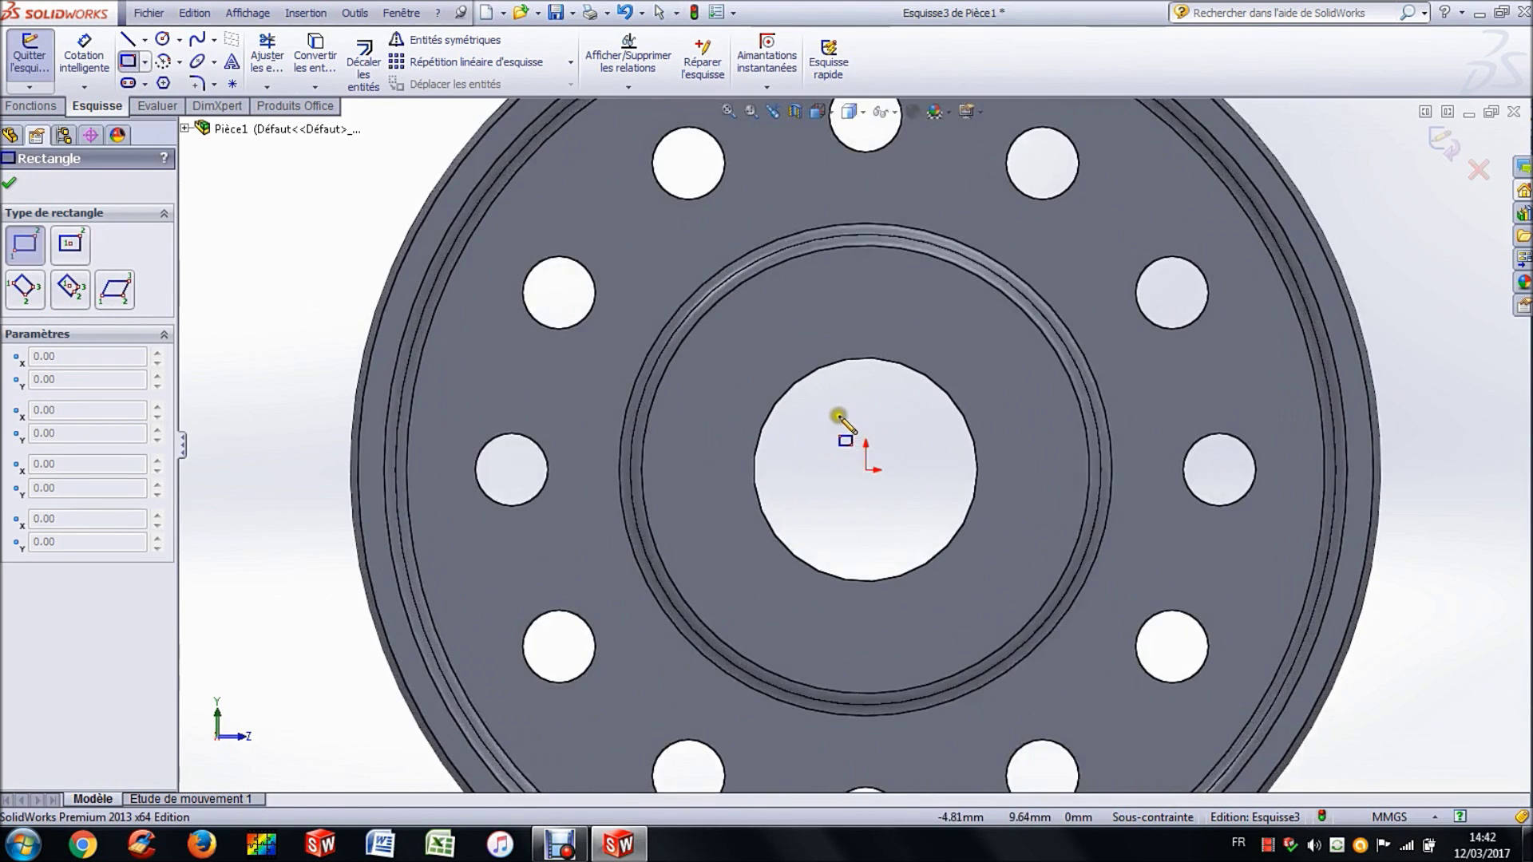
{"action": "left_click", "coordinate": [789, 389]}
{"action": "left_click", "coordinate": [1026, 328]}
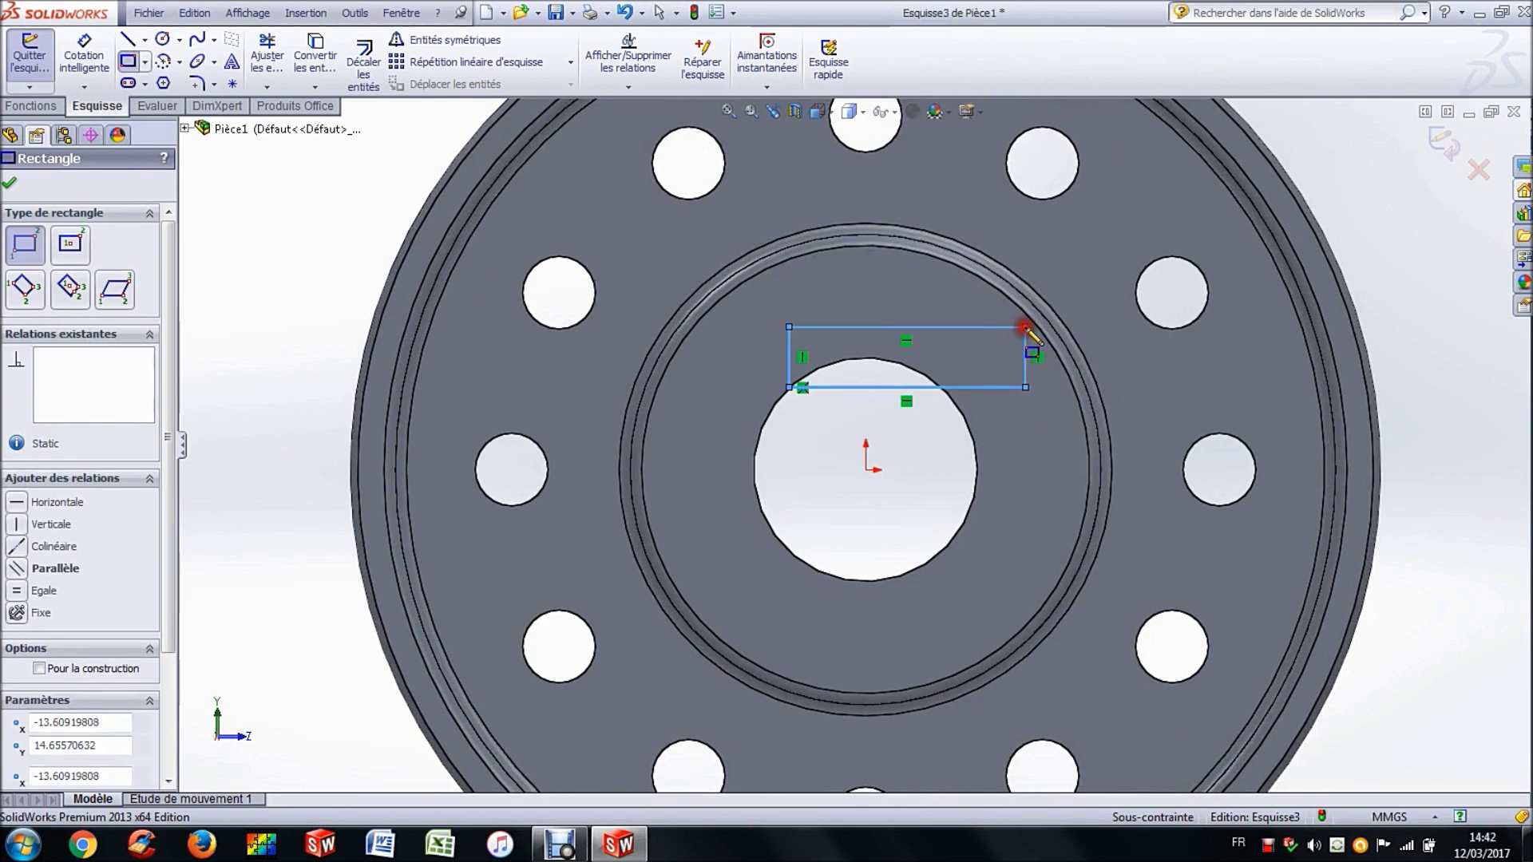
{"action": "key", "text": "Escape"}
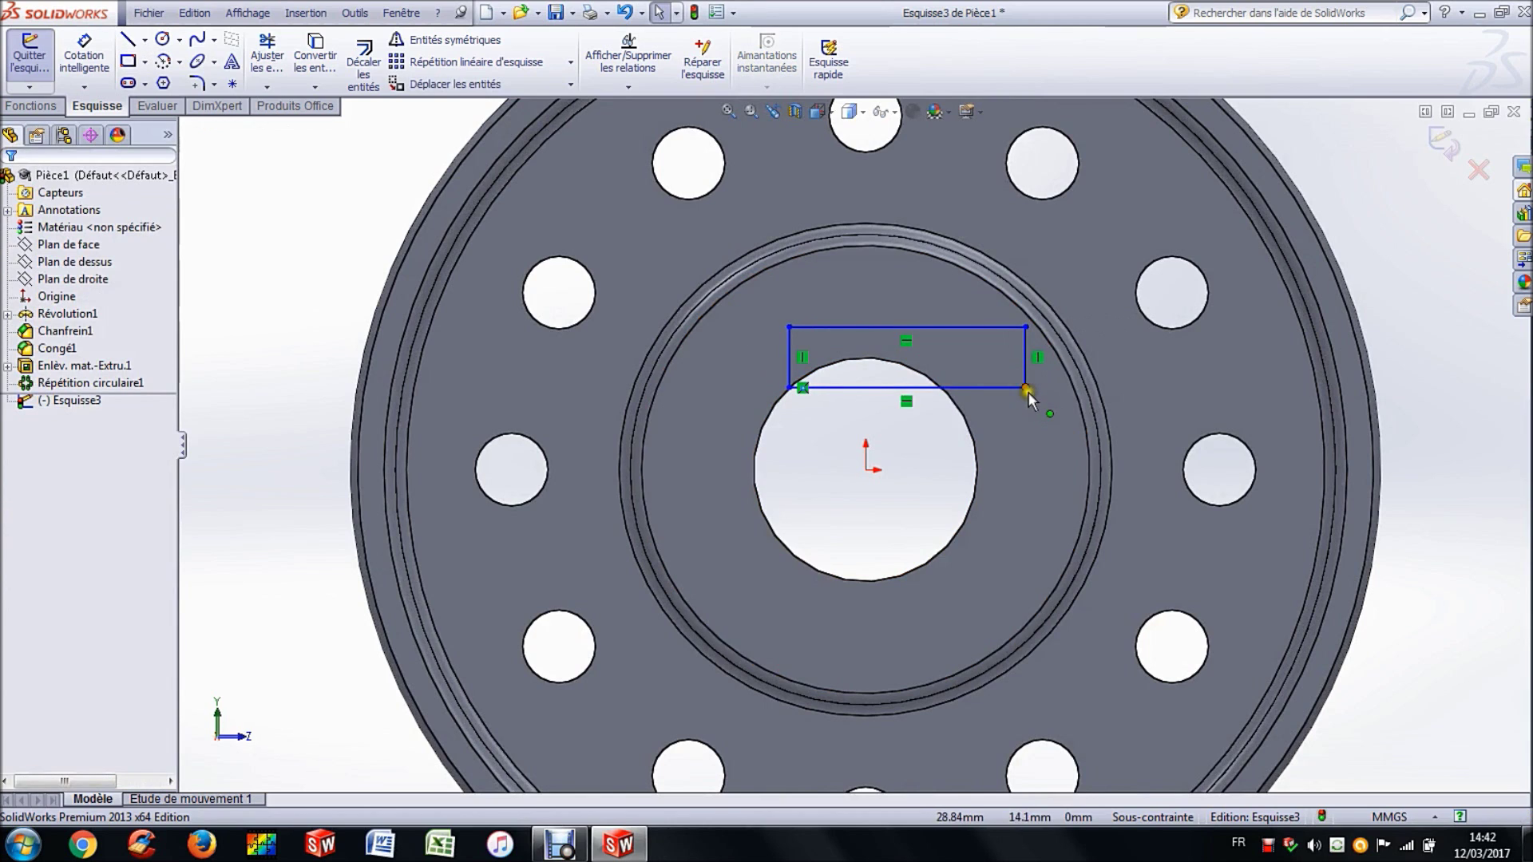
Step: Attach the rectangle's lower-right corner to the bore's edge and narrow the rectangle to about 26 mm wide, centred above the bore
{"action": "left_click_drag", "start_coordinate": [1026, 390], "coordinate": [998, 395]}
{"action": "left_click_drag", "start_coordinate": [982, 396], "coordinate": [957, 407]}
{"action": "left_click", "coordinate": [912, 436]}
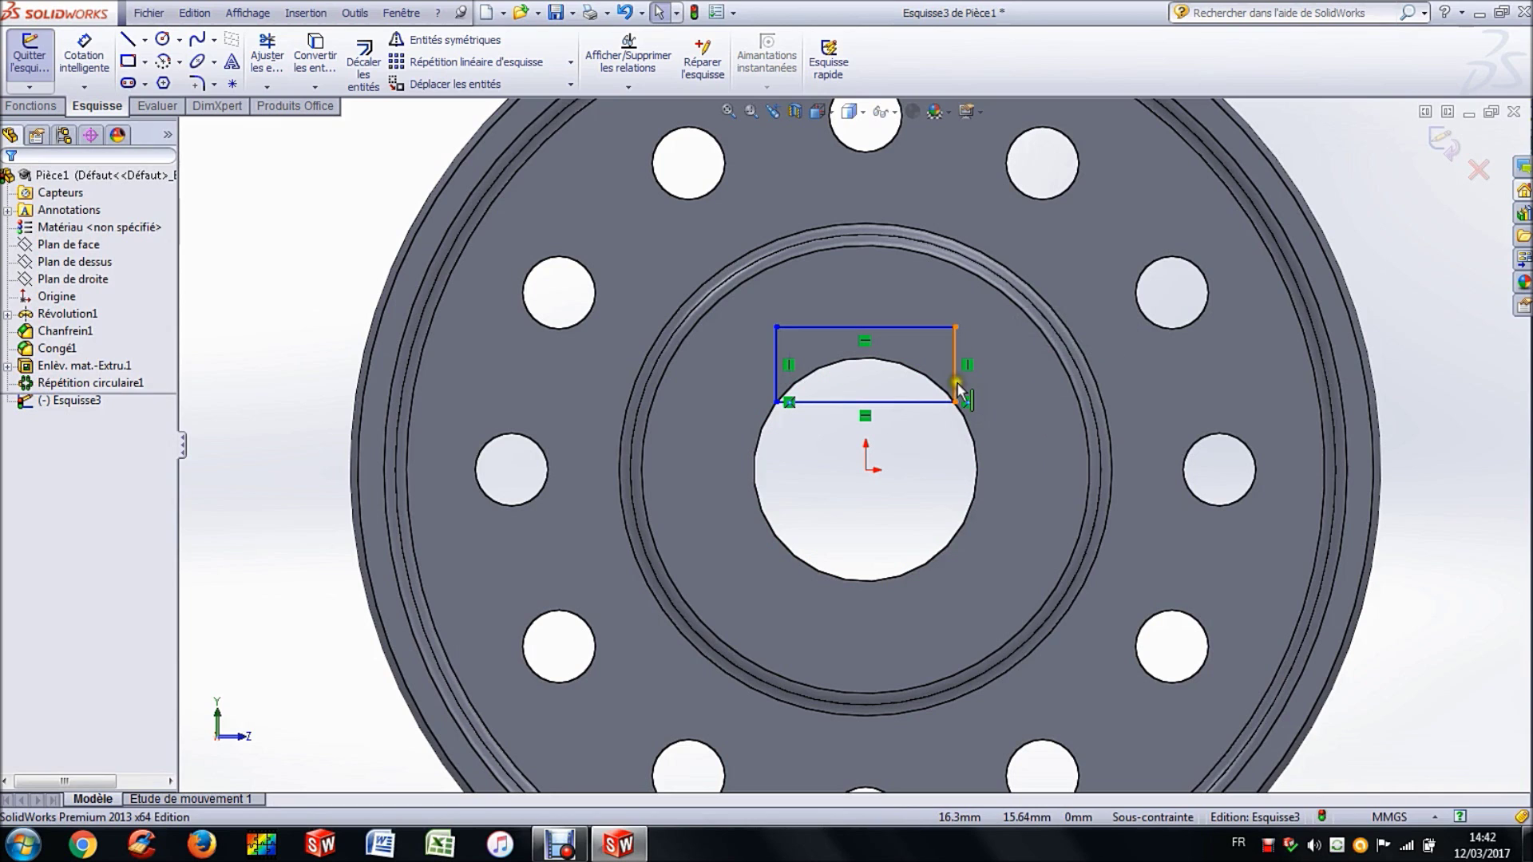
{"action": "mouse_move", "coordinate": [958, 391]}
{"action": "left_mouse_down"}
{"action": "mouse_move", "coordinate": [889, 383]}
{"action": "mouse_move", "coordinate": [973, 412]}
{"action": "mouse_move", "coordinate": [939, 390]}
{"action": "left_mouse_up"}
{"action": "left_click", "coordinate": [867, 515]}
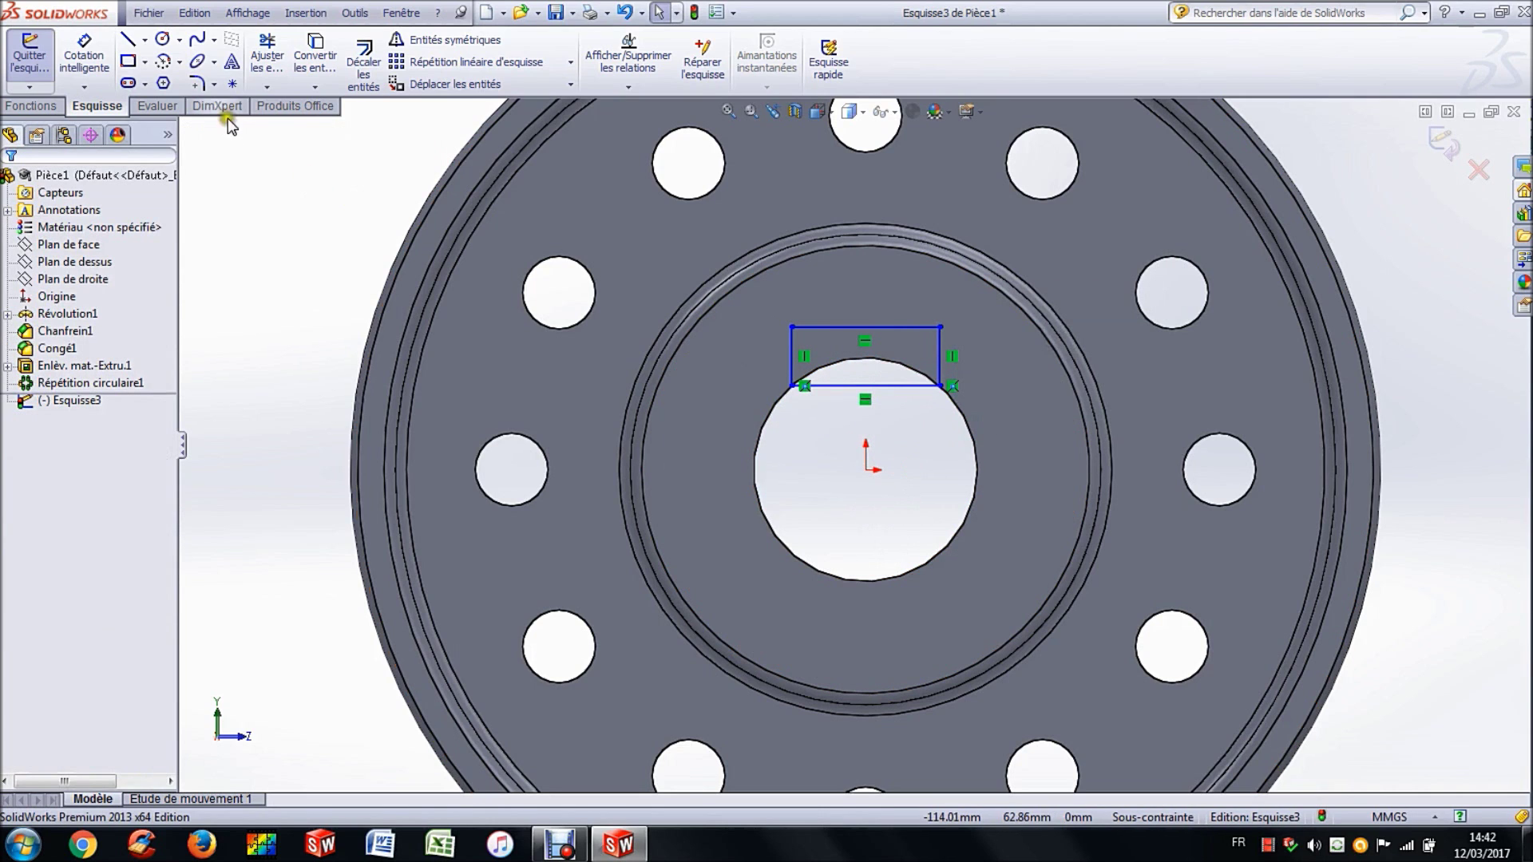
Step: Dimension the keyway rectangle 20 mm wide and 12 mm high
{"action": "left_click", "coordinate": [70, 56]}
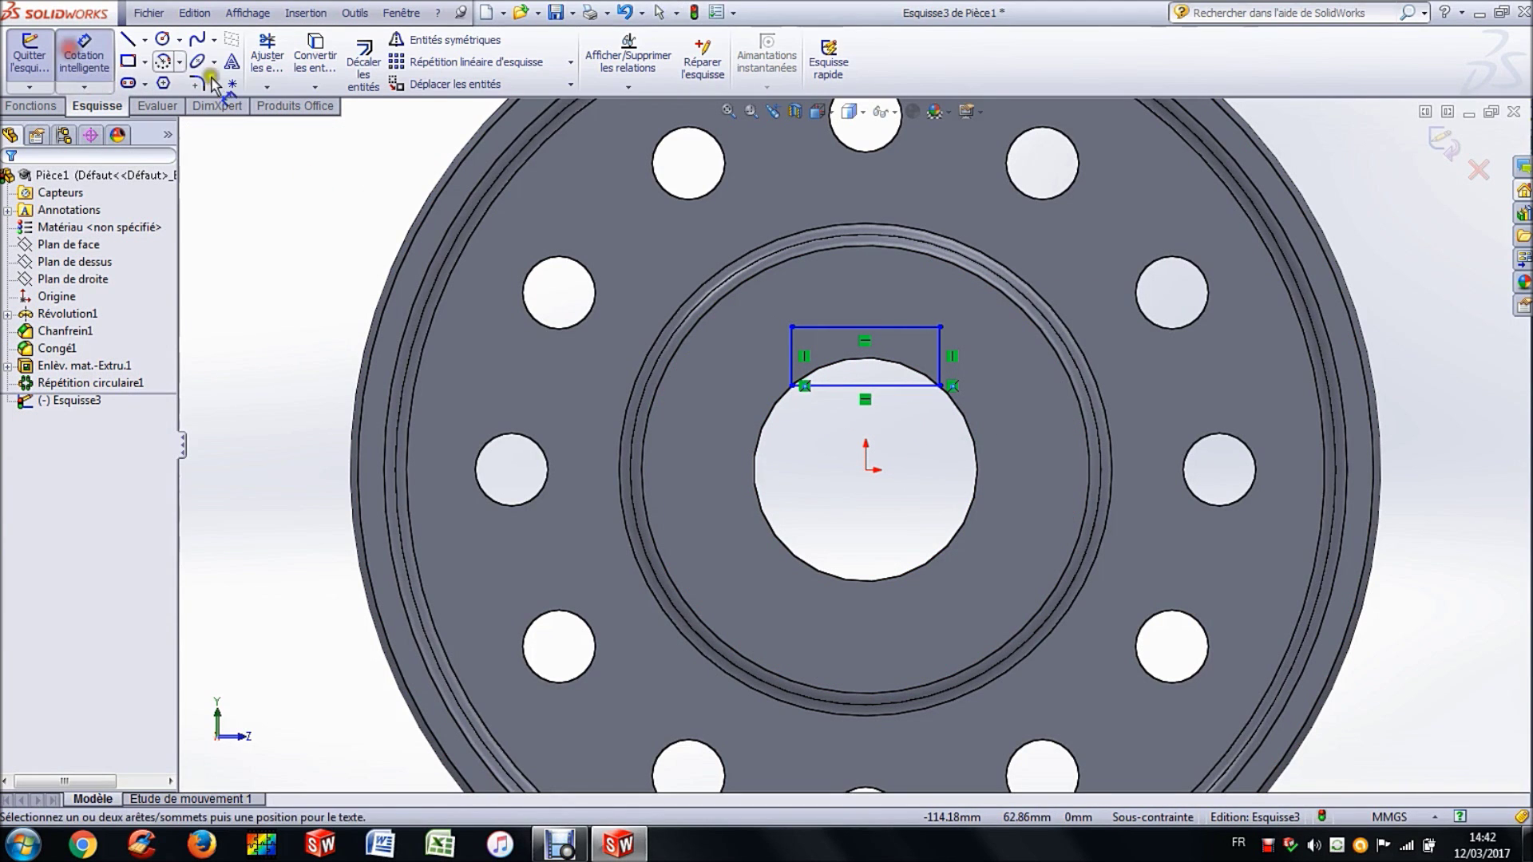
{"action": "left_click", "coordinate": [855, 328]}
{"action": "left_click", "coordinate": [856, 279]}
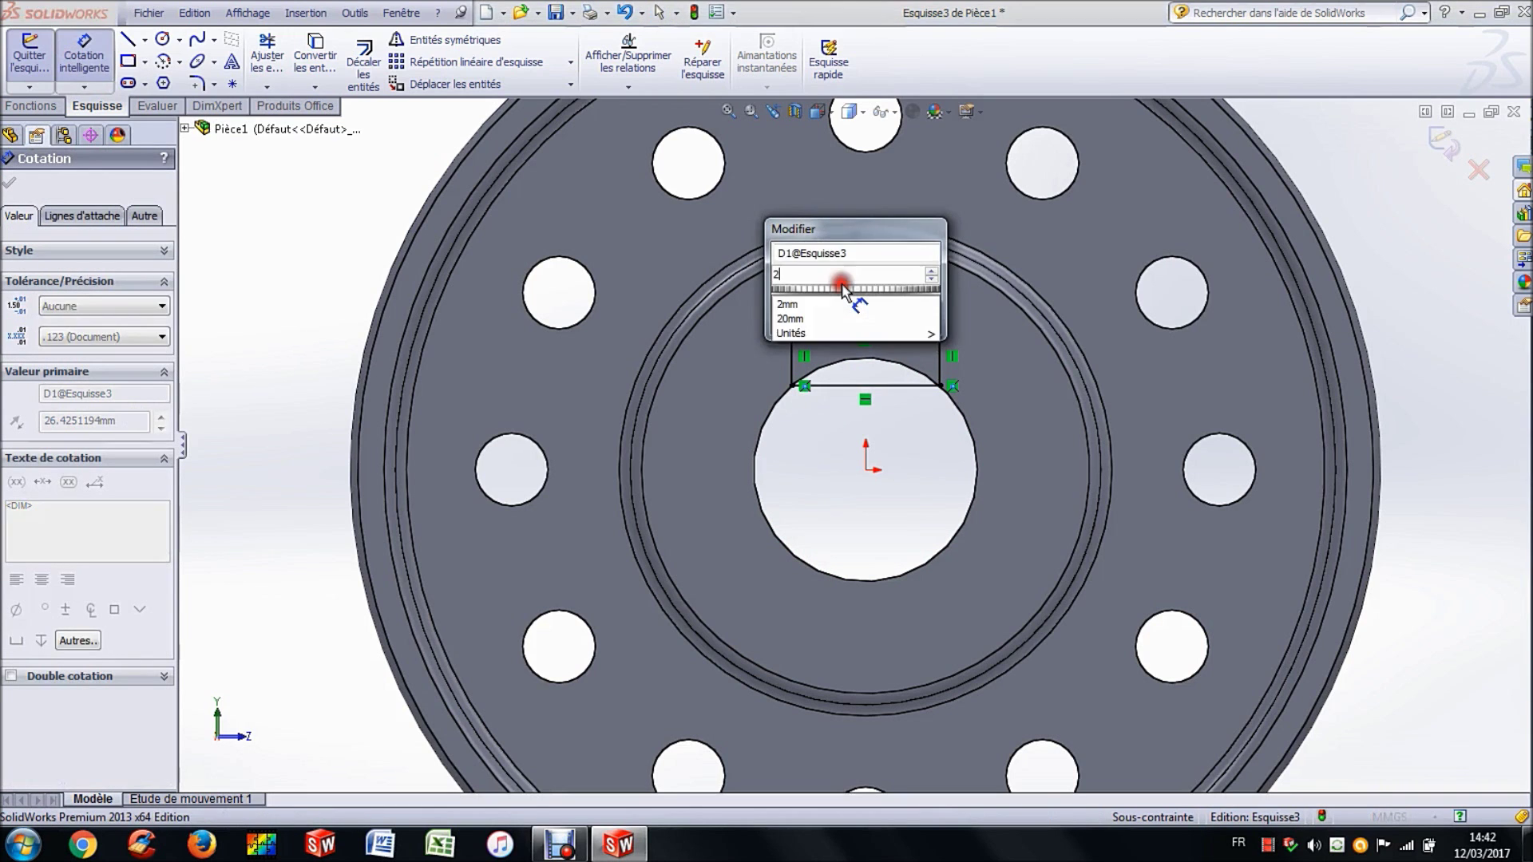
{"action": "key", "text": "Return"}
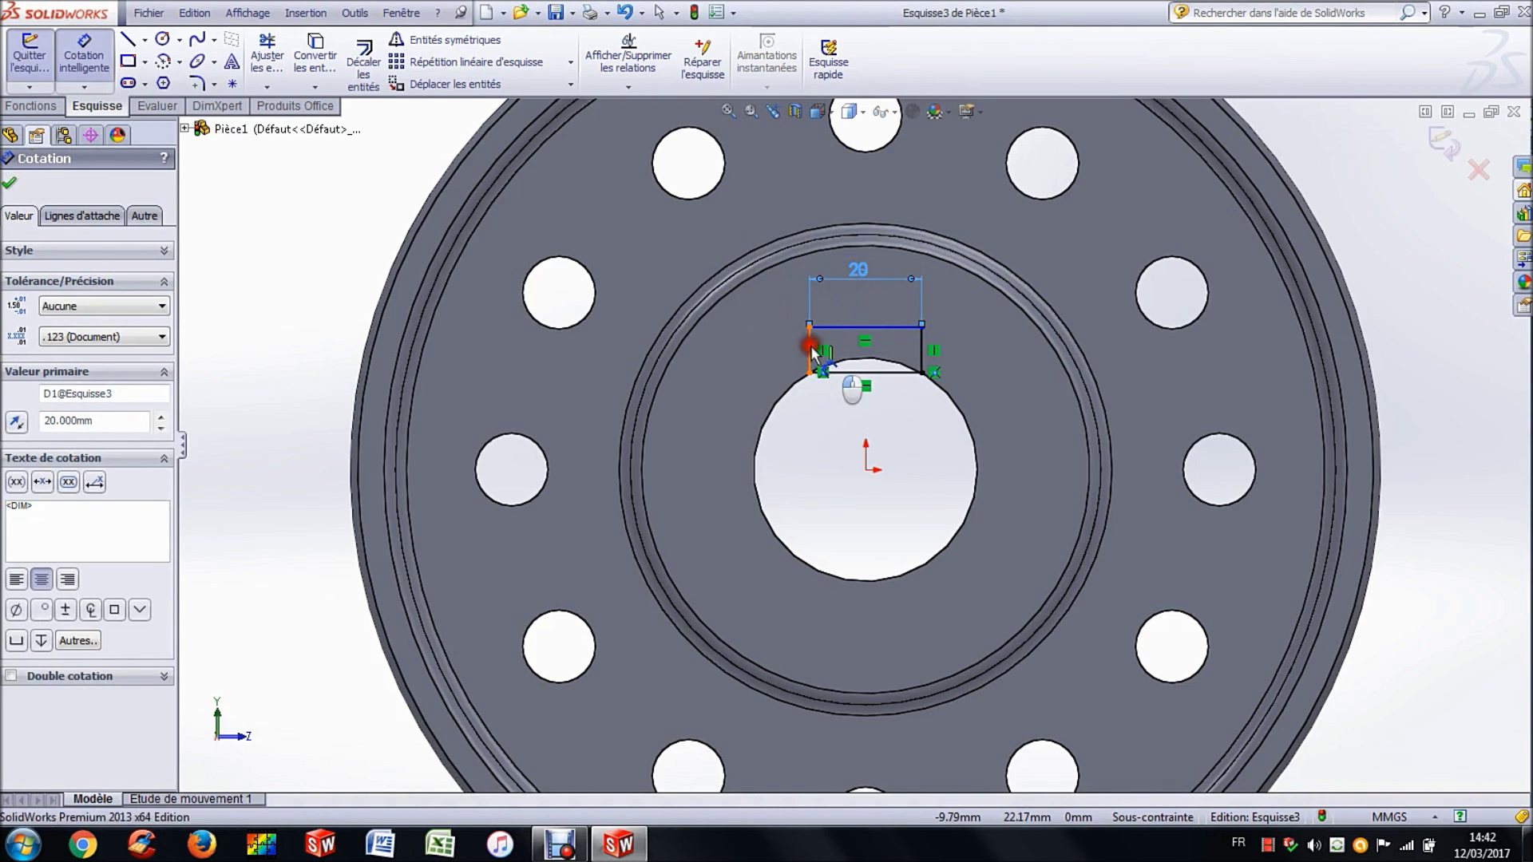
{"action": "left_click", "coordinate": [808, 351]}
{"action": "left_click", "coordinate": [786, 346]}
{"action": "type", "text": "12"}
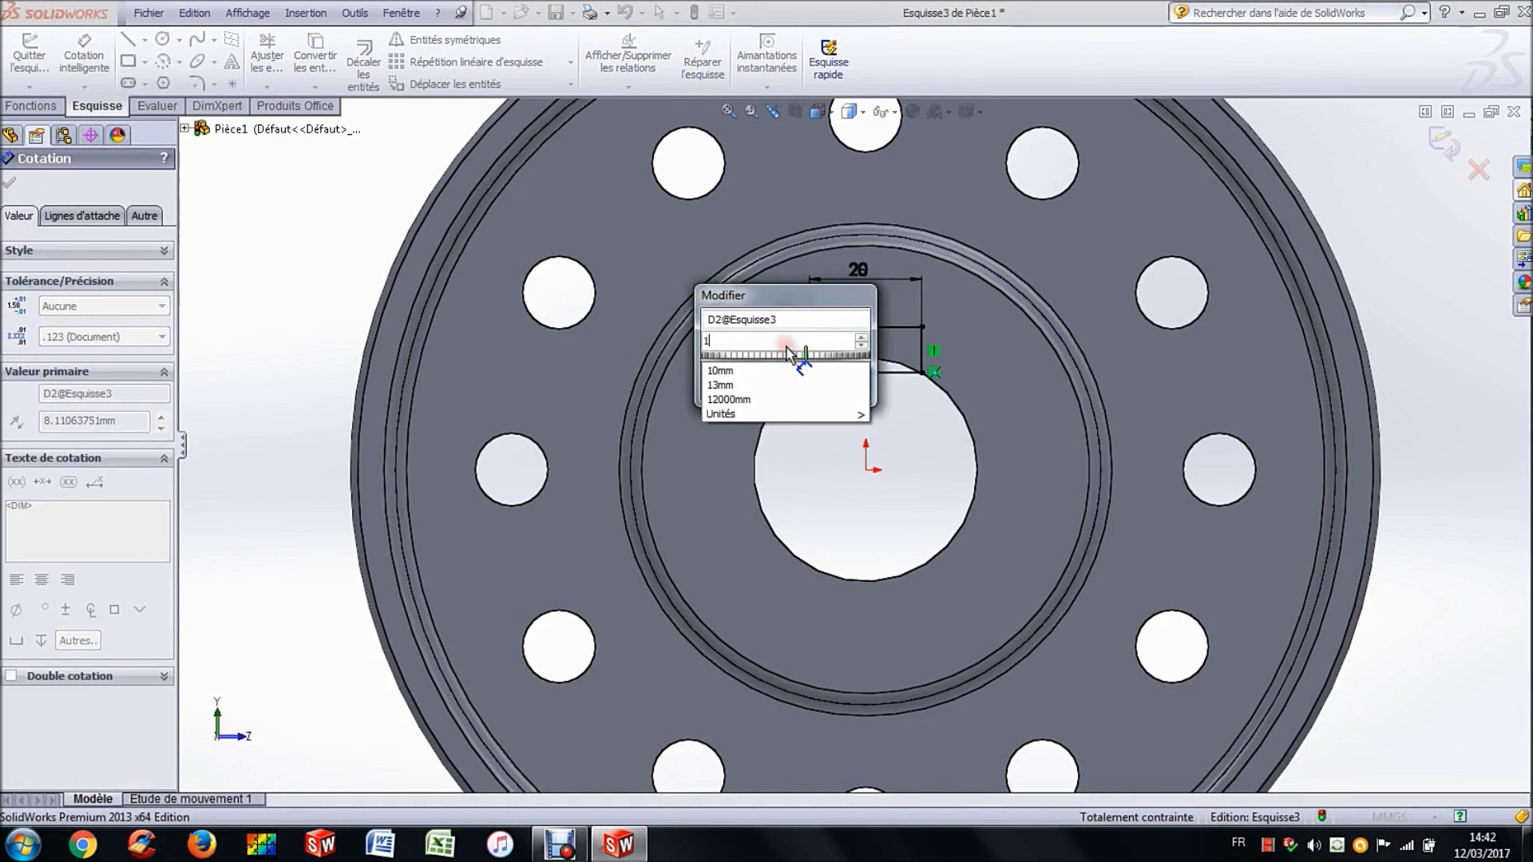
{"action": "key", "text": "Return"}
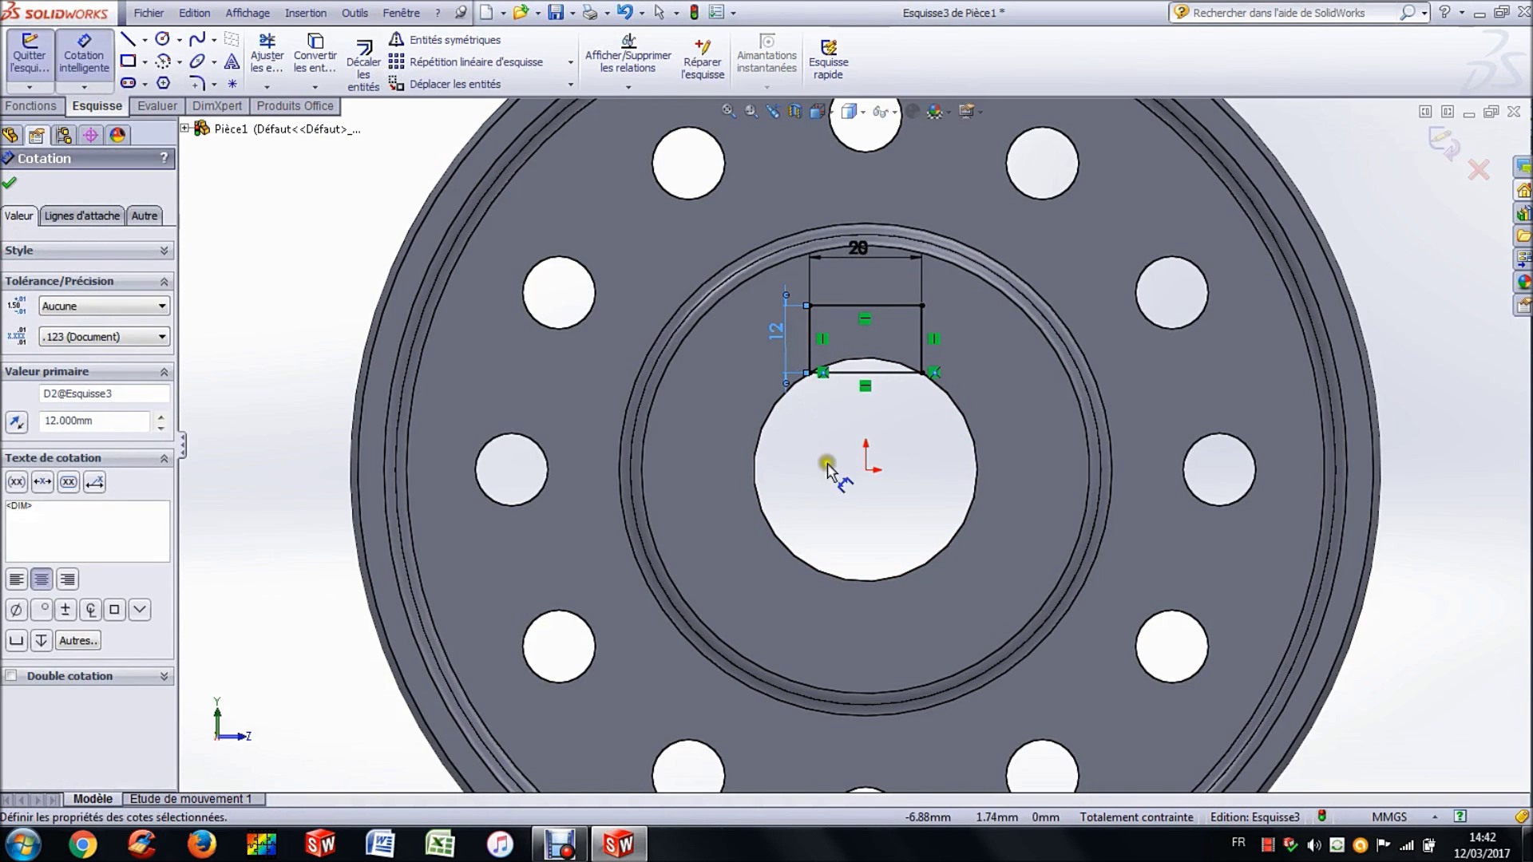
{"action": "left_click", "coordinate": [818, 471]}
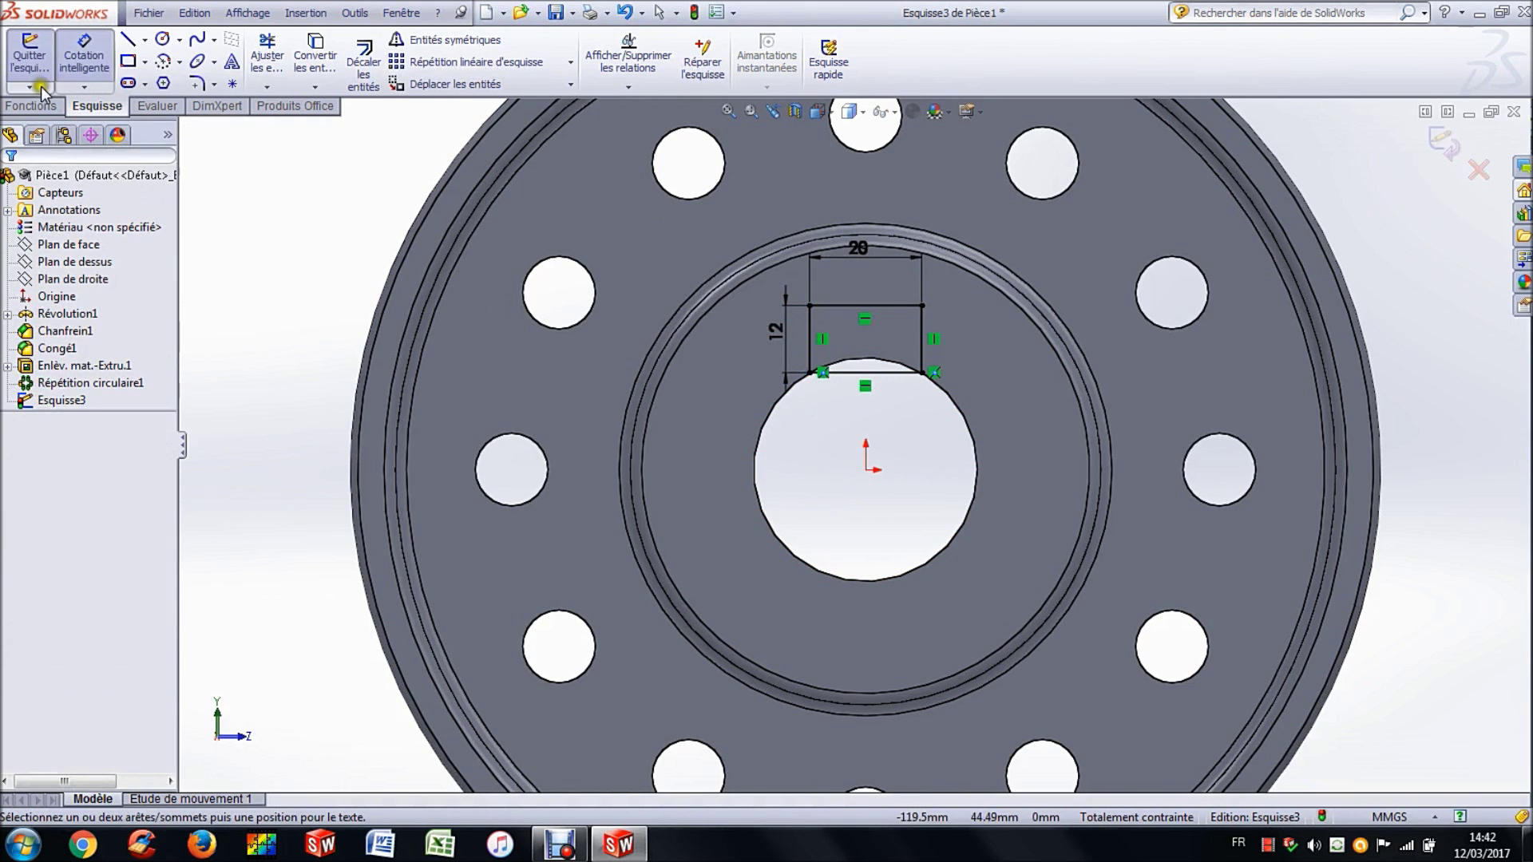
Step: Cut the keyway rectangle through the whole hub with an extruded cut set to A travers tout
{"action": "left_click", "coordinate": [31, 106]}
{"action": "left_click", "coordinate": [324, 68]}
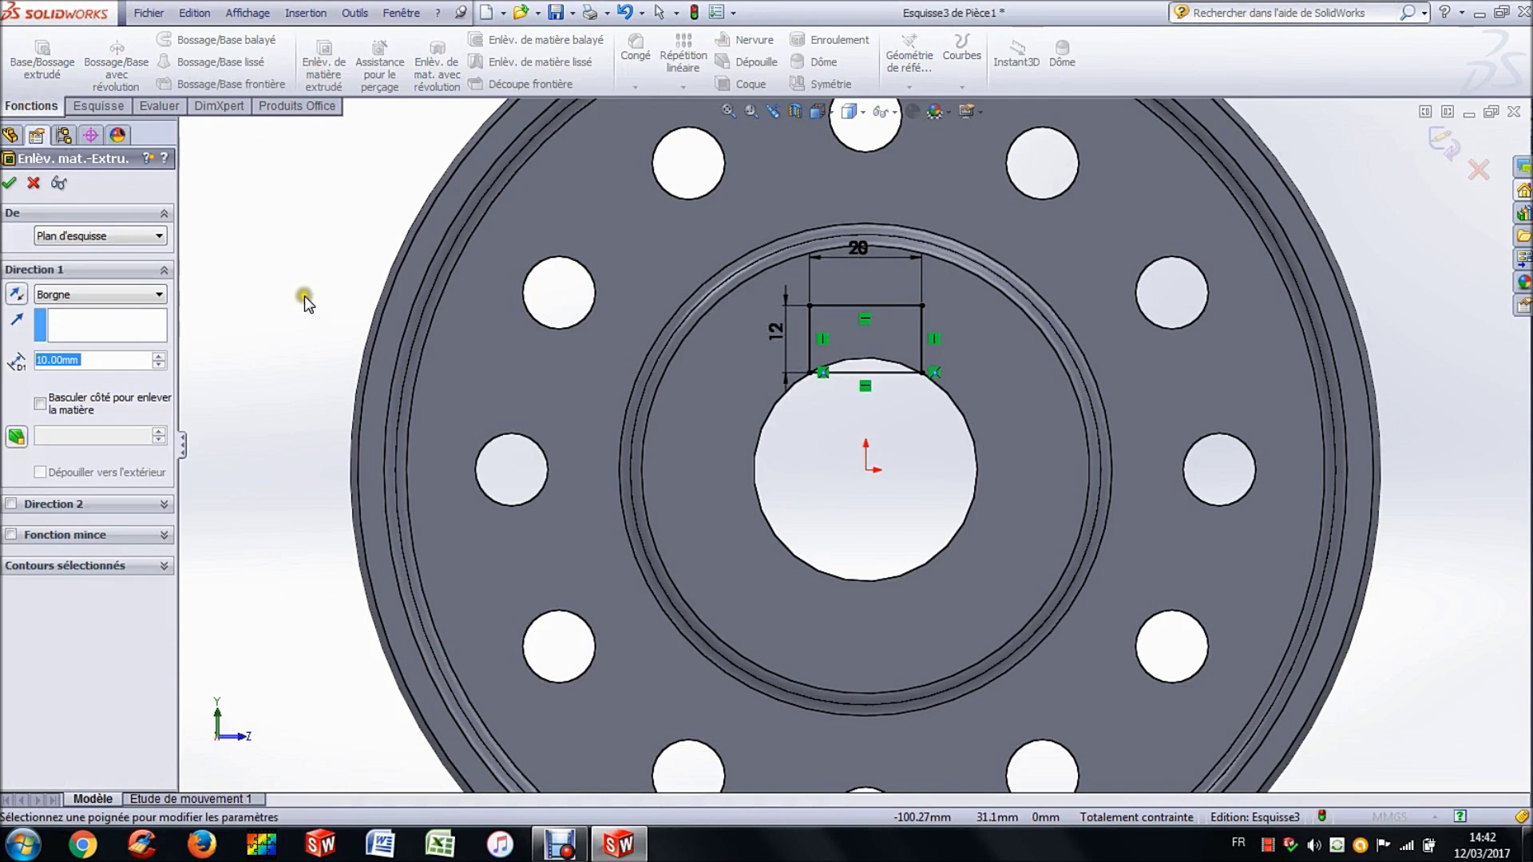
{"action": "left_click", "coordinate": [96, 295]}
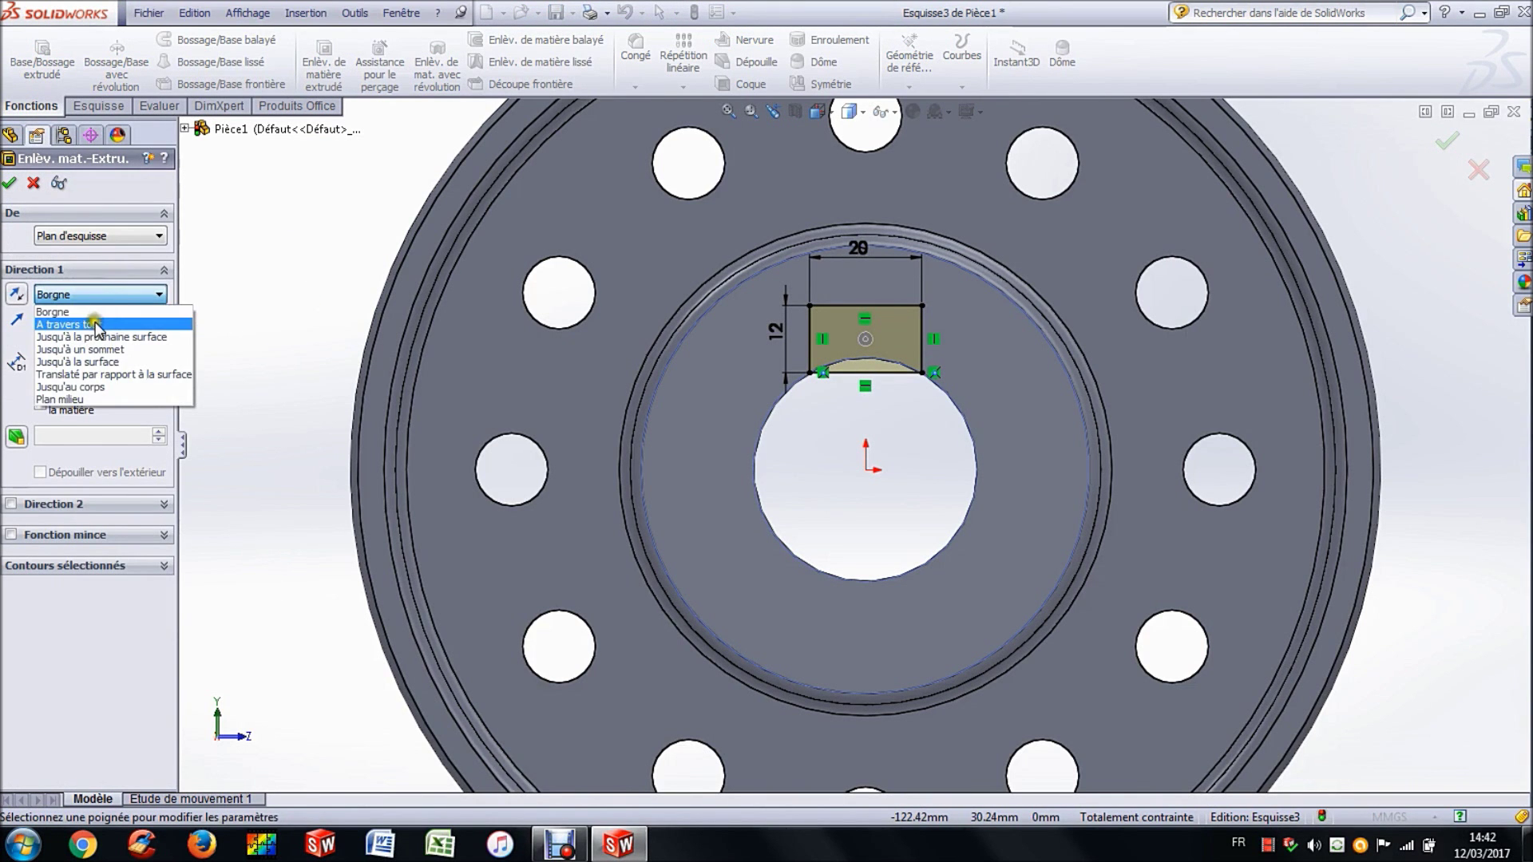
{"action": "left_click", "coordinate": [89, 318]}
{"action": "middle_click_drag", "start_coordinate": [271, 270], "coordinate": [349, 309]}
{"action": "left_click", "coordinate": [9, 184]}
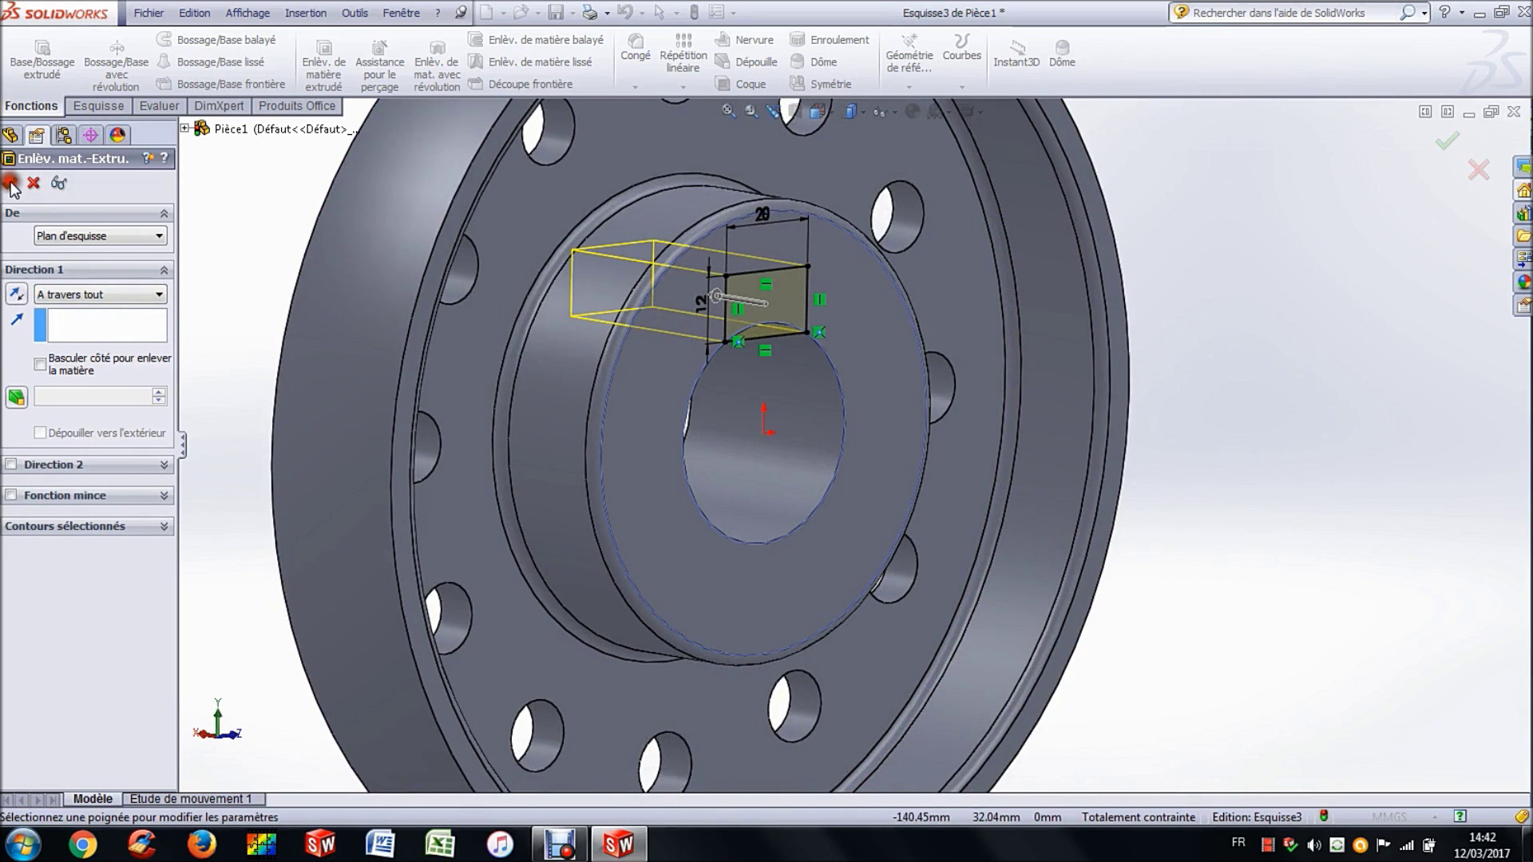
{"action": "left_click", "coordinate": [1259, 340]}
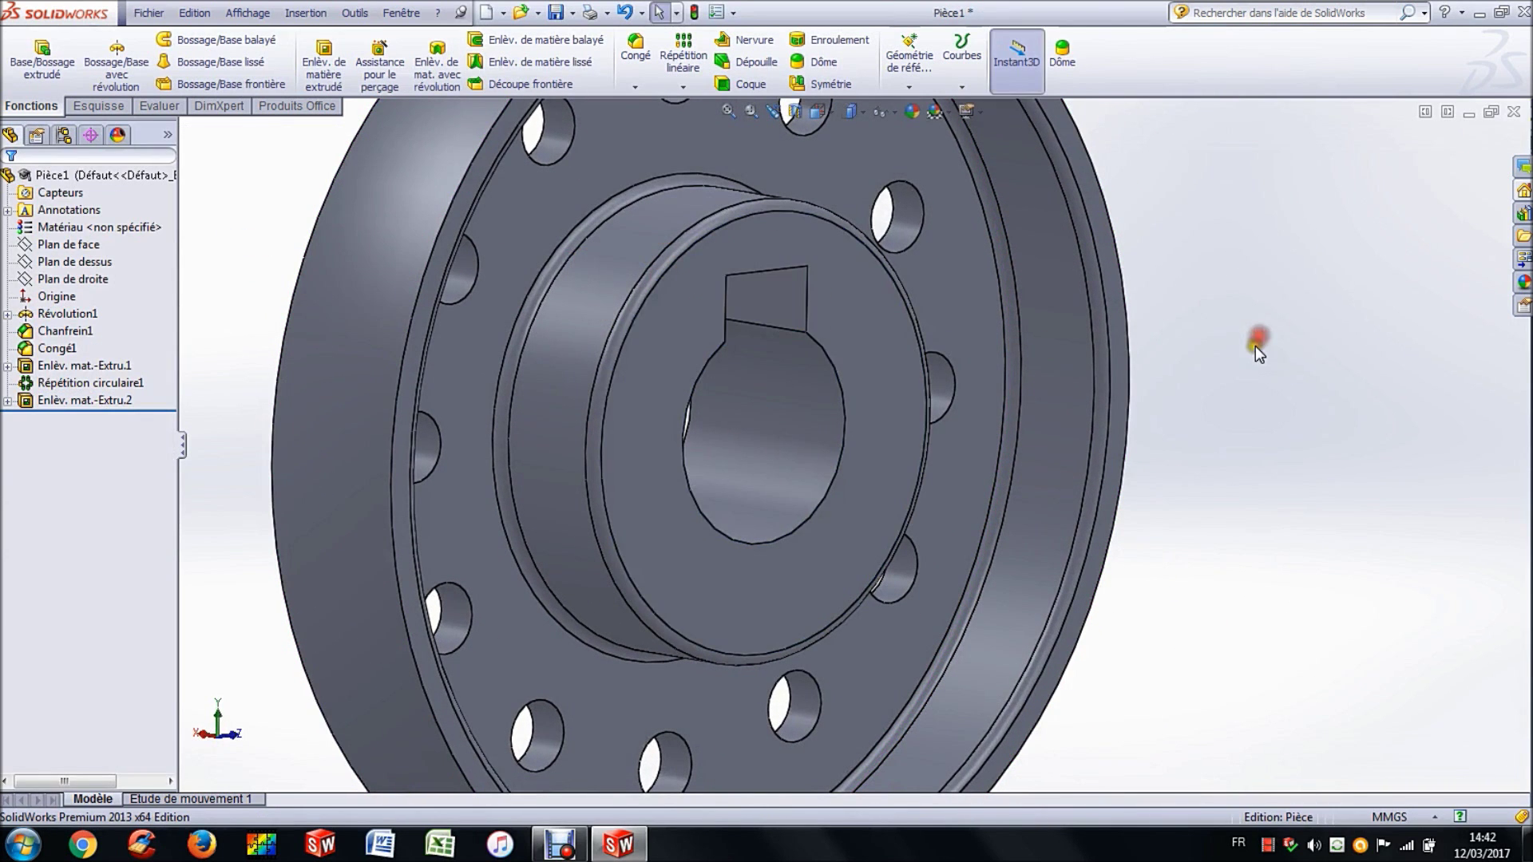
{"action": "scroll", "coordinate": [1258, 341], "scroll_direction": "up", "scroll_amount": 3}
{"action": "middle_click_drag", "start_coordinate": [1232, 362], "coordinate": [1108, 253]}
{"action": "key", "text": "Escape"}
{"action": "left_click", "coordinate": [281, 285]}
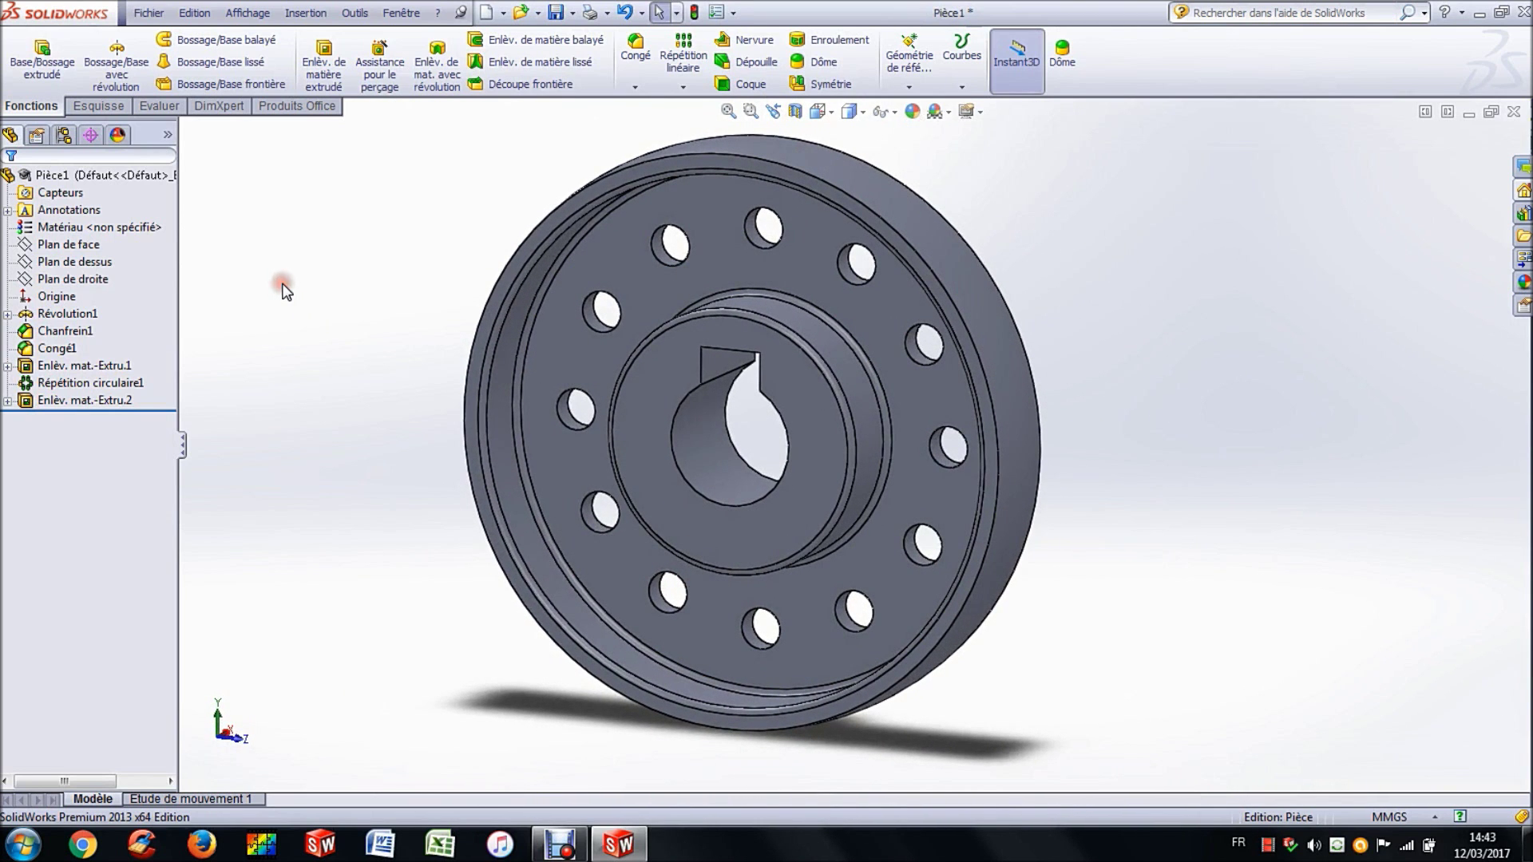